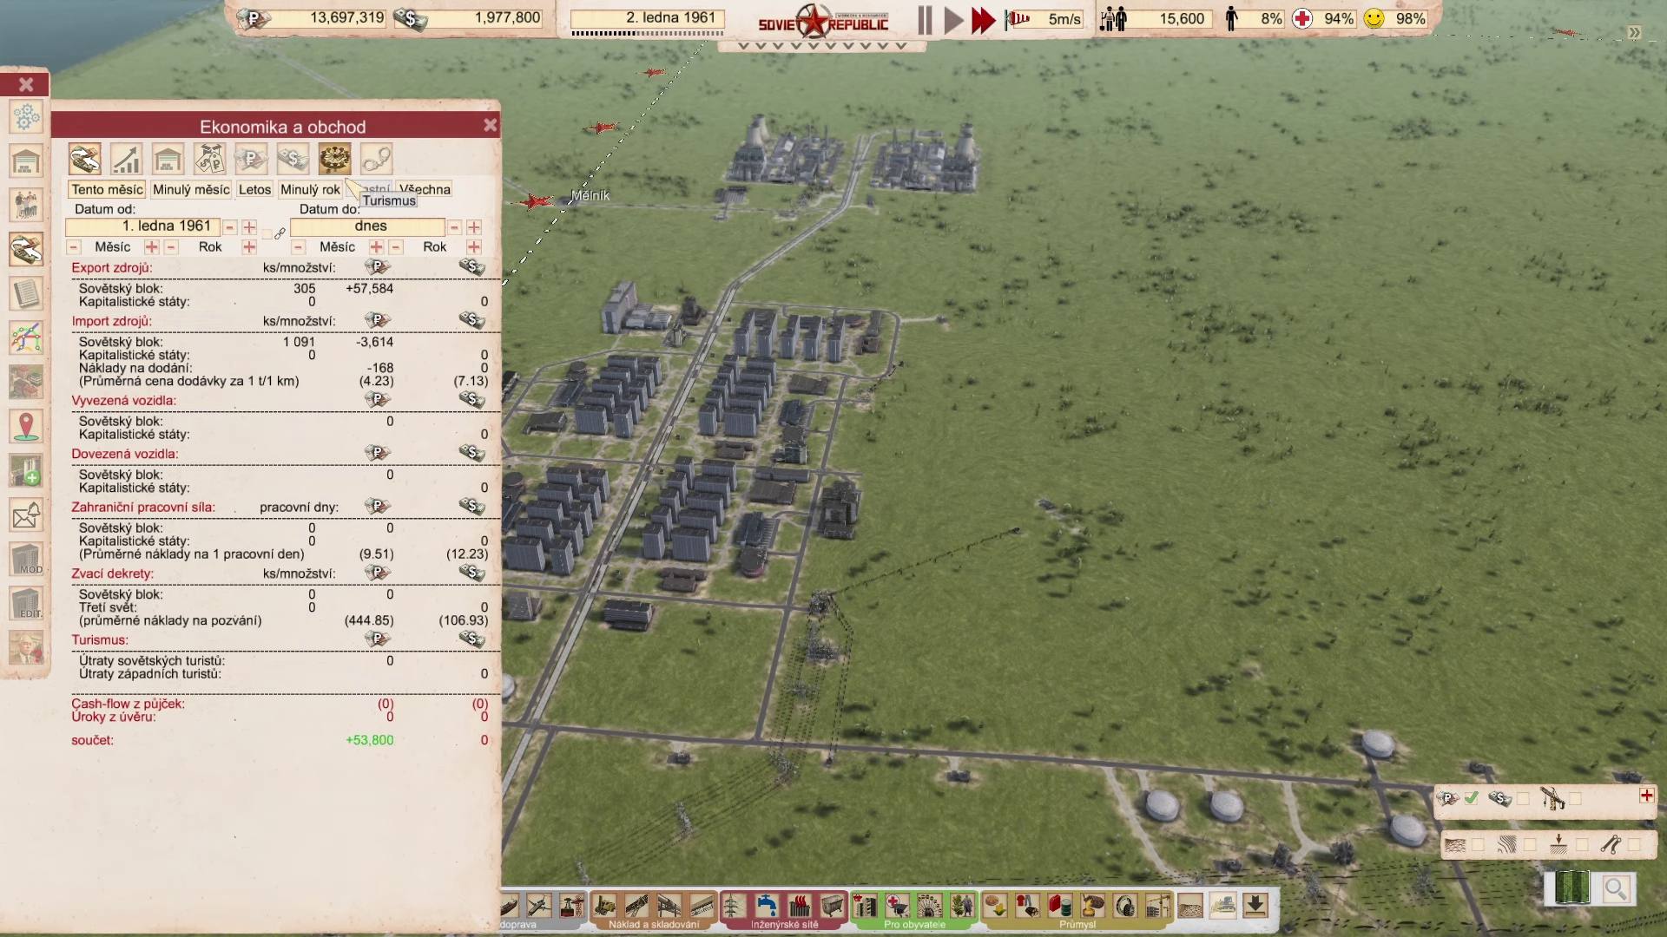
# Open the Soviet bloc resource import breakdown and view it for the previous month, January 1961, and for December 1960, including the electronics chart.
pyautogui.click(182, 344)
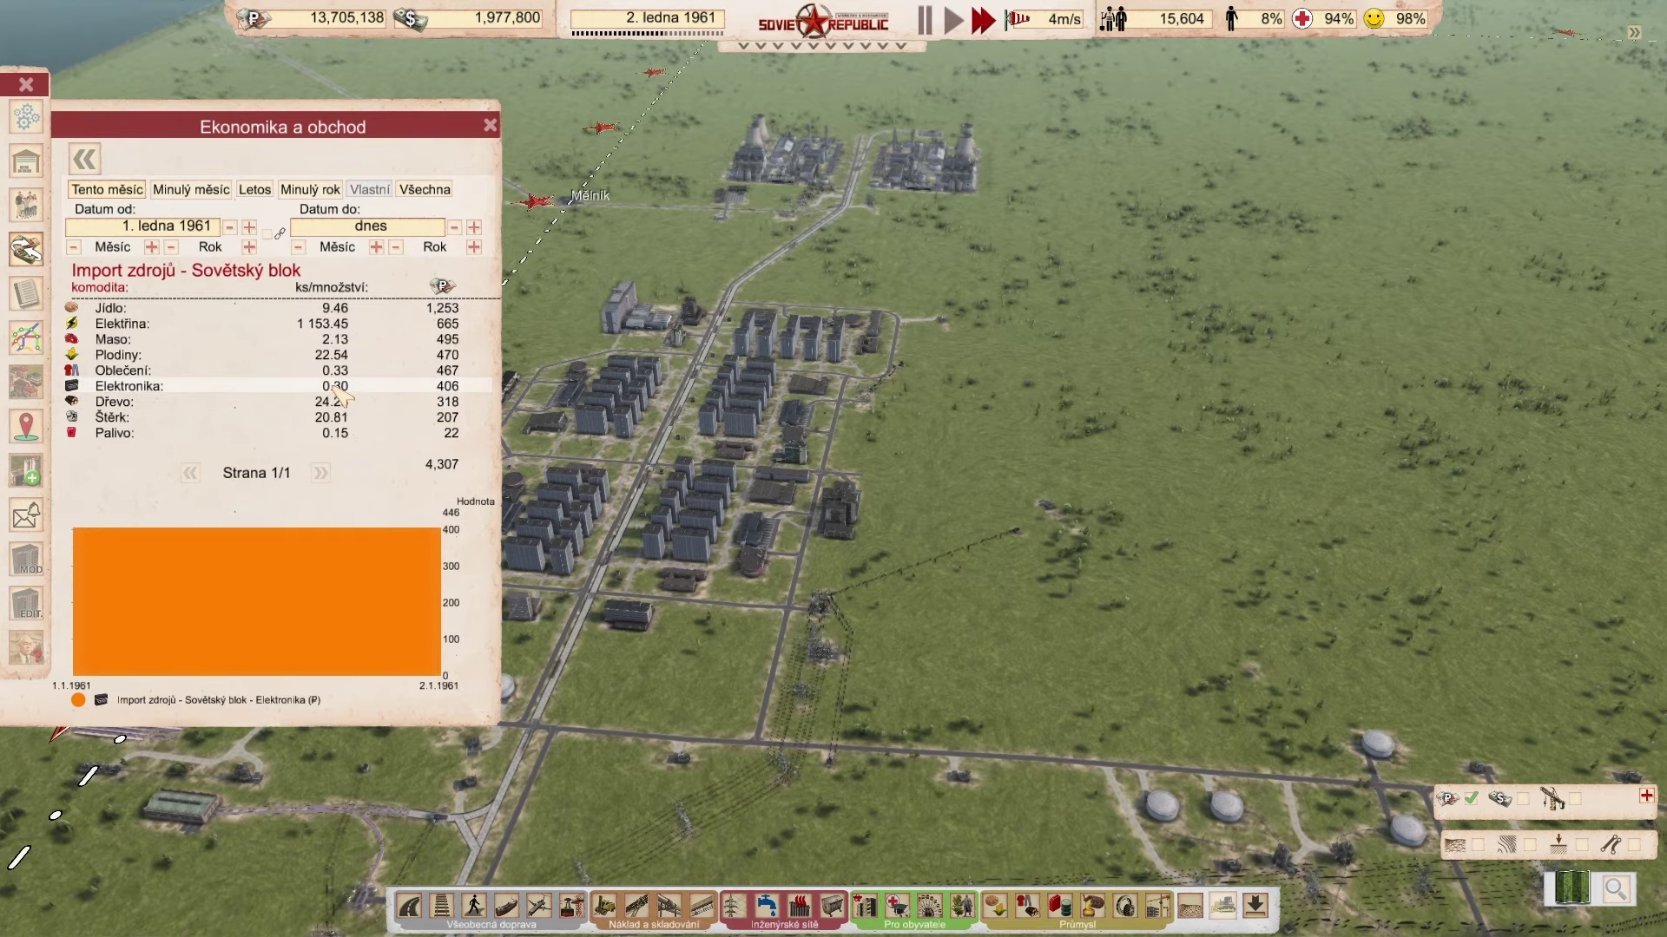
pyautogui.moveTo(1184, 24)
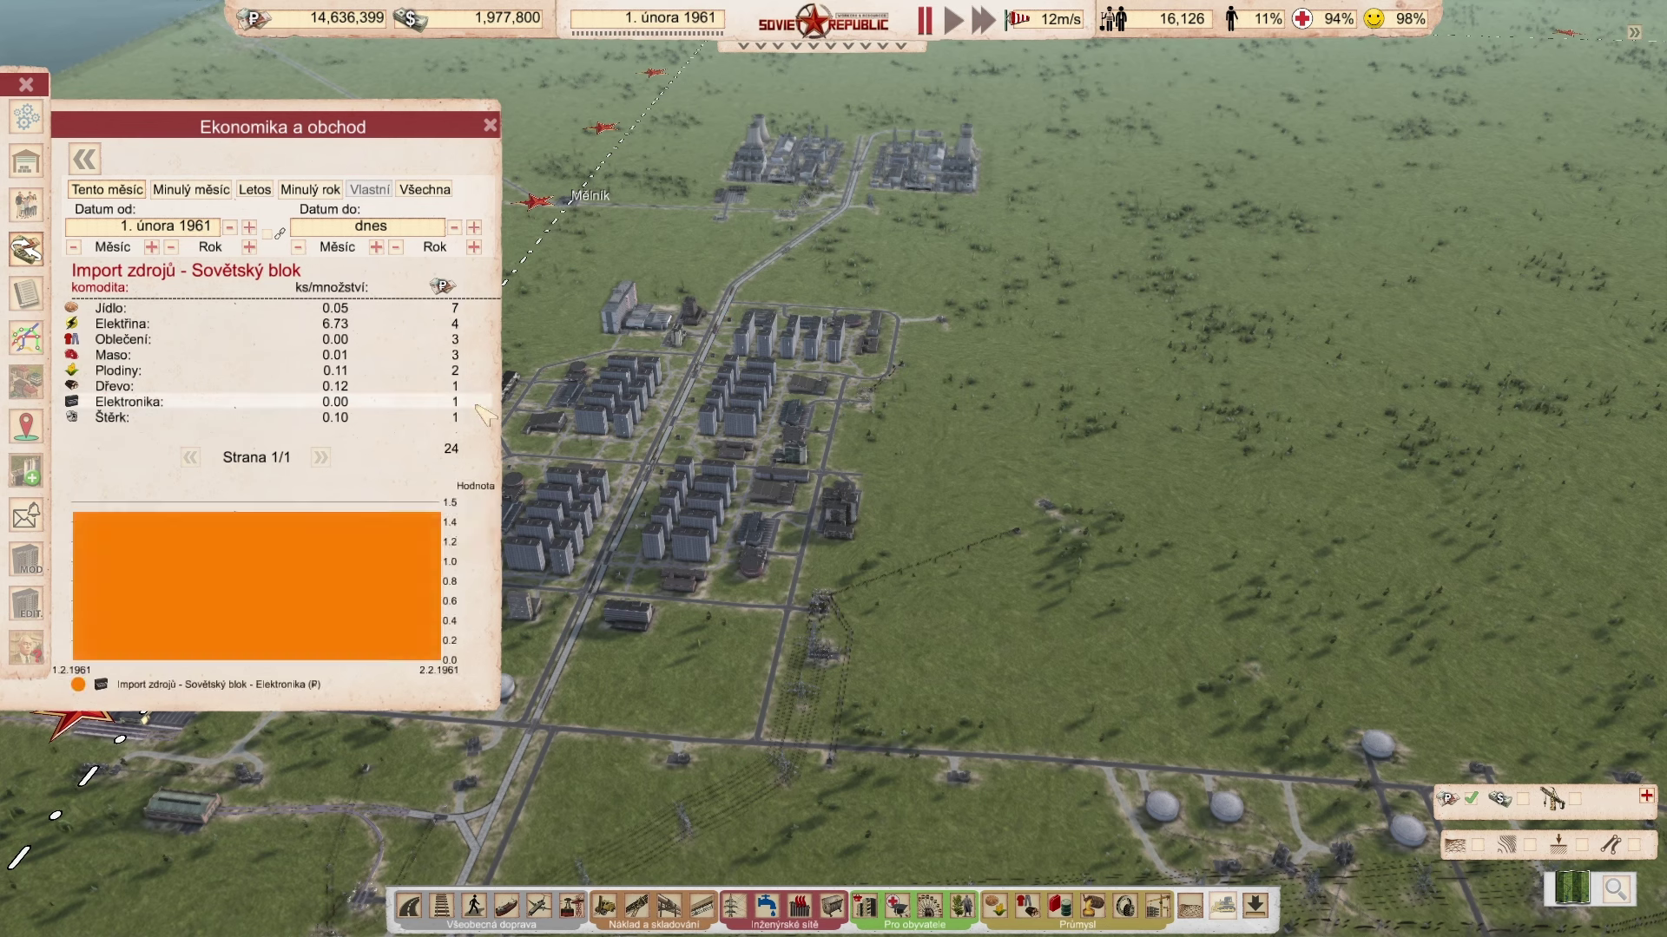
pyautogui.click(190, 192)
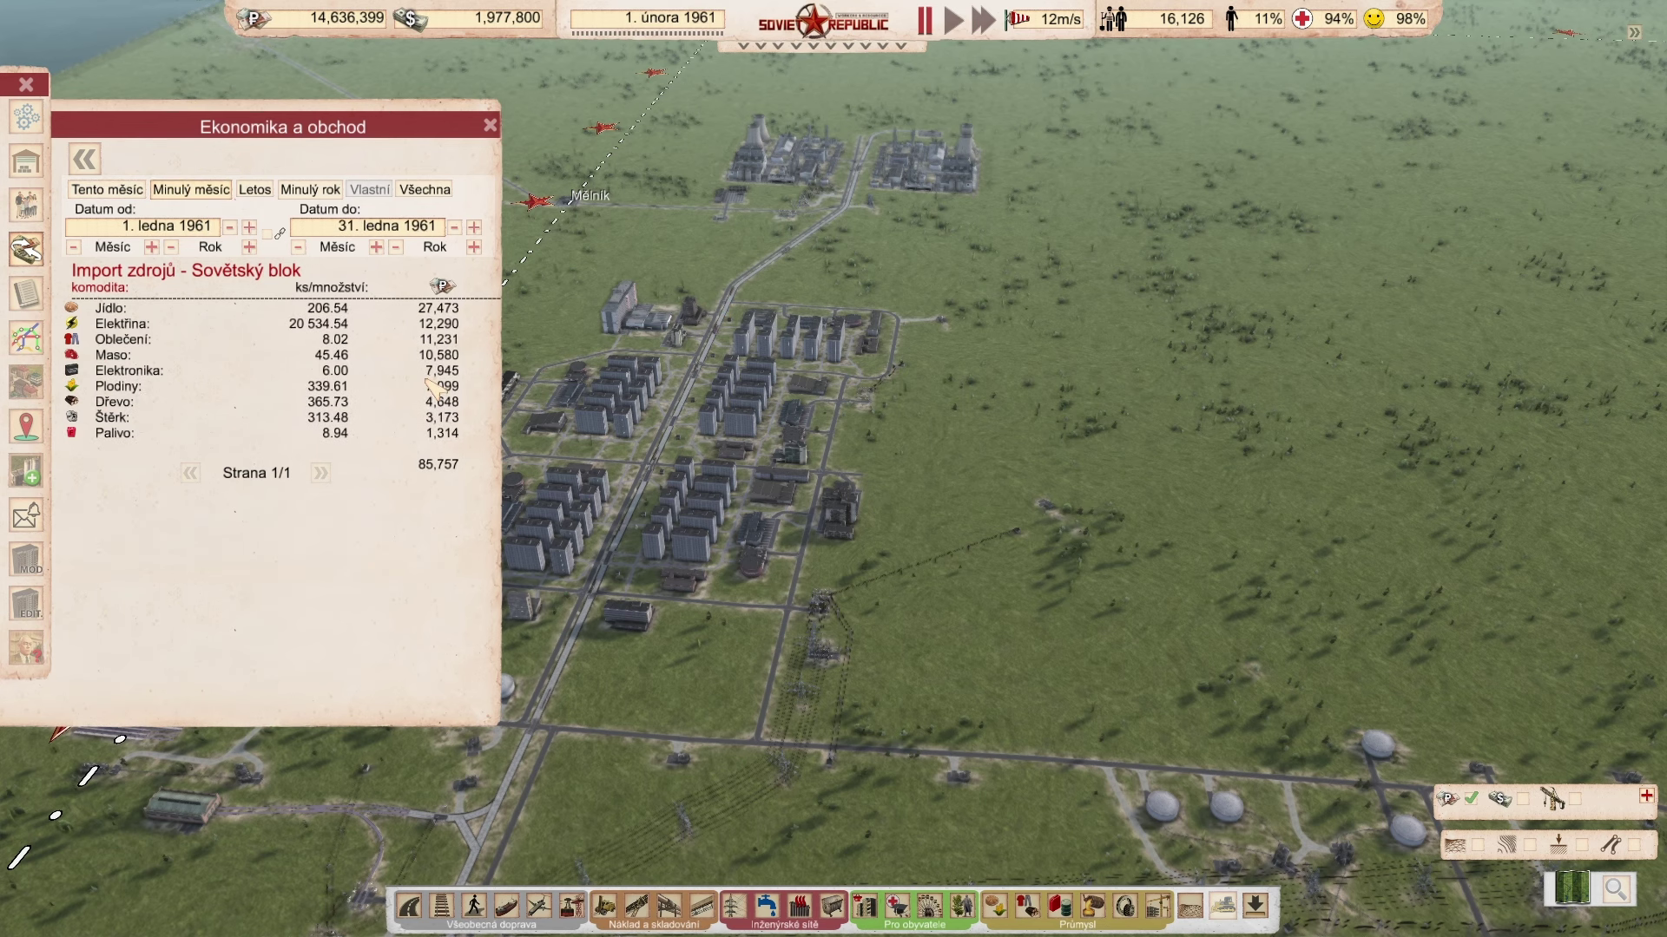
pyautogui.moveTo(387, 373)
pyautogui.click(268, 232)
pyautogui.click(301, 250)
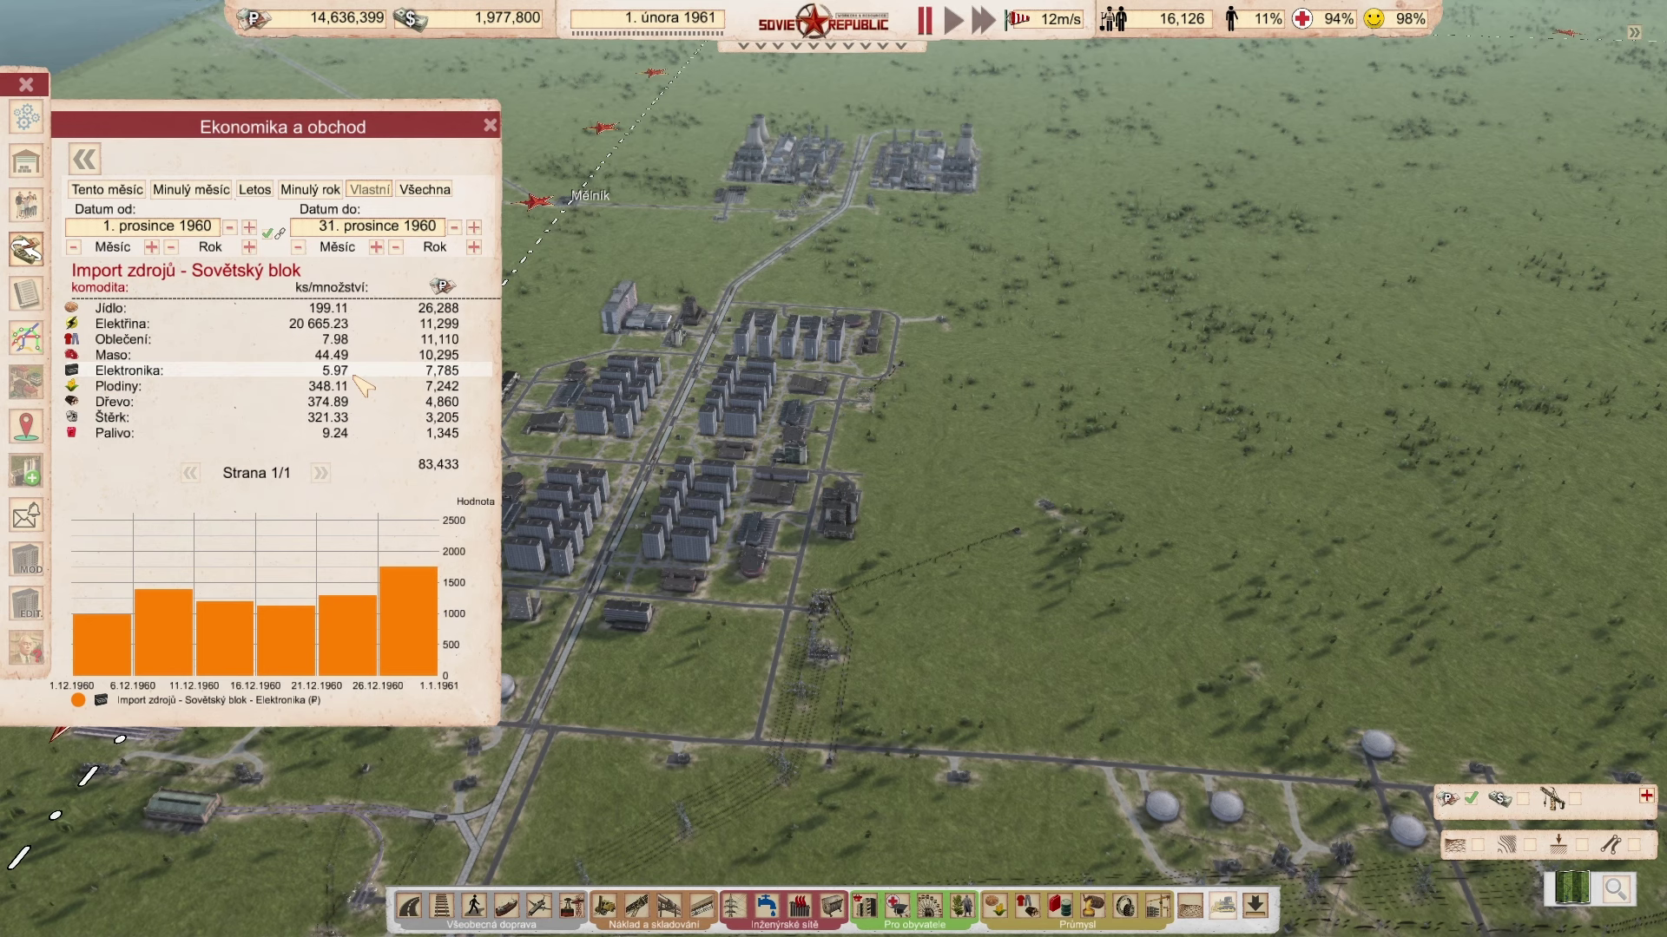
pyautogui.scroll(2, 763, 200)
pyautogui.moveTo(1174, 21)
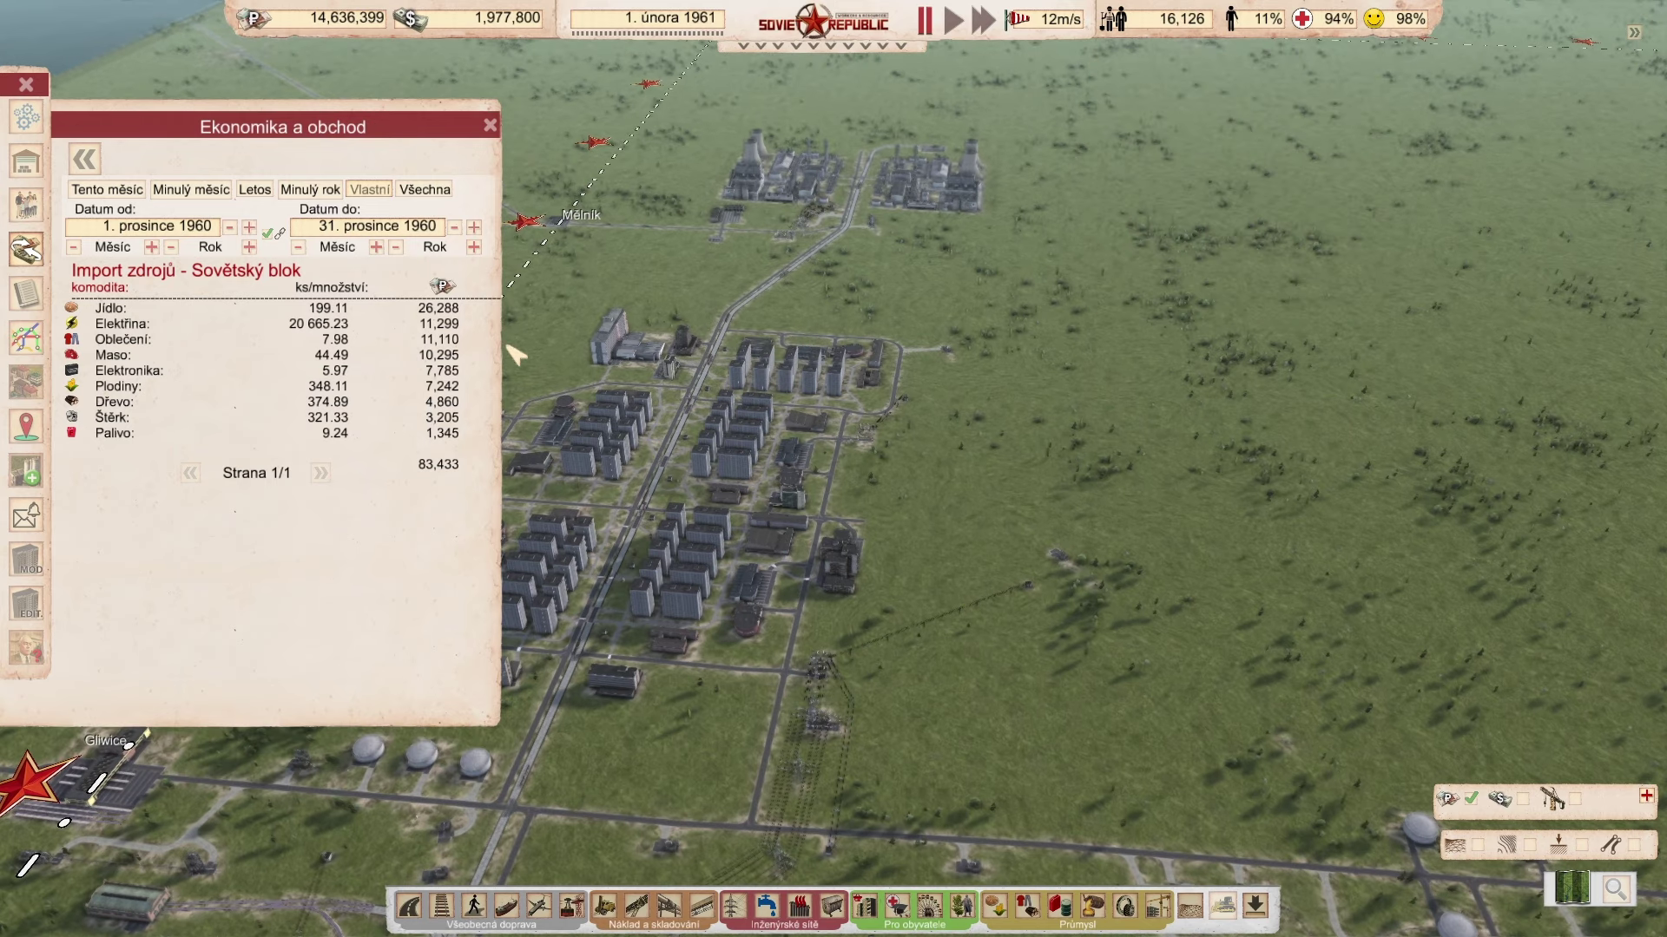
# Shift the linked import period back to October 1960 and forward again to January 1961 to compare monthly imports.
pyautogui.moveTo(322, 317)
pyautogui.click(298, 248)
pyautogui.click(298, 247)
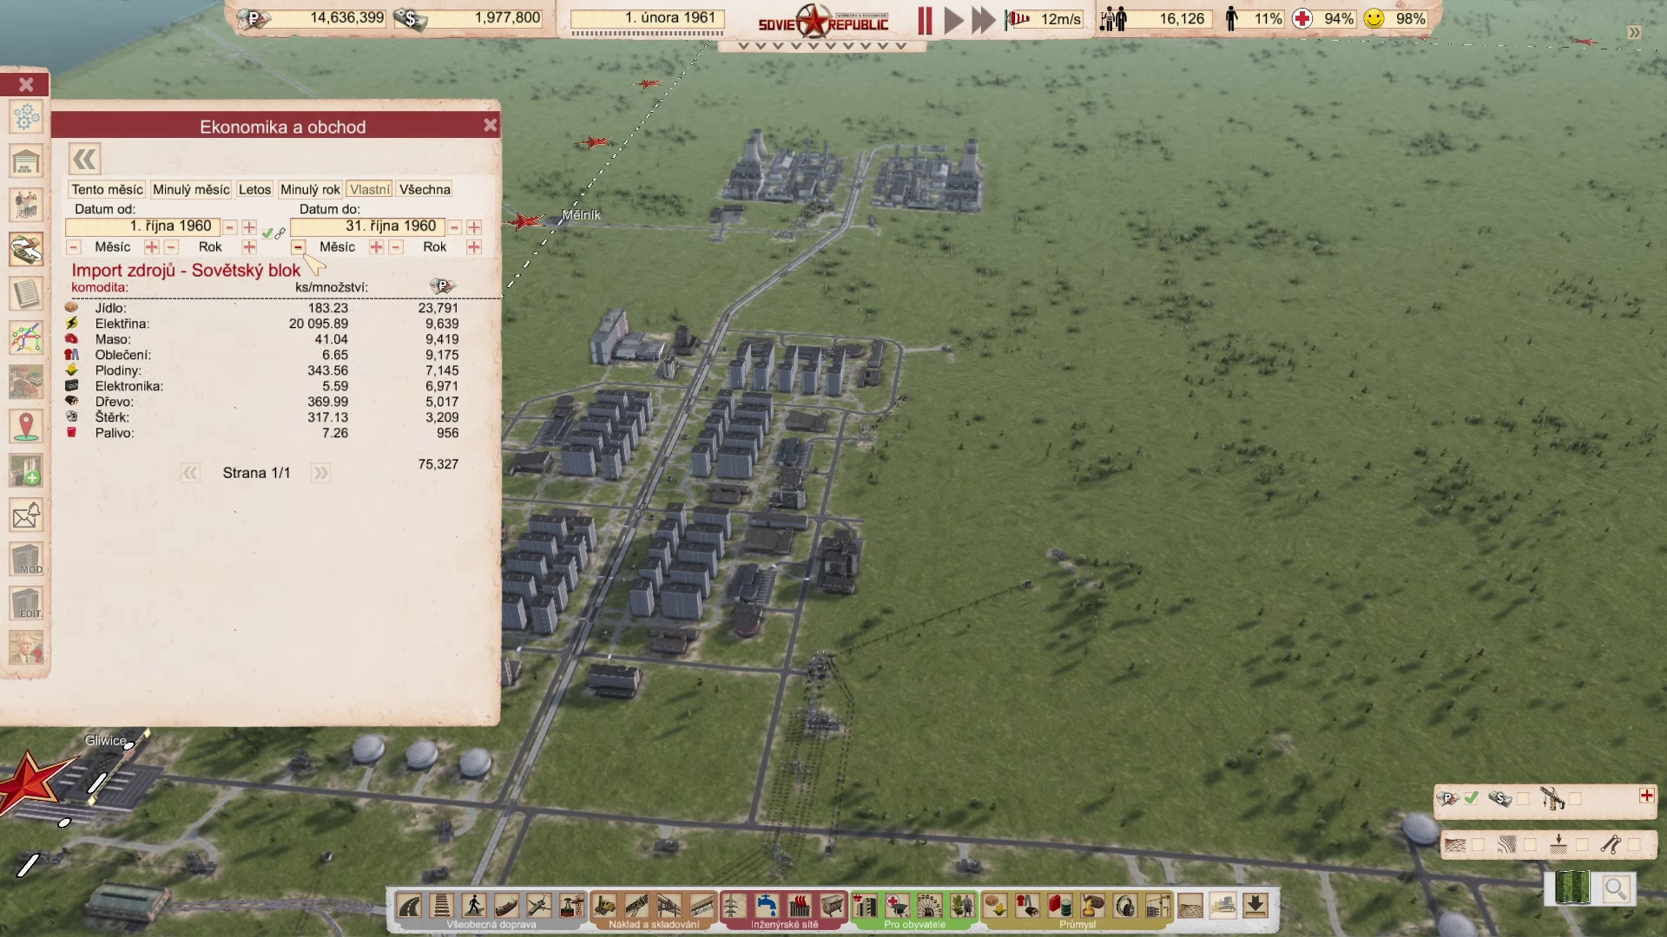
pyautogui.click(376, 248)
pyautogui.click(376, 247)
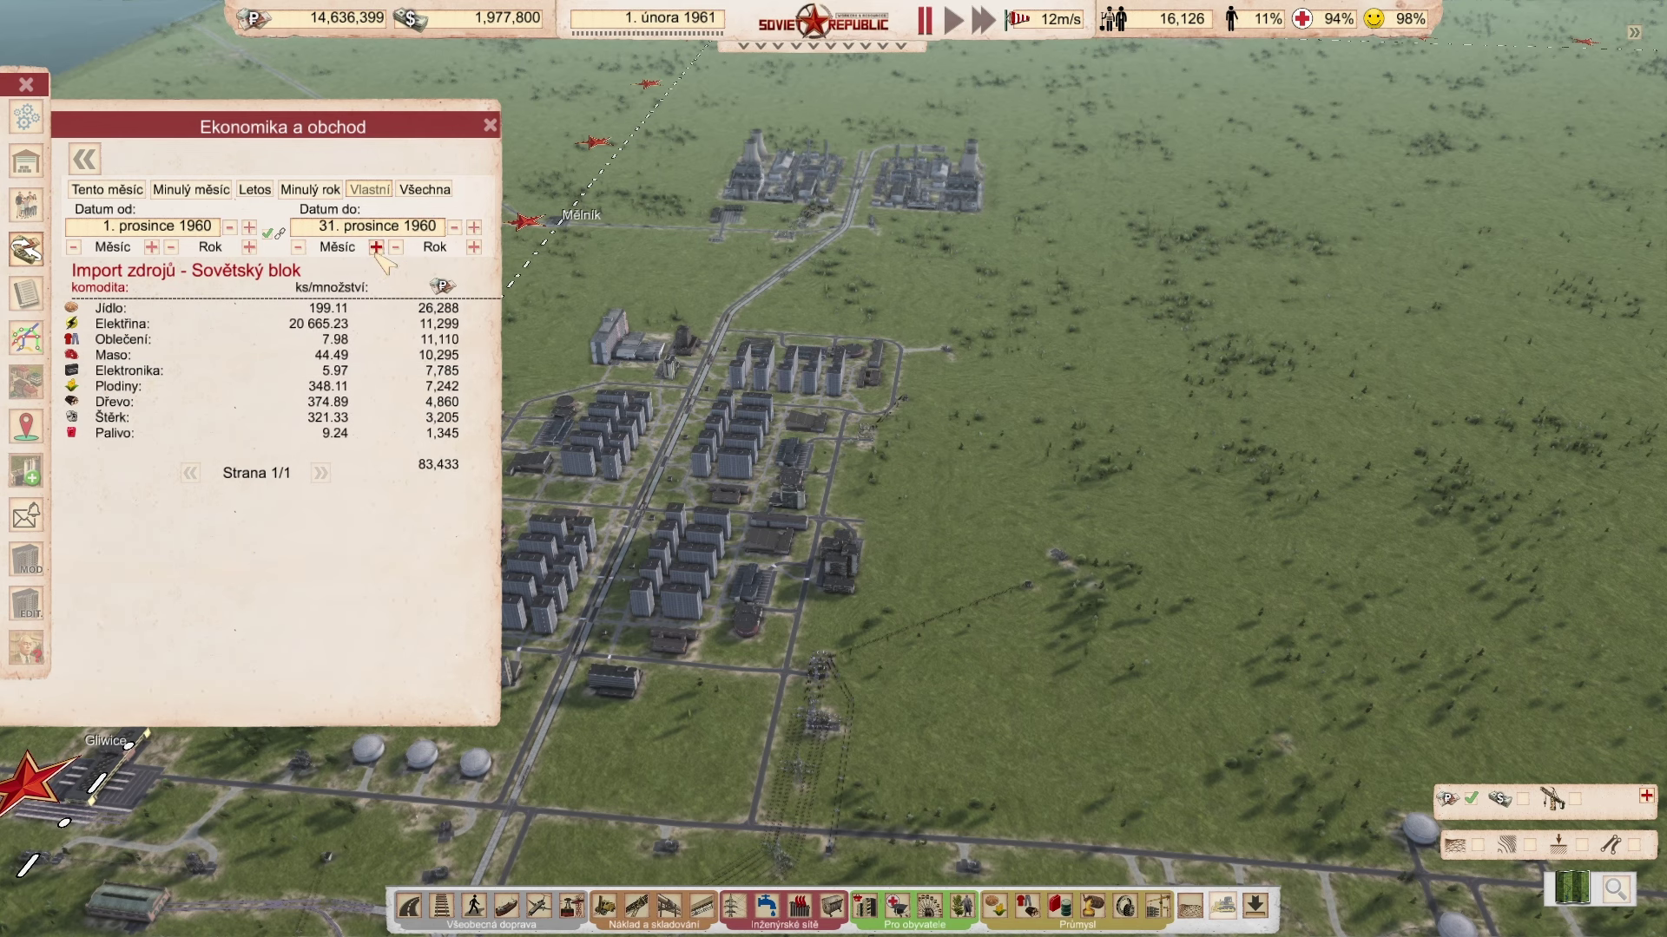
pyautogui.click(377, 247)
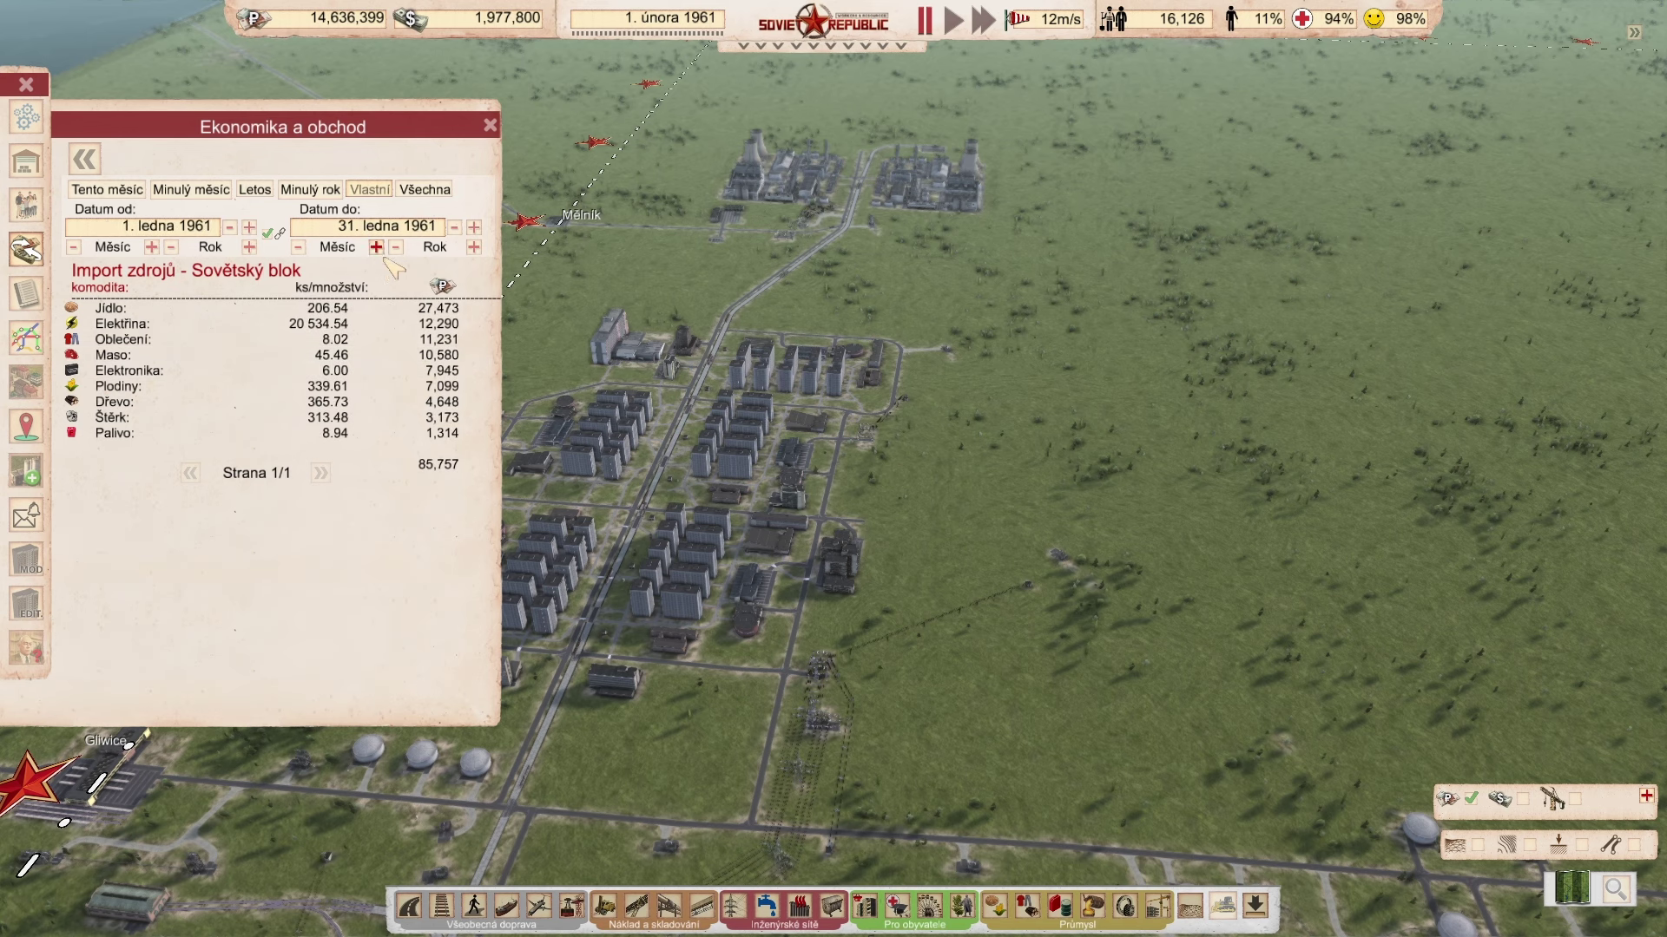
# Switch to the "WRSR elektronika - výpočty" spreadsheet in Google Sheets and show the start of the "základní údaje" sheet.
pyautogui.press('Escape')
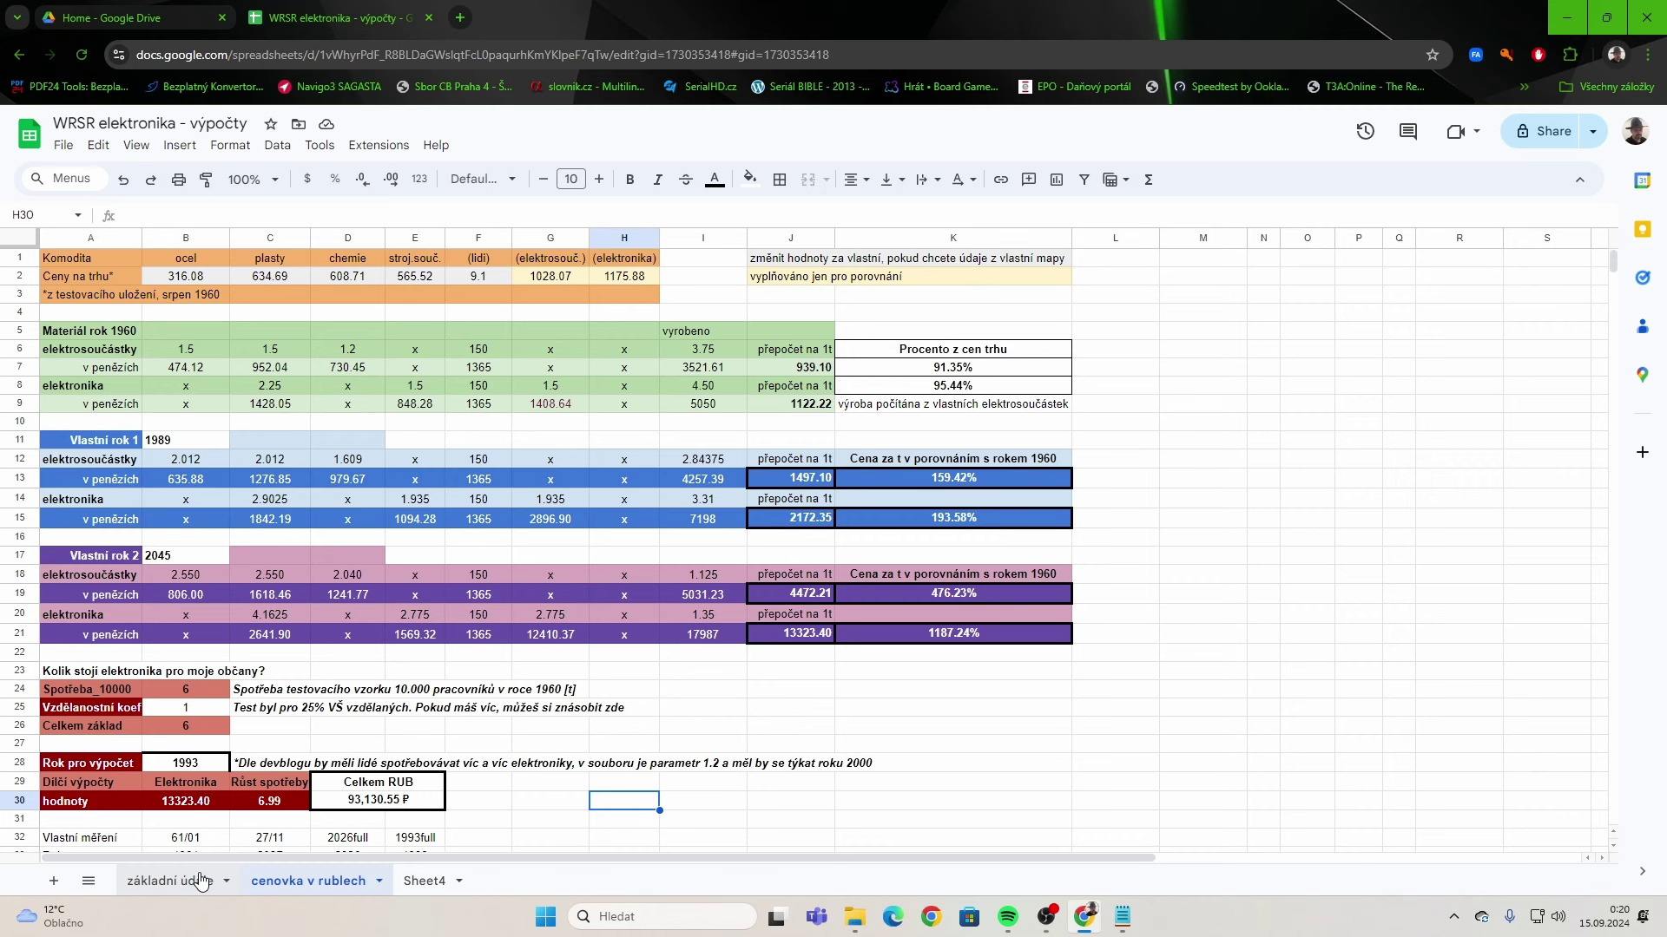
pyautogui.click(152, 879)
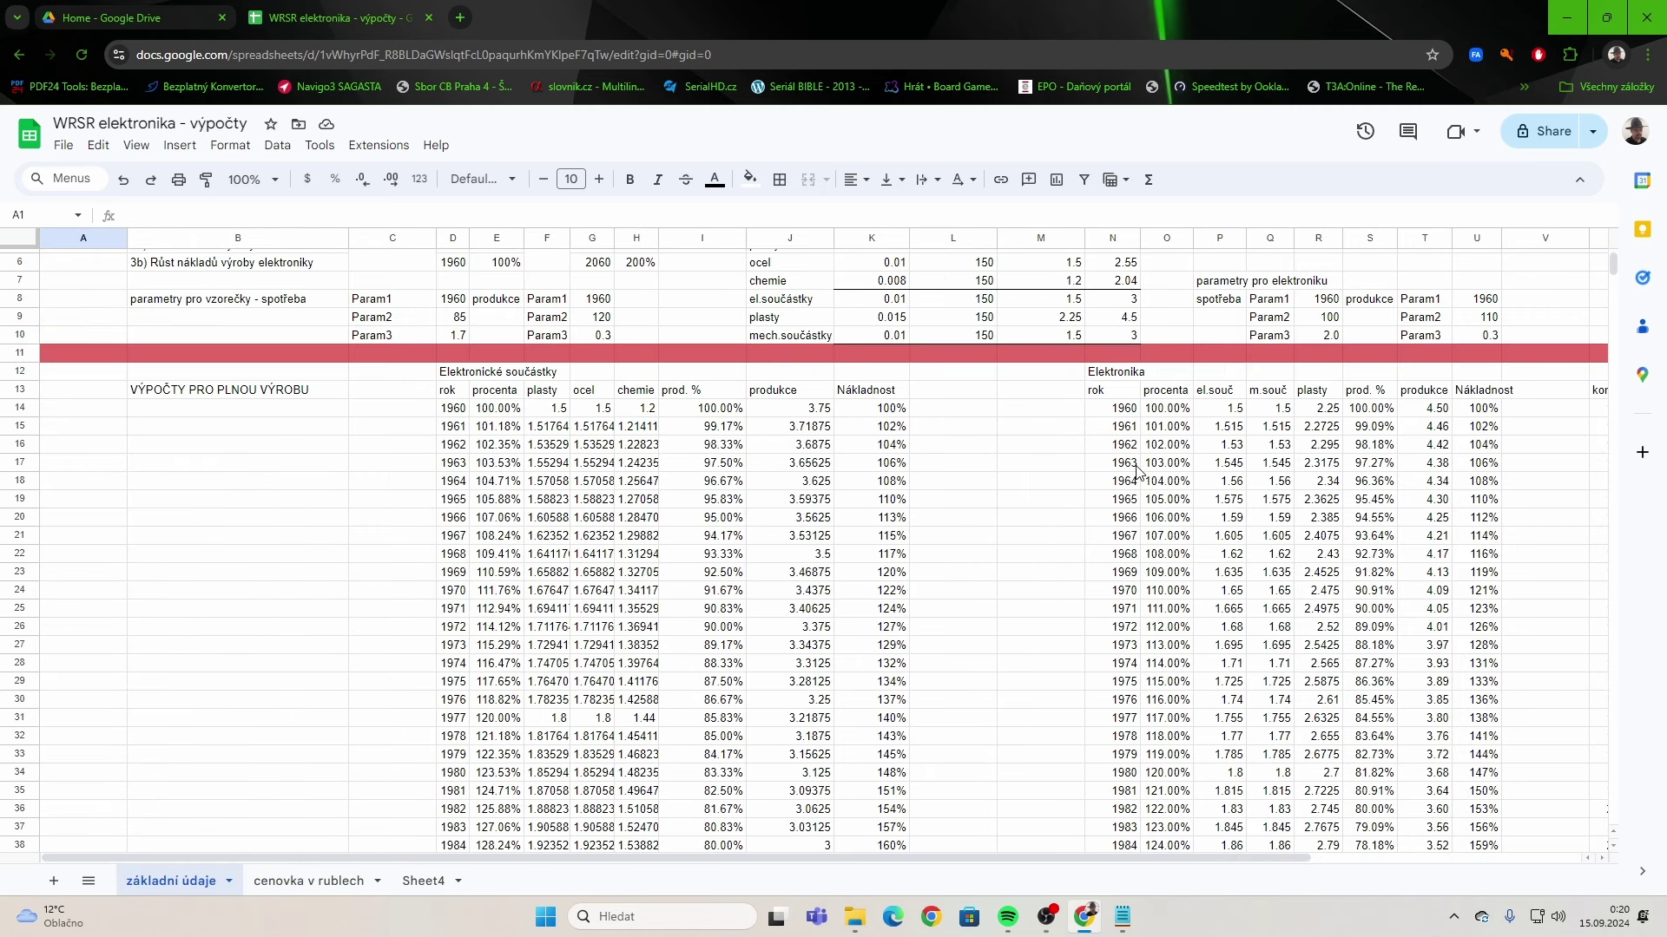
pyautogui.scroll(2, 880, 527)
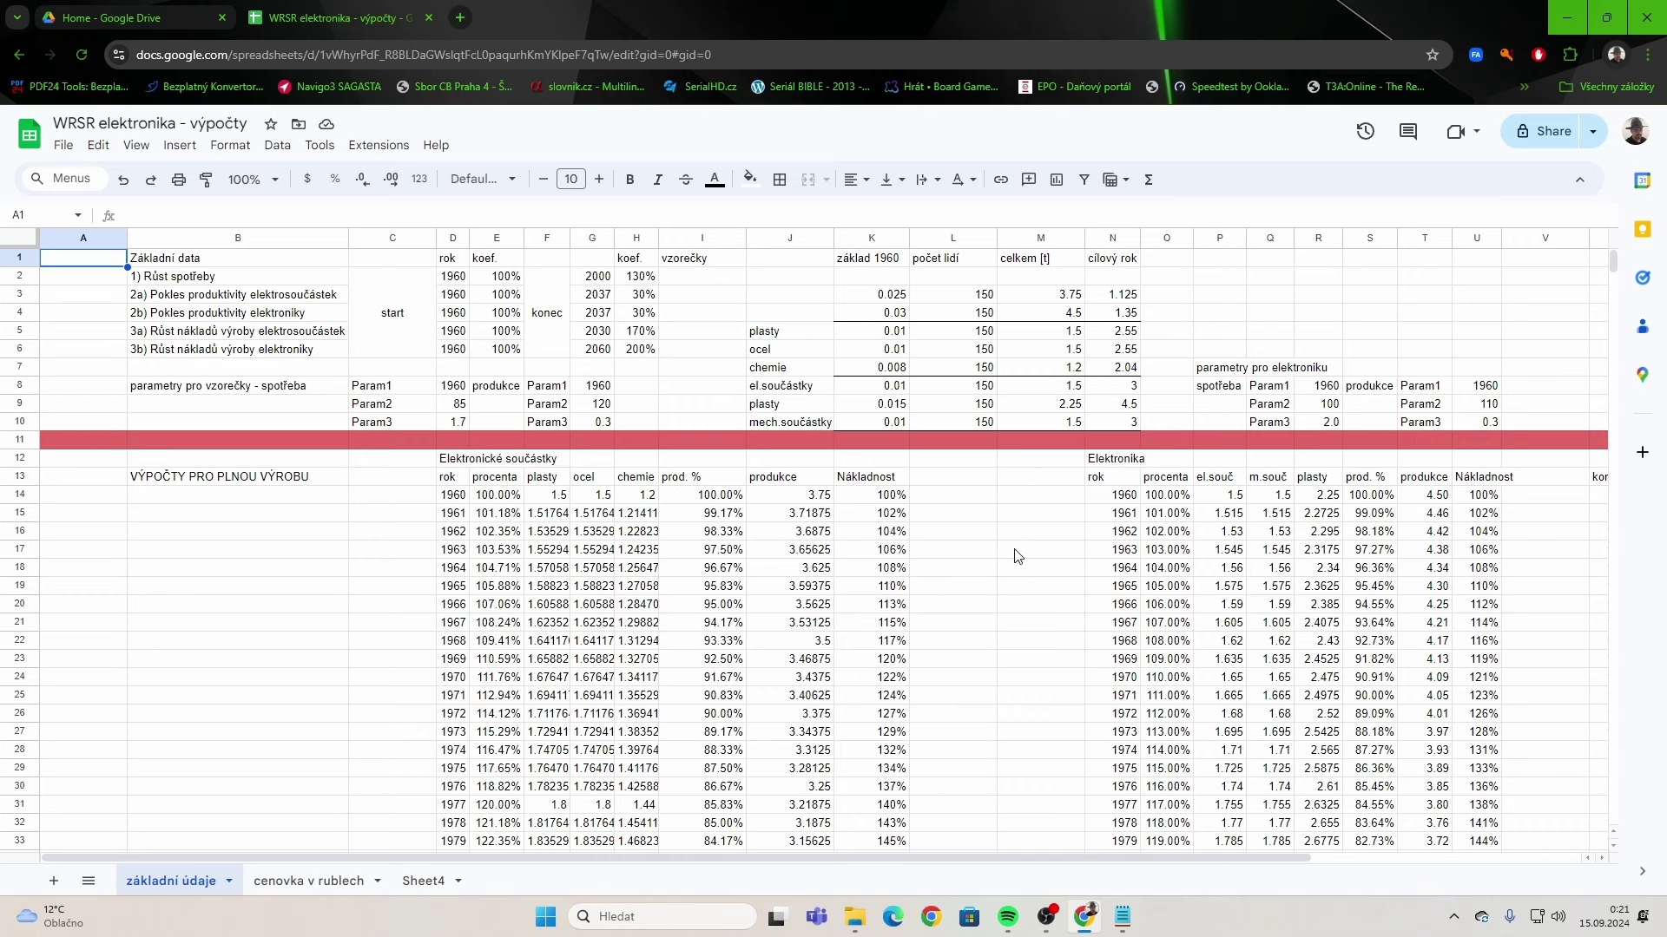
# Bring up eletronic_factory.ini in Notepad, examine its yearly consumption and production formulas and the living worker factor, and return to the spreadsheet.
pyautogui.click(1121, 903)
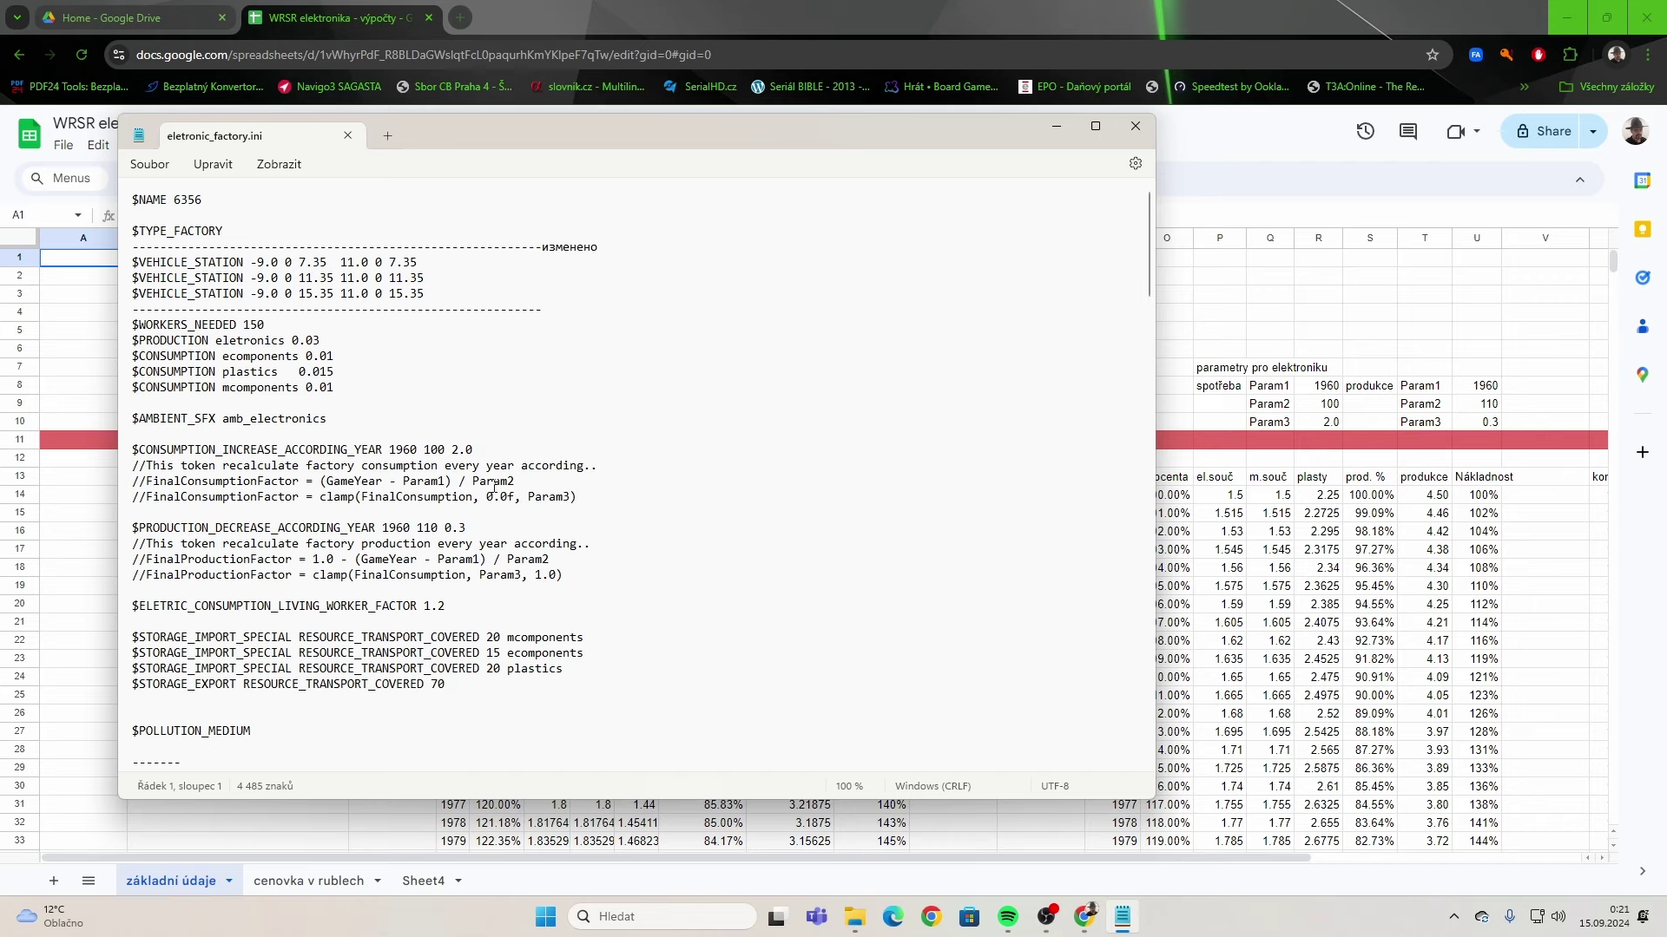
pyautogui.moveTo(154, 443); pyautogui.dragTo(500, 642)
pyautogui.click(631, 621)
pyautogui.moveTo(436, 605); pyautogui.dragTo(422, 605)
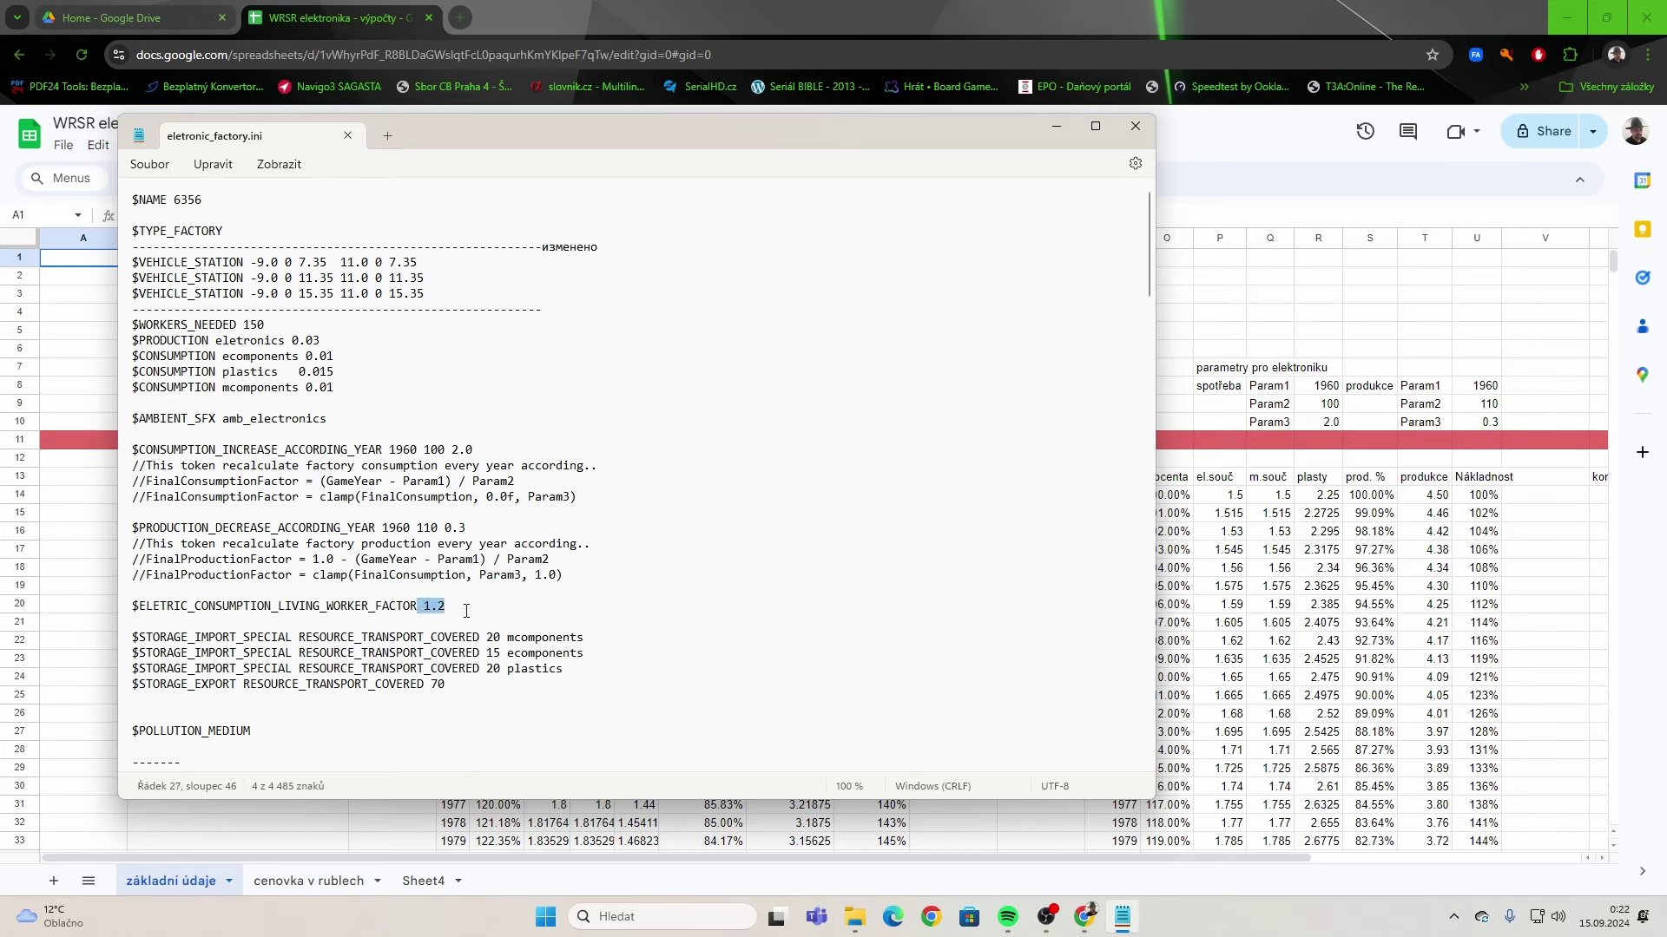
pyautogui.click(467, 608)
pyautogui.click(104, 552)
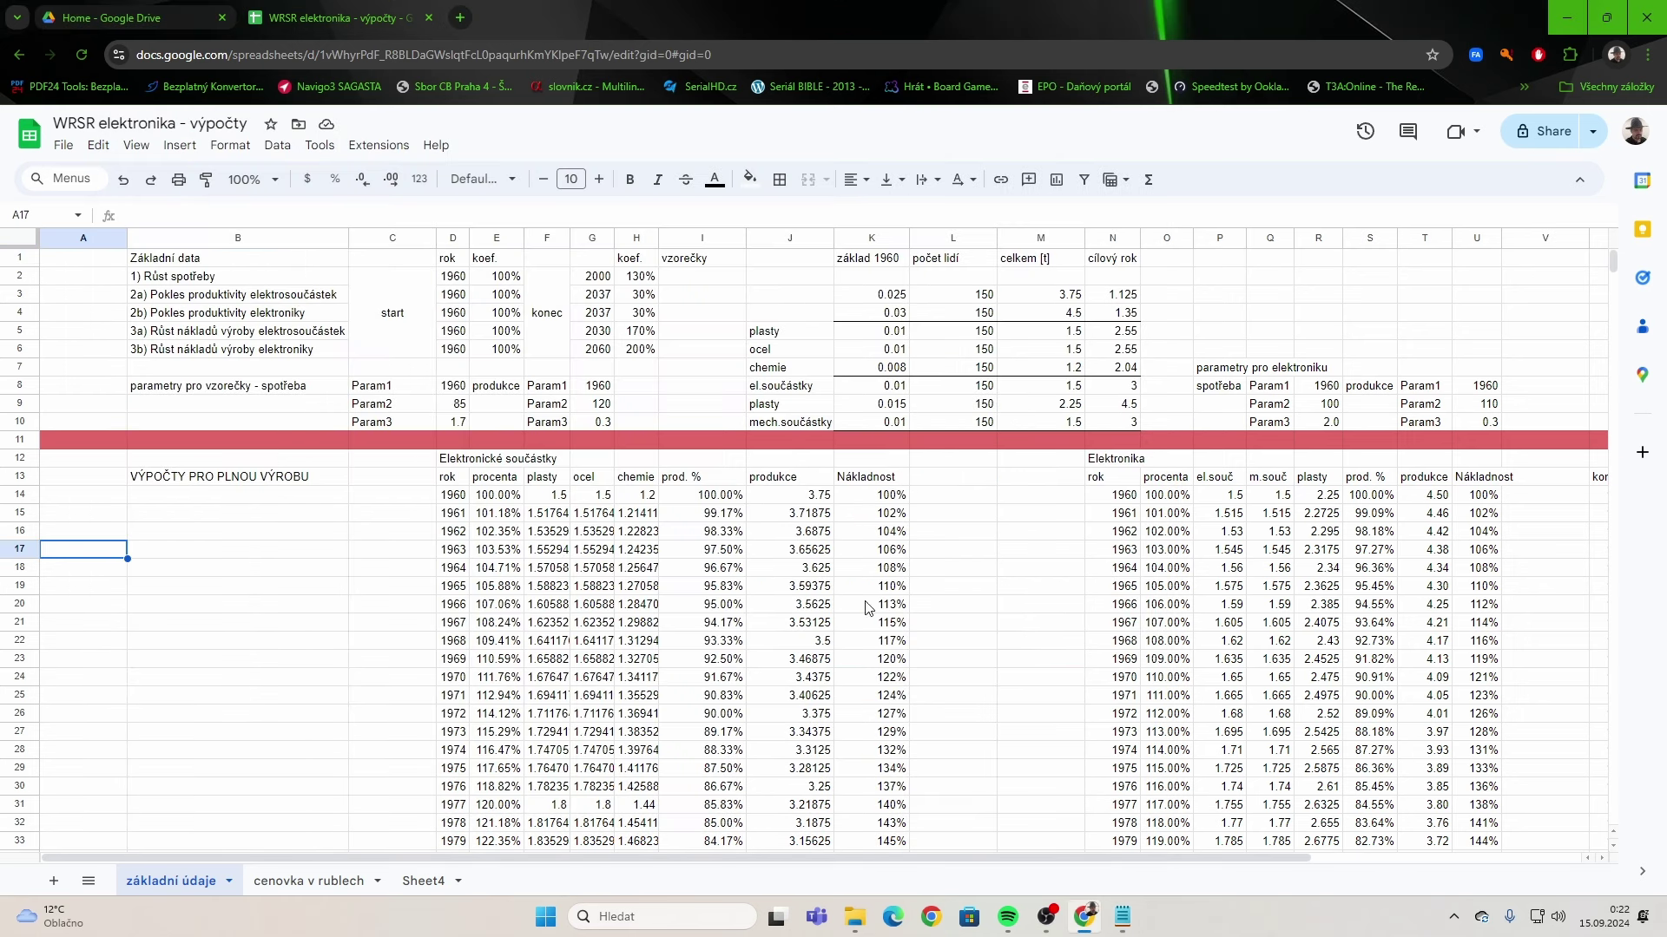
# Look over the yearly production tables and examine the 1960 procenta and Nákladnost formulas for electronic components.
pyautogui.scroll(-6, 958, 528)
pyautogui.scroll(-8, 958, 528)
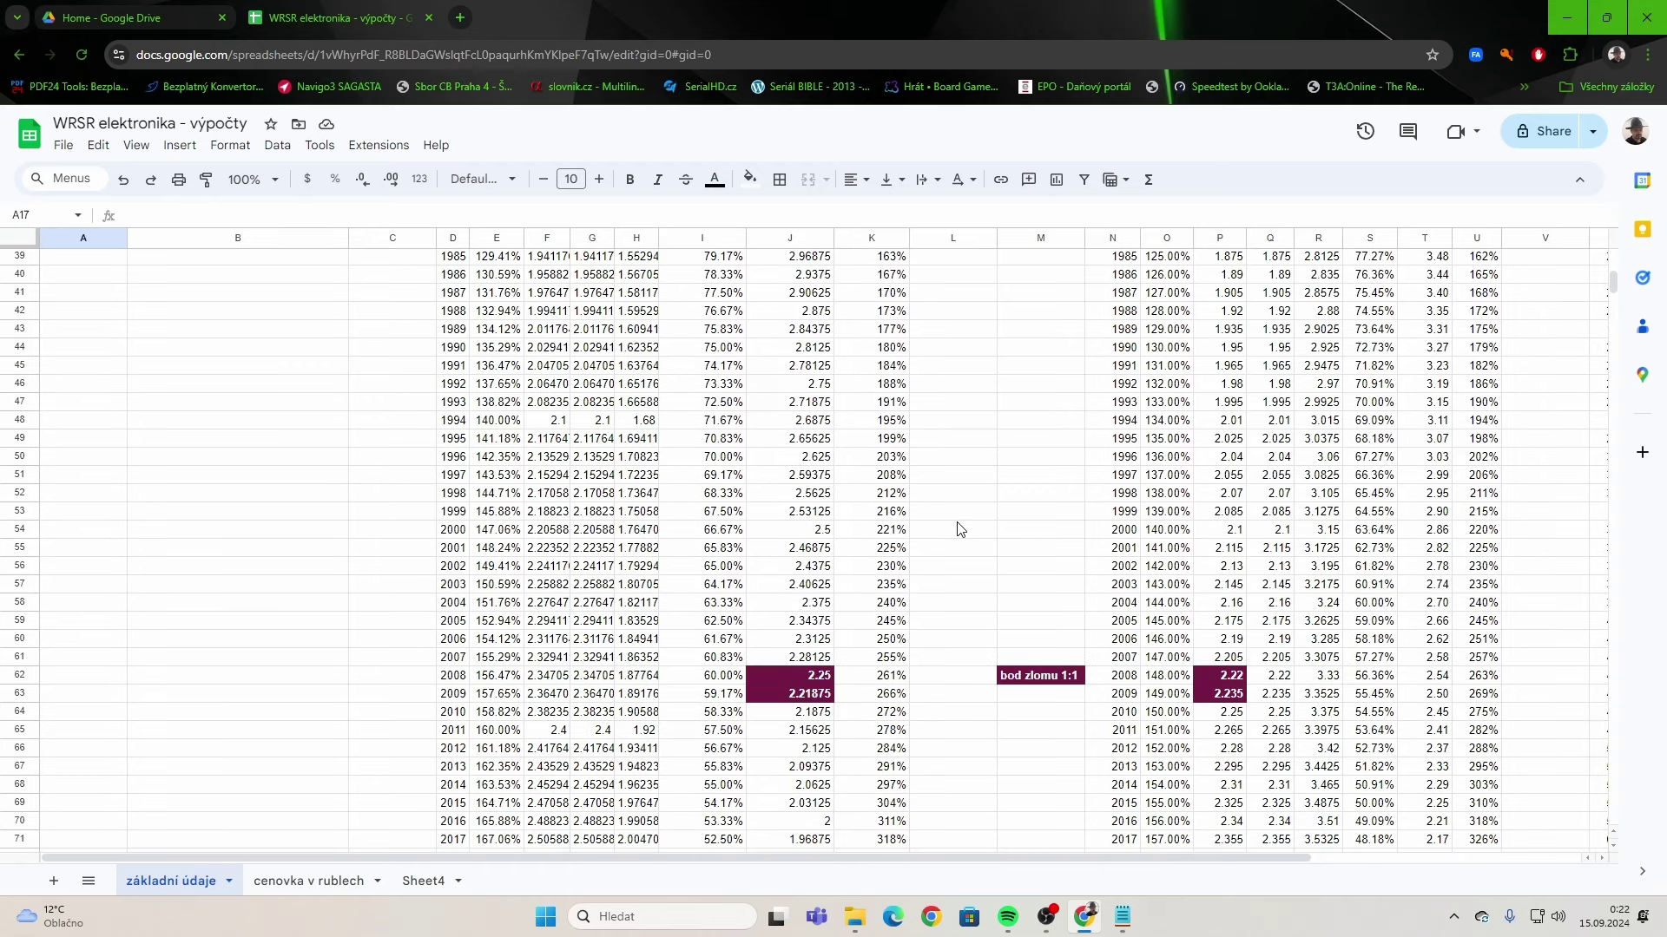
pyautogui.scroll(11, 959, 525)
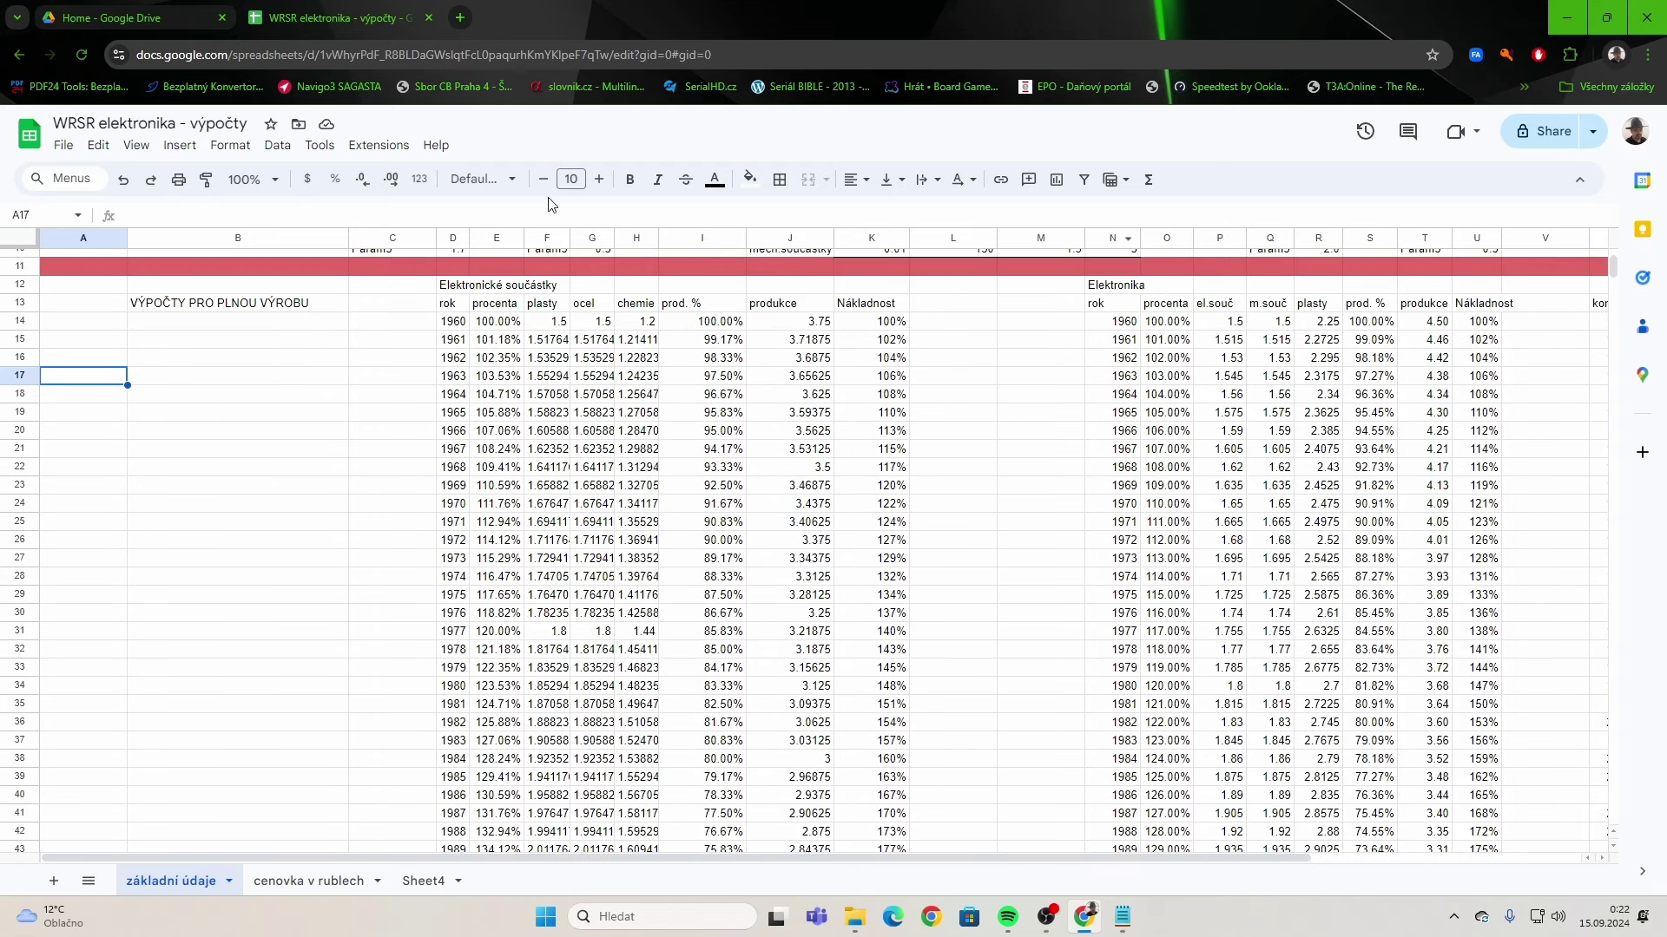
pyautogui.scroll(4, 380, 490)
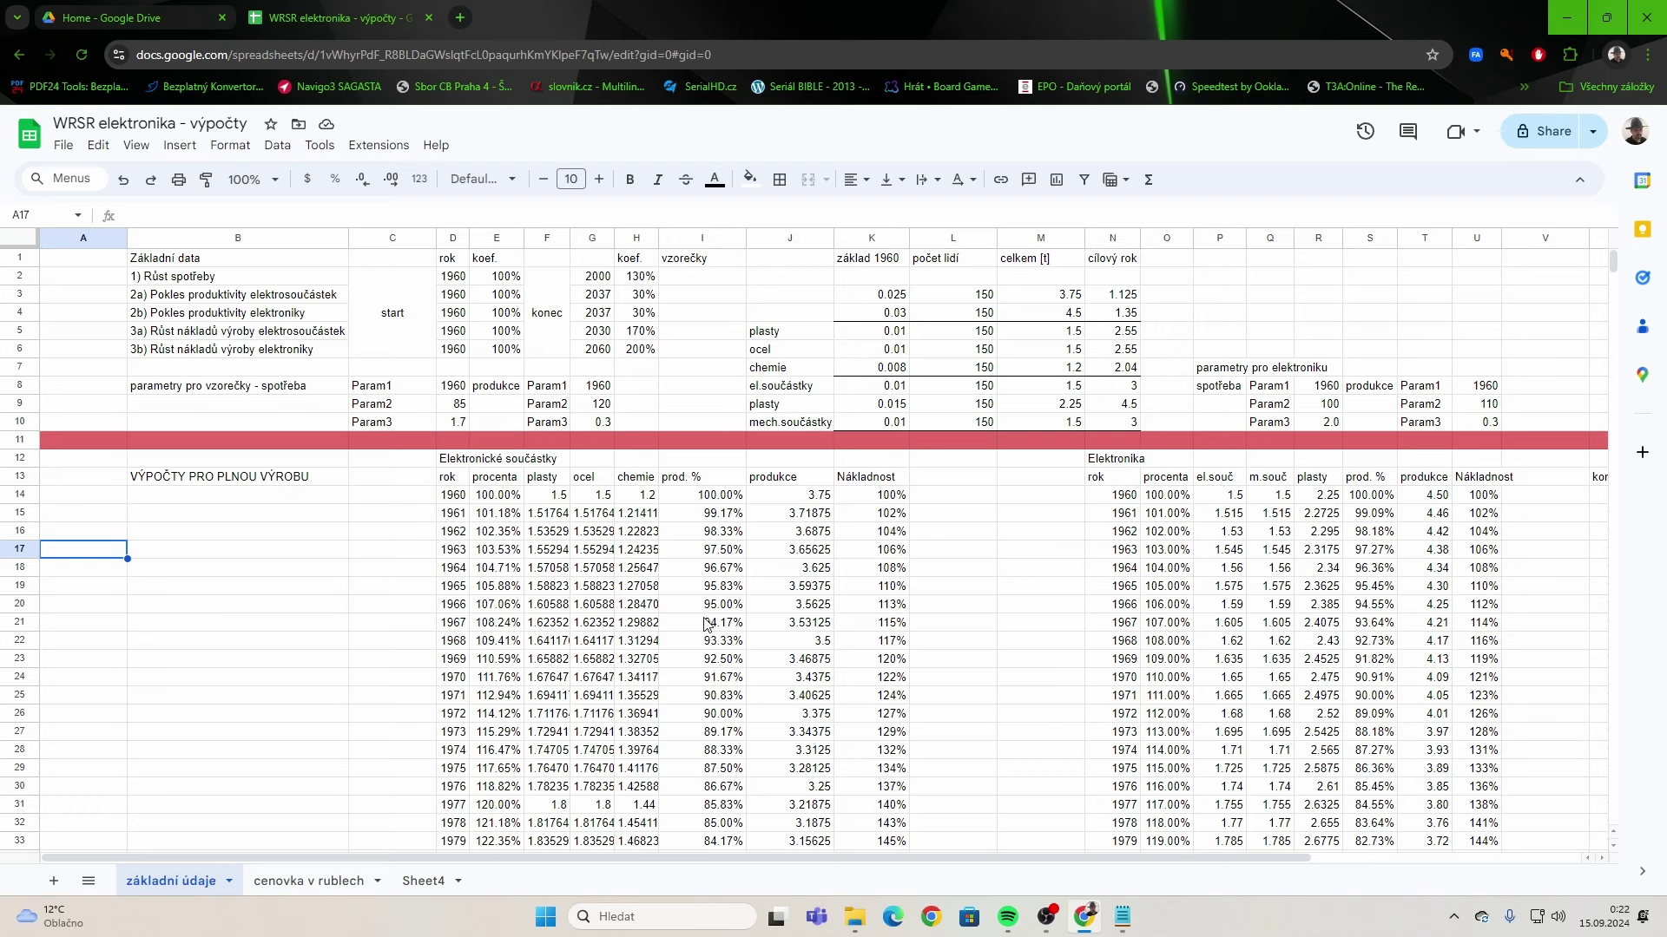
pyautogui.click(460, 495)
pyautogui.click(493, 497)
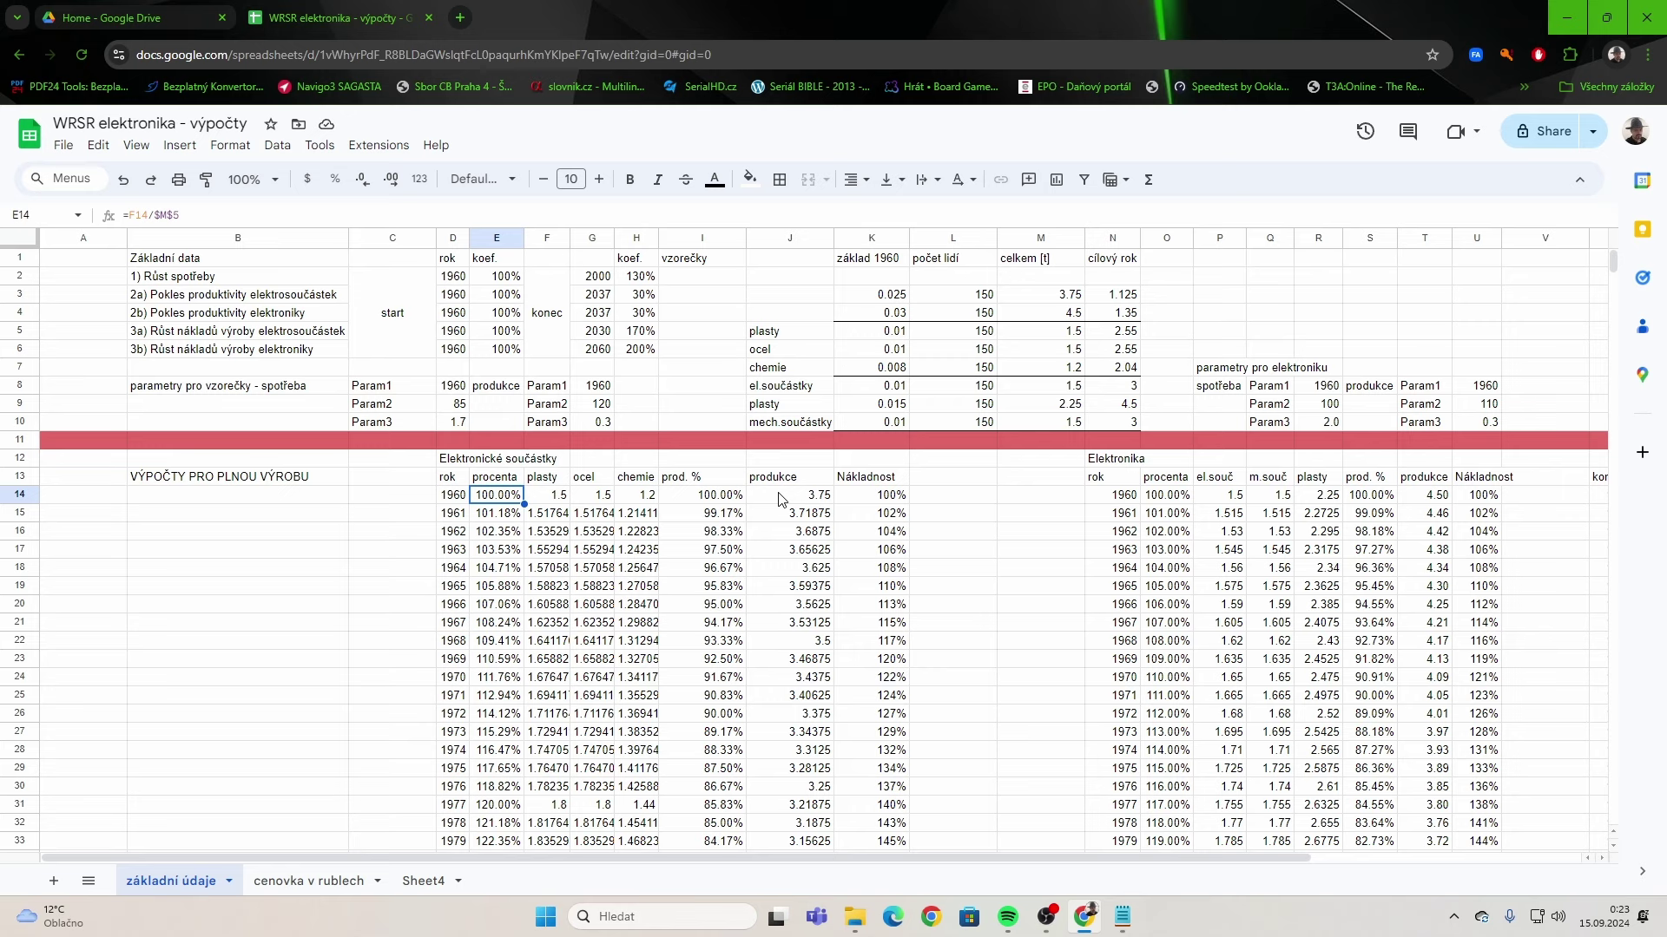
pyautogui.click(870, 497)
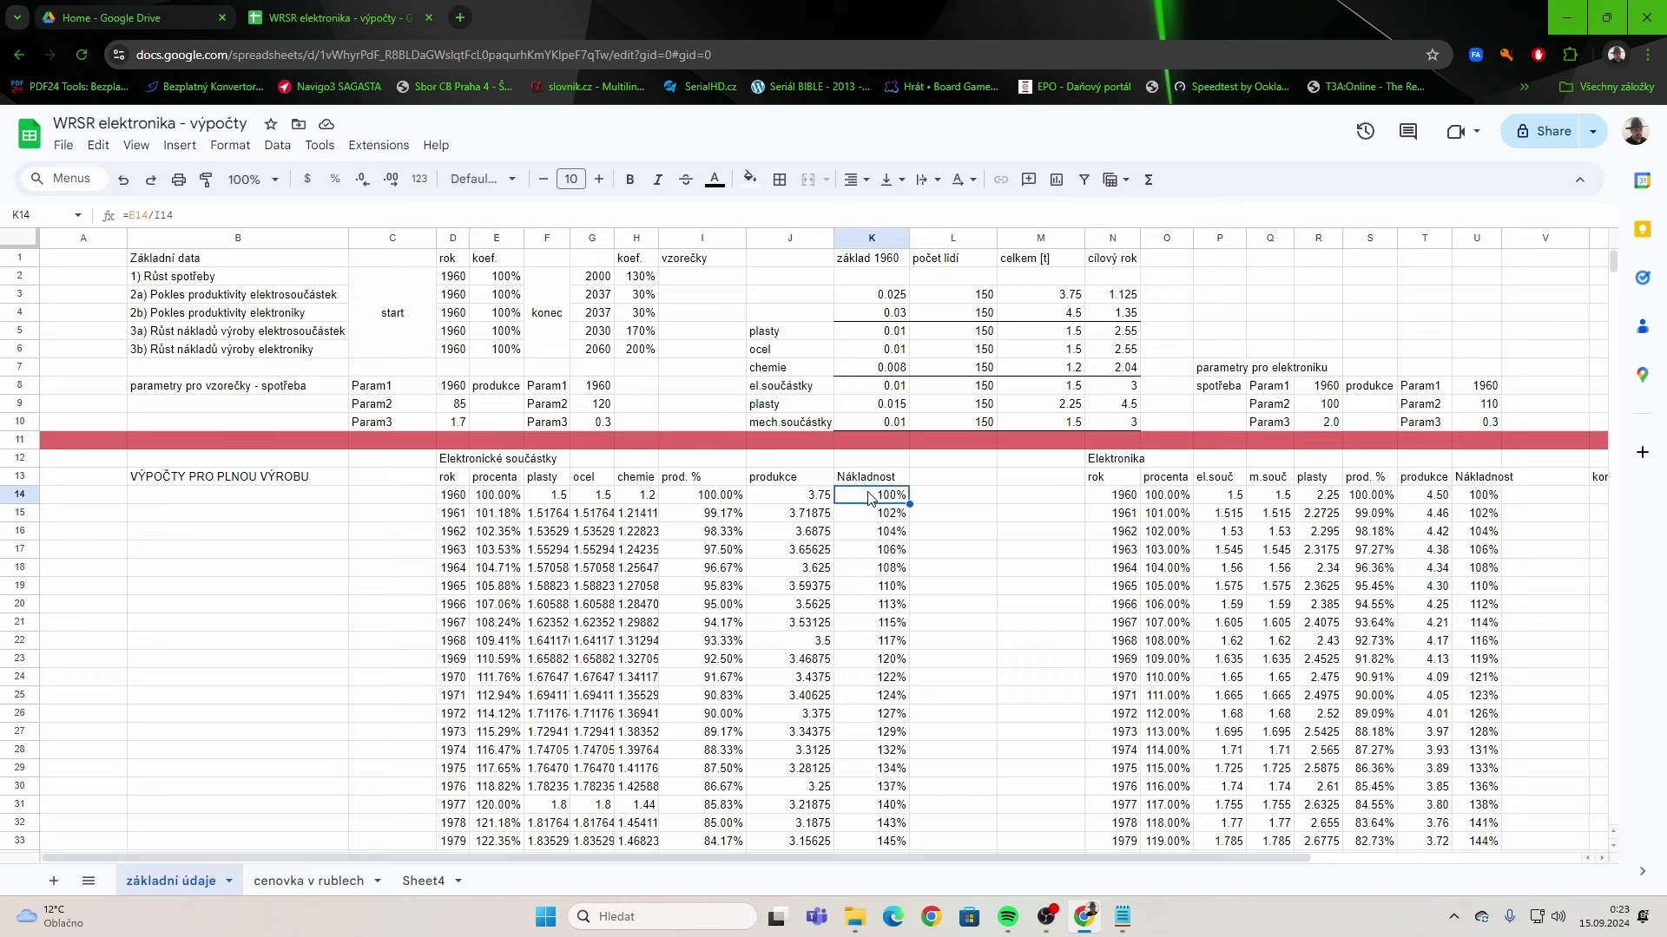
pyautogui.write('=E14/I14')
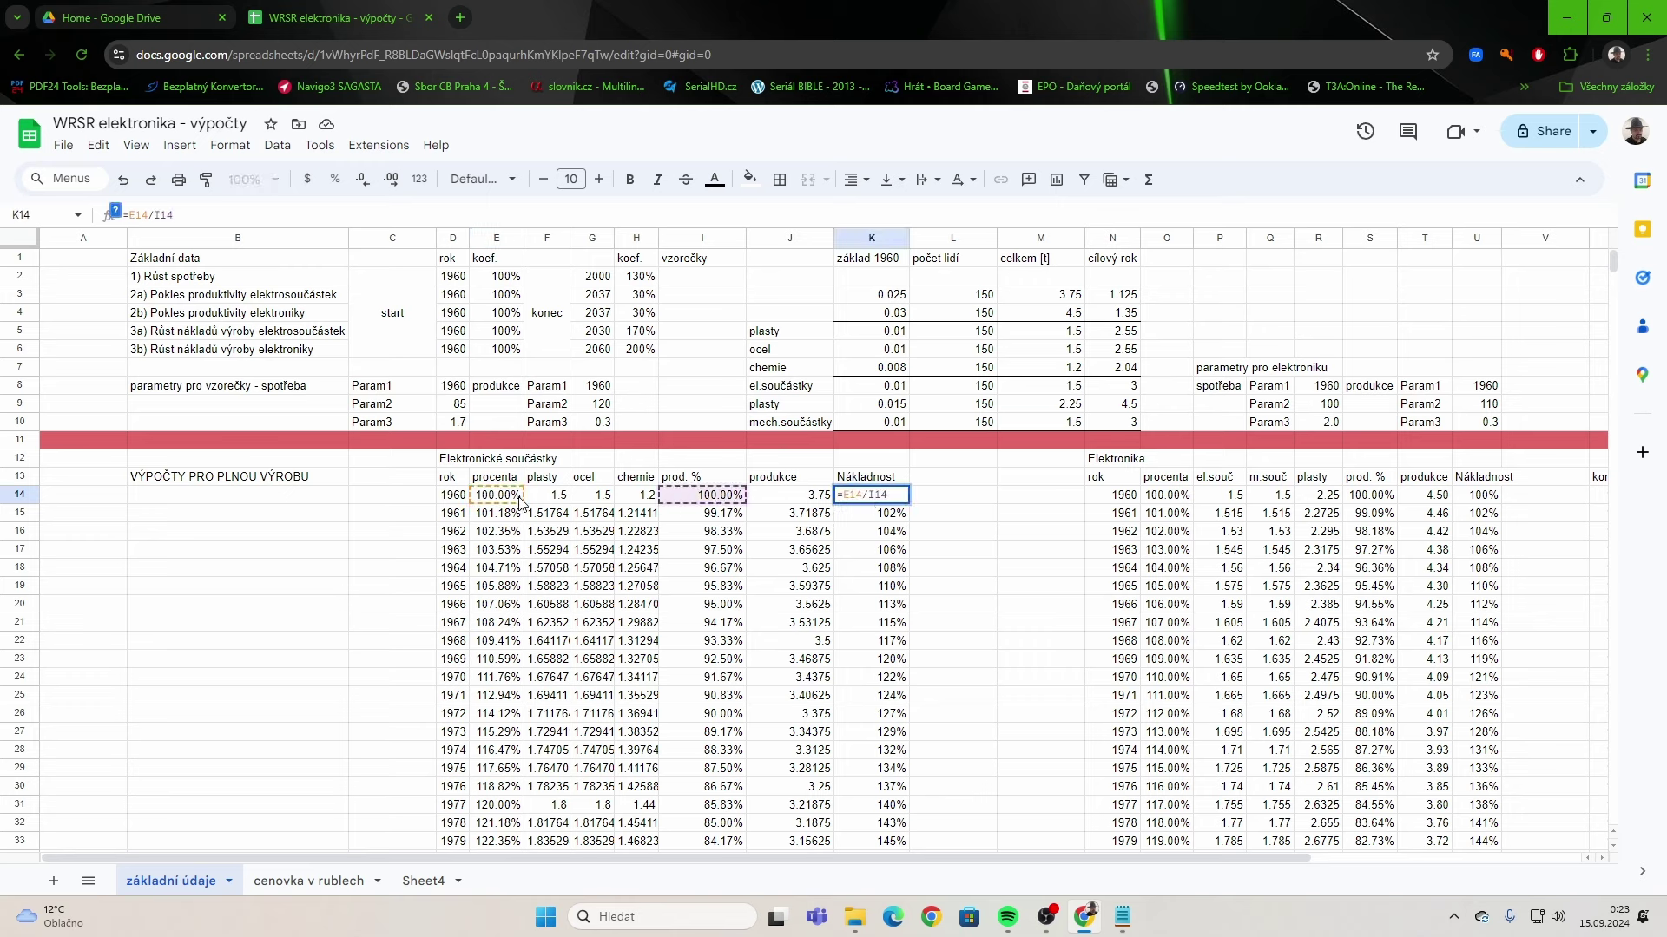
pyautogui.click(959, 623)
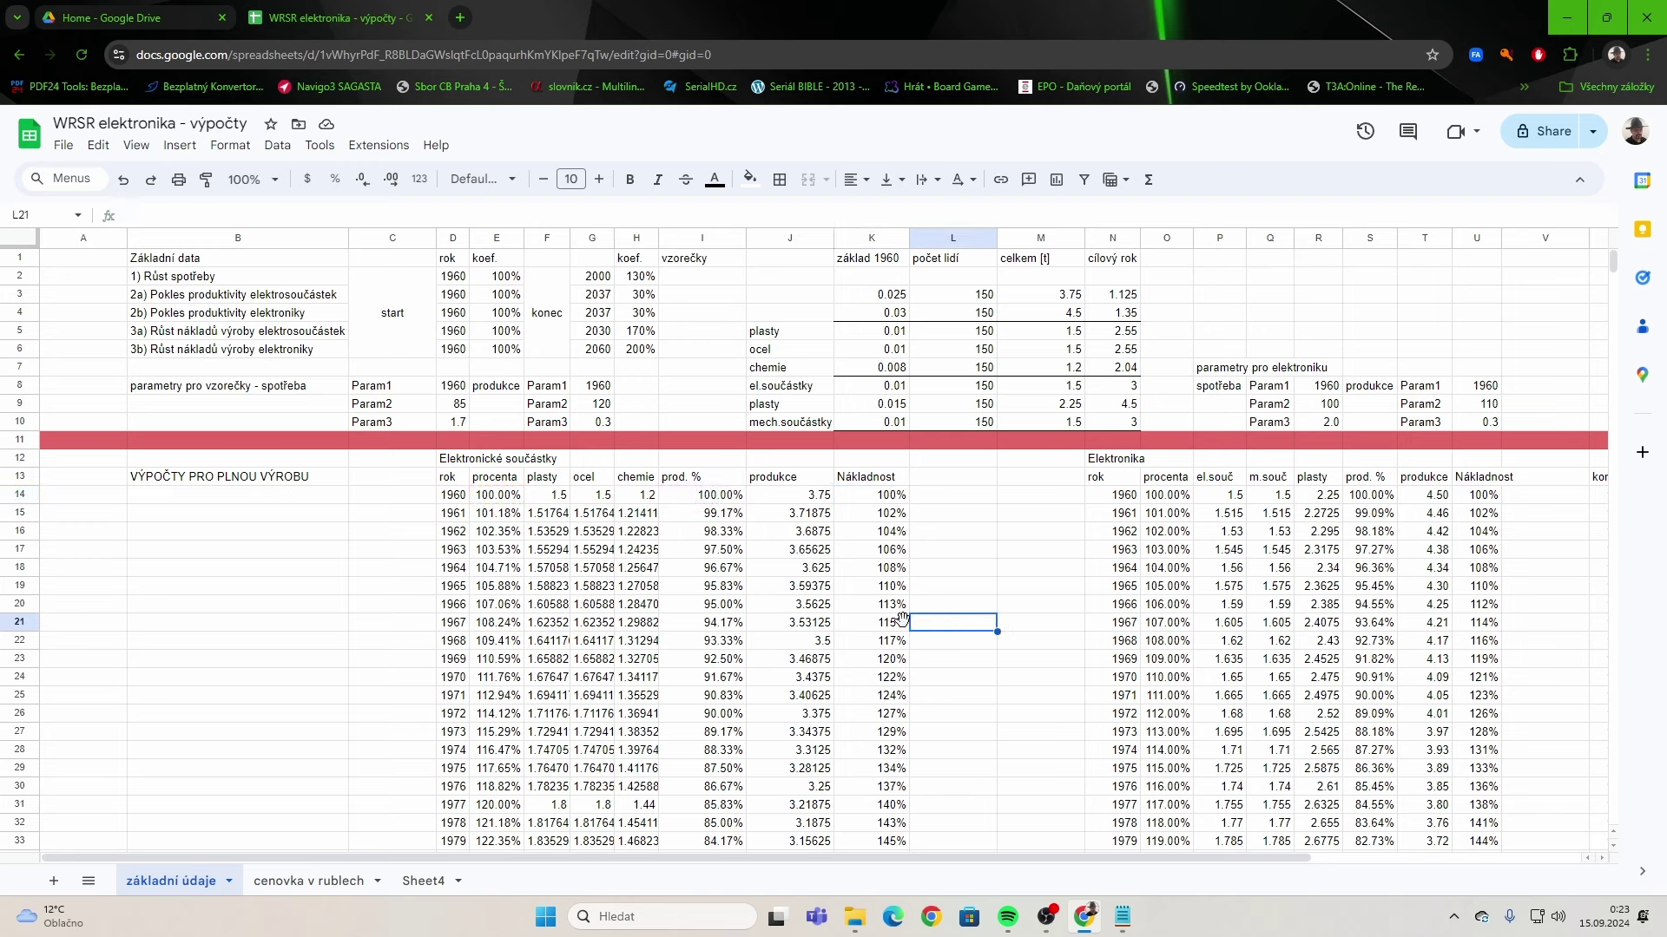
# Inspect the 1967 Nákladnost formula in the electronic components table and leave the cell unchanged.
pyautogui.click(901, 621)
pyautogui.click(447, 211)
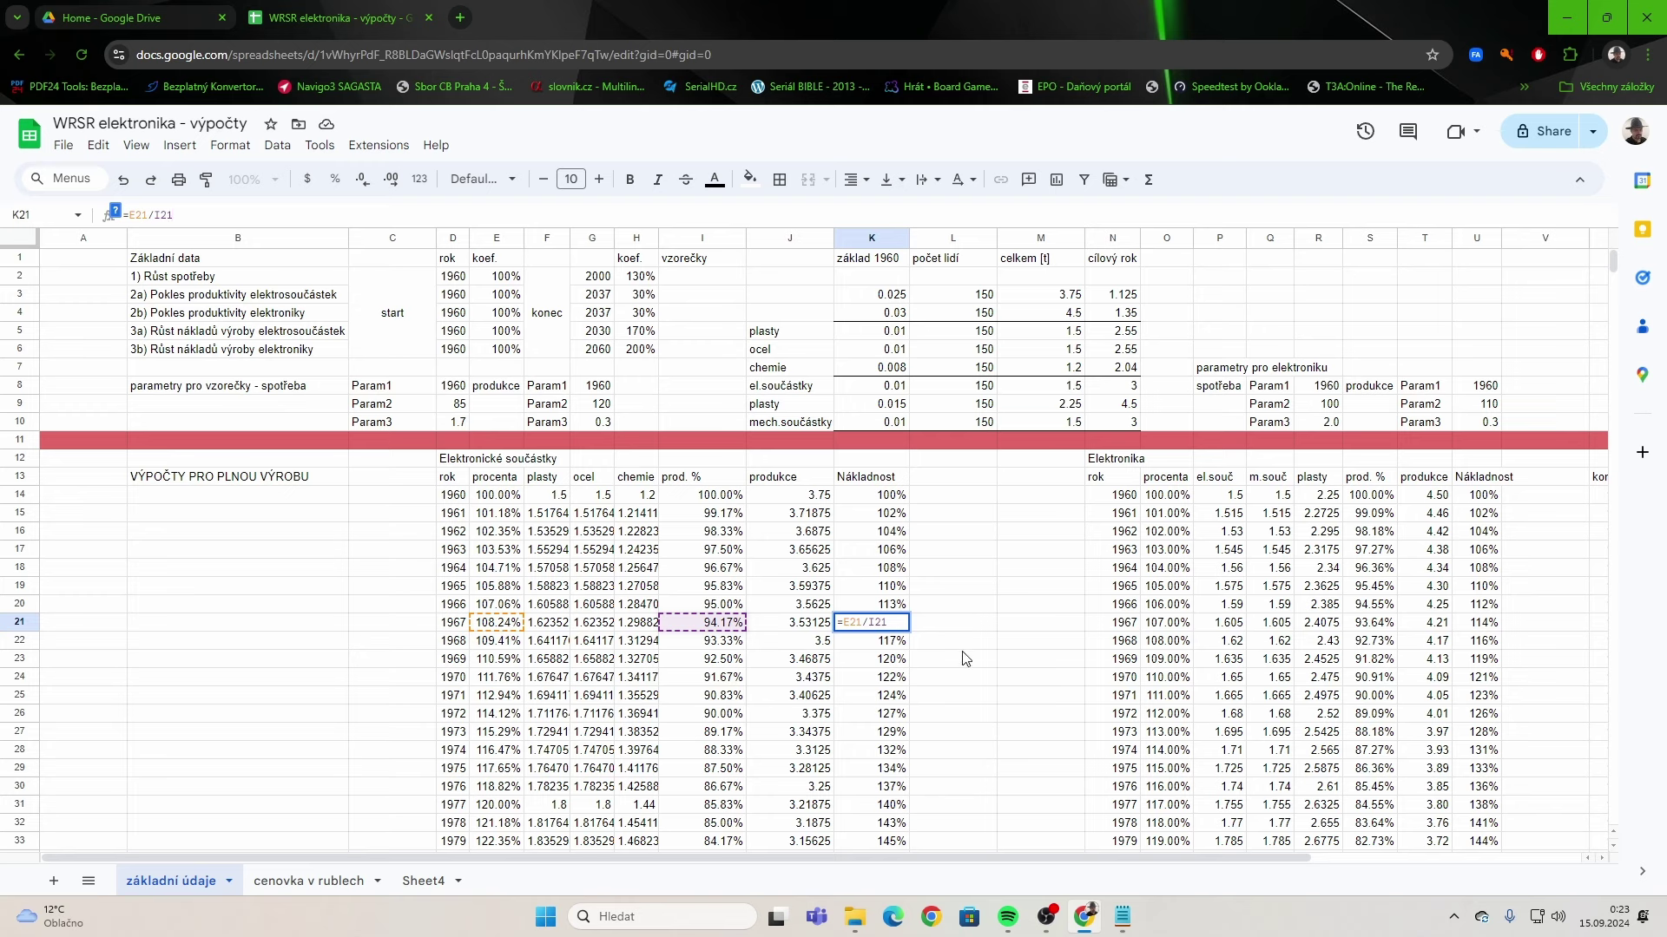
pyautogui.press('Tab')
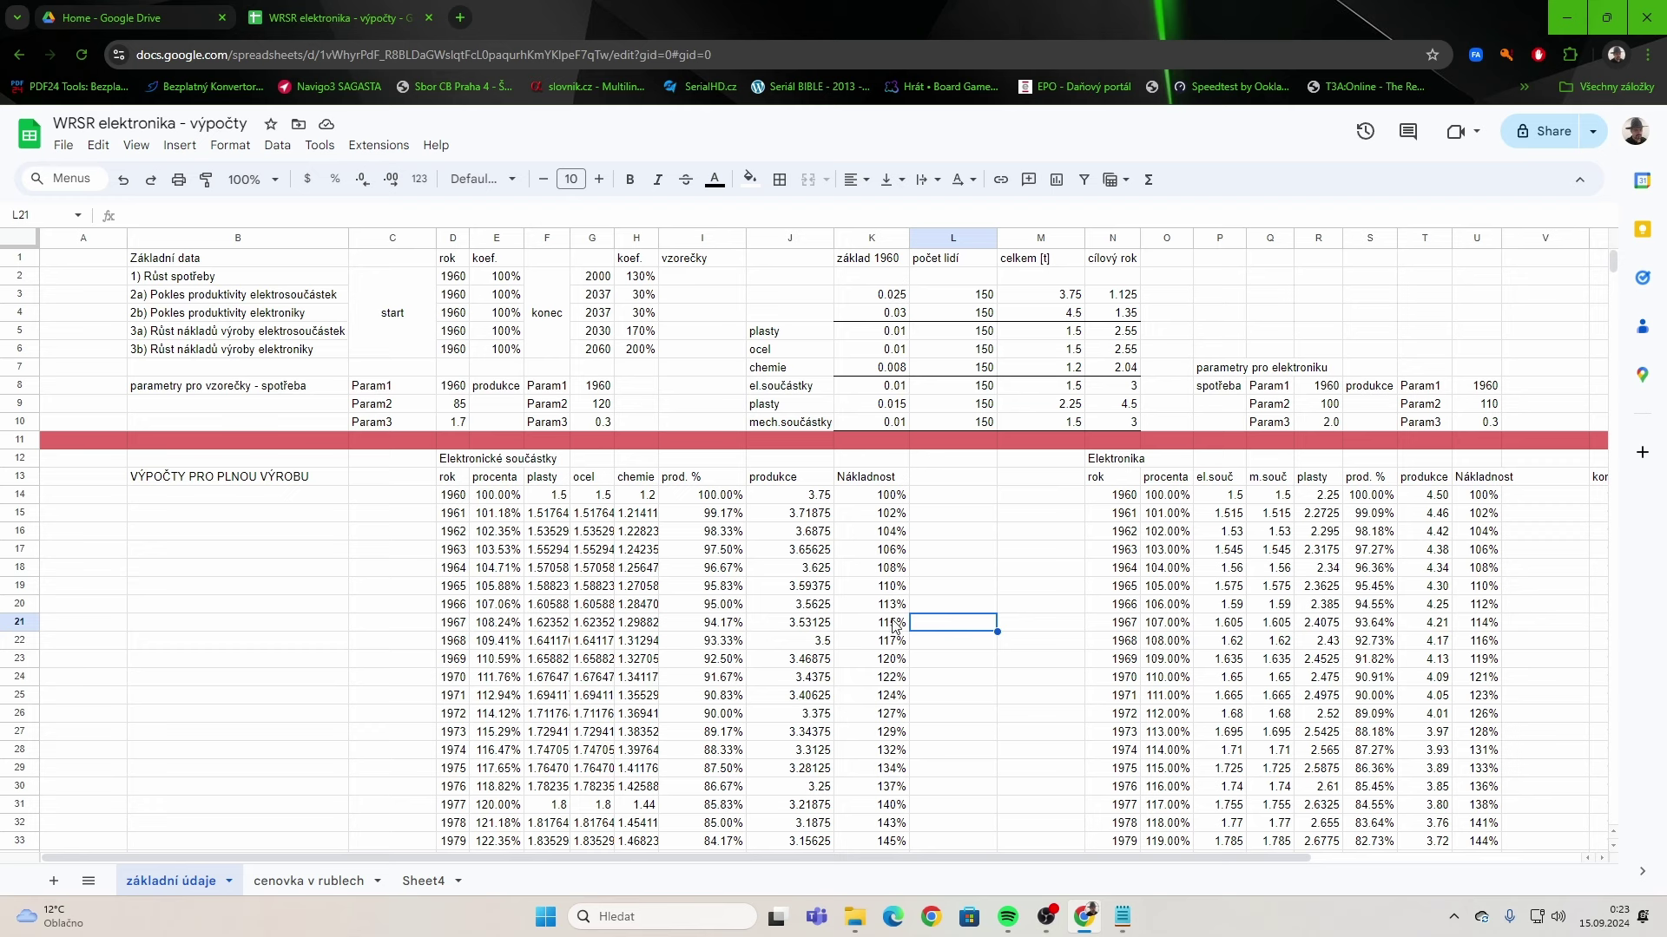
# Examine the electronic components rows up to the highlighted year 2020, including the plasty values for 2011 and 2012.
pyautogui.scroll(-5, 694, 534)
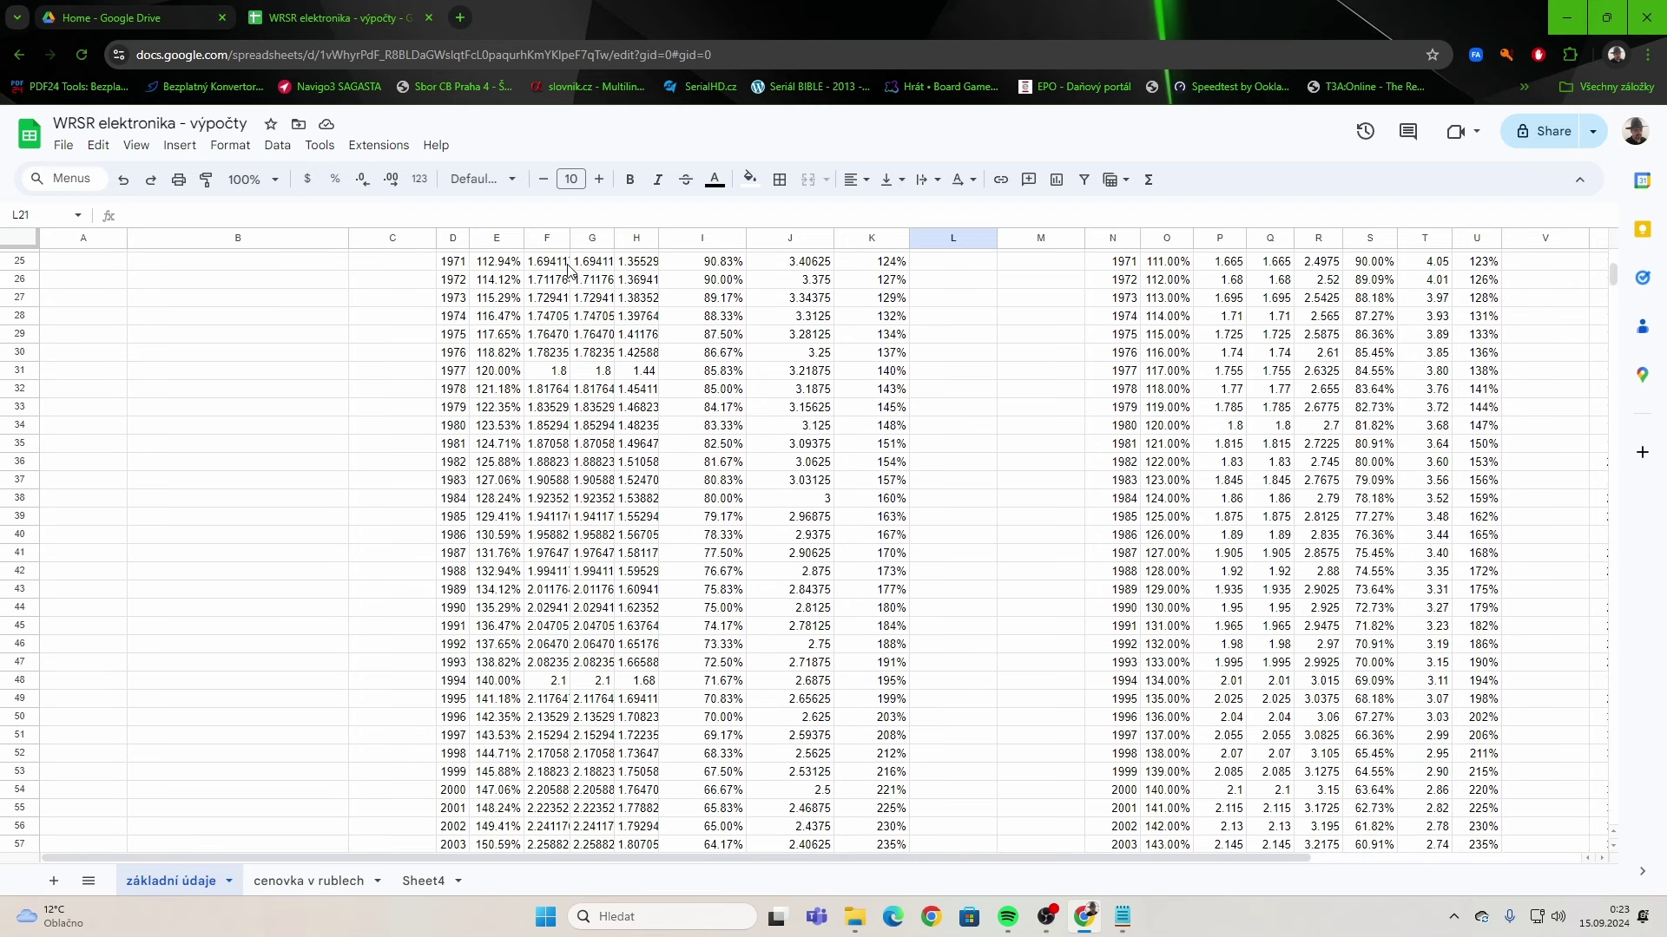
pyautogui.scroll(-2, 694, 438)
pyautogui.scroll(-2, 694, 439)
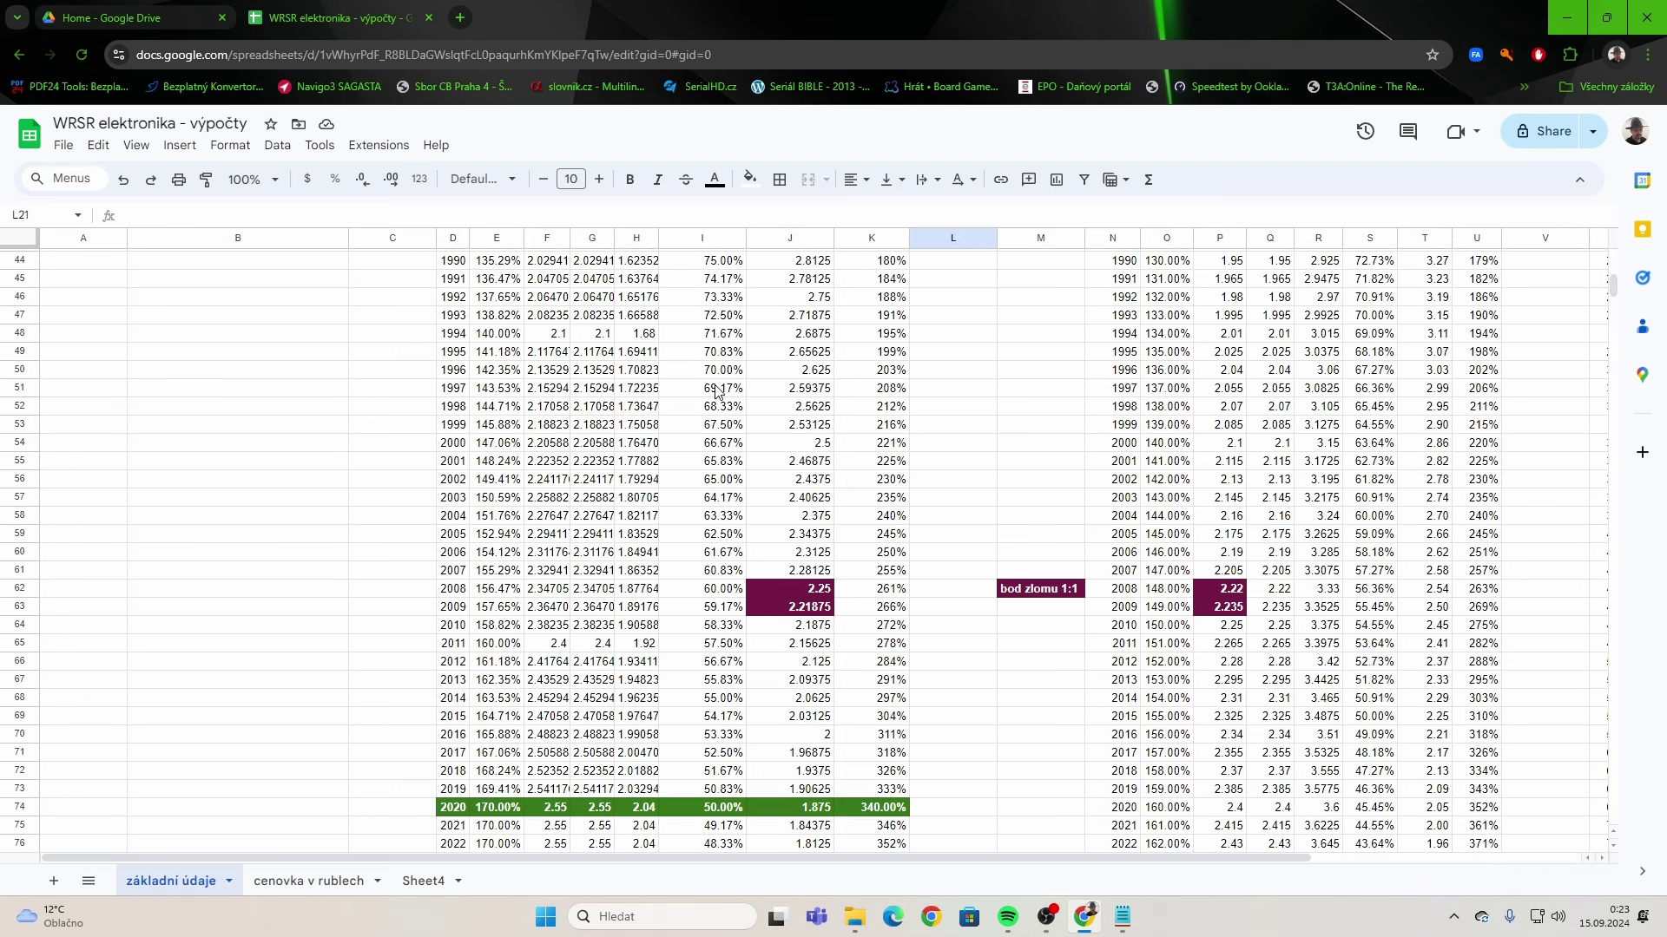
pyautogui.scroll(-3, 608, 447)
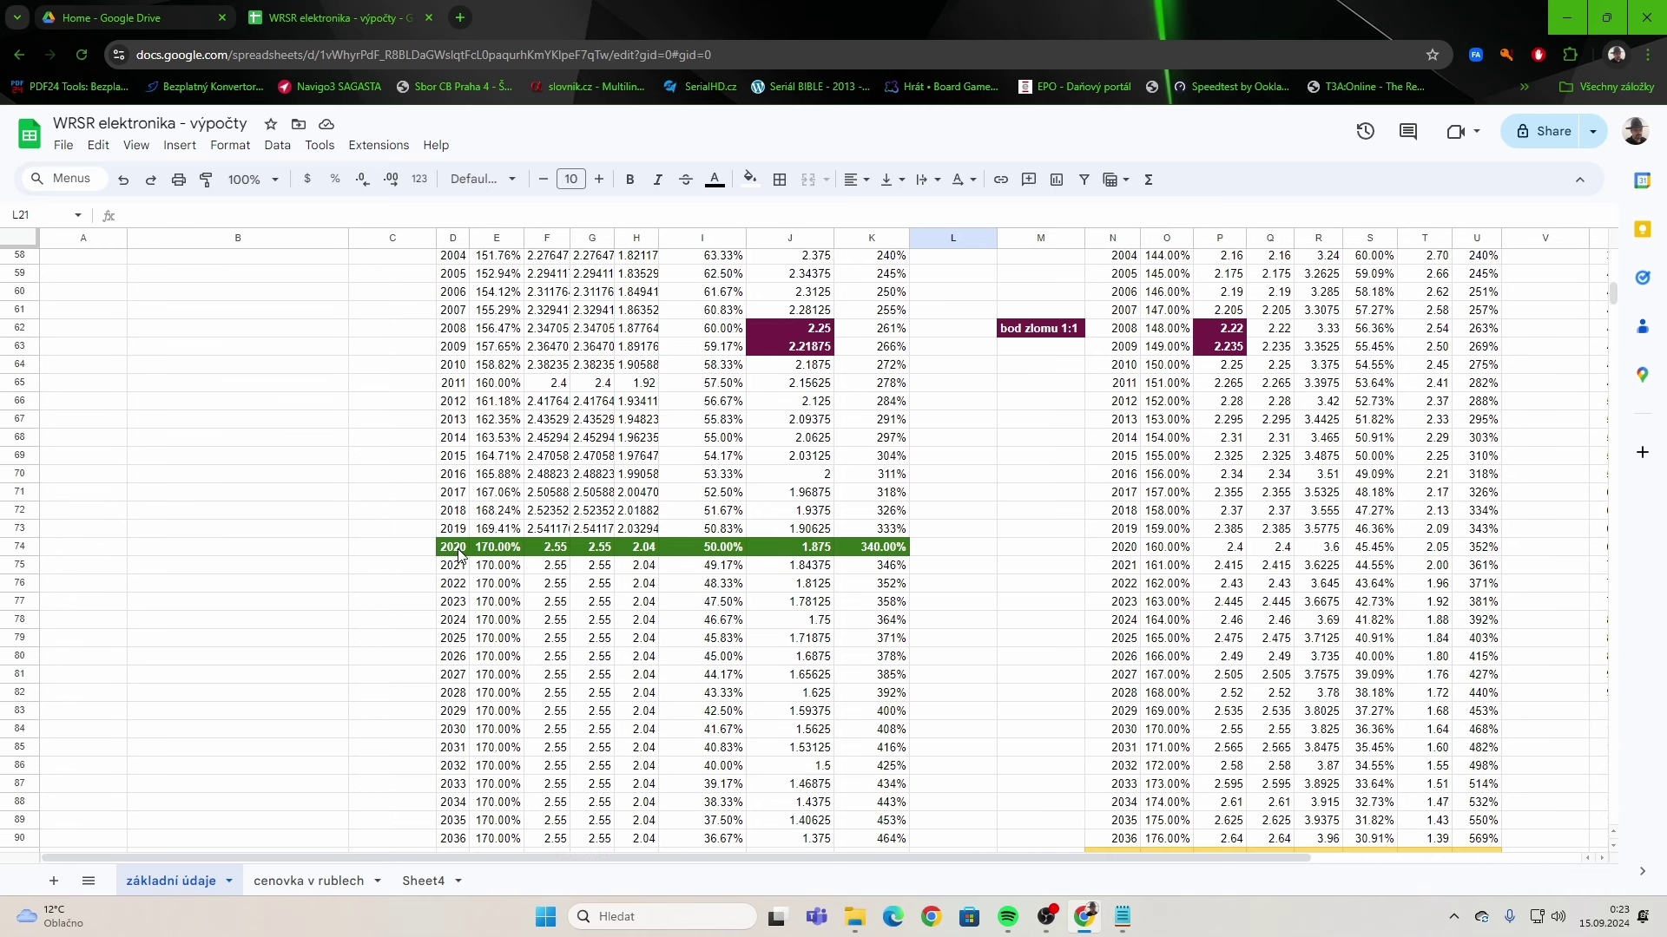
pyautogui.click(509, 387)
pyautogui.moveTo(544, 379); pyautogui.dragTo(555, 401)
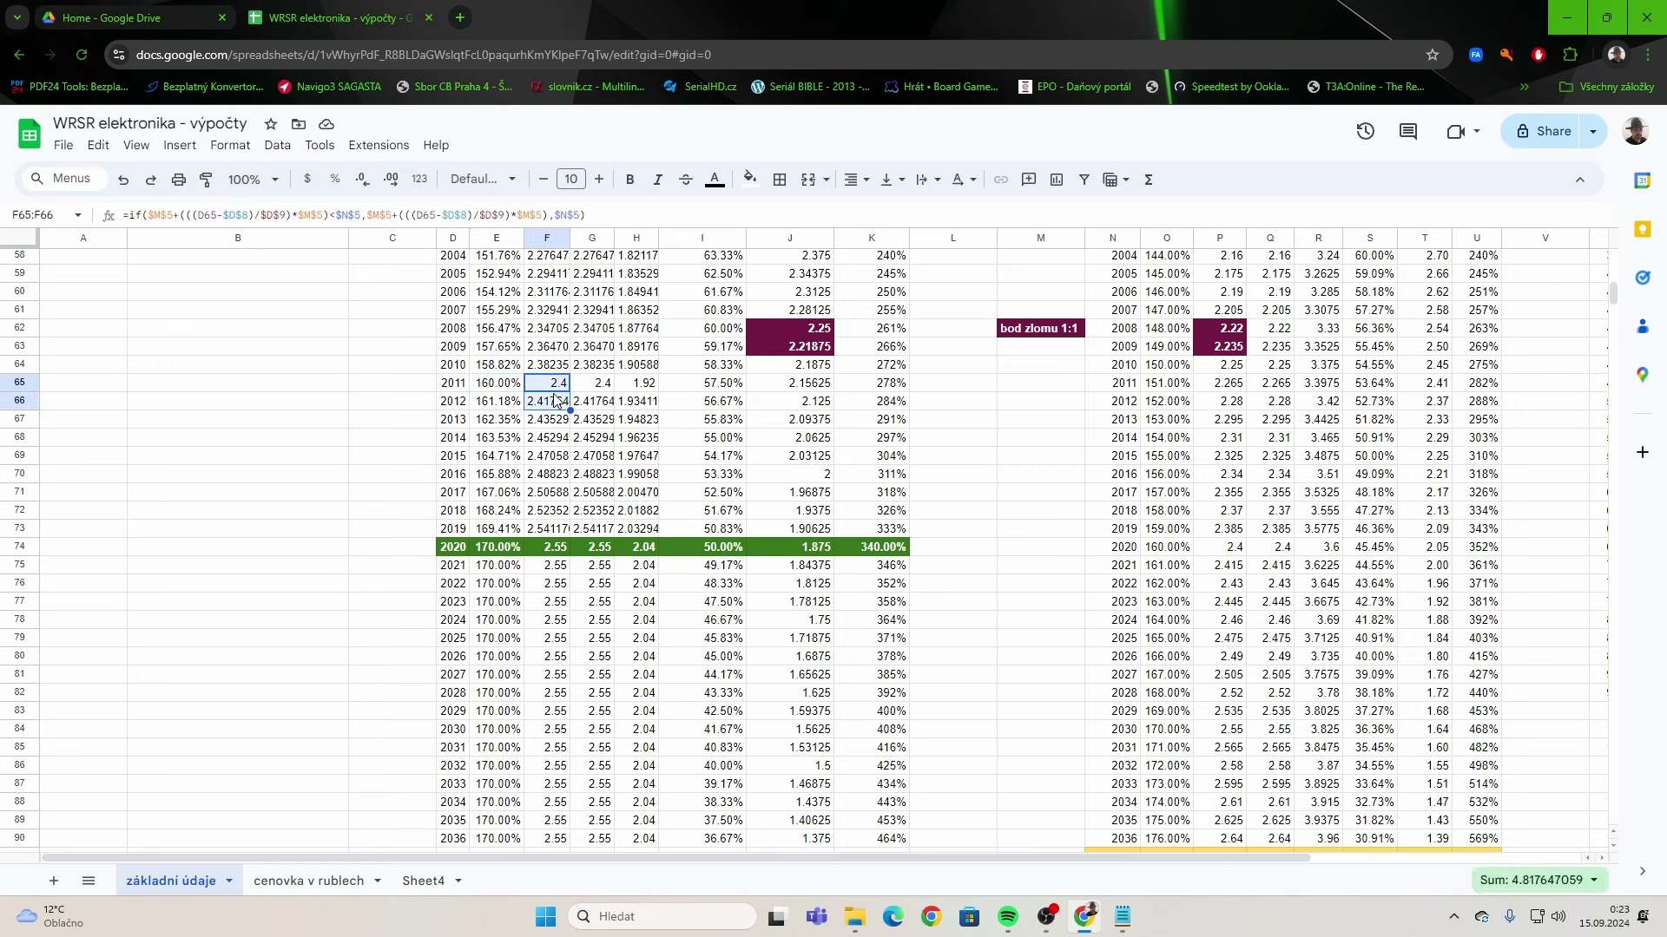
pyautogui.click(263, 492)
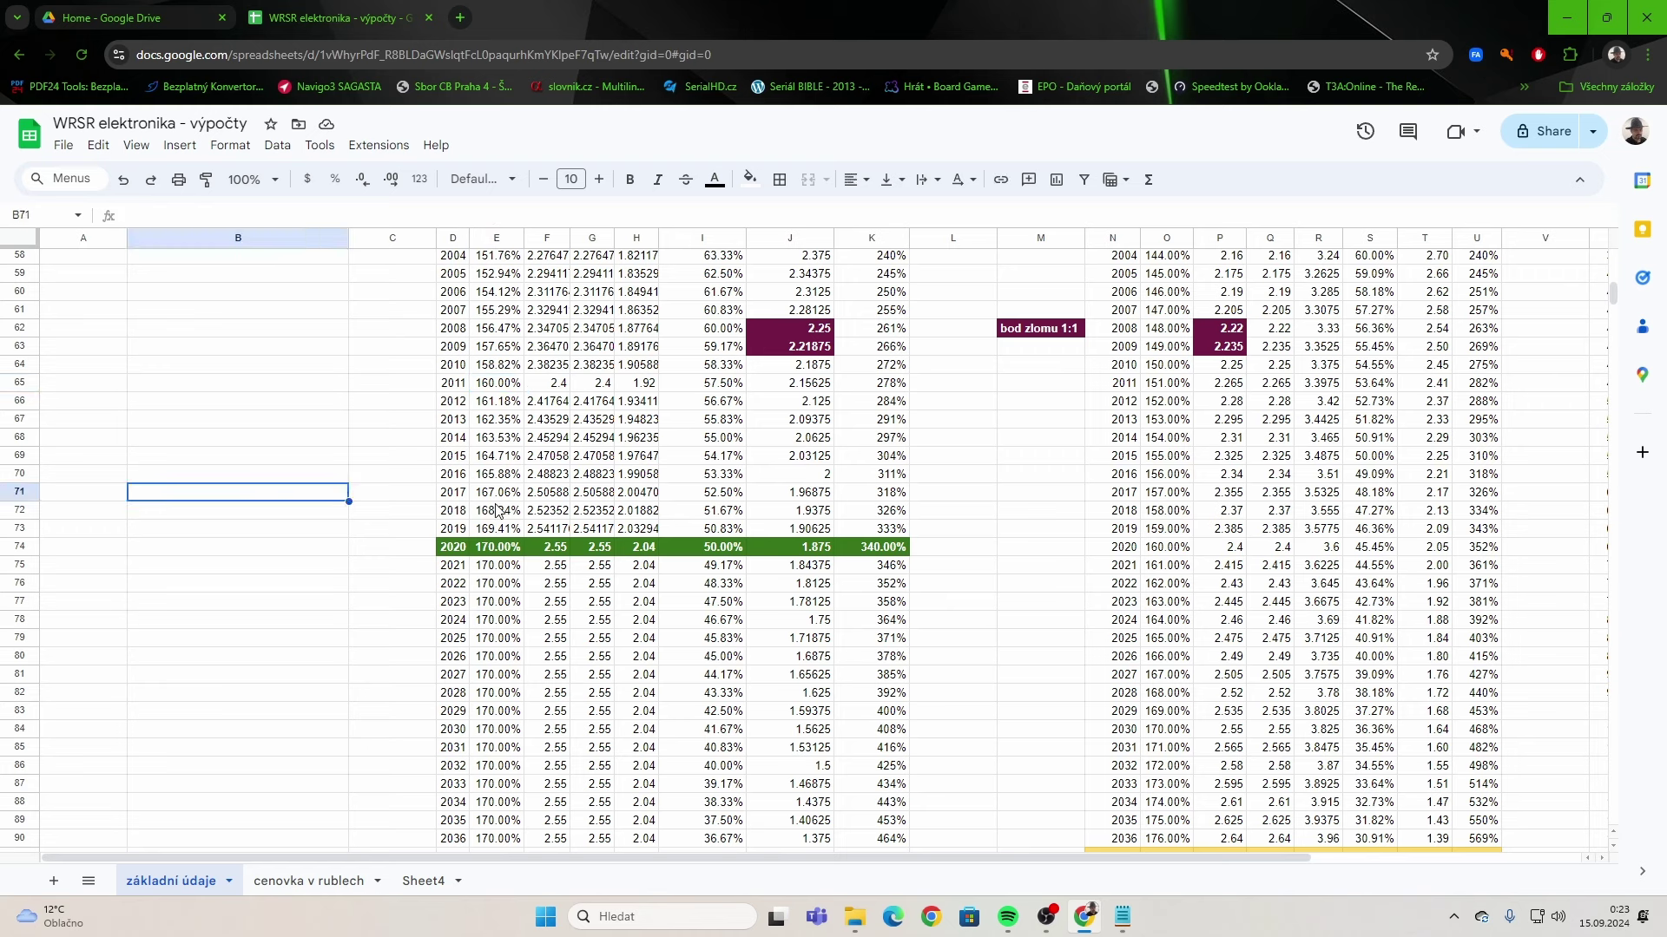
pyautogui.click(404, 551)
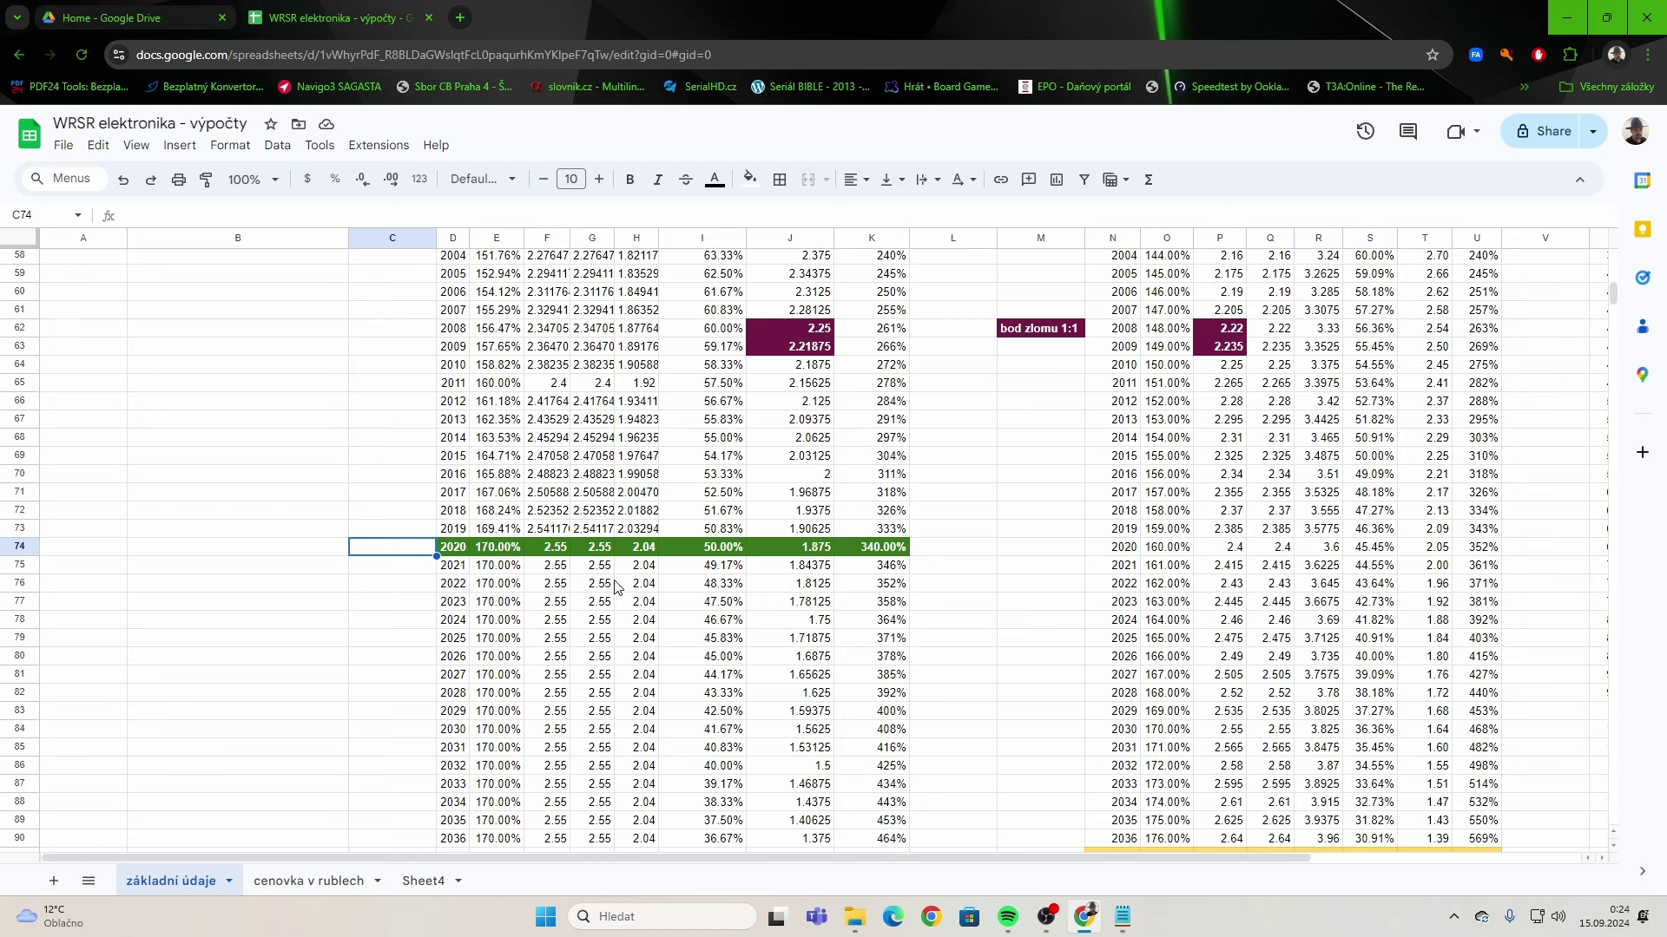
# Check the parameters of the CONSUMPTION_INCREASE_ACCORDING_YEAR line in eletronic_factory.ini again and return to the spreadsheet.
pyautogui.click(1122, 916)
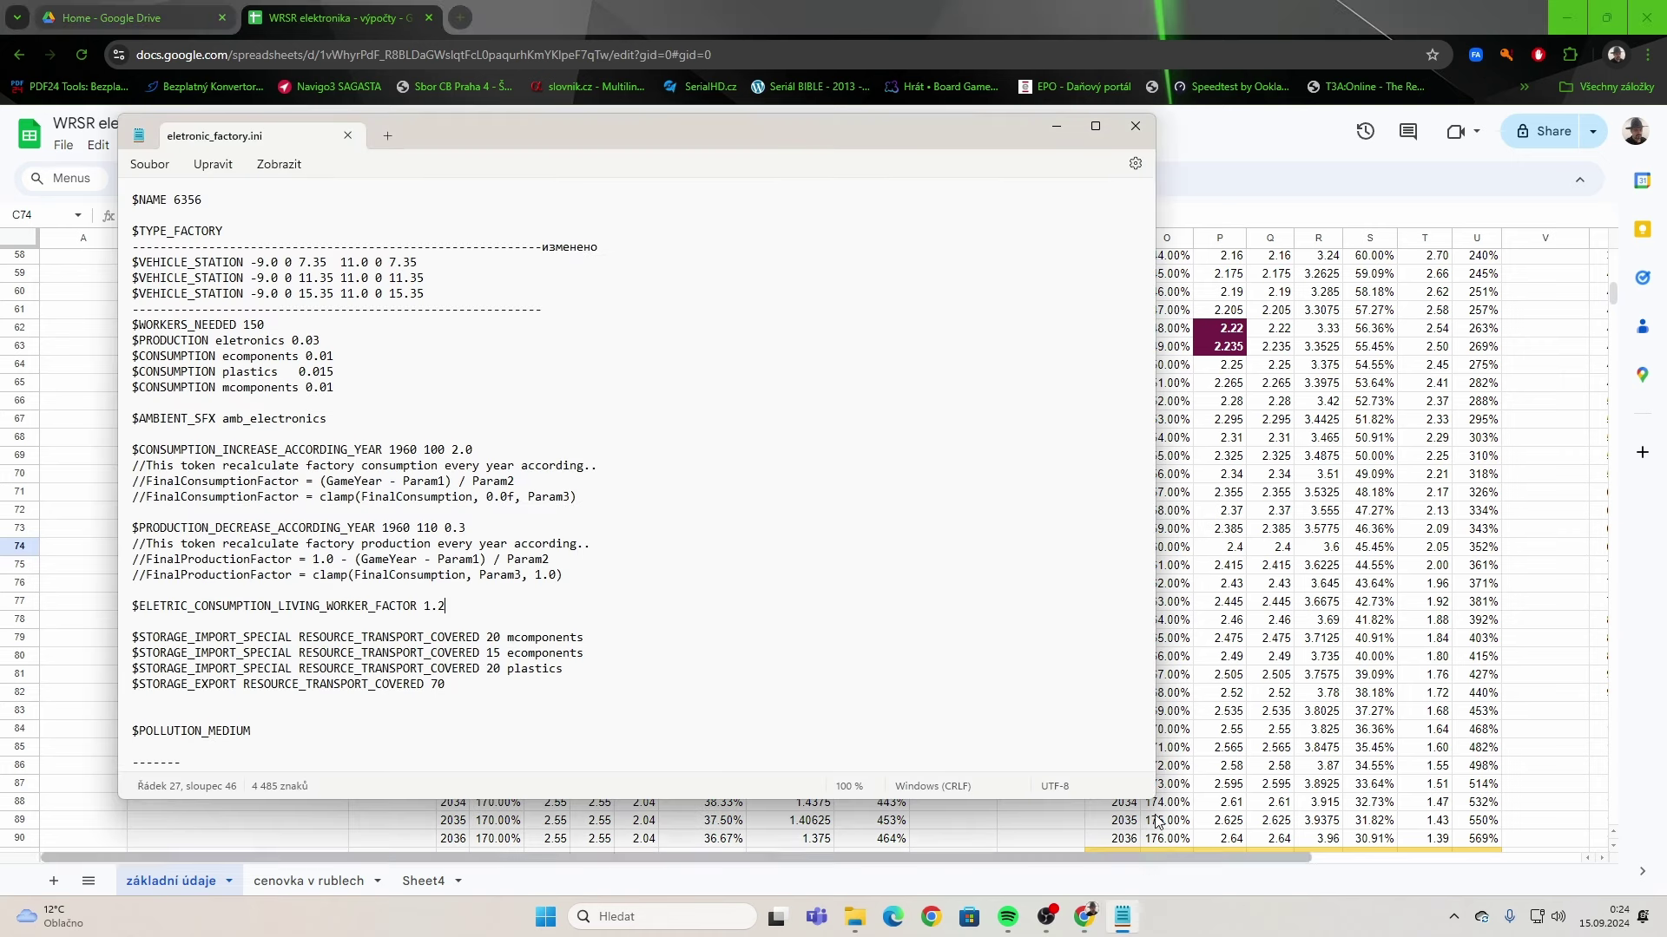
pyautogui.click(449, 450)
pyautogui.click(497, 451)
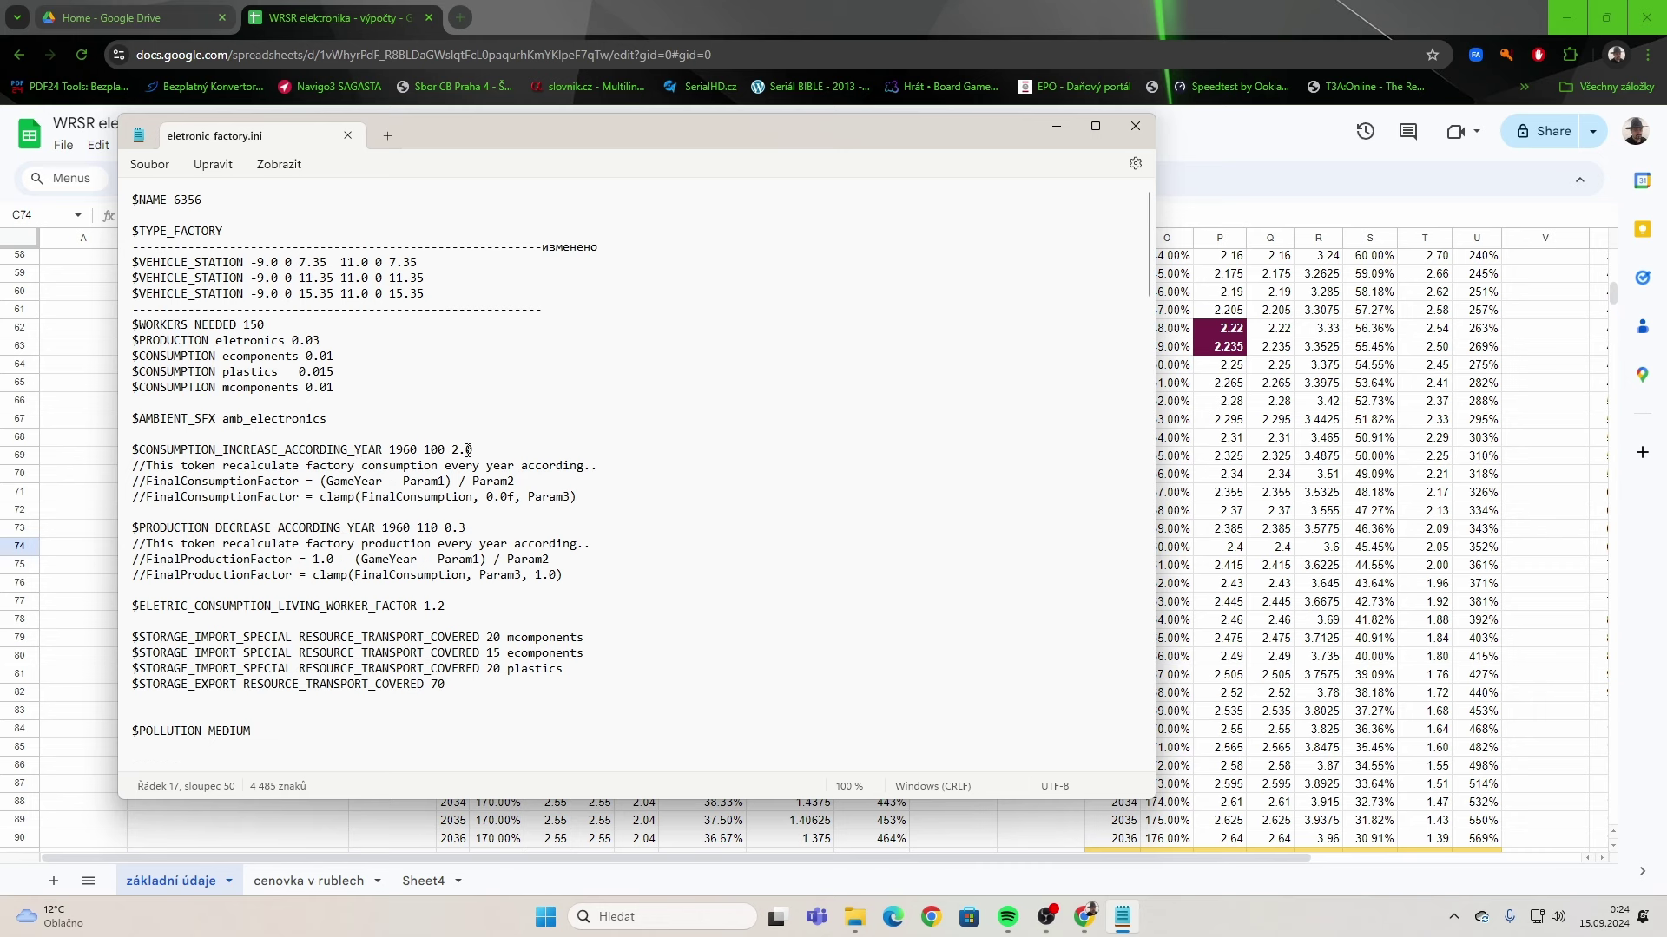
pyautogui.click(1219, 601)
# Check the Param3 cells for electronic components consumption and production, and view the yearly rows around 2020 to 2041.
pyautogui.scroll(15, 923, 615)
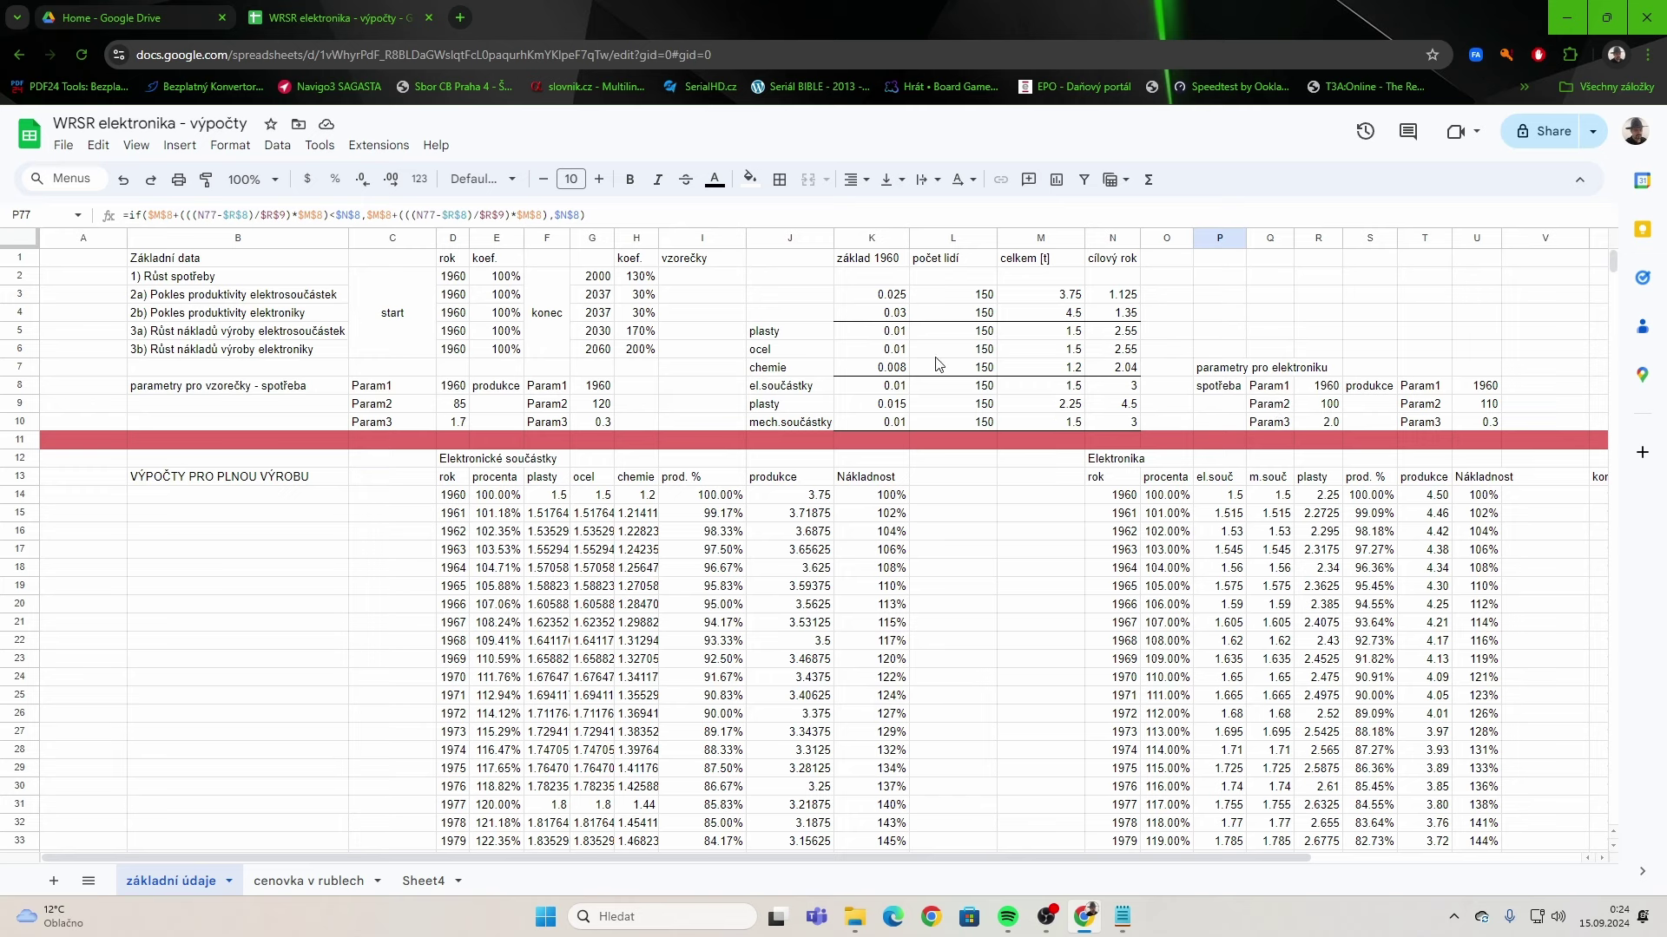
pyautogui.click(456, 421)
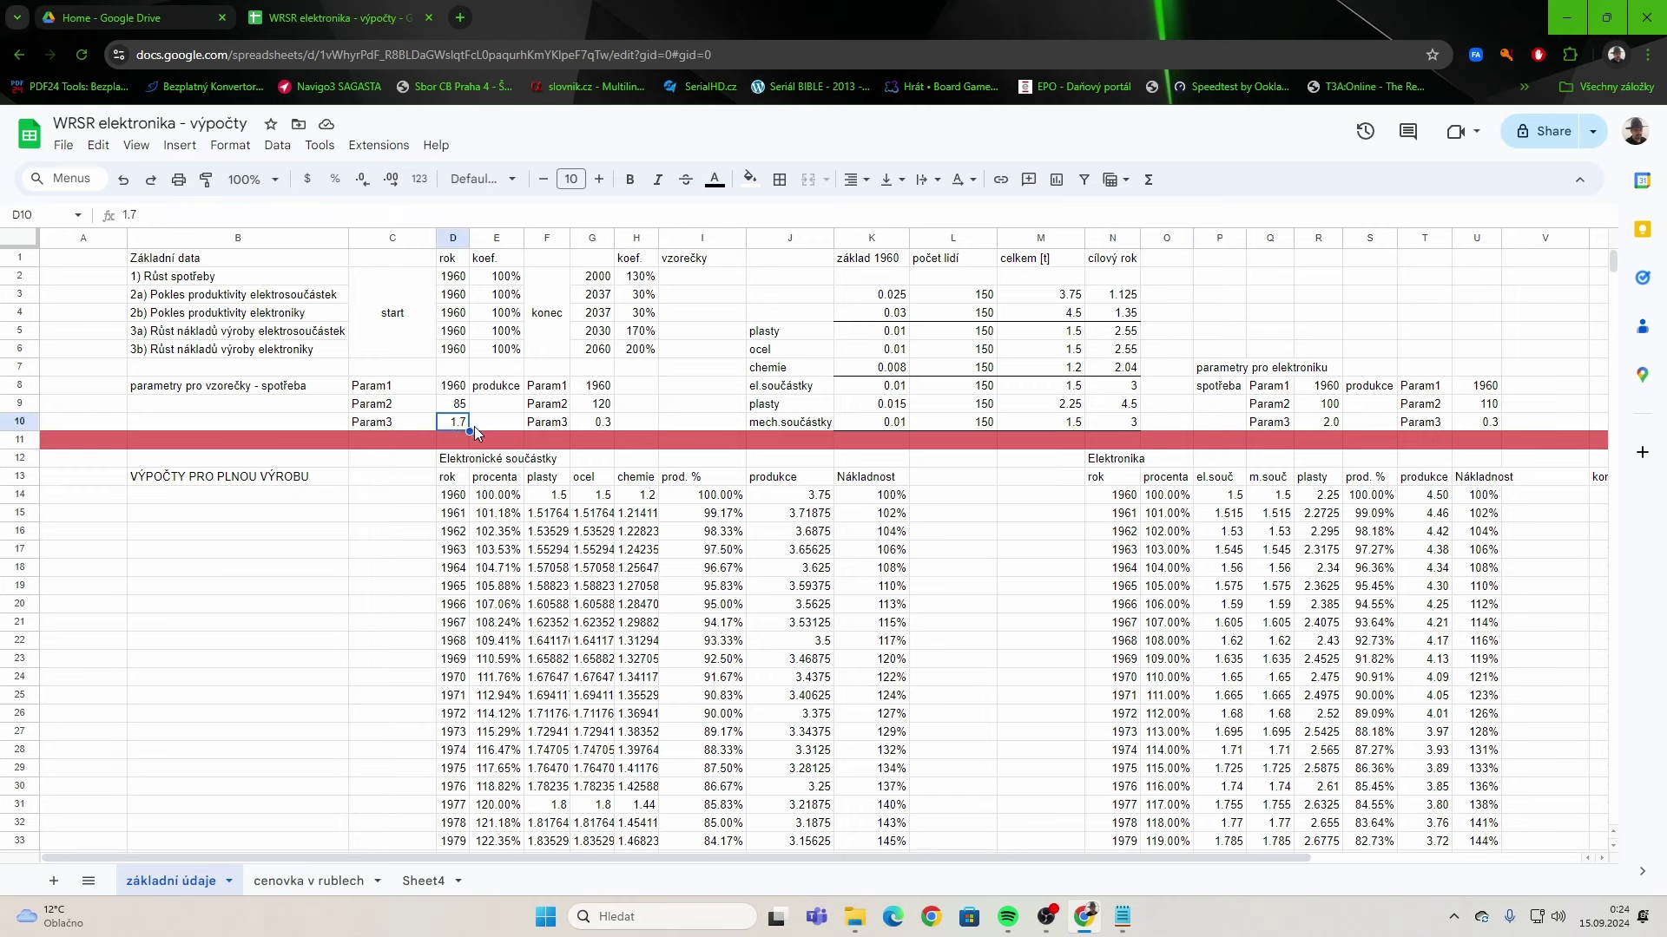
pyautogui.click(592, 424)
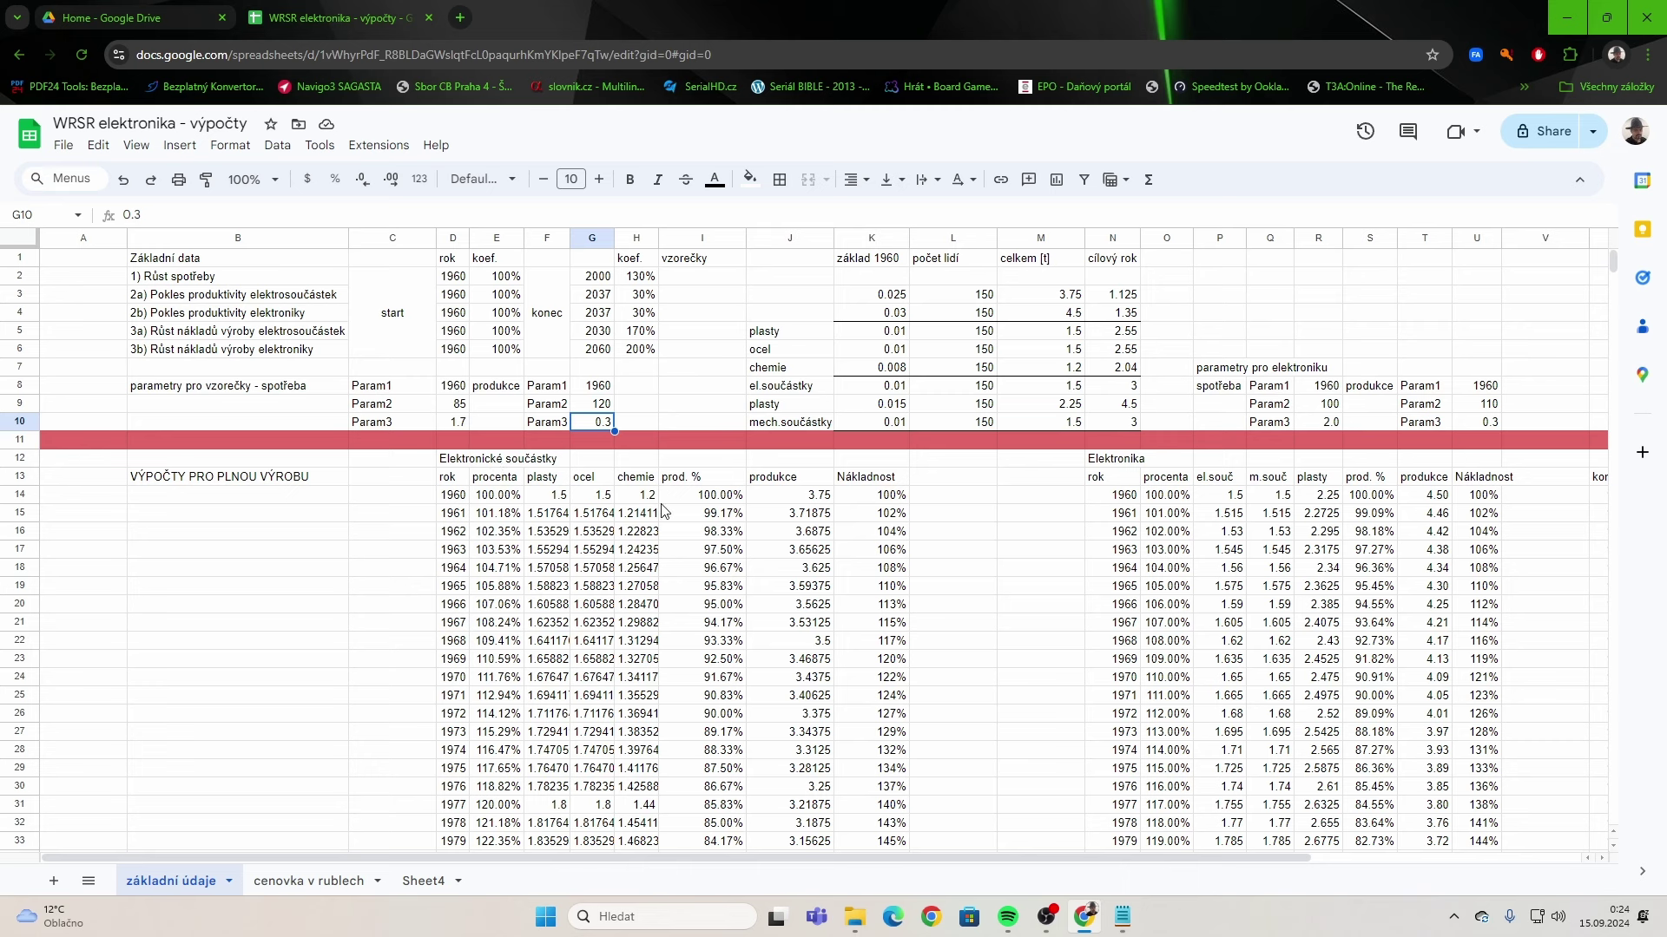
pyautogui.scroll(-20, 665, 512)
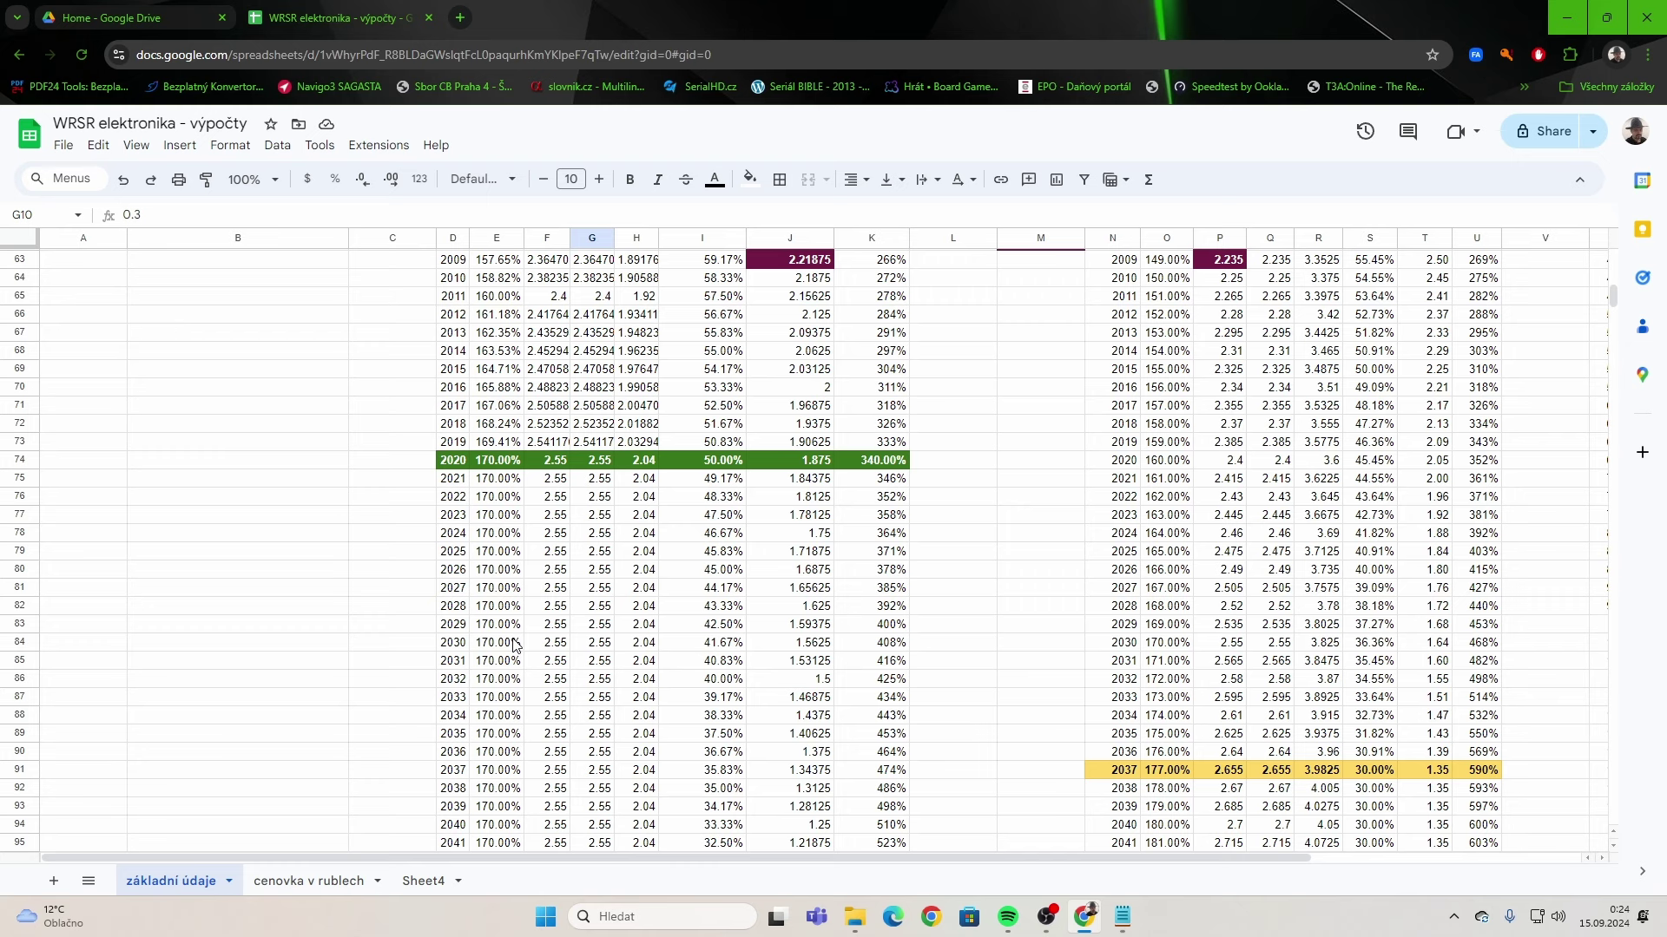
# Examine the electronic components rows around the highlighted years 2020, 2044 and 2060, including their production and Nákladnost values.
pyautogui.scroll(-1, 808, 514)
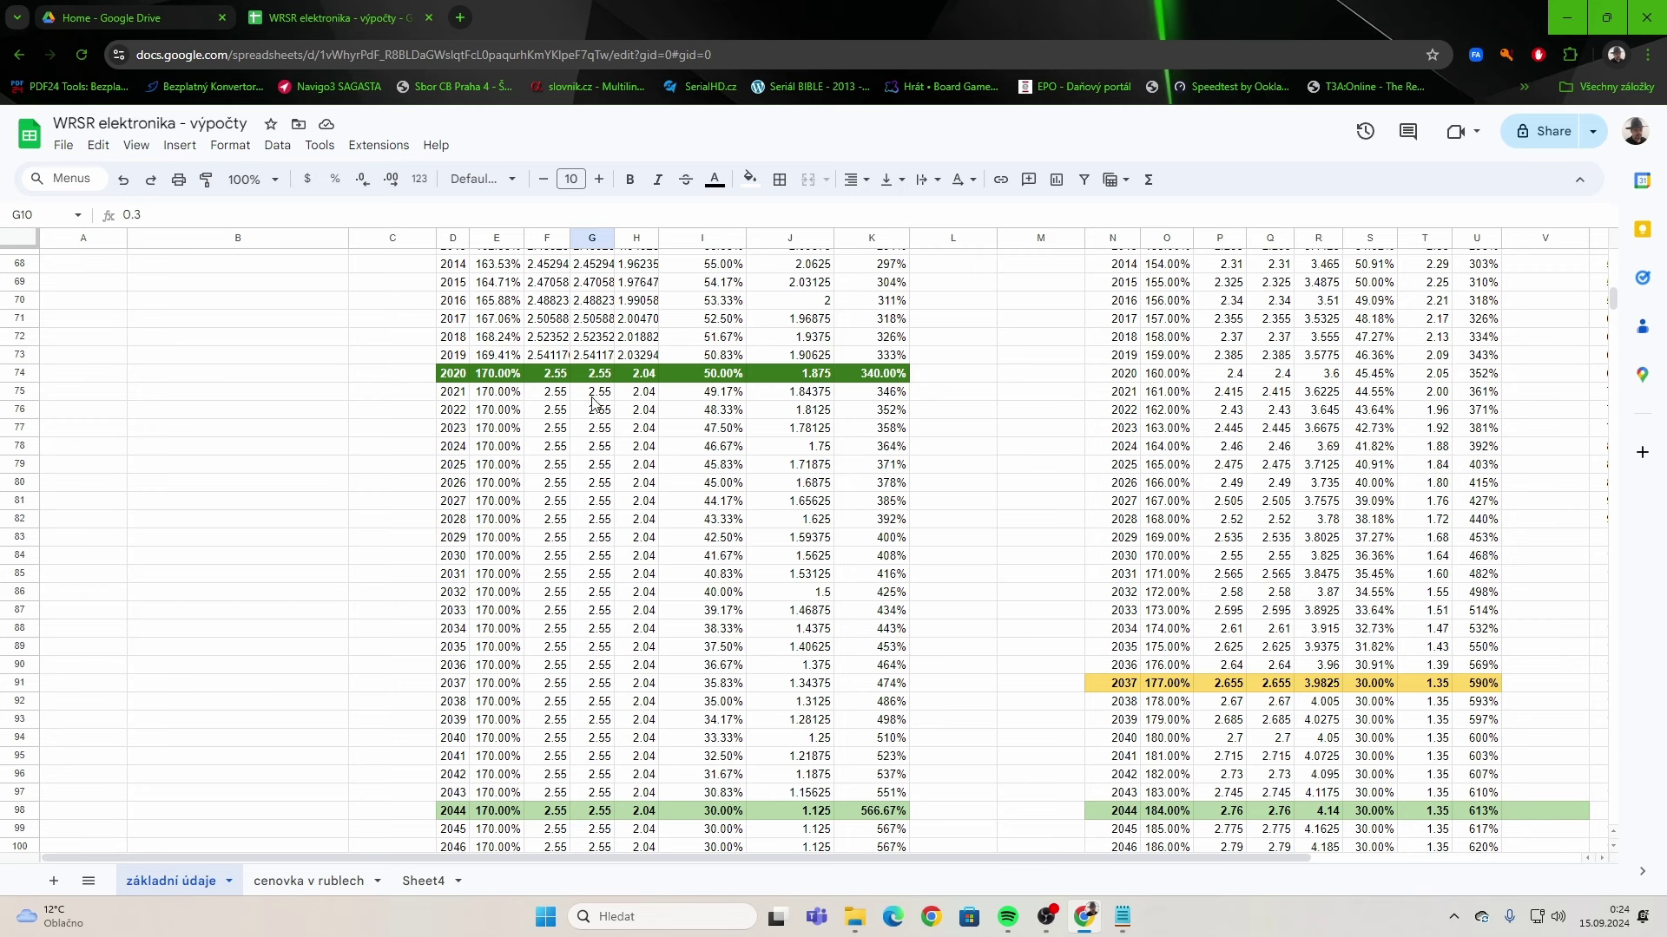
pyautogui.scroll(1, 724, 475)
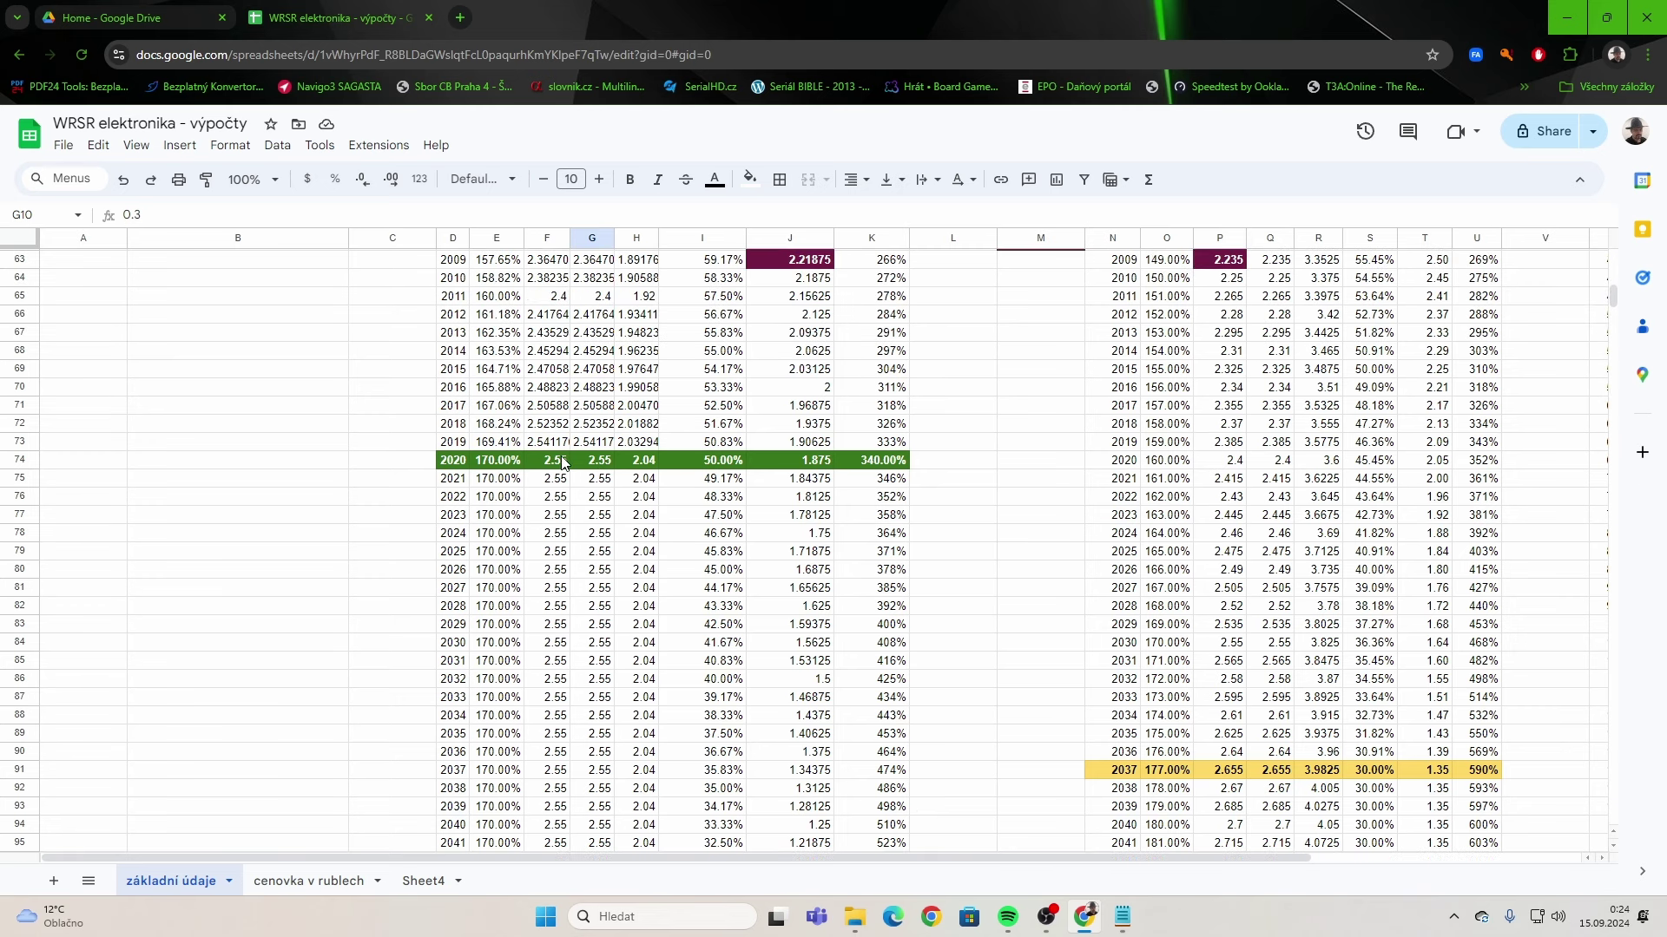
pyautogui.scroll(10, 573, 504)
pyautogui.scroll(1, 583, 517)
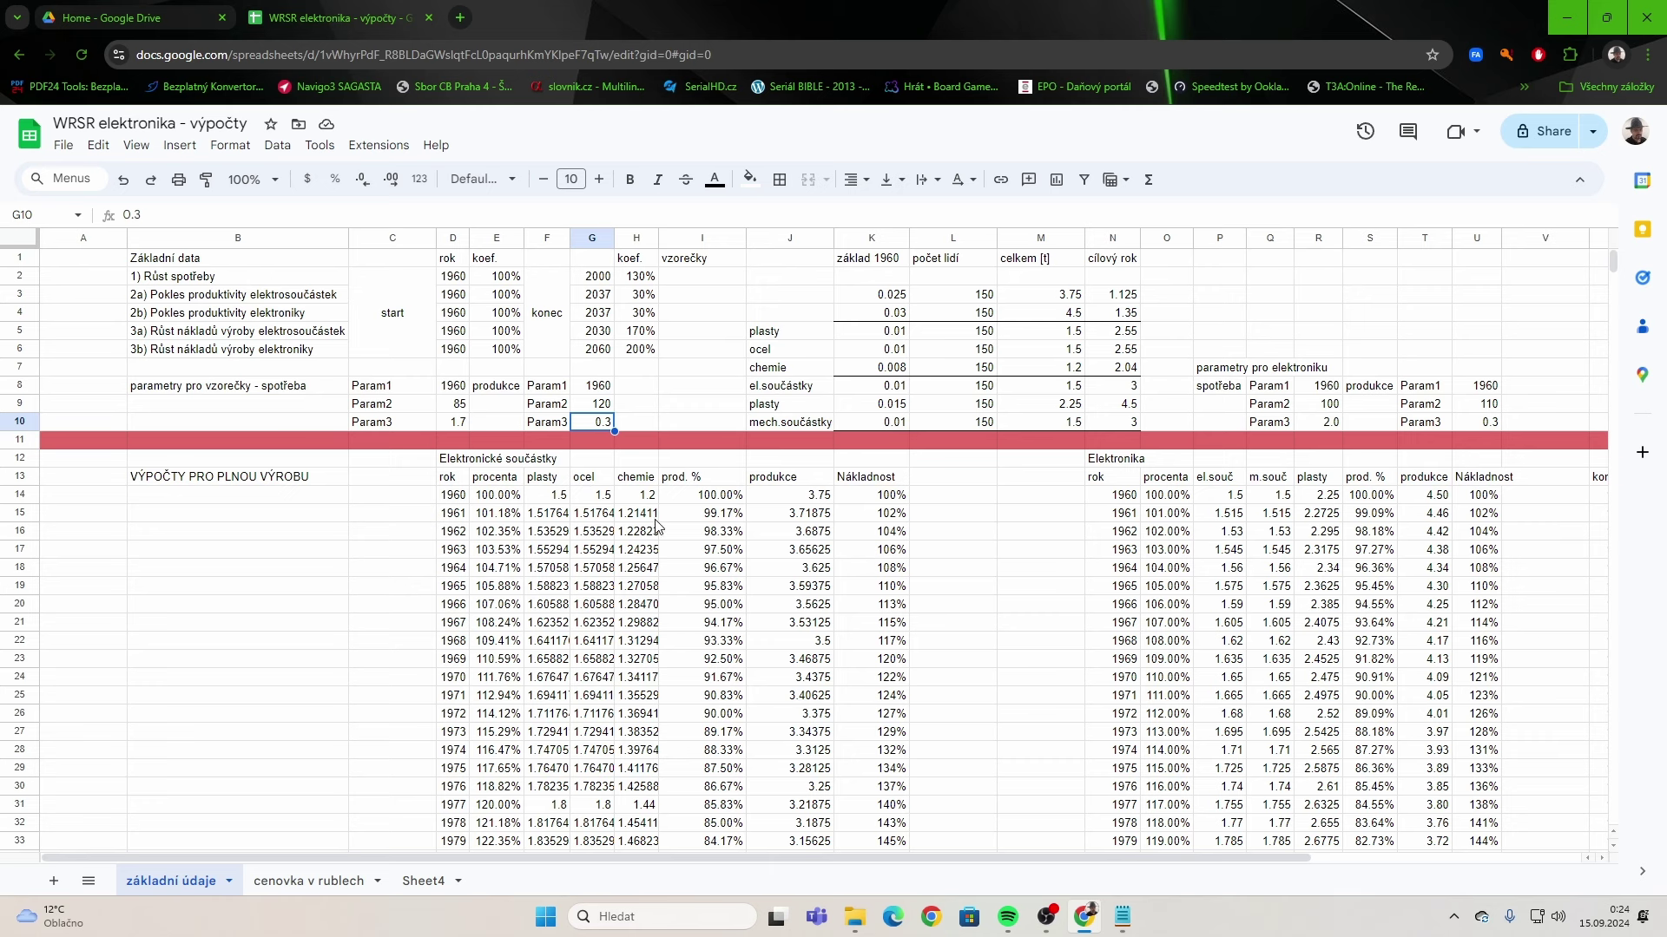
pyautogui.scroll(-10, 691, 683)
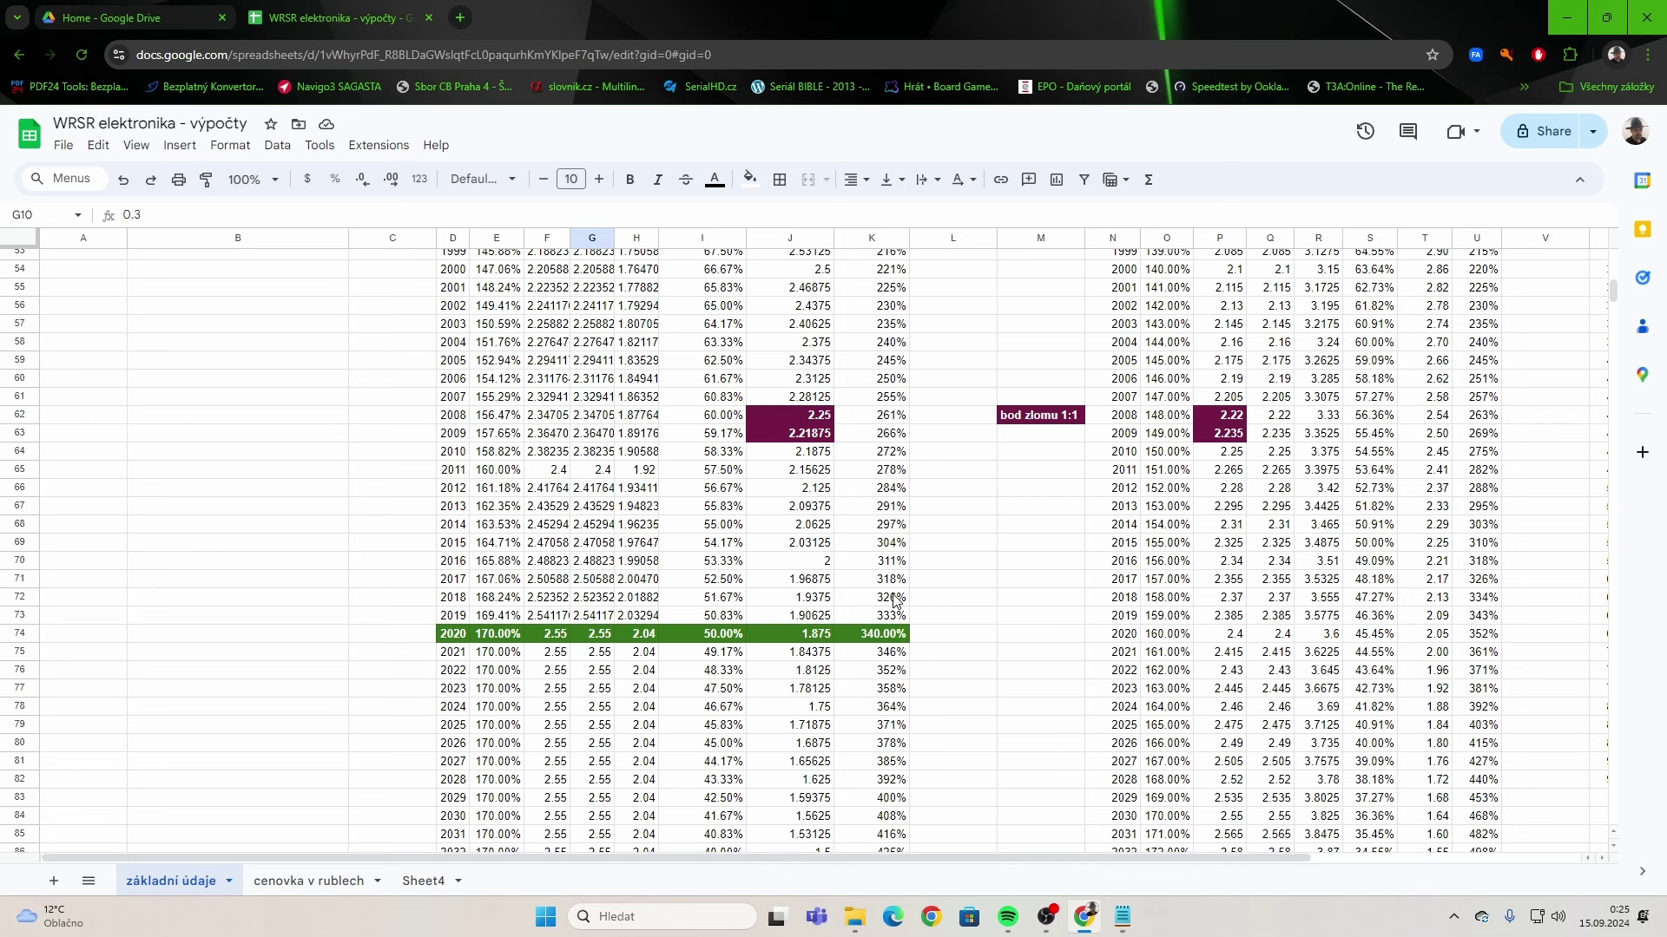
pyautogui.scroll(-5, 896, 599)
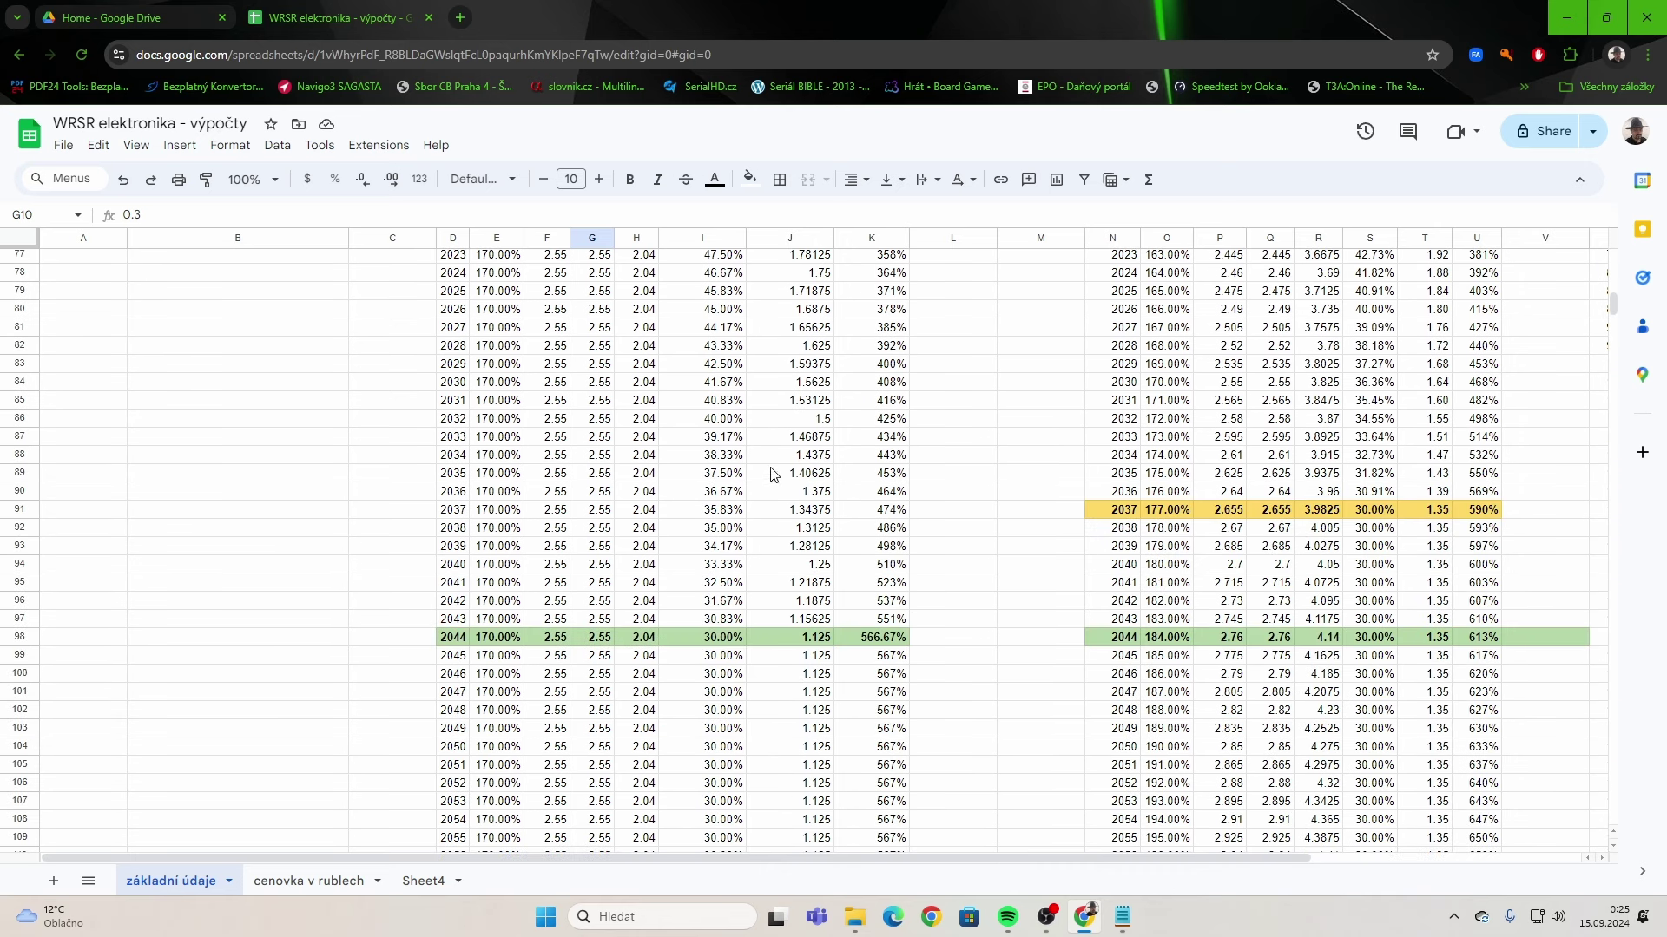
pyautogui.scroll(-1, 808, 556)
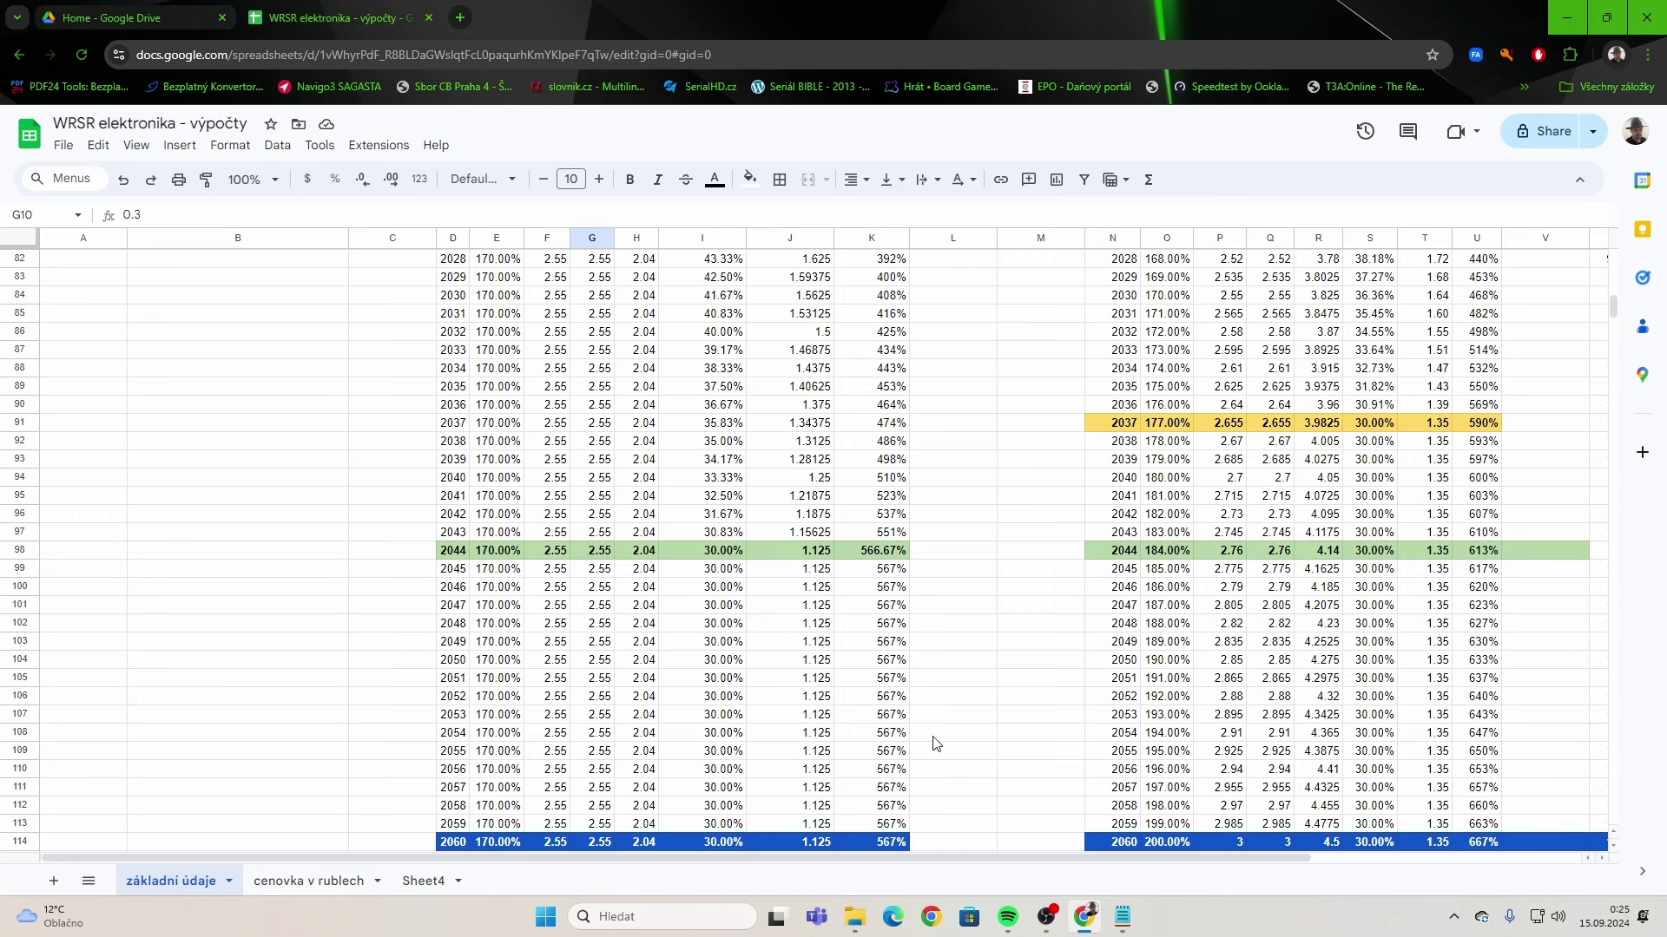
pyautogui.scroll(2, 933, 744)
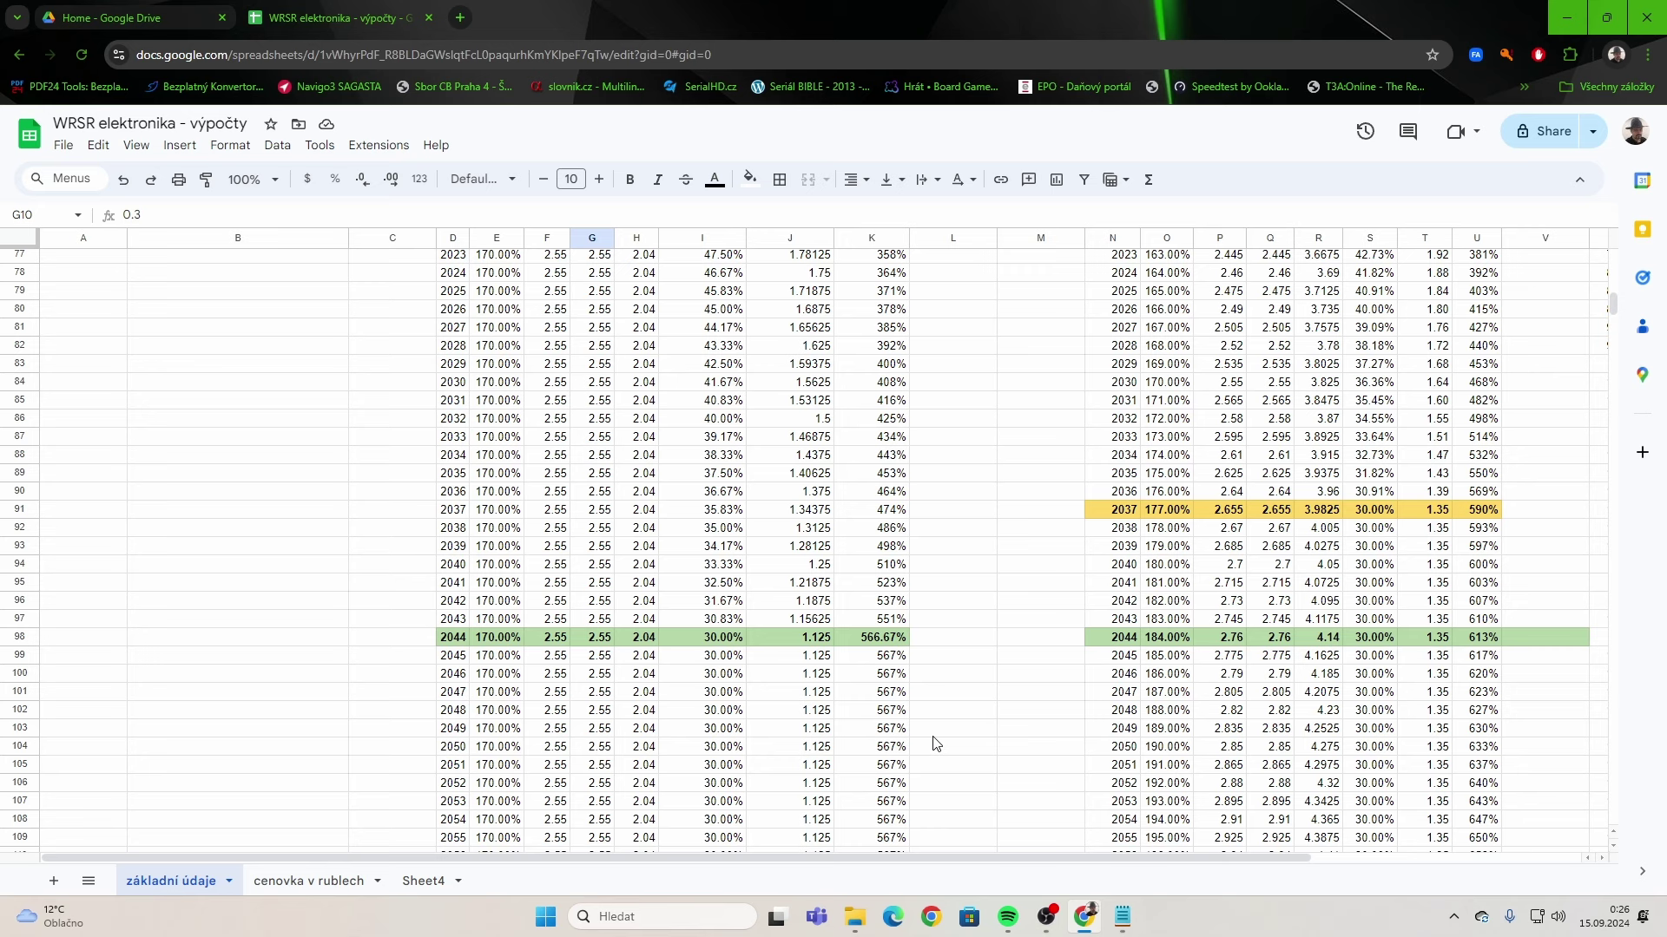
pyautogui.scroll(20, 933, 744)
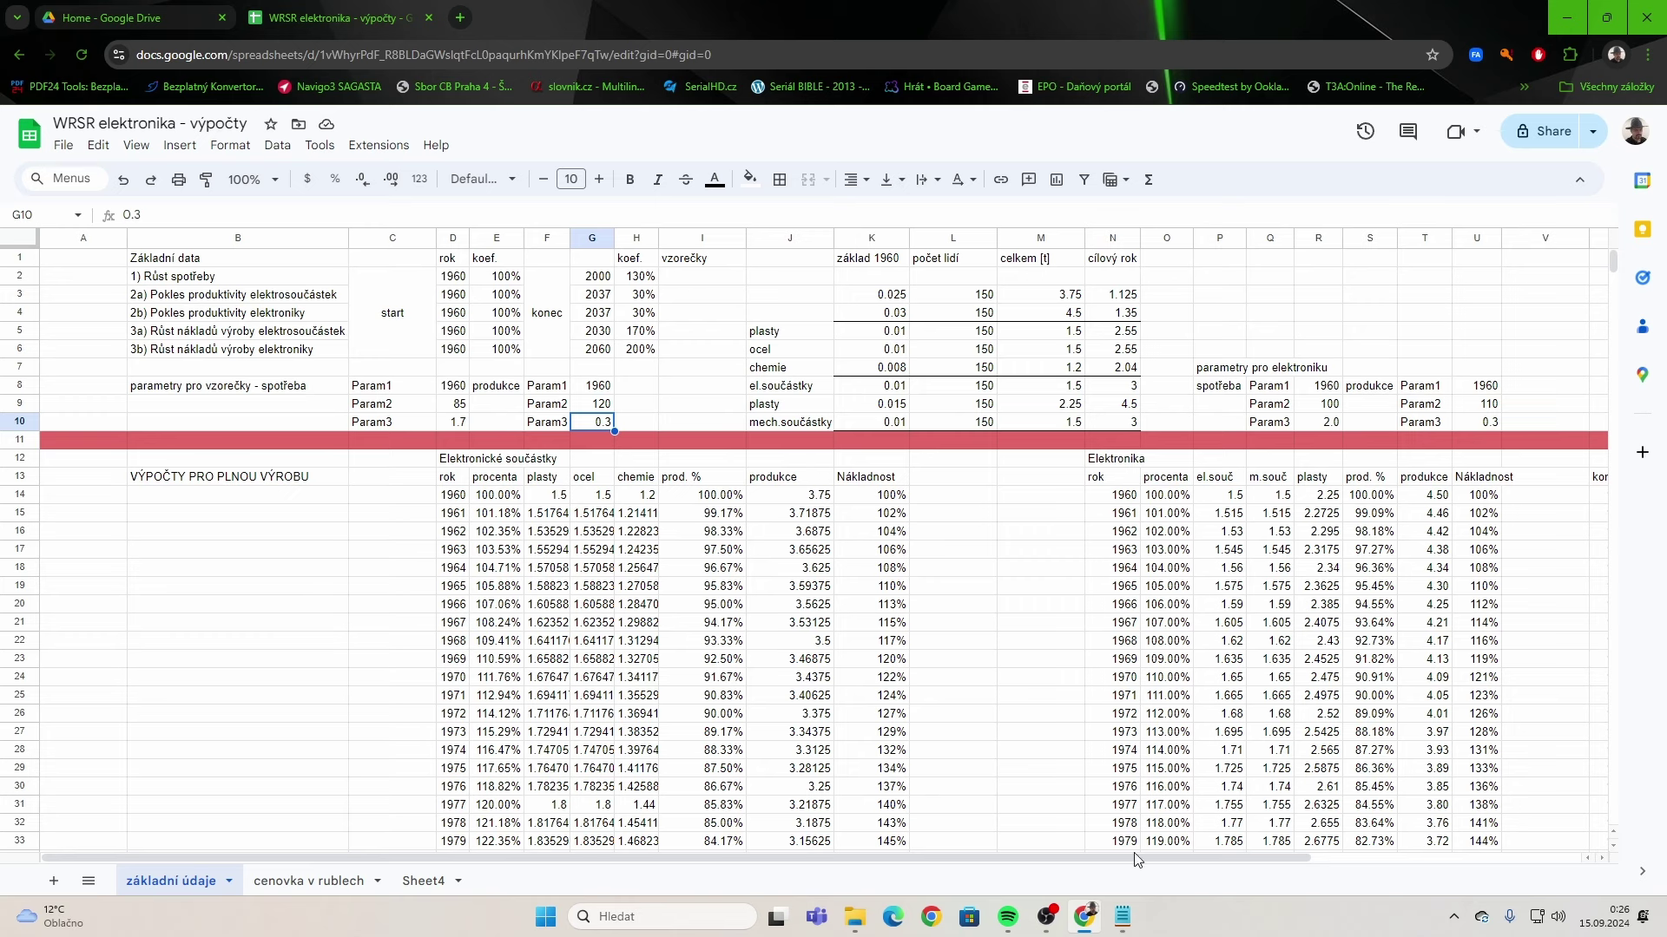
# Check the parameters of the PRODUCTION_DECREASE_ACCORDING_YEAR line in eletronic_factory.ini and return to the spreadsheet.
pyautogui.click(1121, 917)
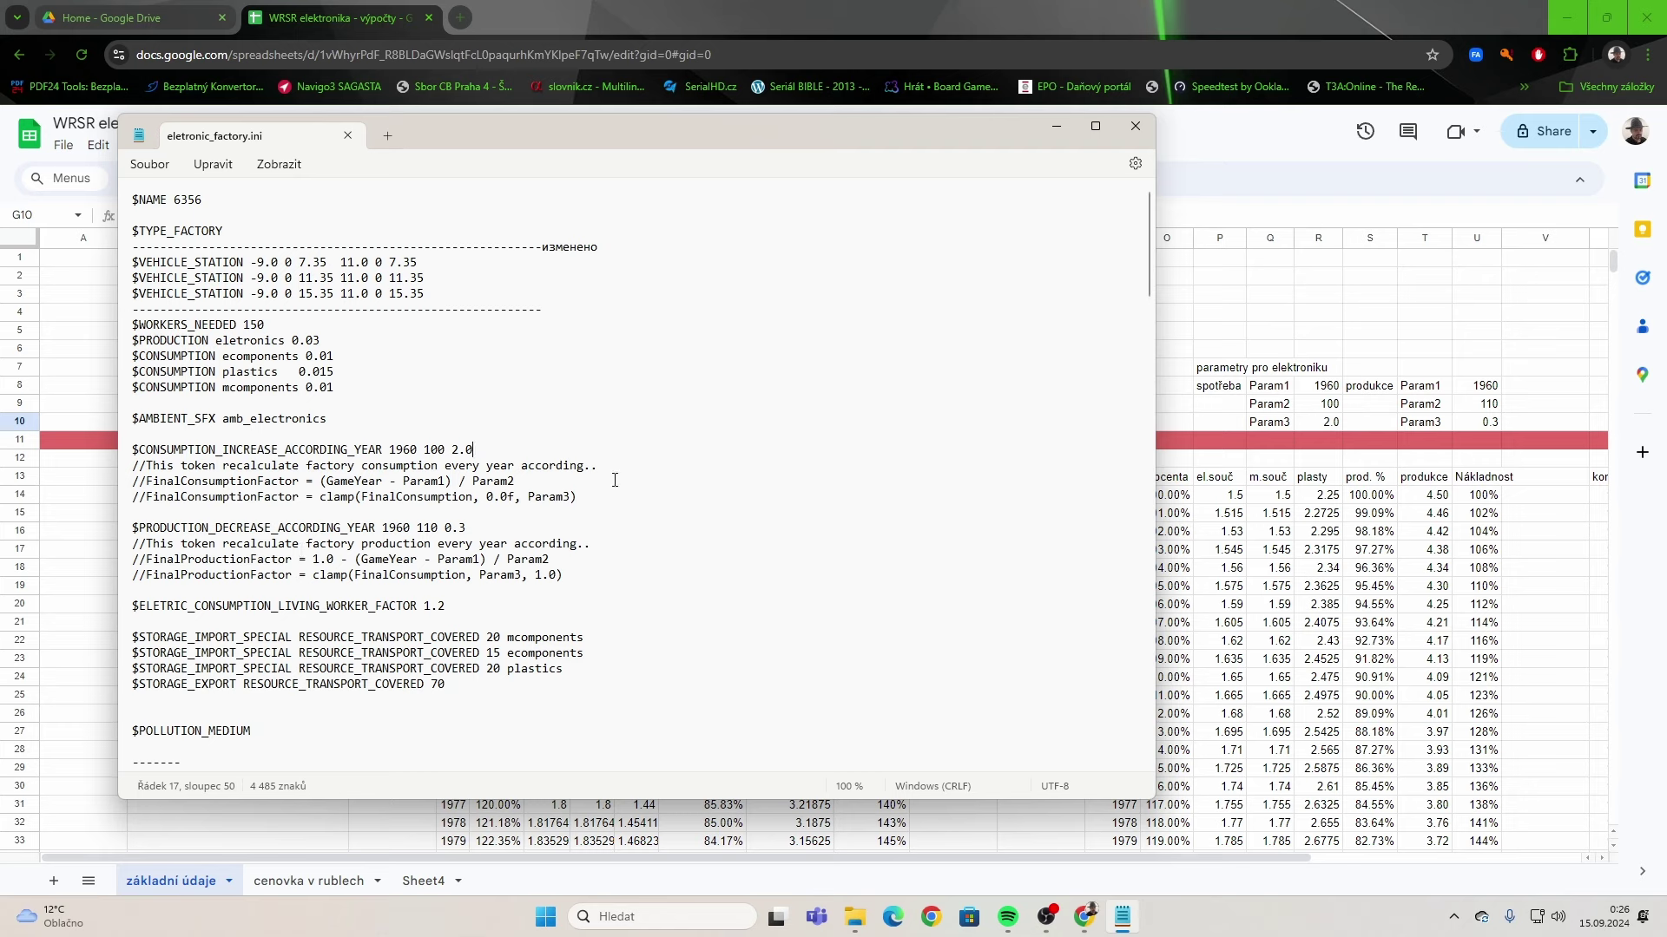
pyautogui.moveTo(306, 437); pyautogui.dragTo(306, 528)
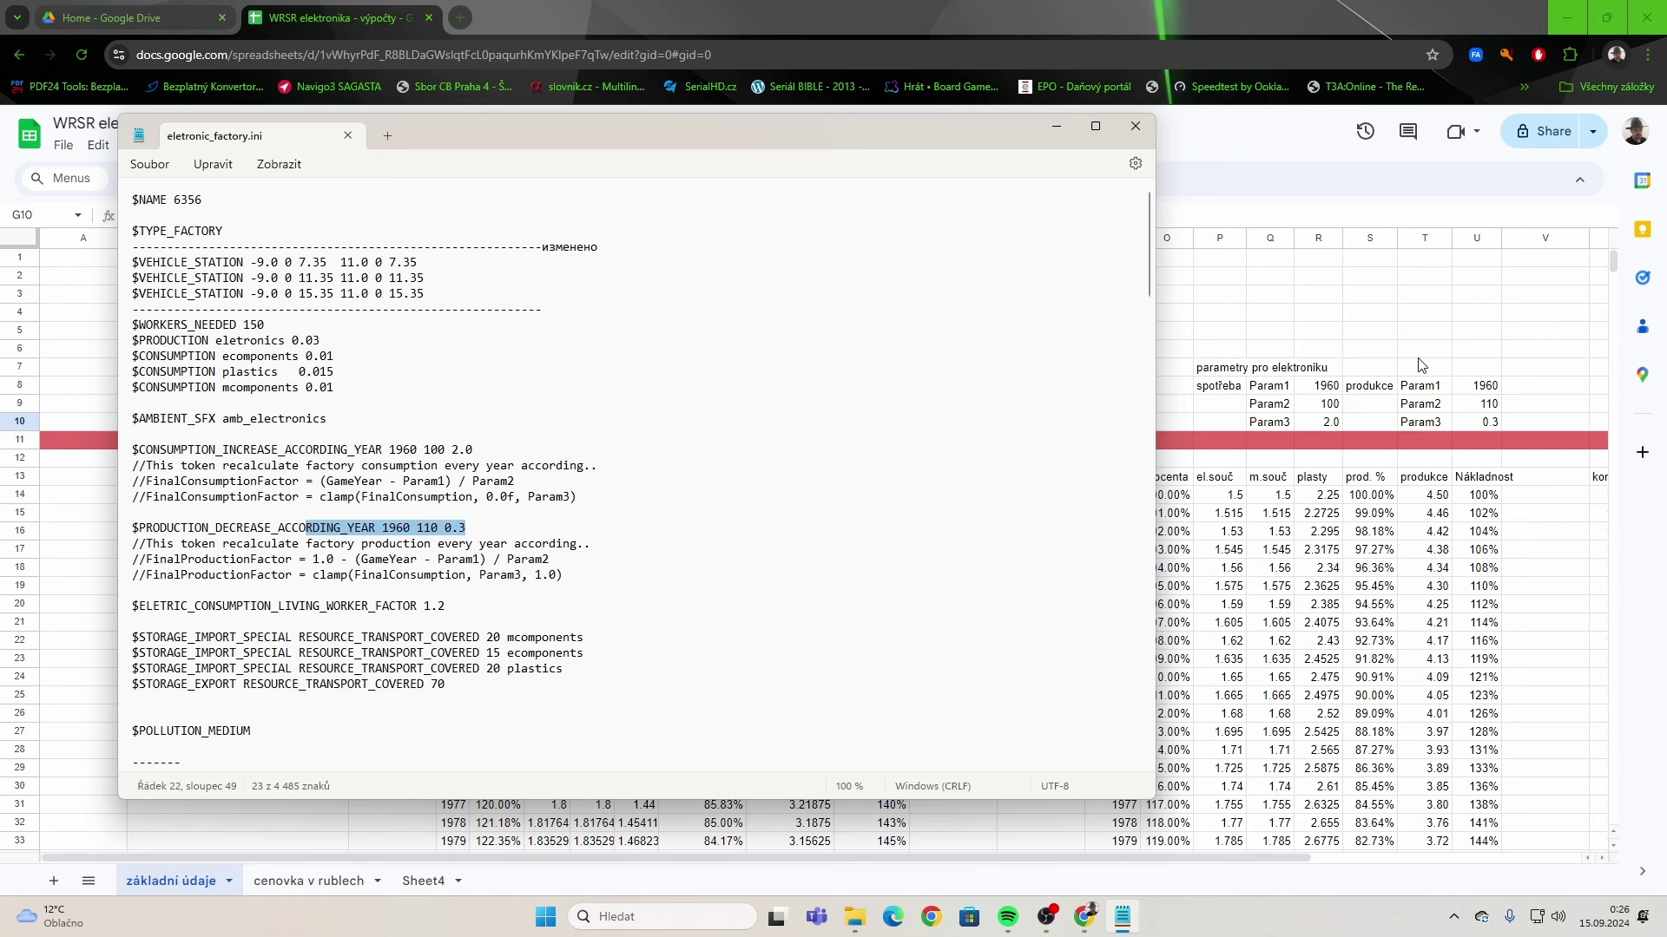
pyautogui.click(1384, 315)
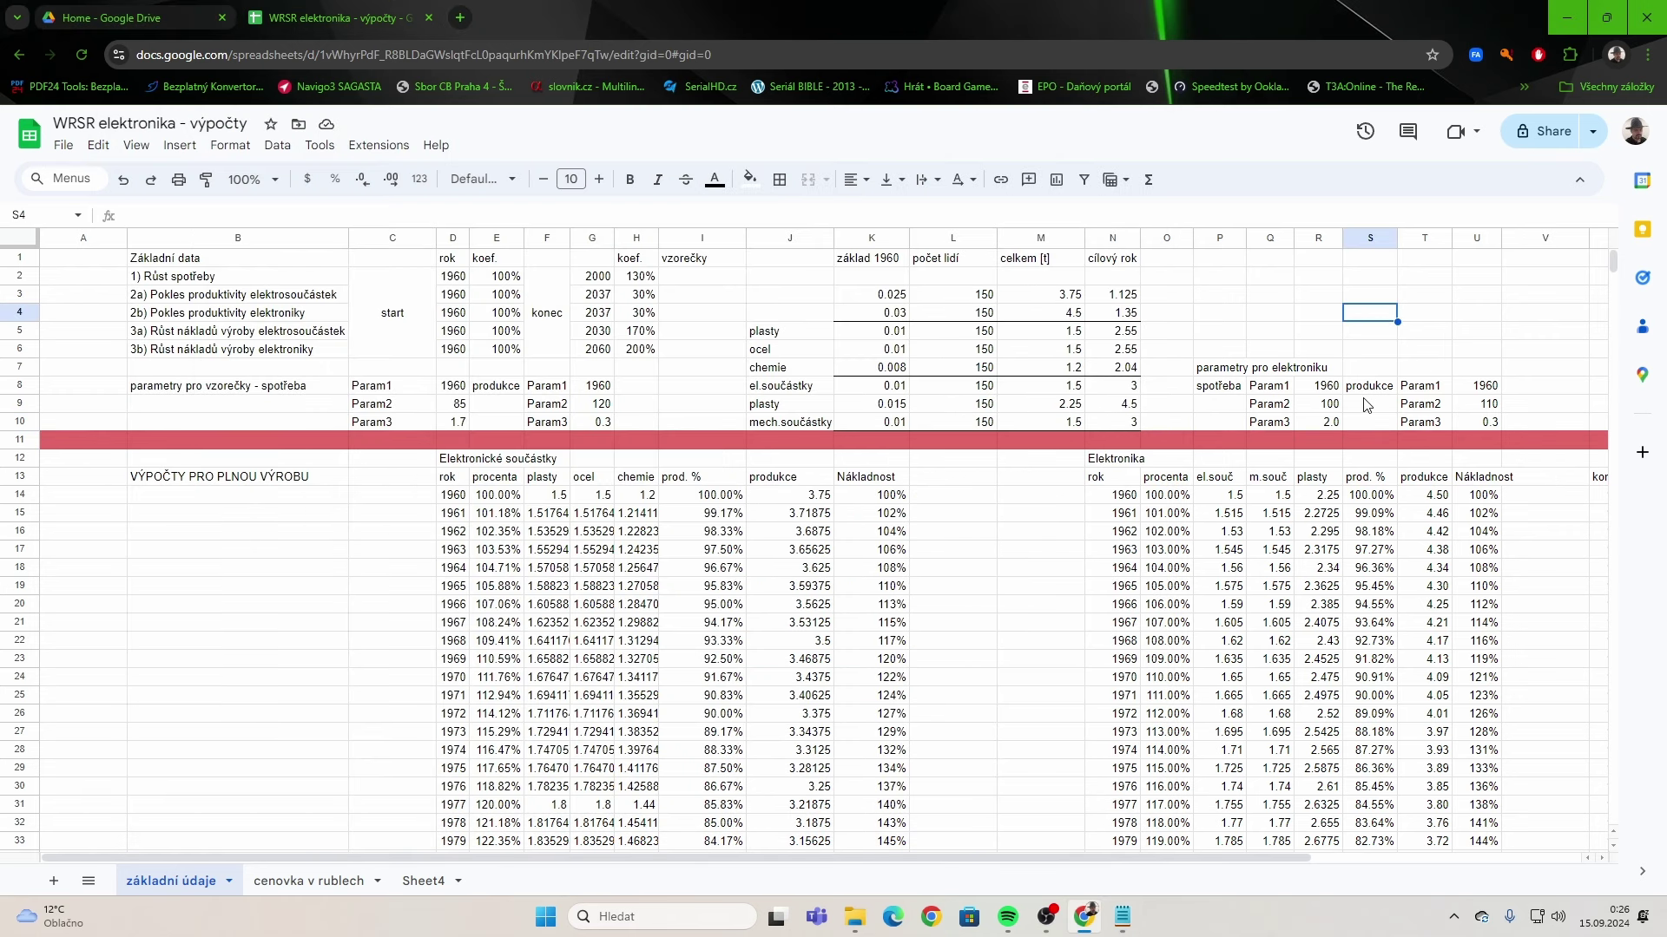
# Examine the yearly rows of the Elektronika table from 1960 to the highlighted year 2037.
pyautogui.moveTo(1256, 859)
pyautogui.mouseDown()
pyautogui.moveTo(1445, 849)
pyautogui.moveTo(1258, 847)
pyautogui.mouseUp()
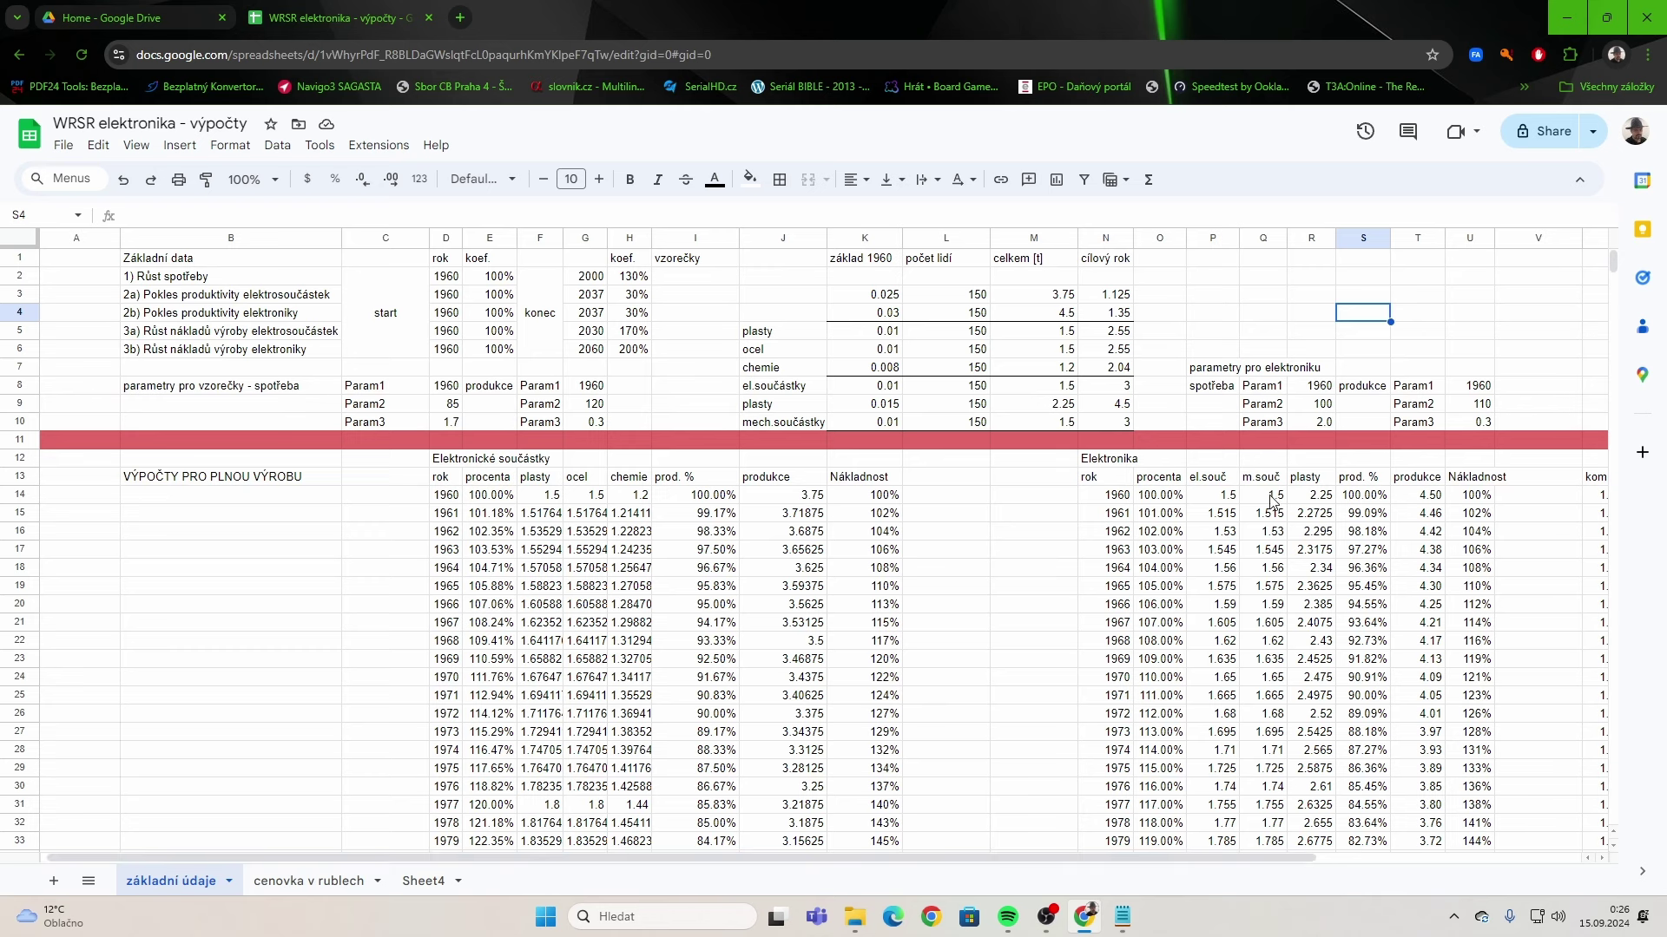
pyautogui.click(1018, 554)
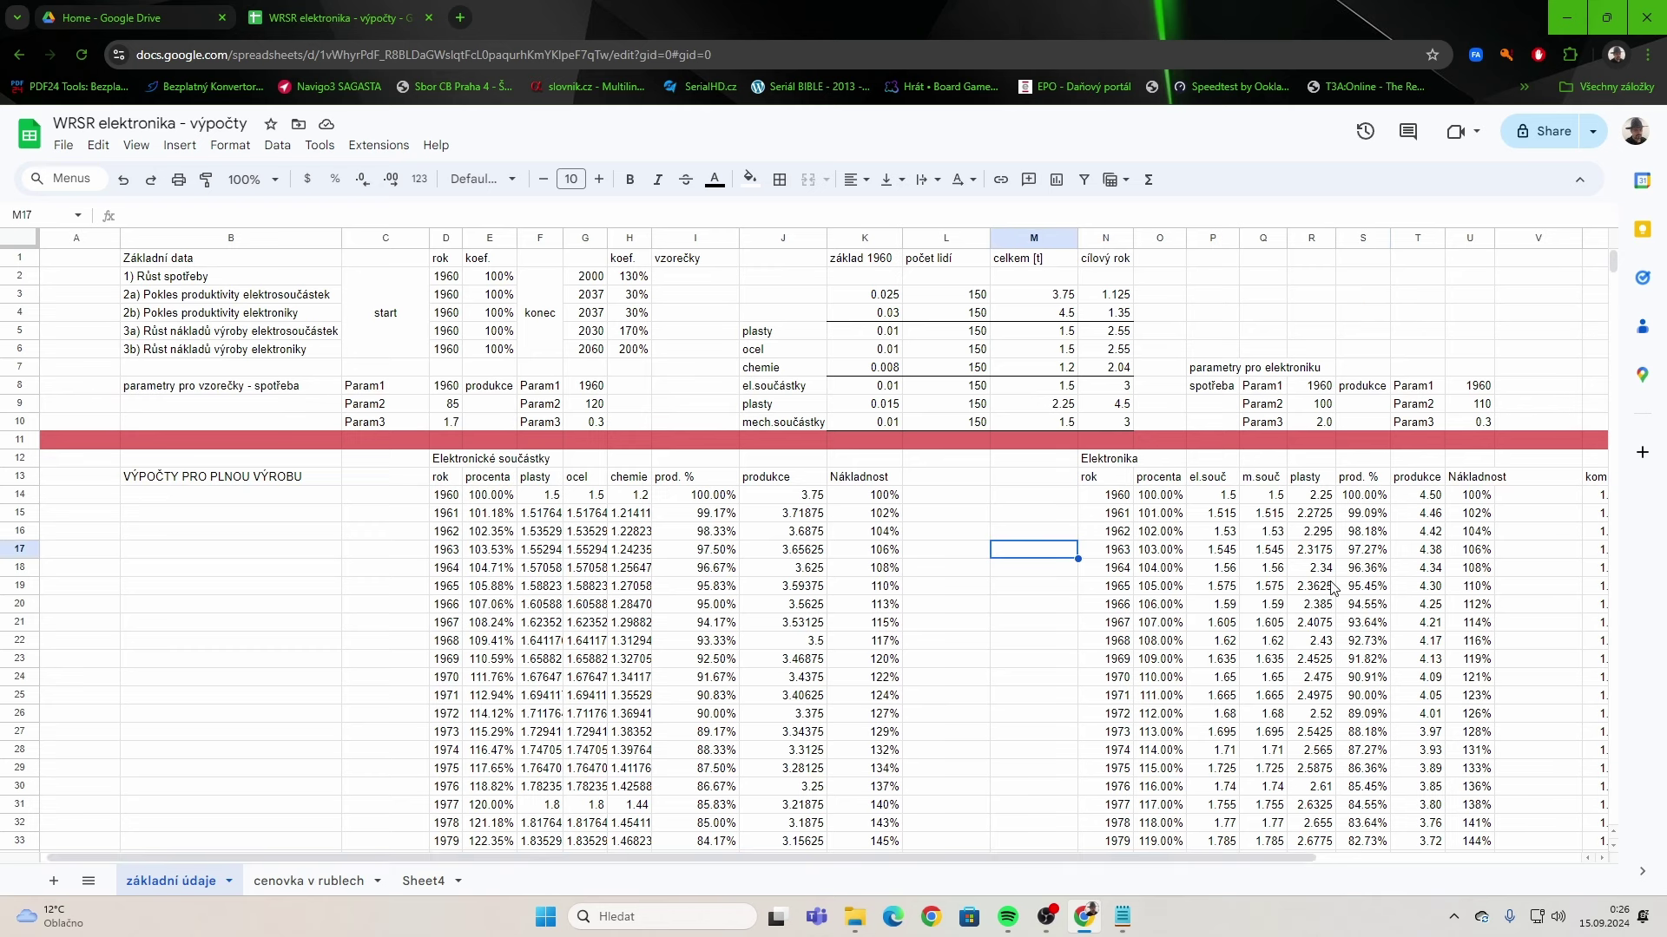
pyautogui.scroll(-3, 1393, 582)
pyautogui.scroll(-9, 1393, 582)
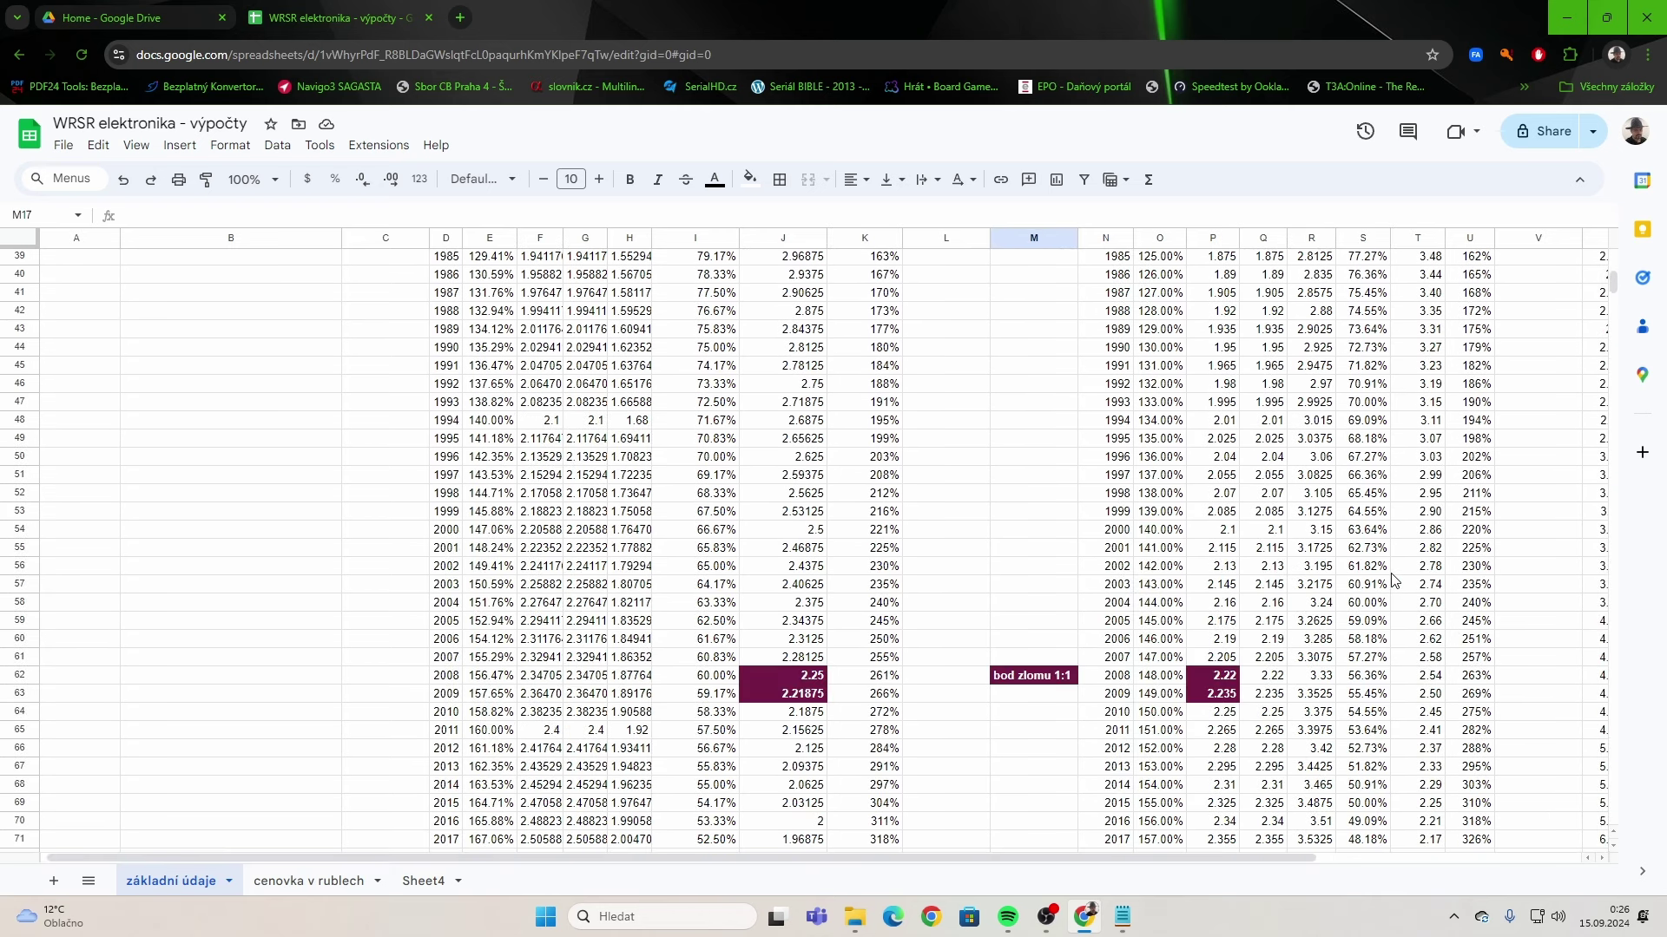
pyautogui.scroll(-11, 1393, 579)
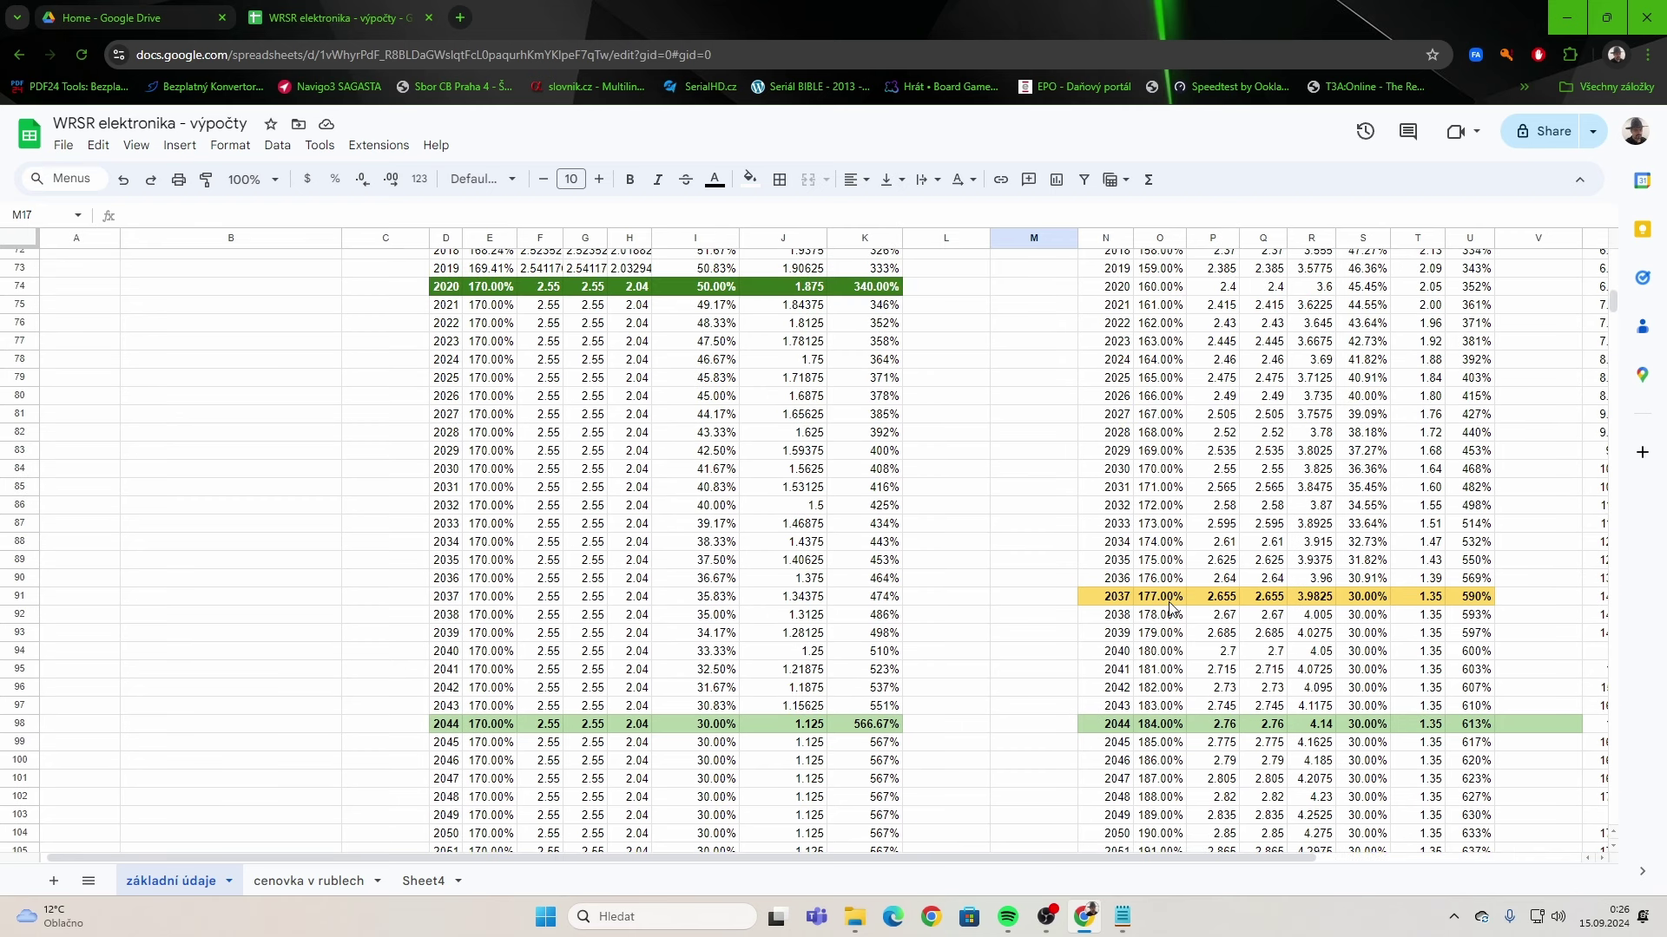
pyautogui.scroll(-2, 1169, 608)
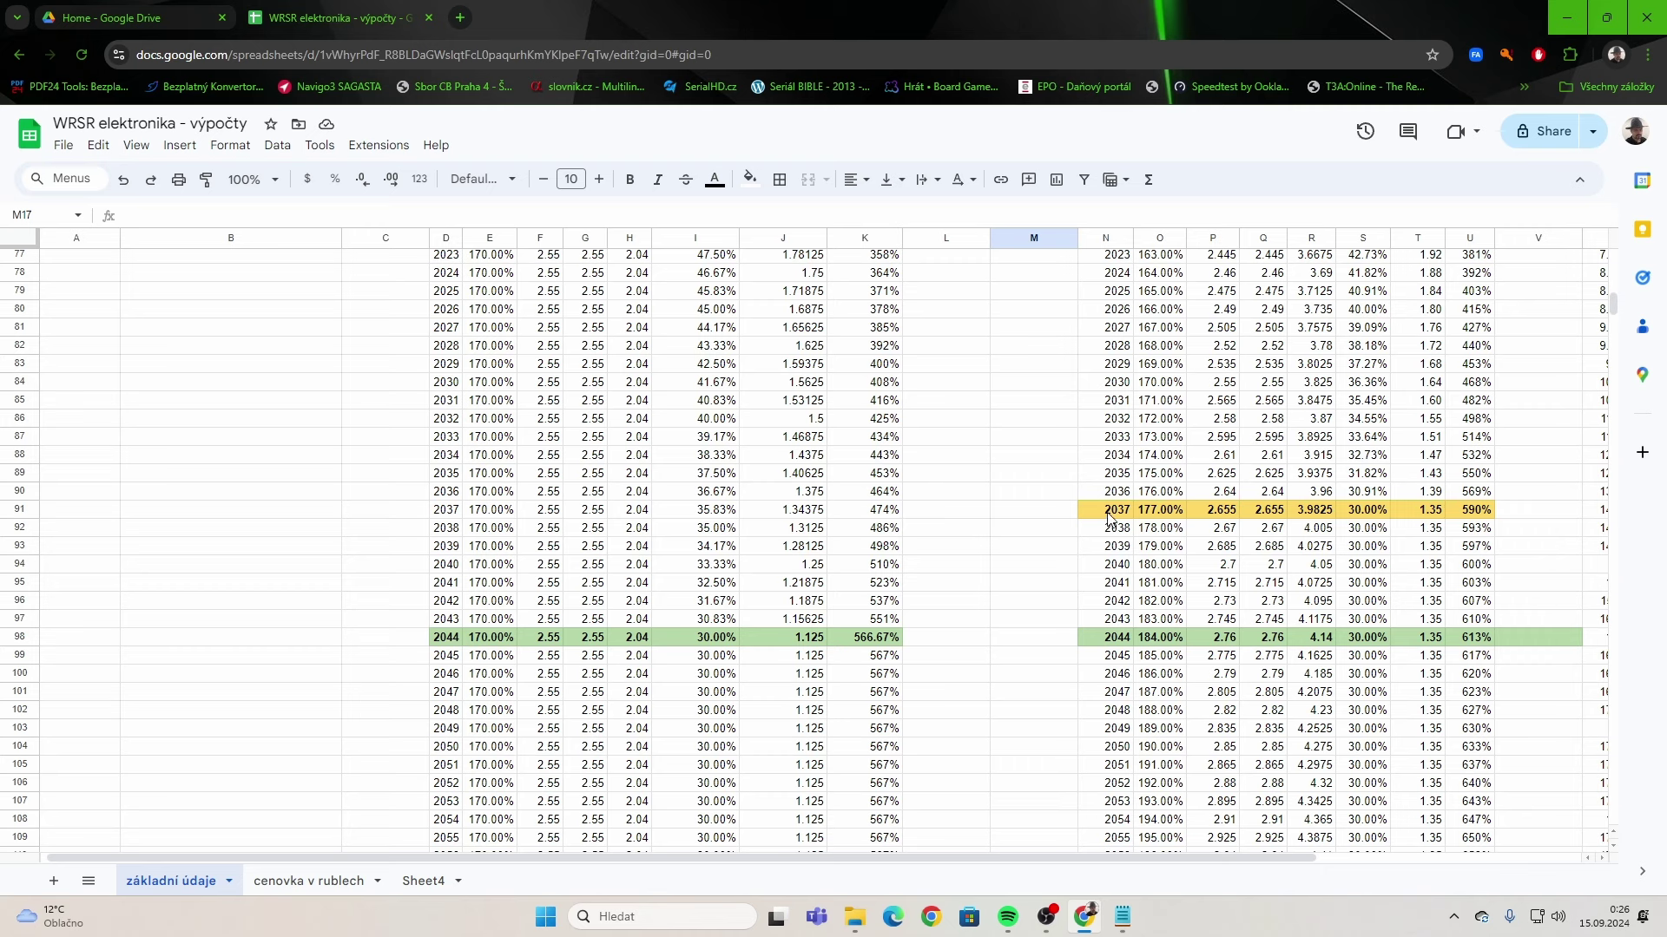
# Examine the Elektronika rows up to the highlighted year 2060 and inspect that year's Nákladnost formula.
pyautogui.click(1538, 710)
pyautogui.scroll(-3, 1165, 679)
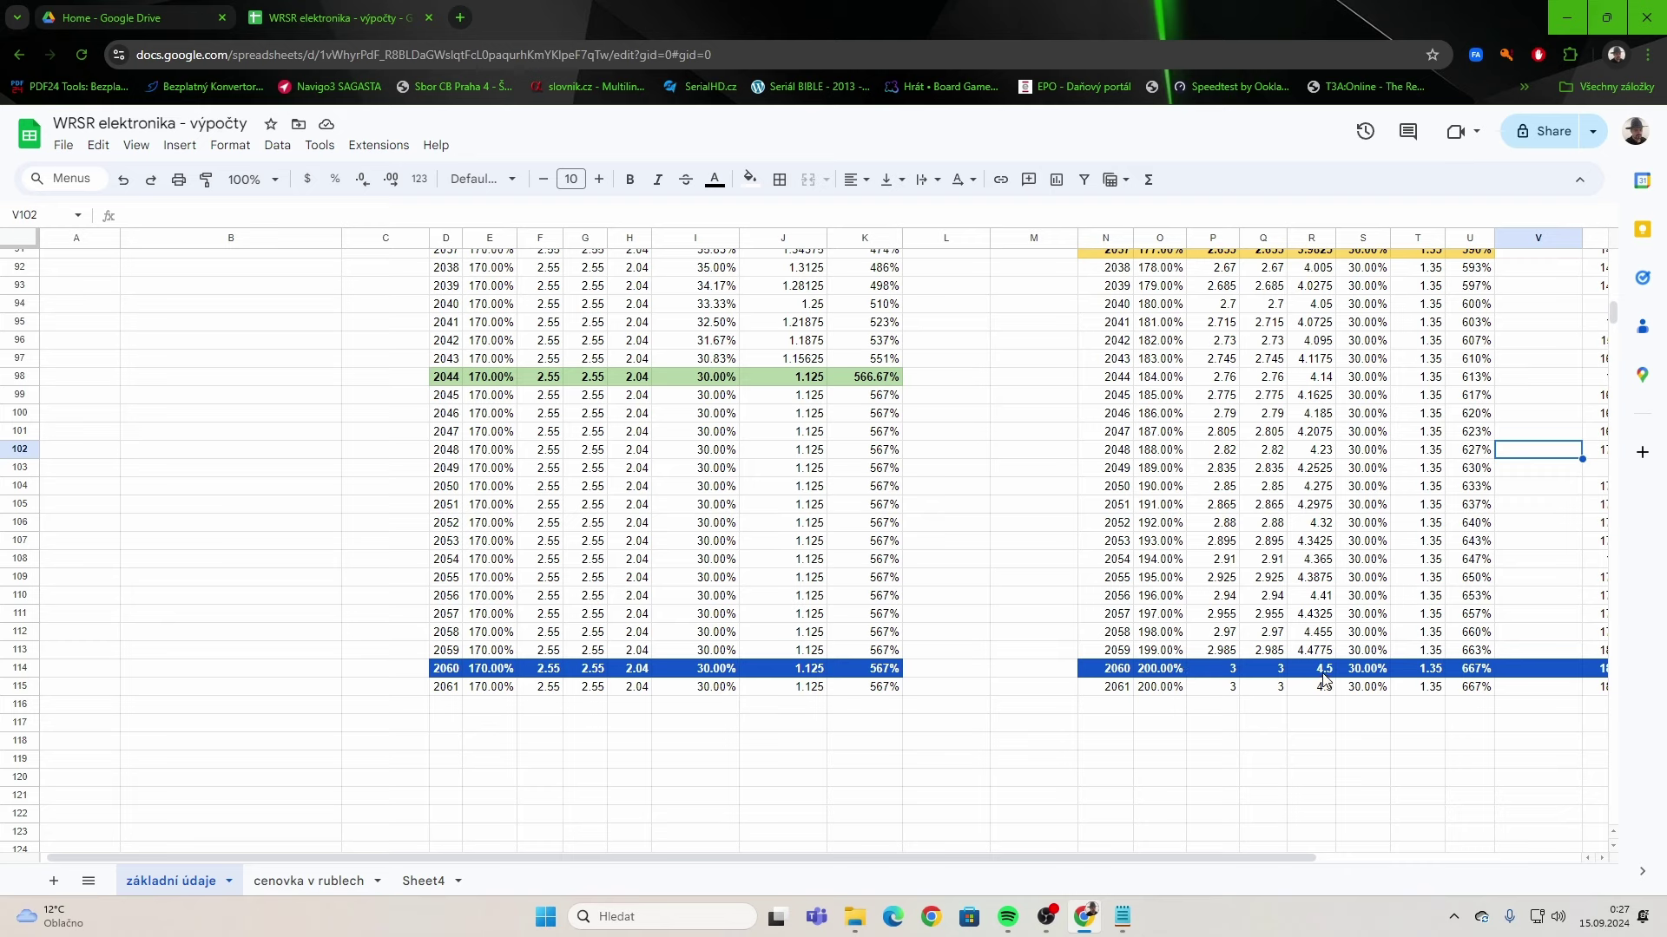
pyautogui.click(1480, 672)
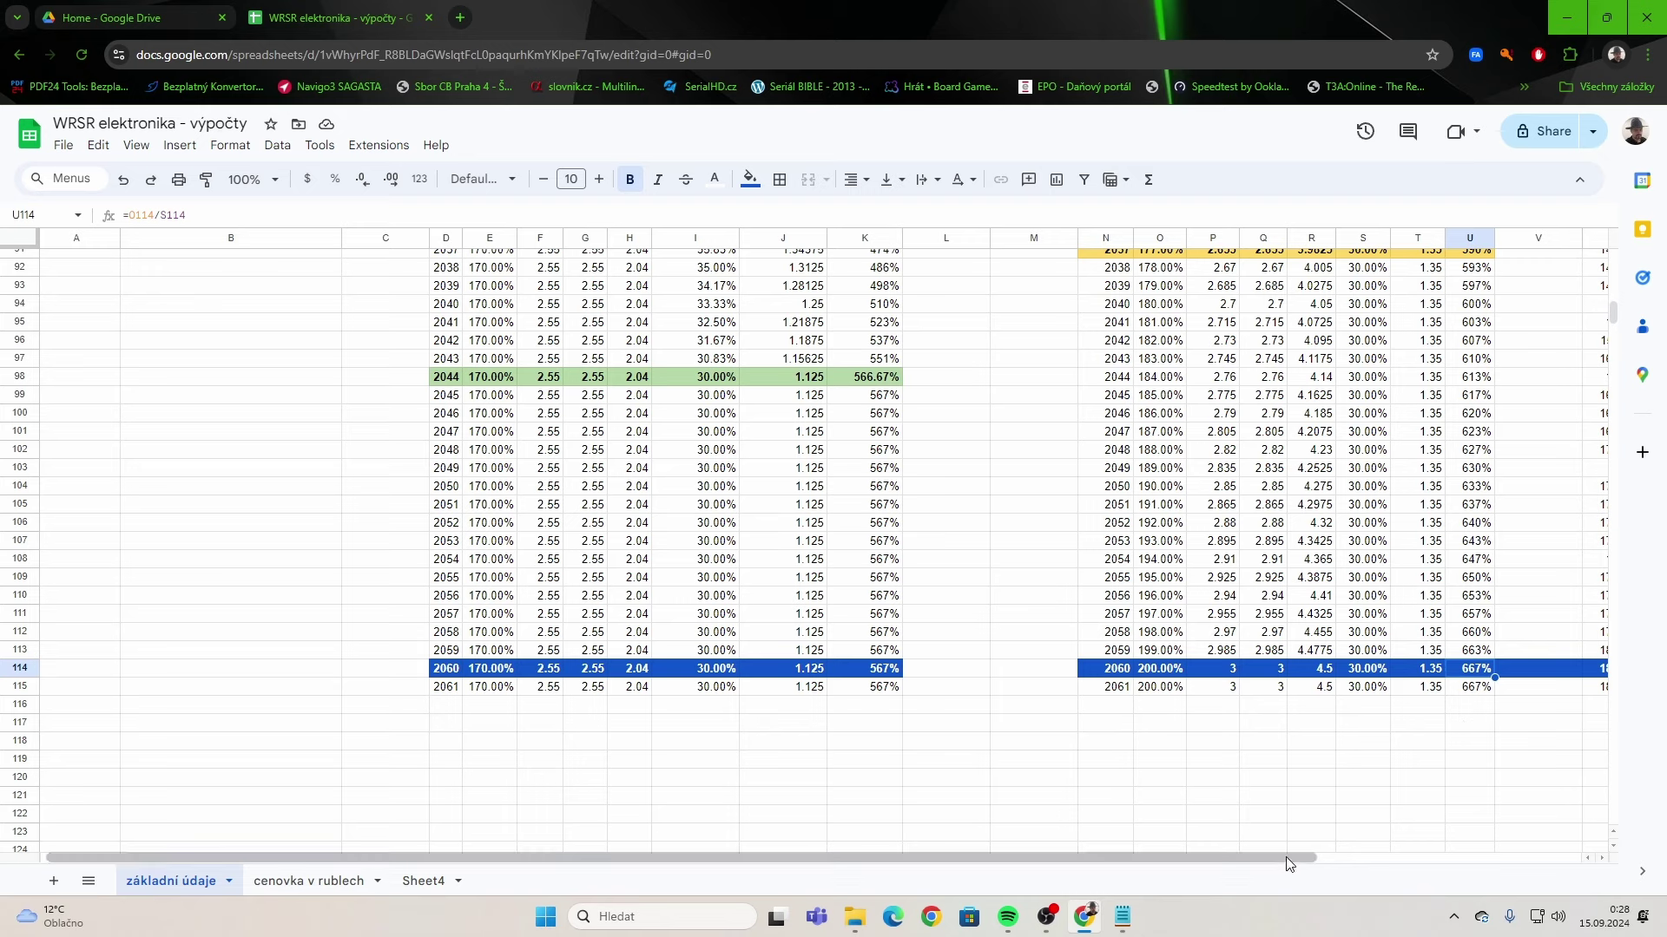
pyautogui.click(1367, 707)
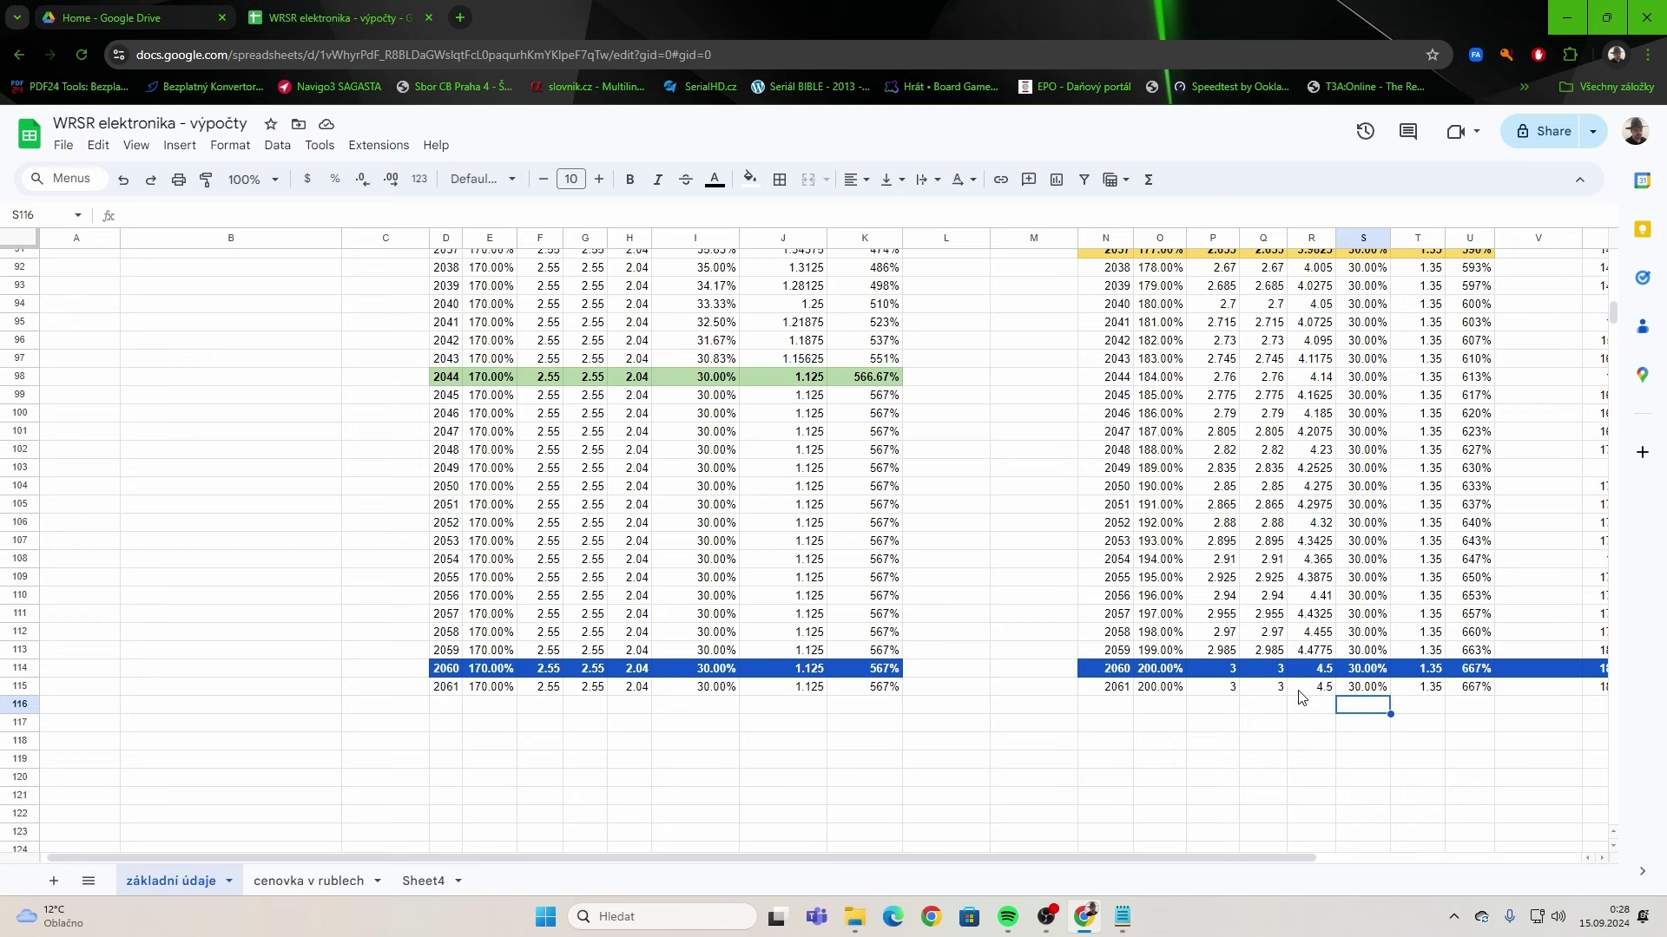
# Compare the 2008 electronic components row with the 2010 Elektronika row near the bod zlomu 1:1 label.
pyautogui.scroll(8, 1300, 697)
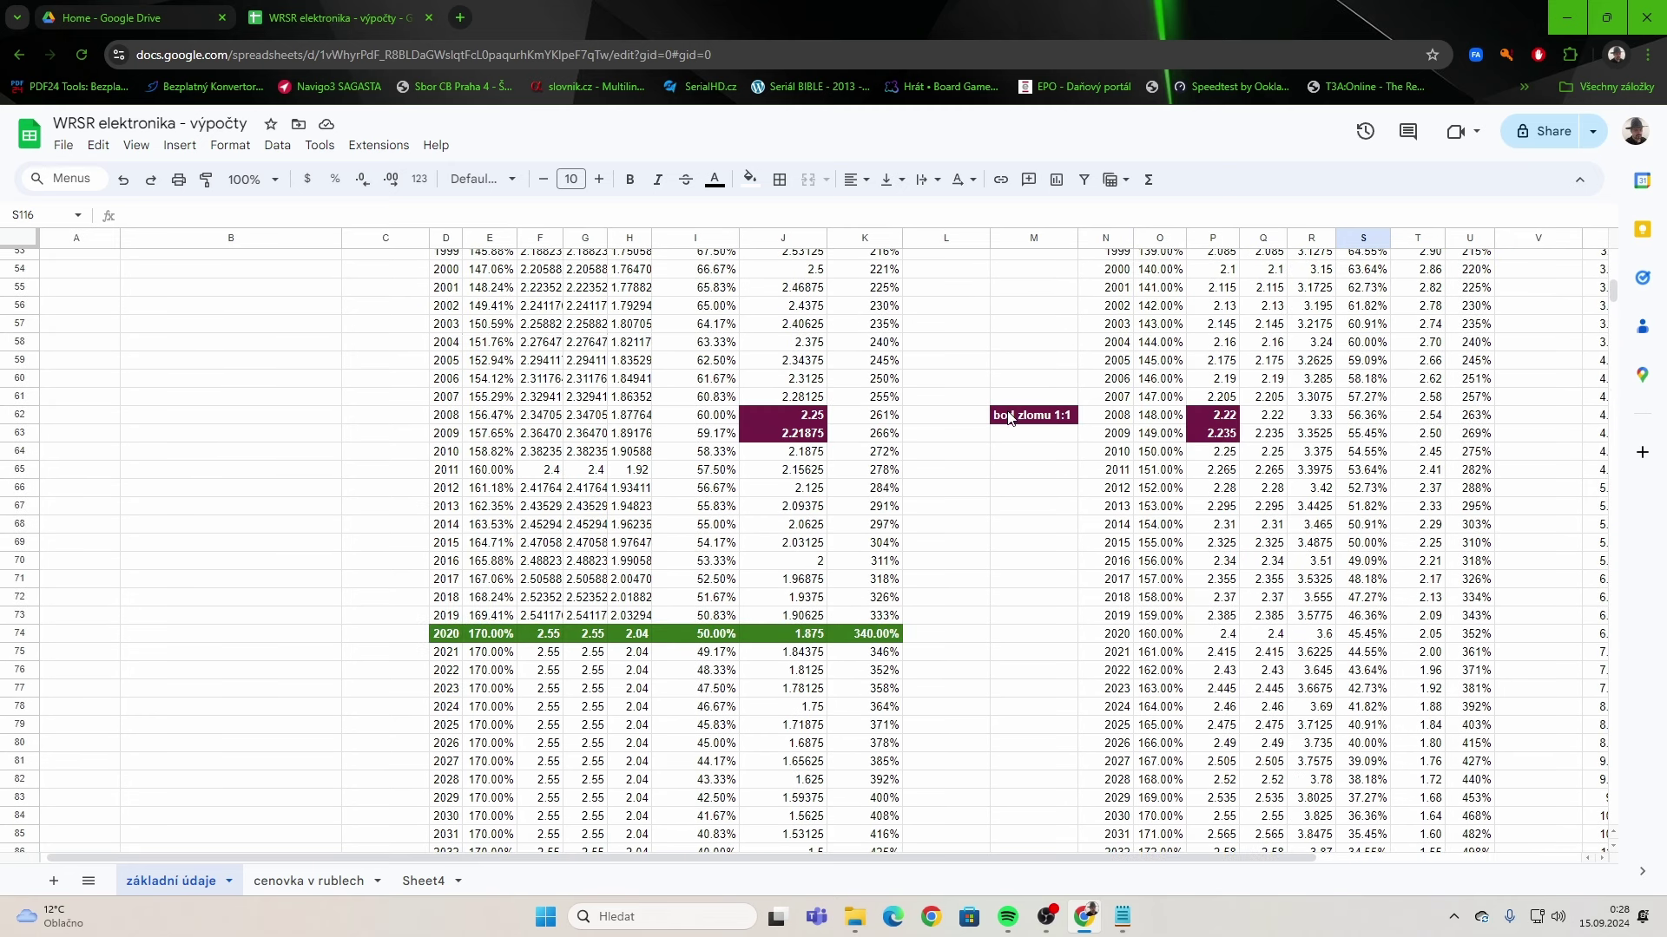
pyautogui.scroll(1, 1058, 496)
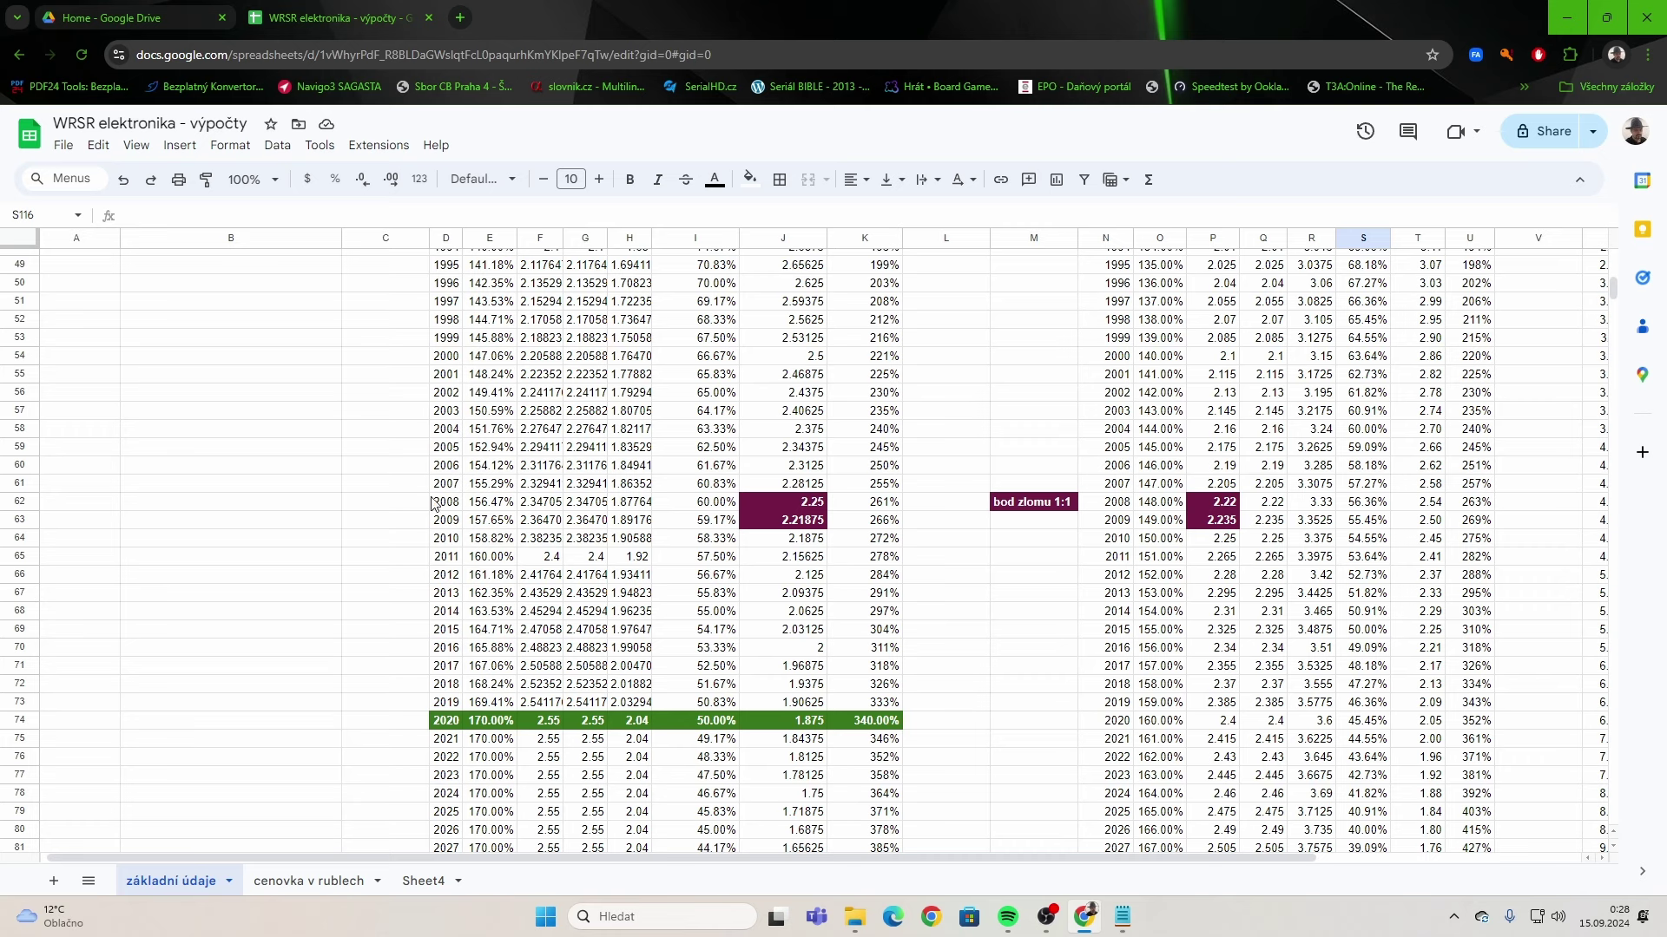
pyautogui.moveTo(434, 503); pyautogui.dragTo(879, 509)
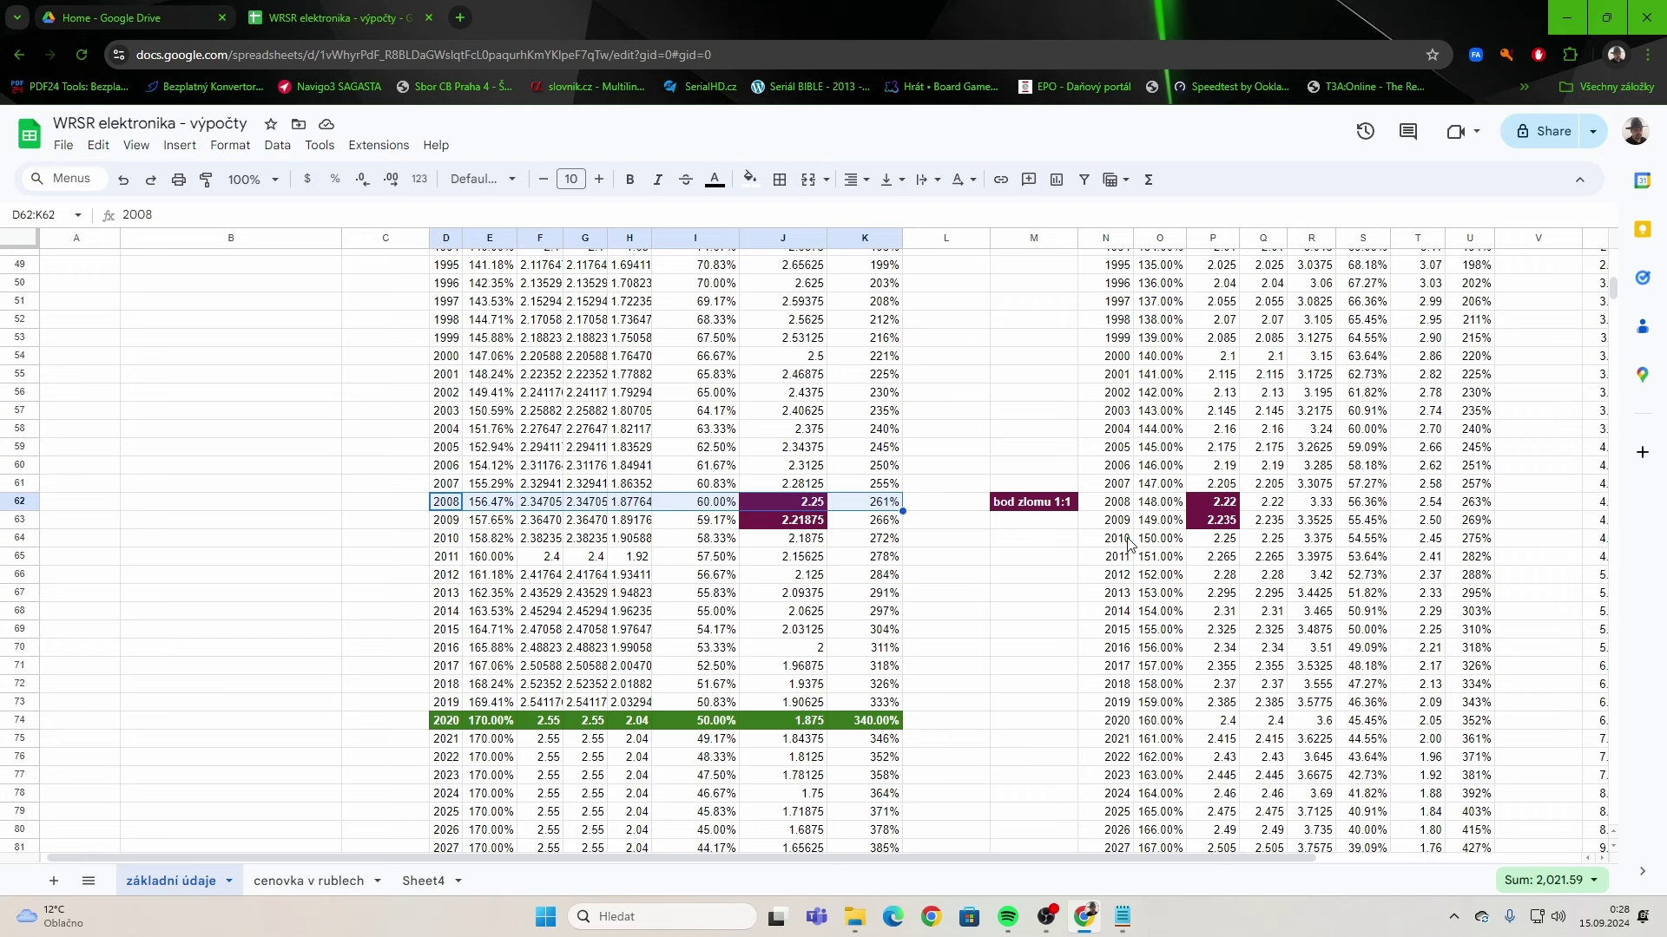
pyautogui.moveTo(1129, 545); pyautogui.dragTo(1486, 549)
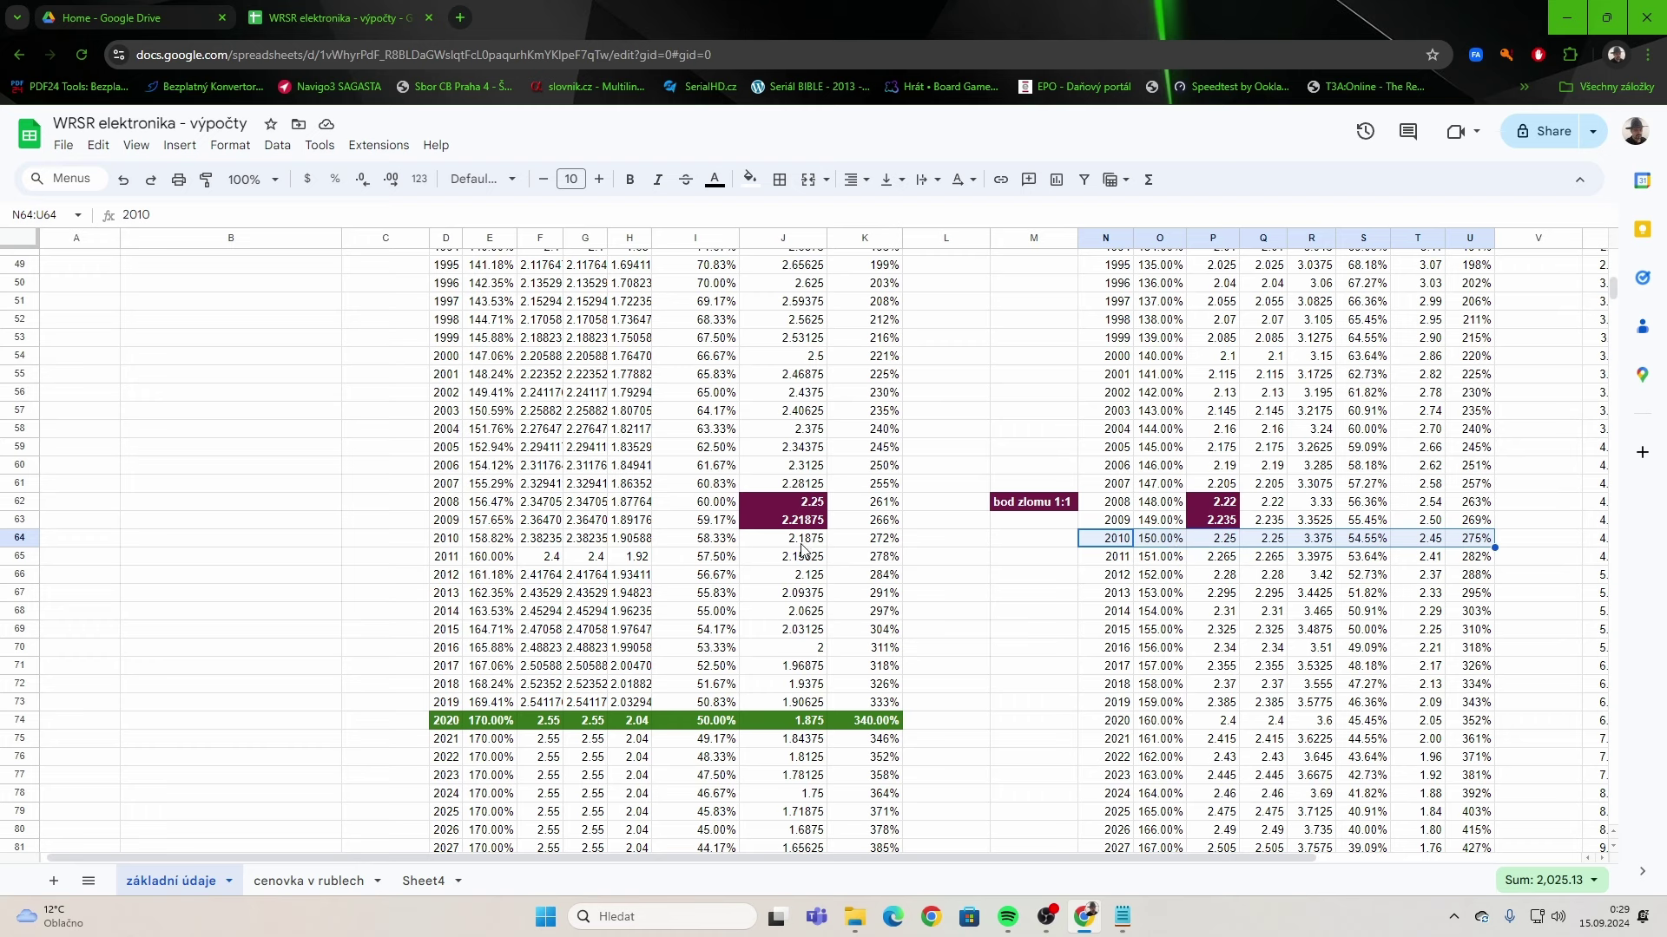
pyautogui.click(1024, 556)
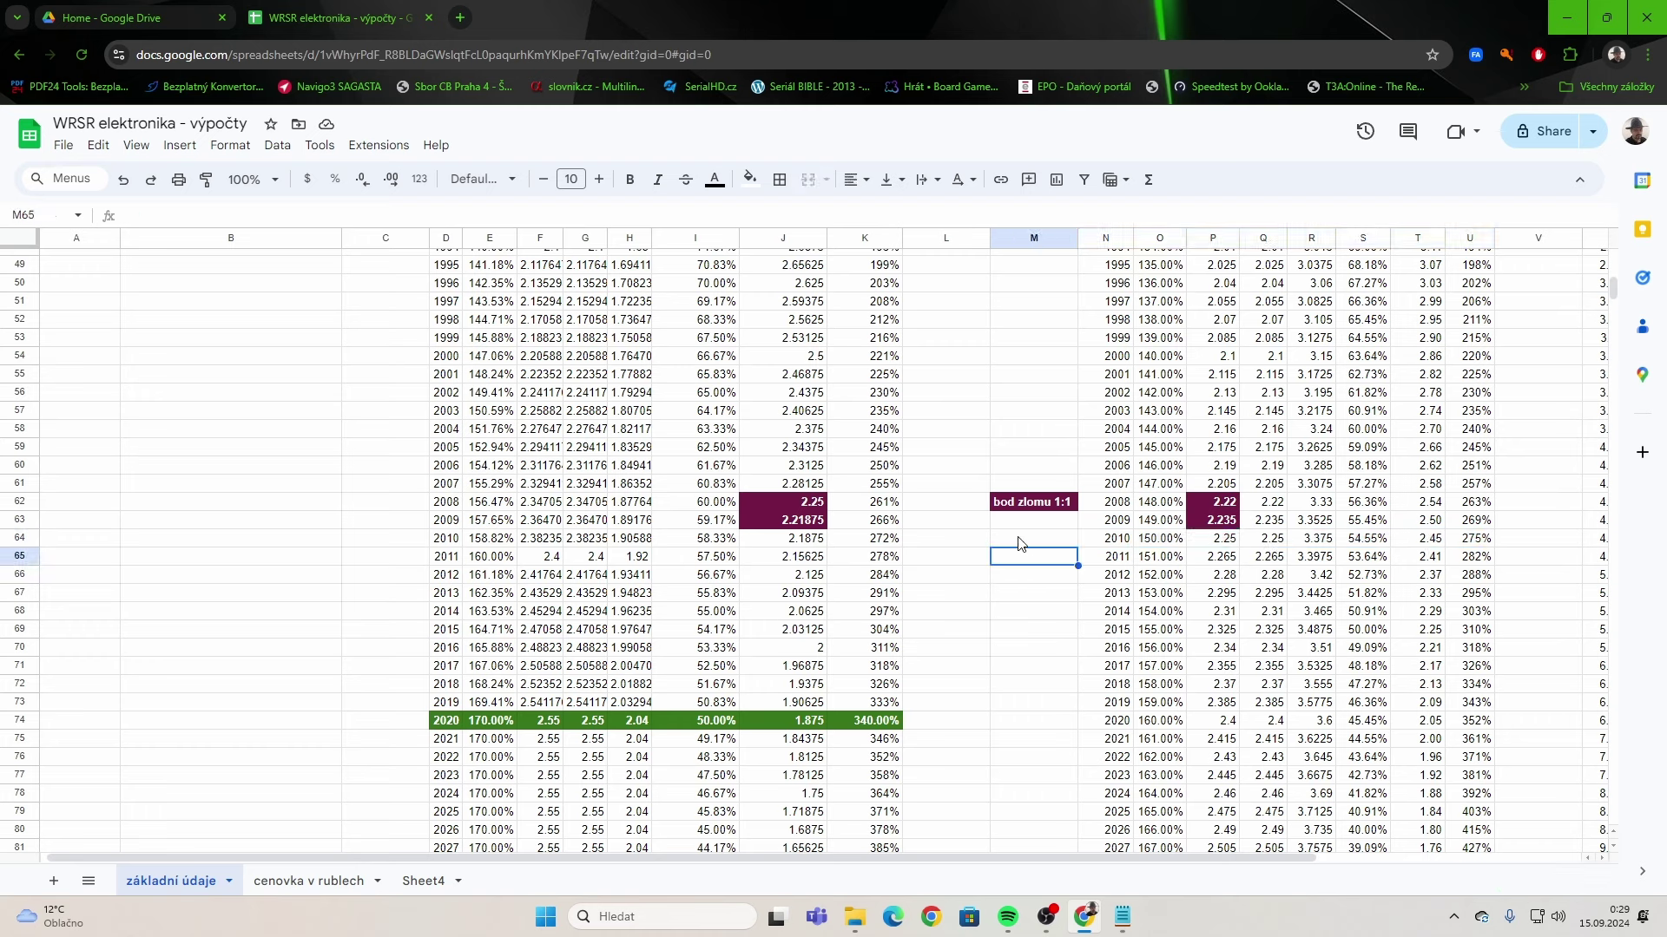
# Check the highlighted 2008 el.souč consumption in the Elektronika table against the highlighted electronic components production.
pyautogui.click(1214, 504)
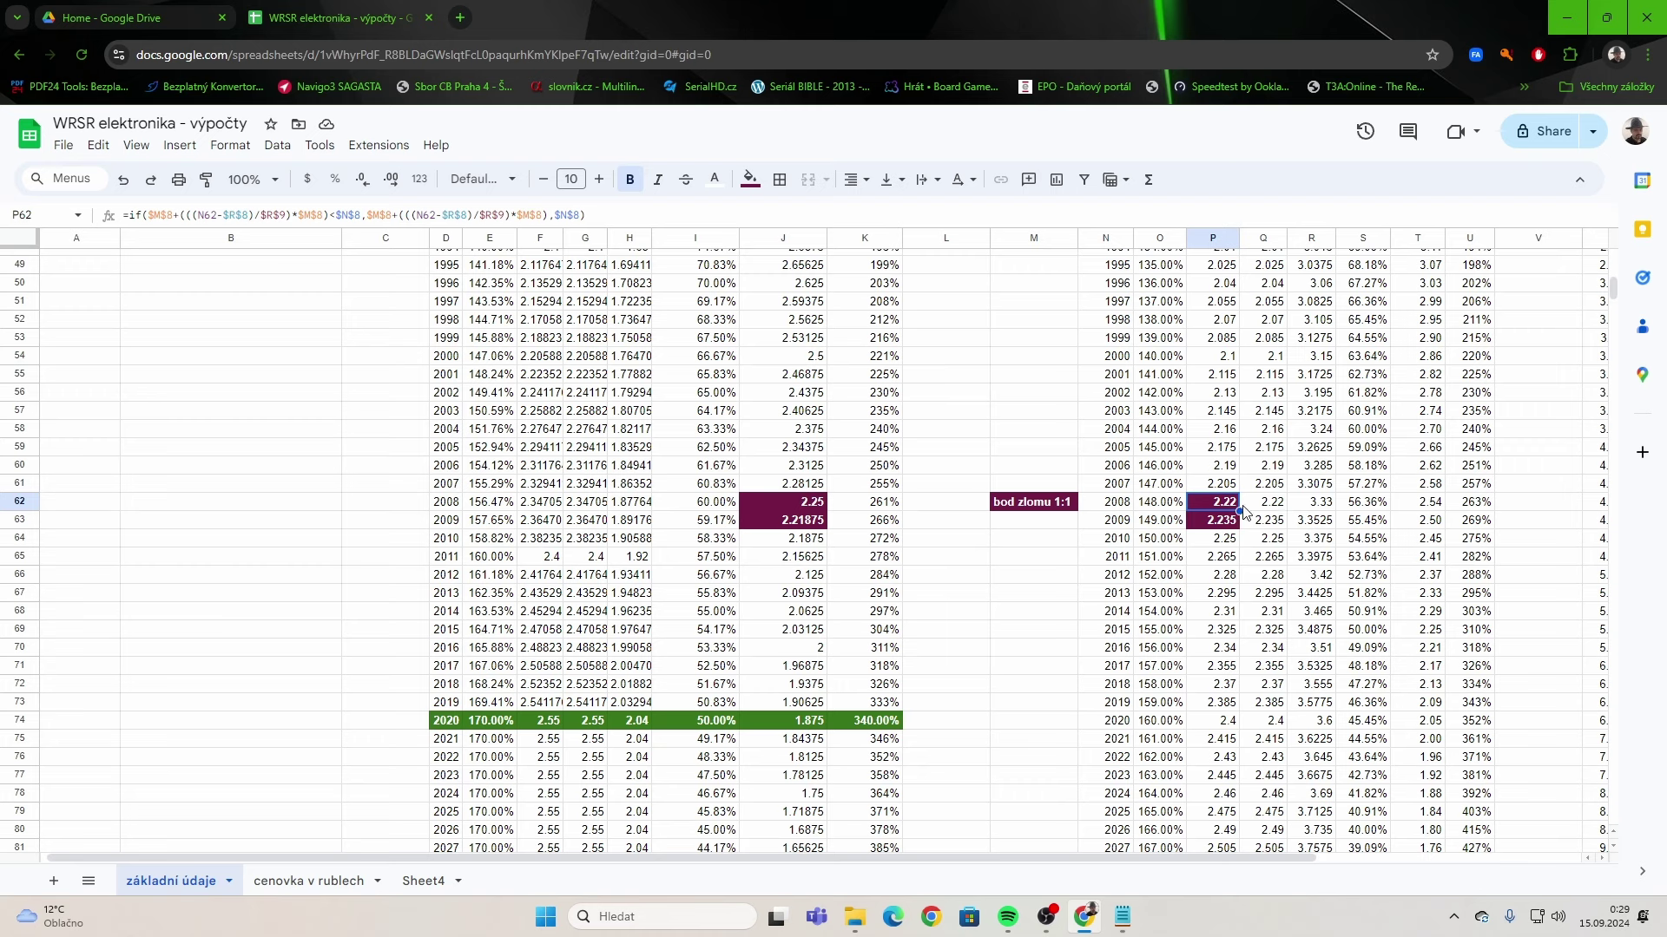
pyautogui.click(817, 521)
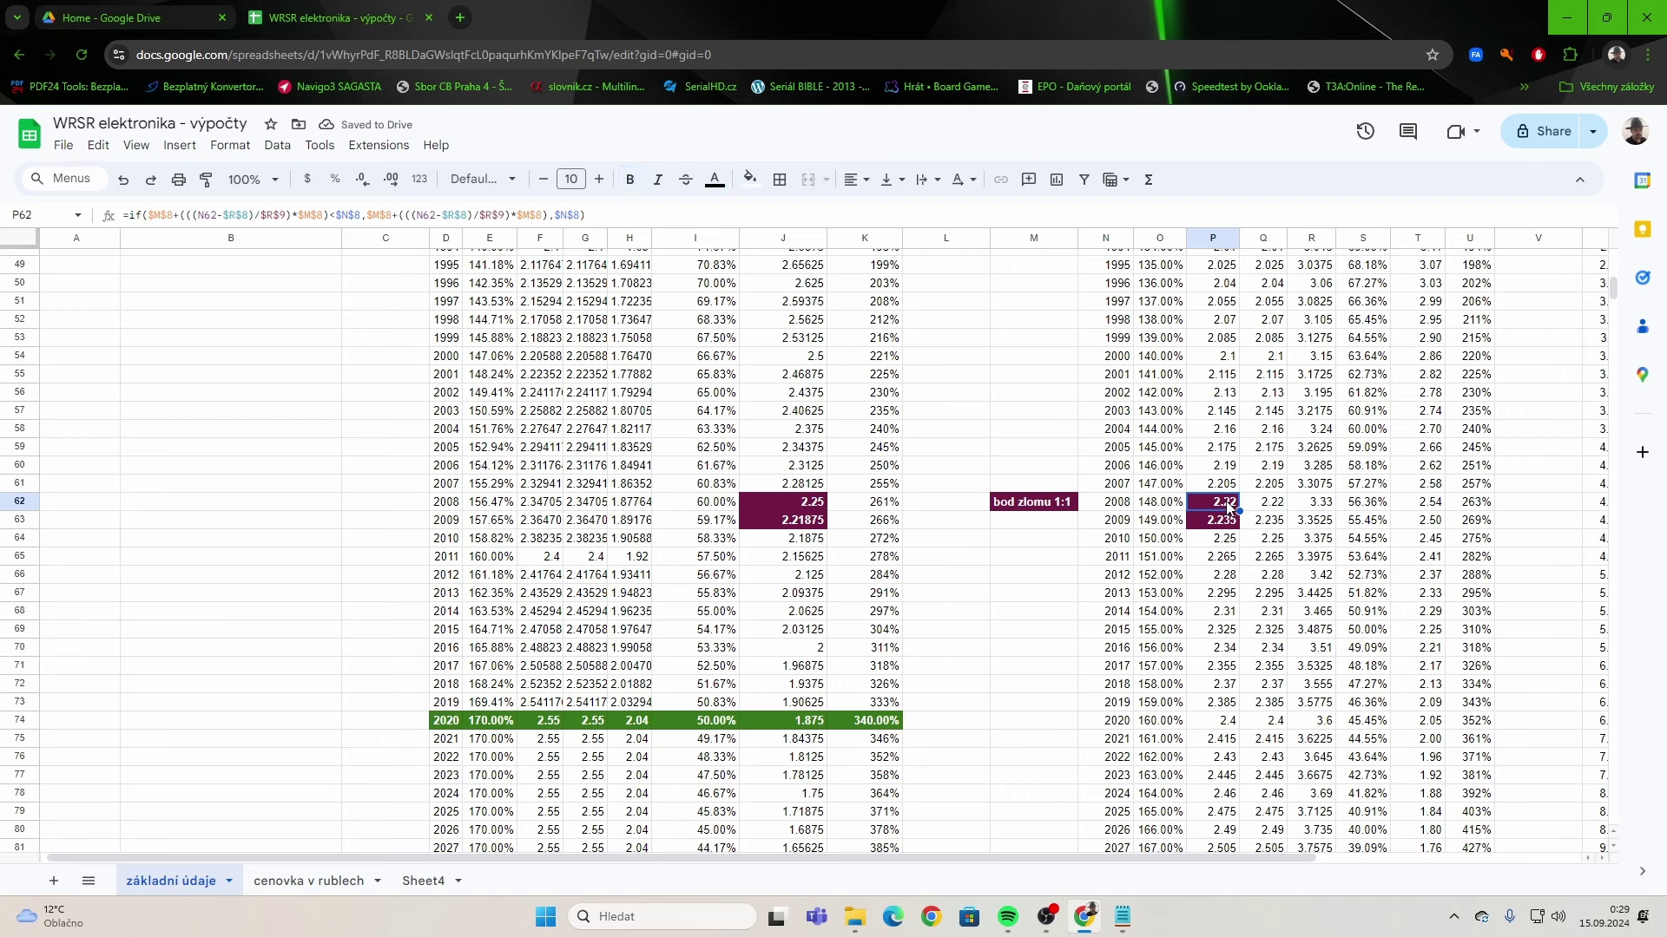
pyautogui.click(782, 504)
pyautogui.click(1000, 581)
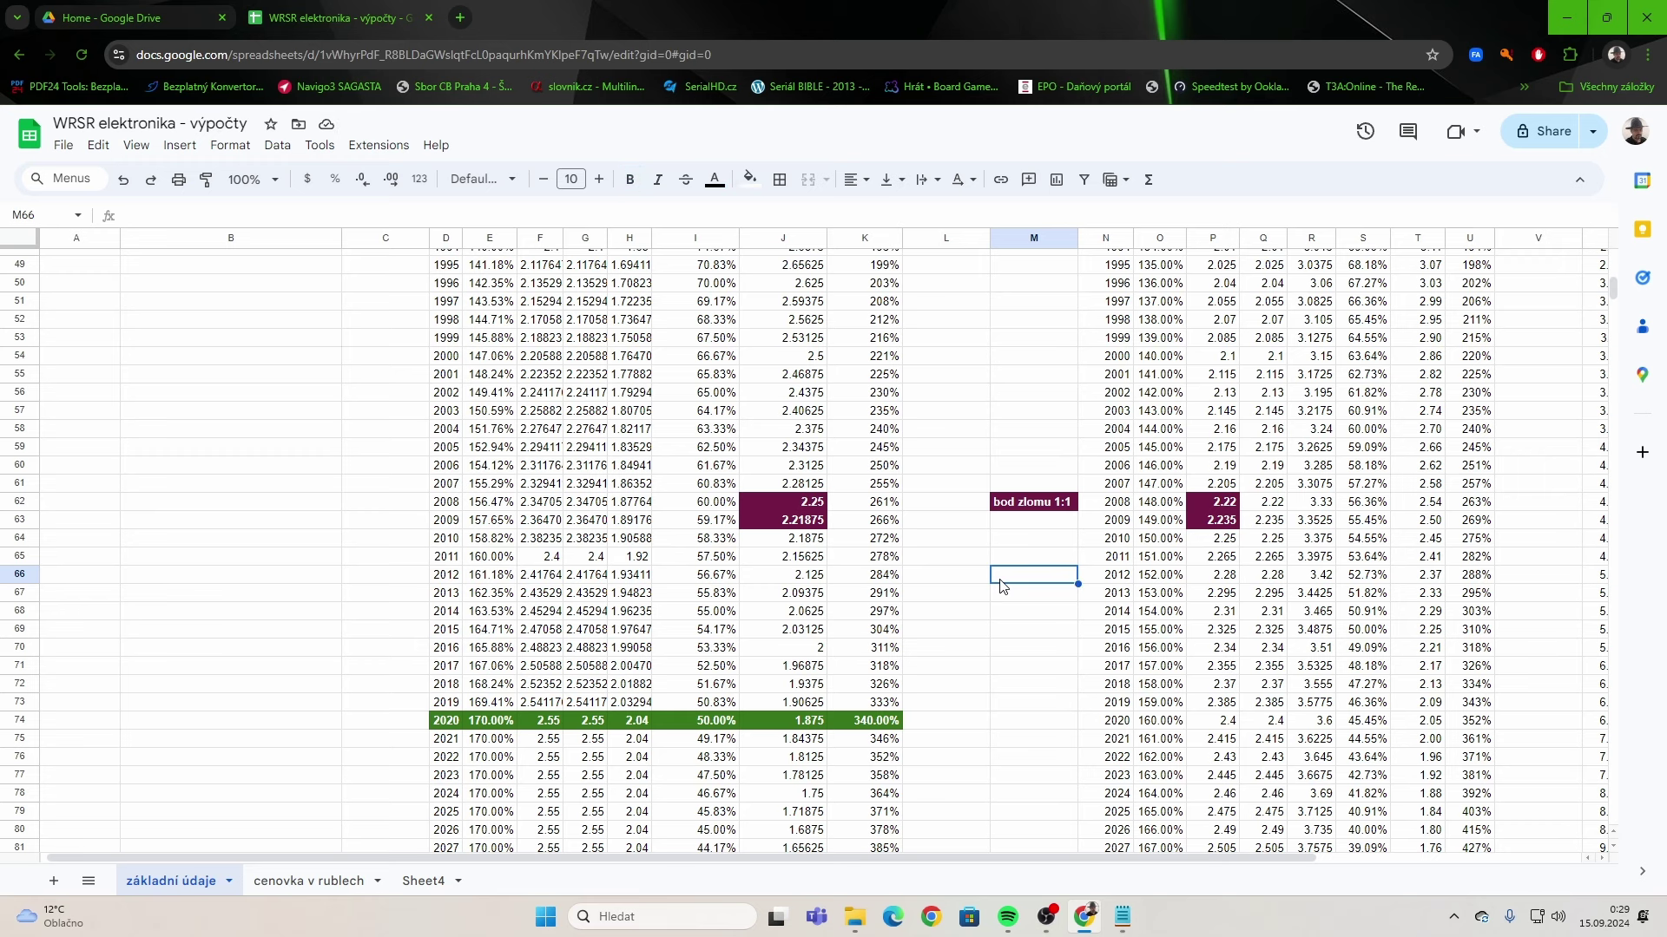
# View the kombinovaná nákladnost výroby 1t columns and inspect their 1960 values and coefficient formula.
pyautogui.scroll(4, 1000, 586)
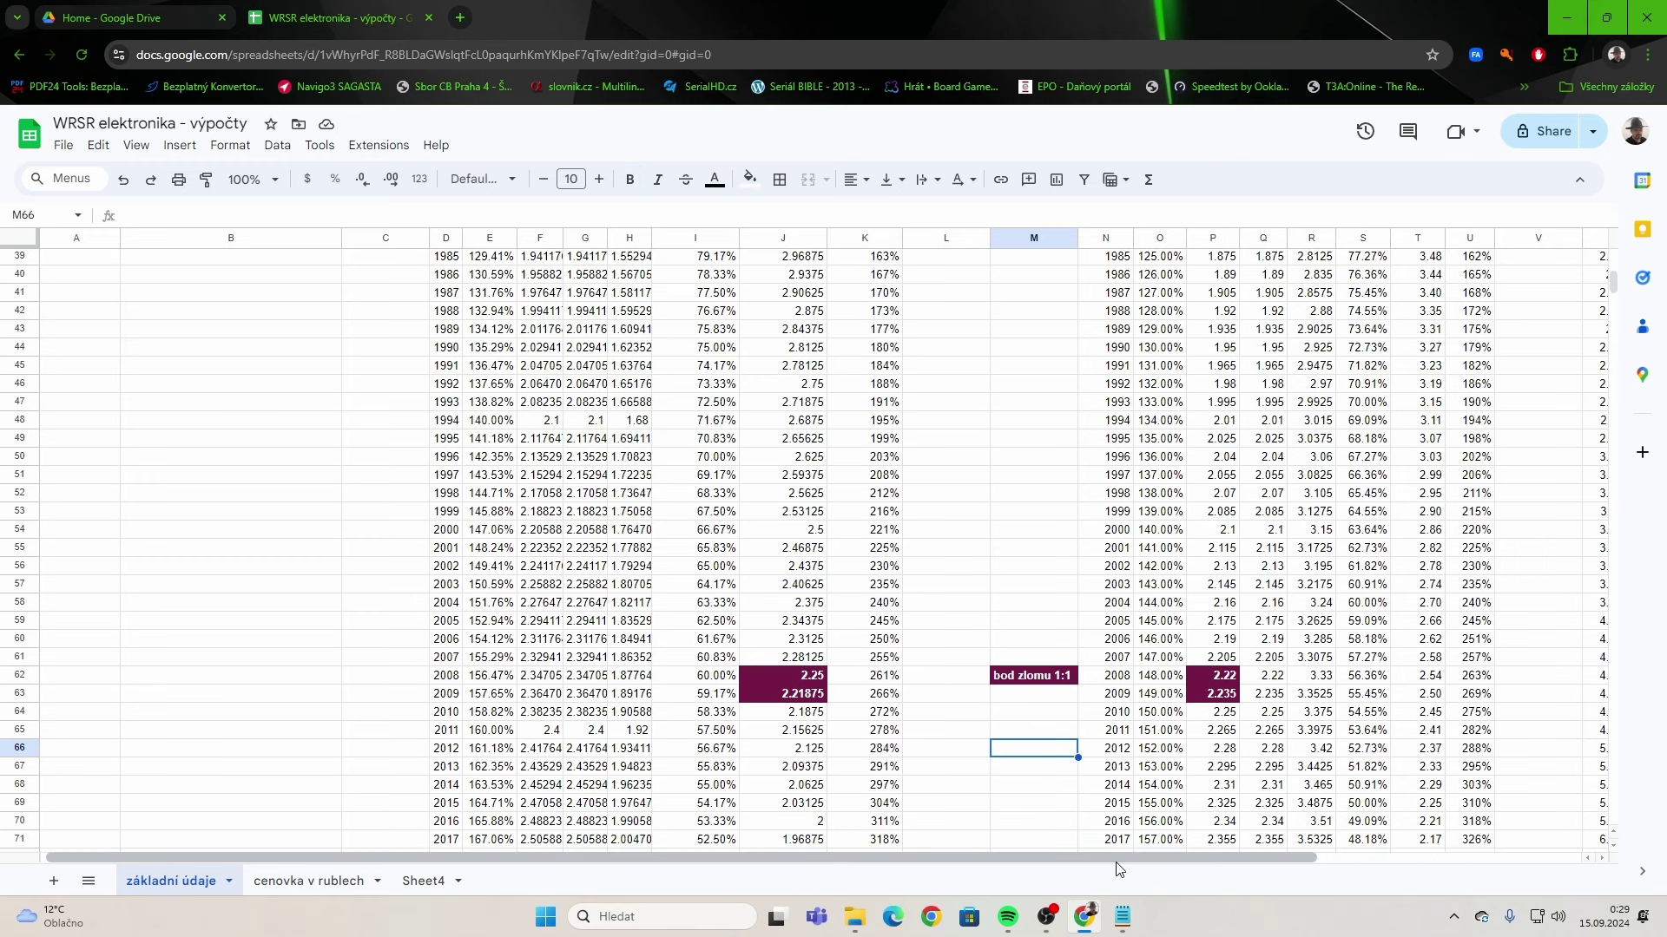
pyautogui.moveTo(1122, 858); pyautogui.dragTo(1295, 855)
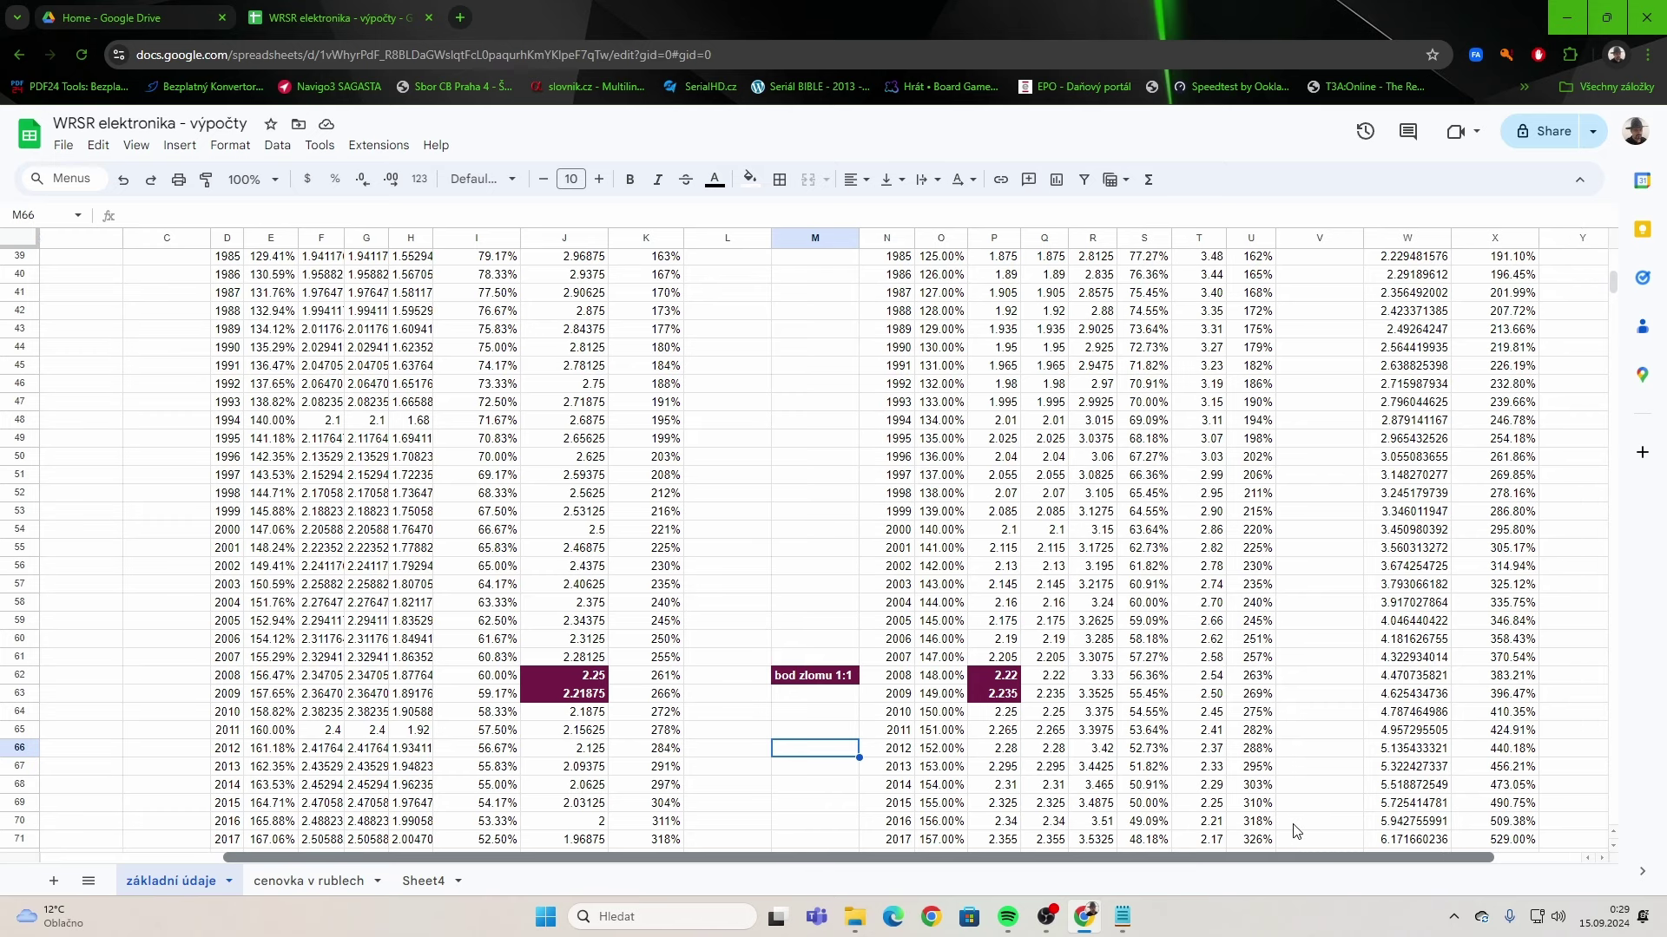
pyautogui.scroll(8, 1280, 651)
pyautogui.scroll(-1, 1341, 587)
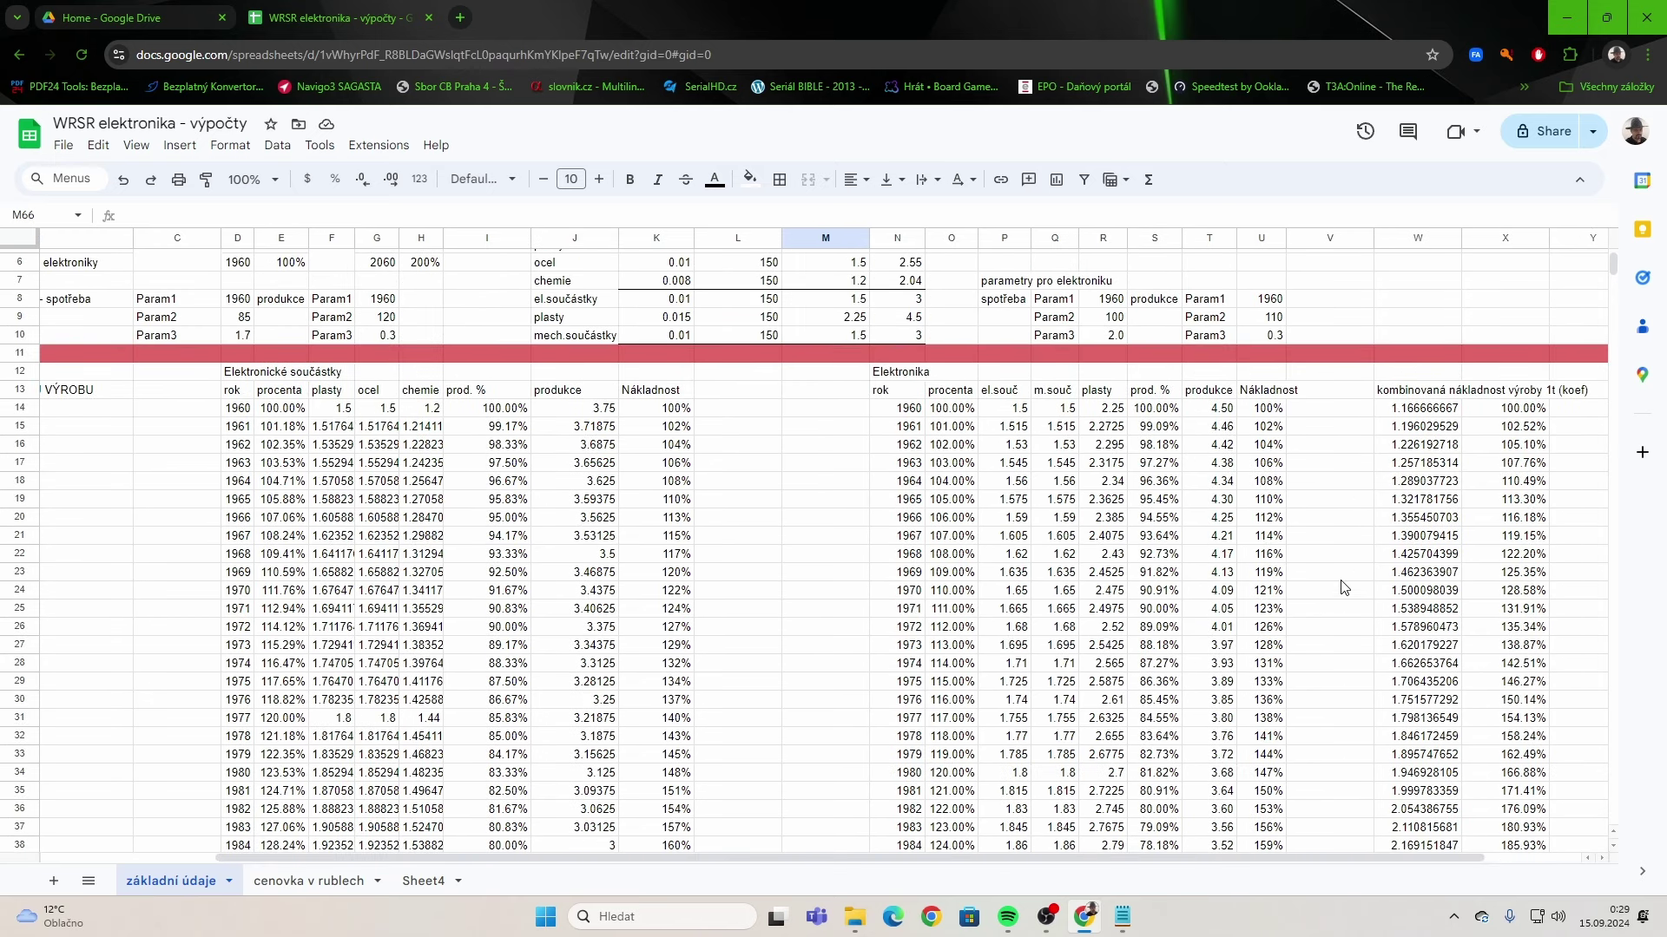
pyautogui.scroll(1, 1451, 415)
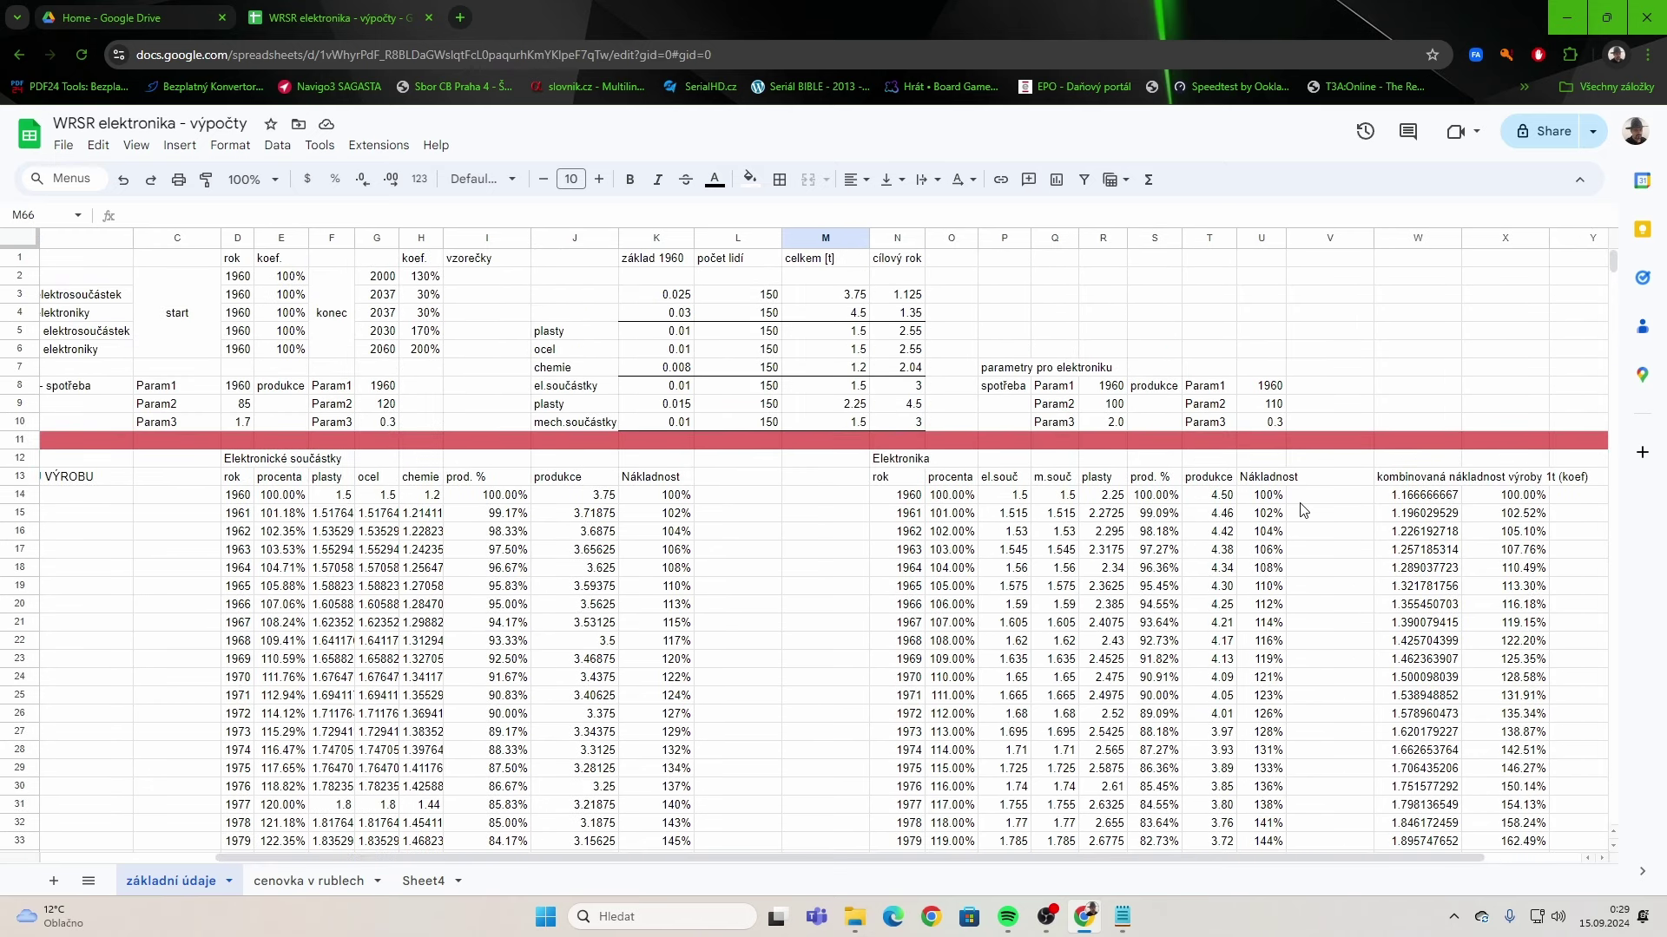
pyautogui.click(1406, 494)
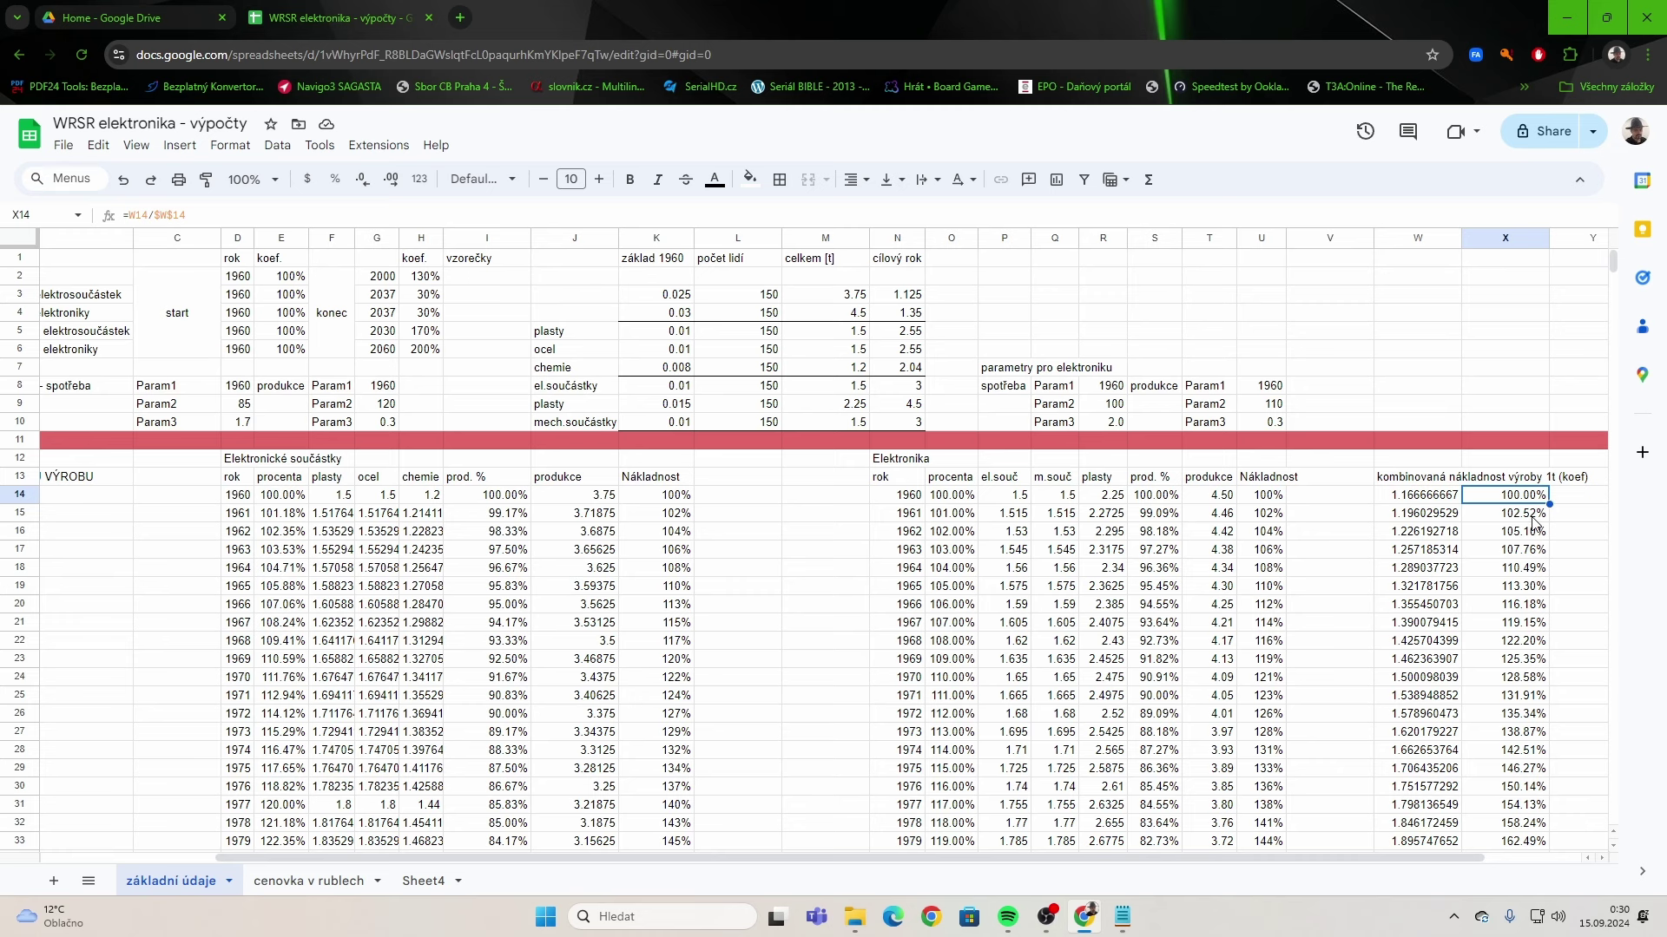
# Examine the combined production cost coefficients from 1960 through 2060 and return to the early years.
pyautogui.scroll(-6, 1540, 529)
pyautogui.scroll(-6, 1534, 523)
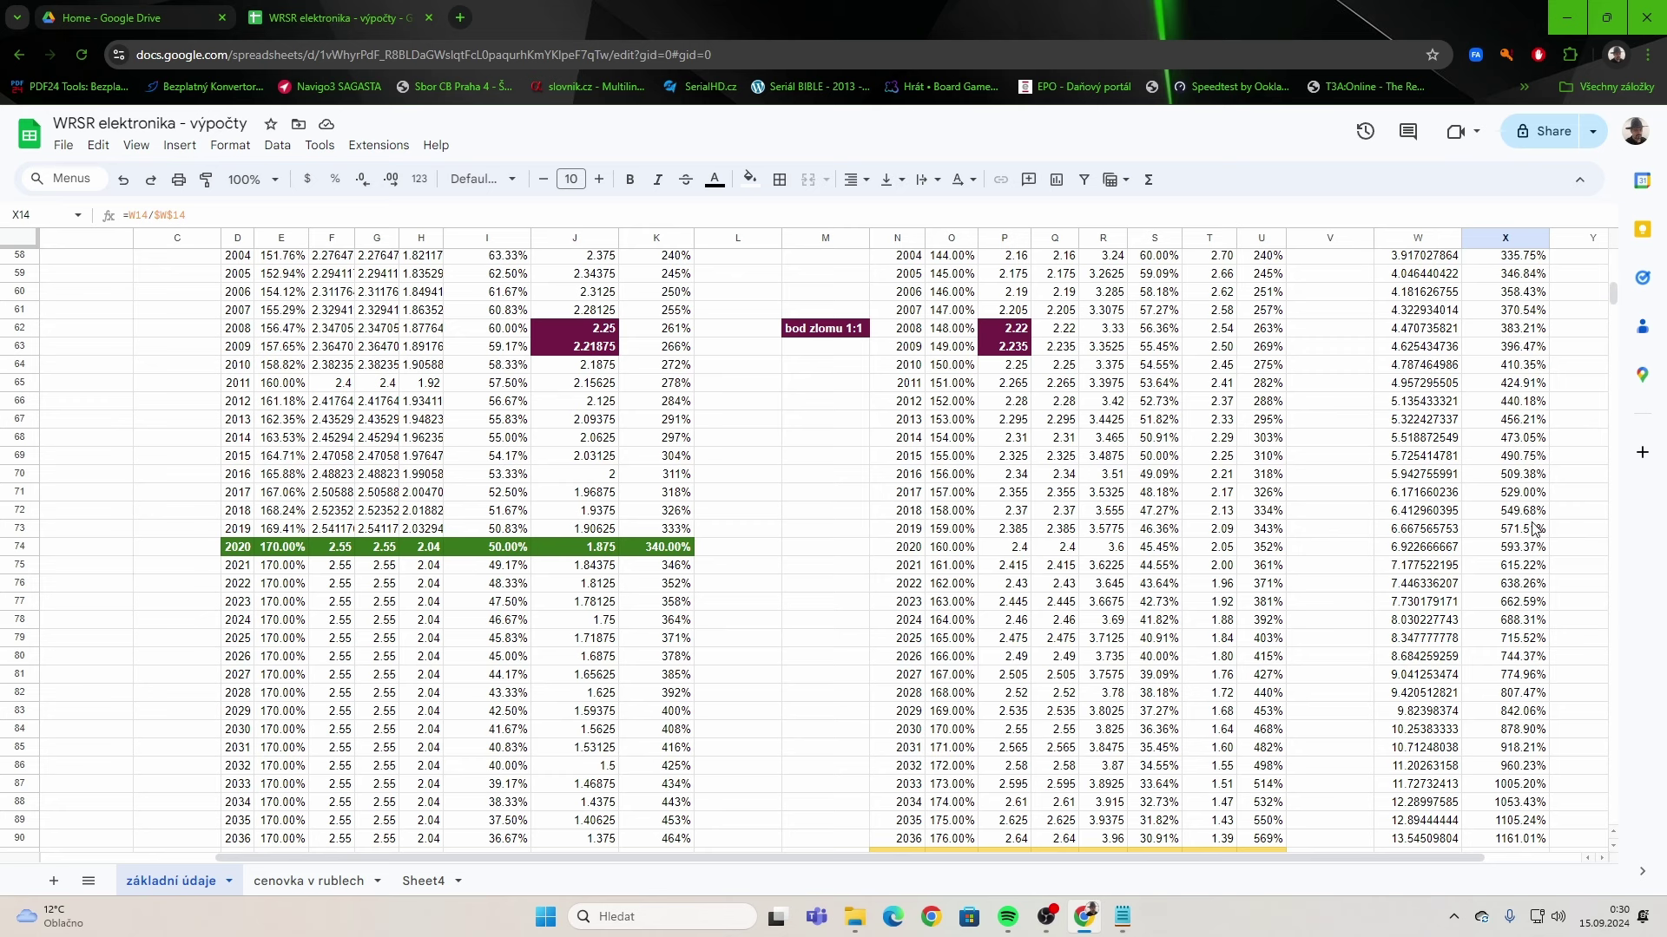
pyautogui.scroll(-5, 1534, 525)
pyautogui.scroll(-4, 1532, 526)
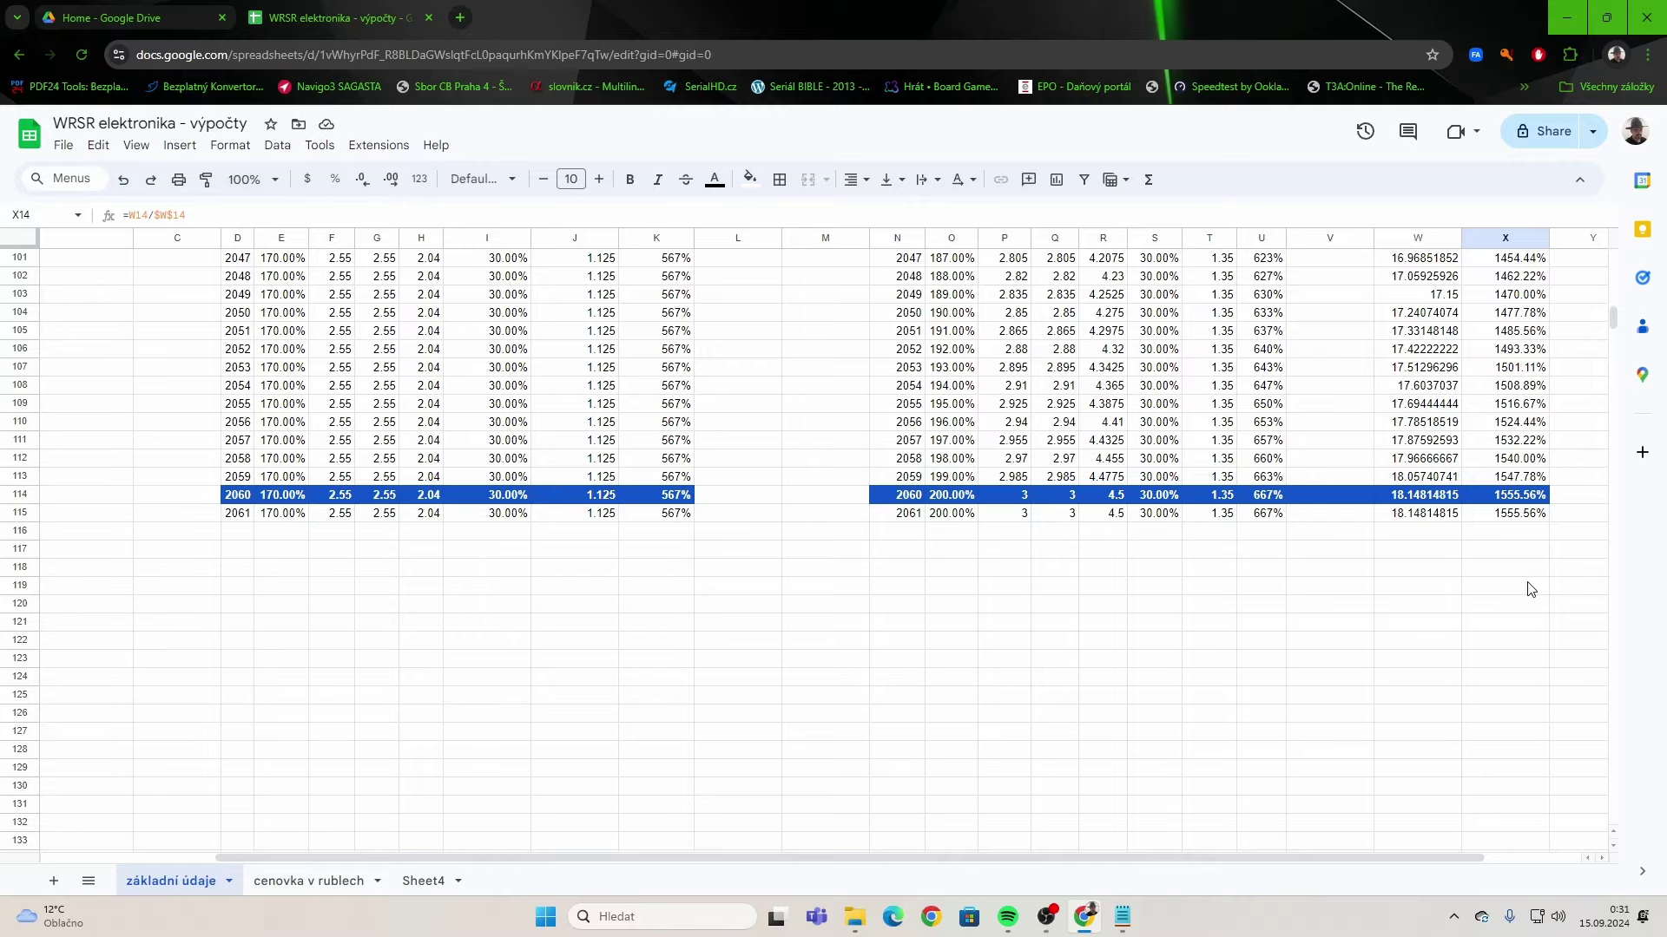
pyautogui.scroll(17, 1468, 605)
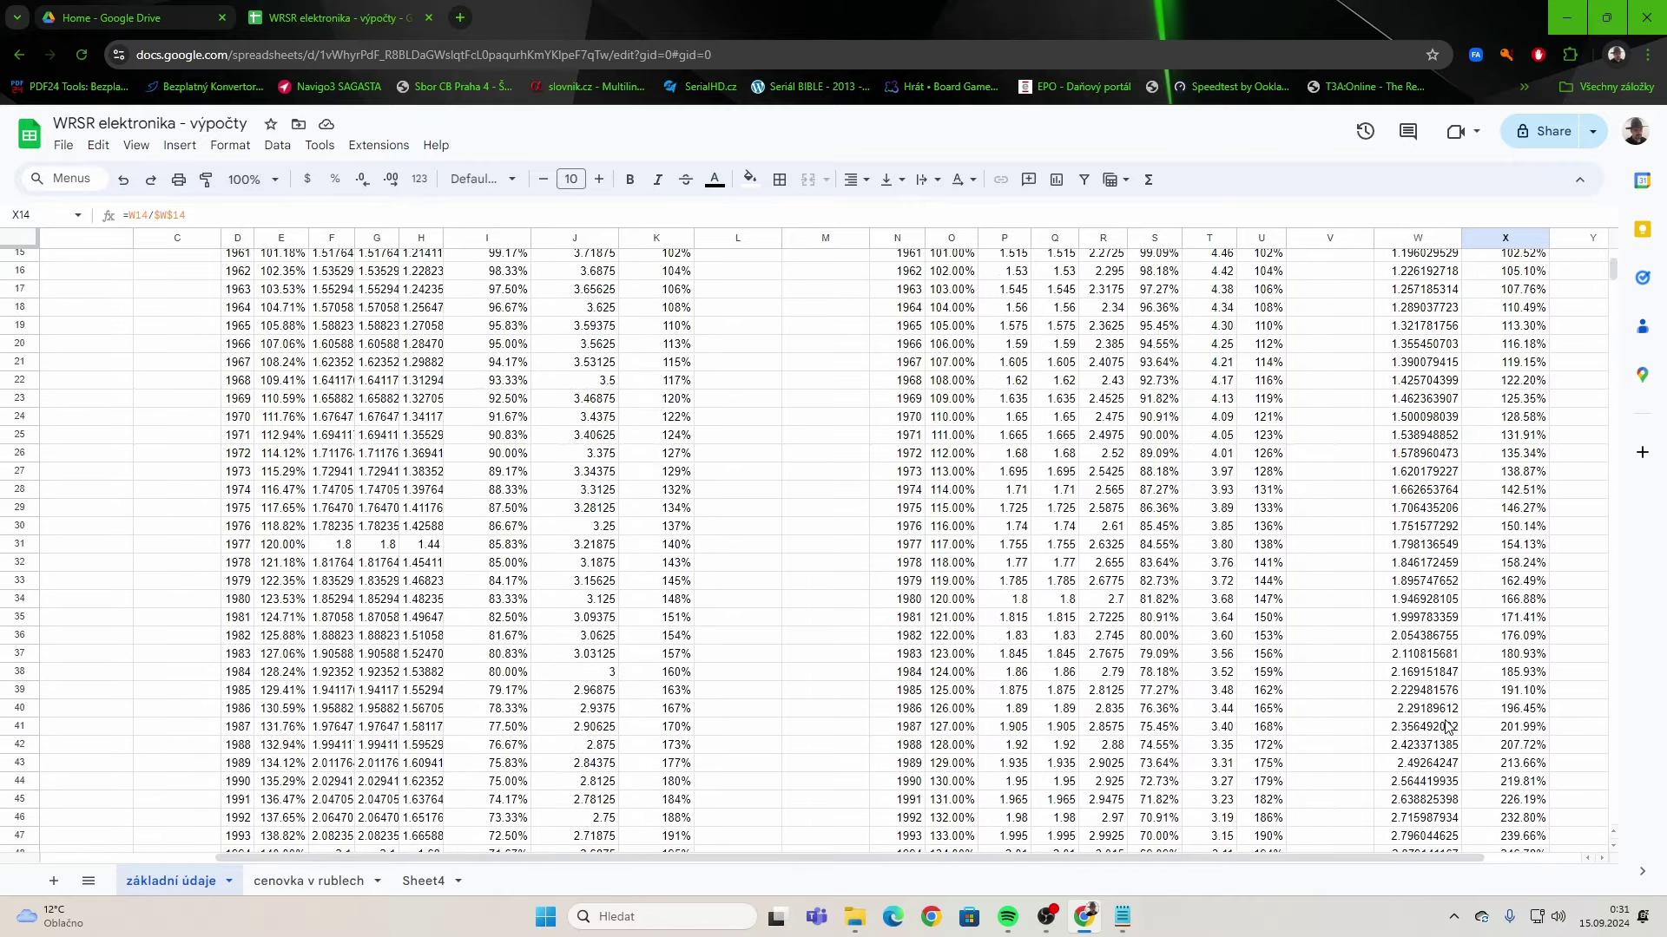
# Delete the empty Sheet4 from the spreadsheet.
pyautogui.scroll(3, 1445, 727)
pyautogui.scroll(-16, 1215, 642)
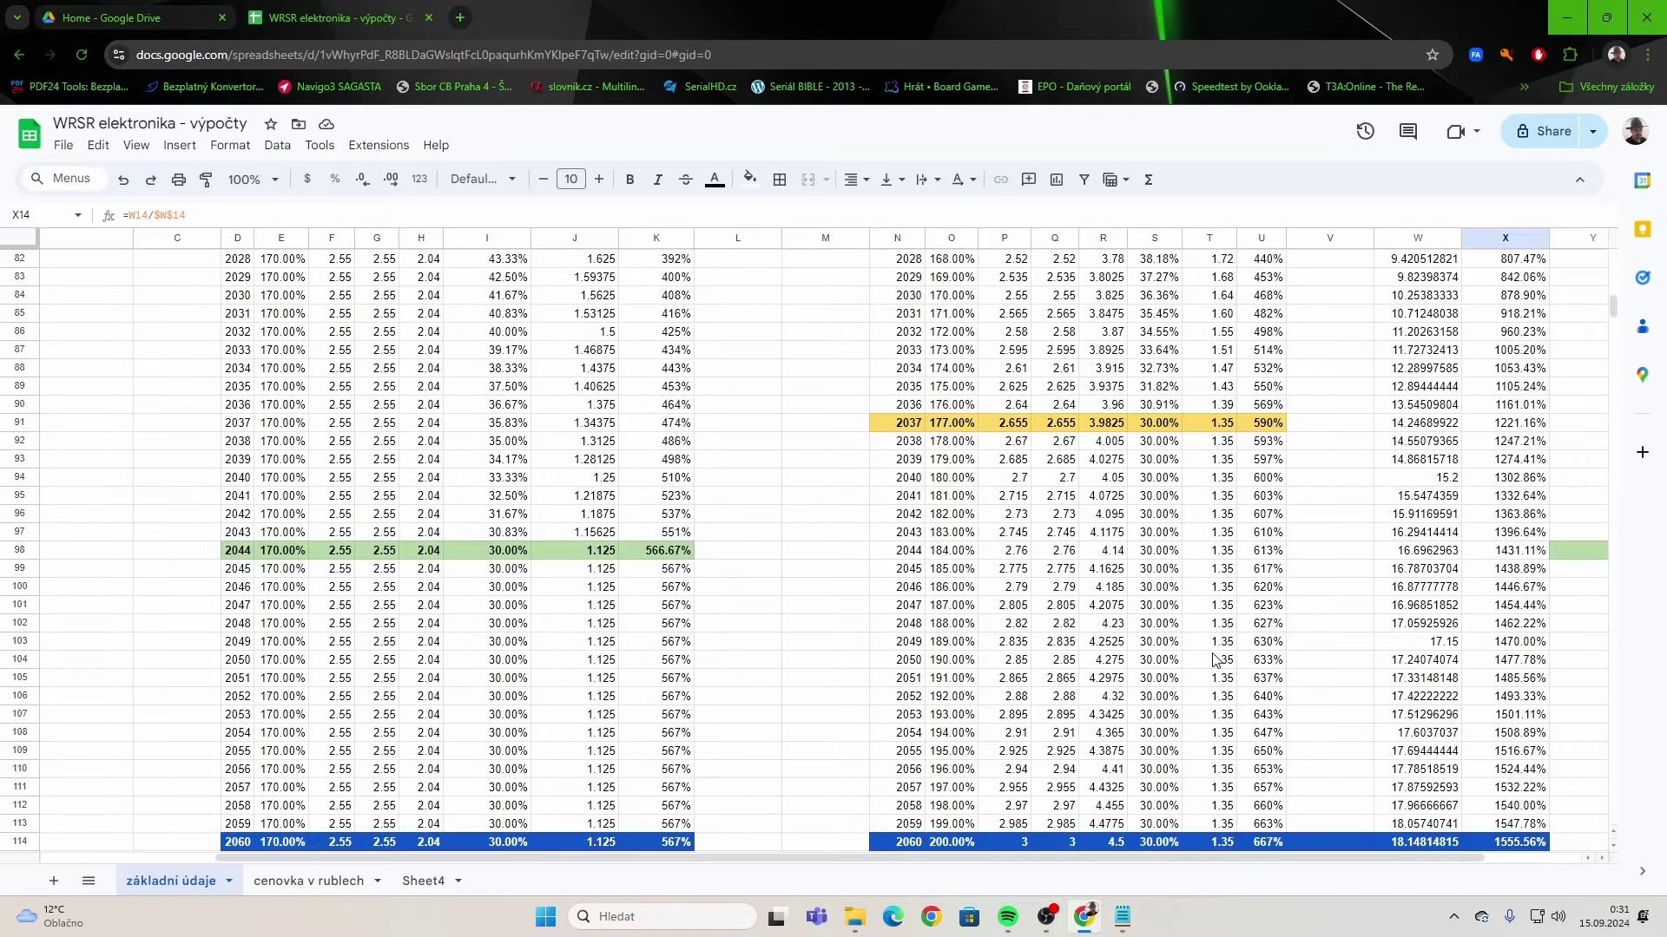
pyautogui.scroll(-4, 1085, 663)
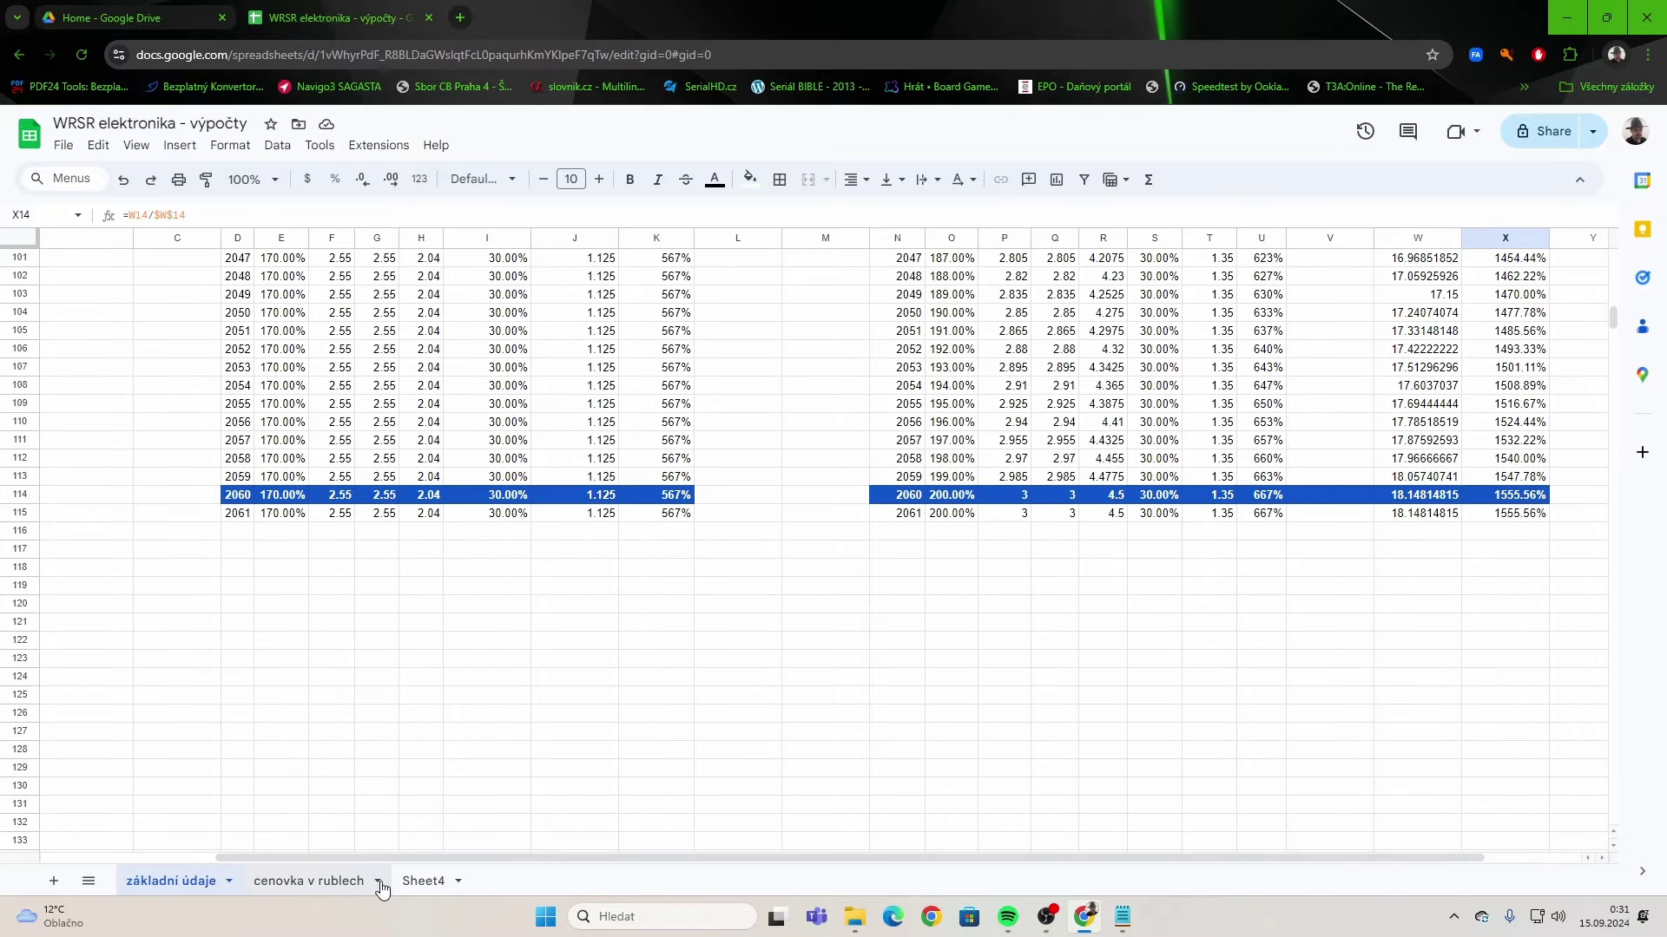
pyautogui.rightClick(421, 881)
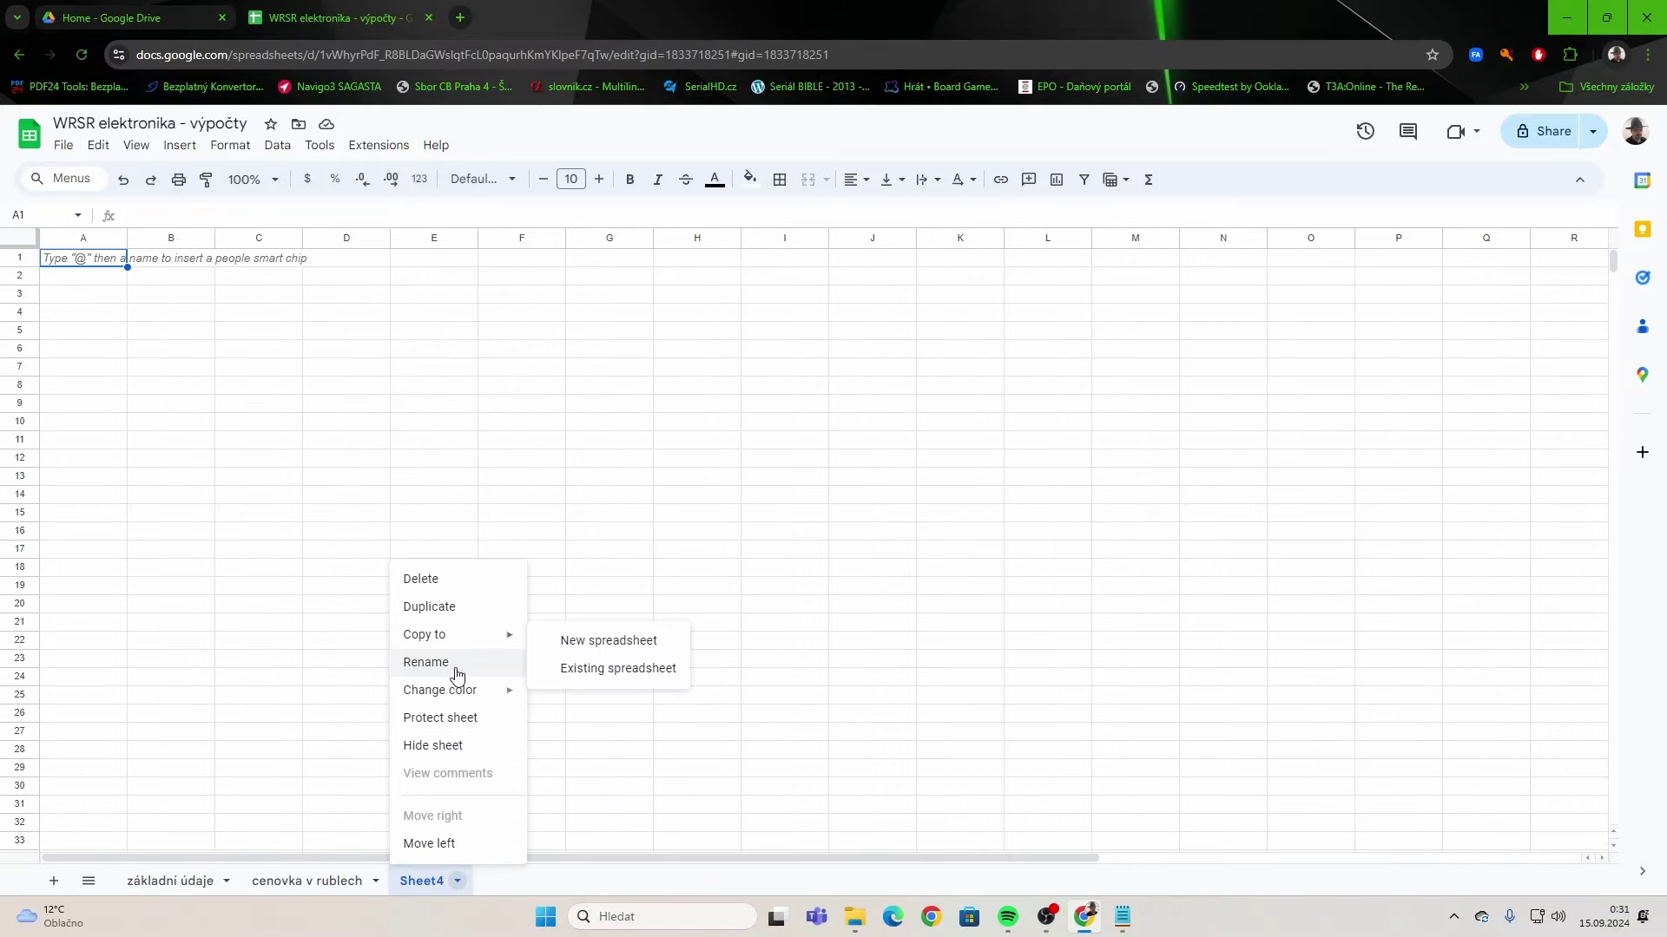
pyautogui.click(467, 582)
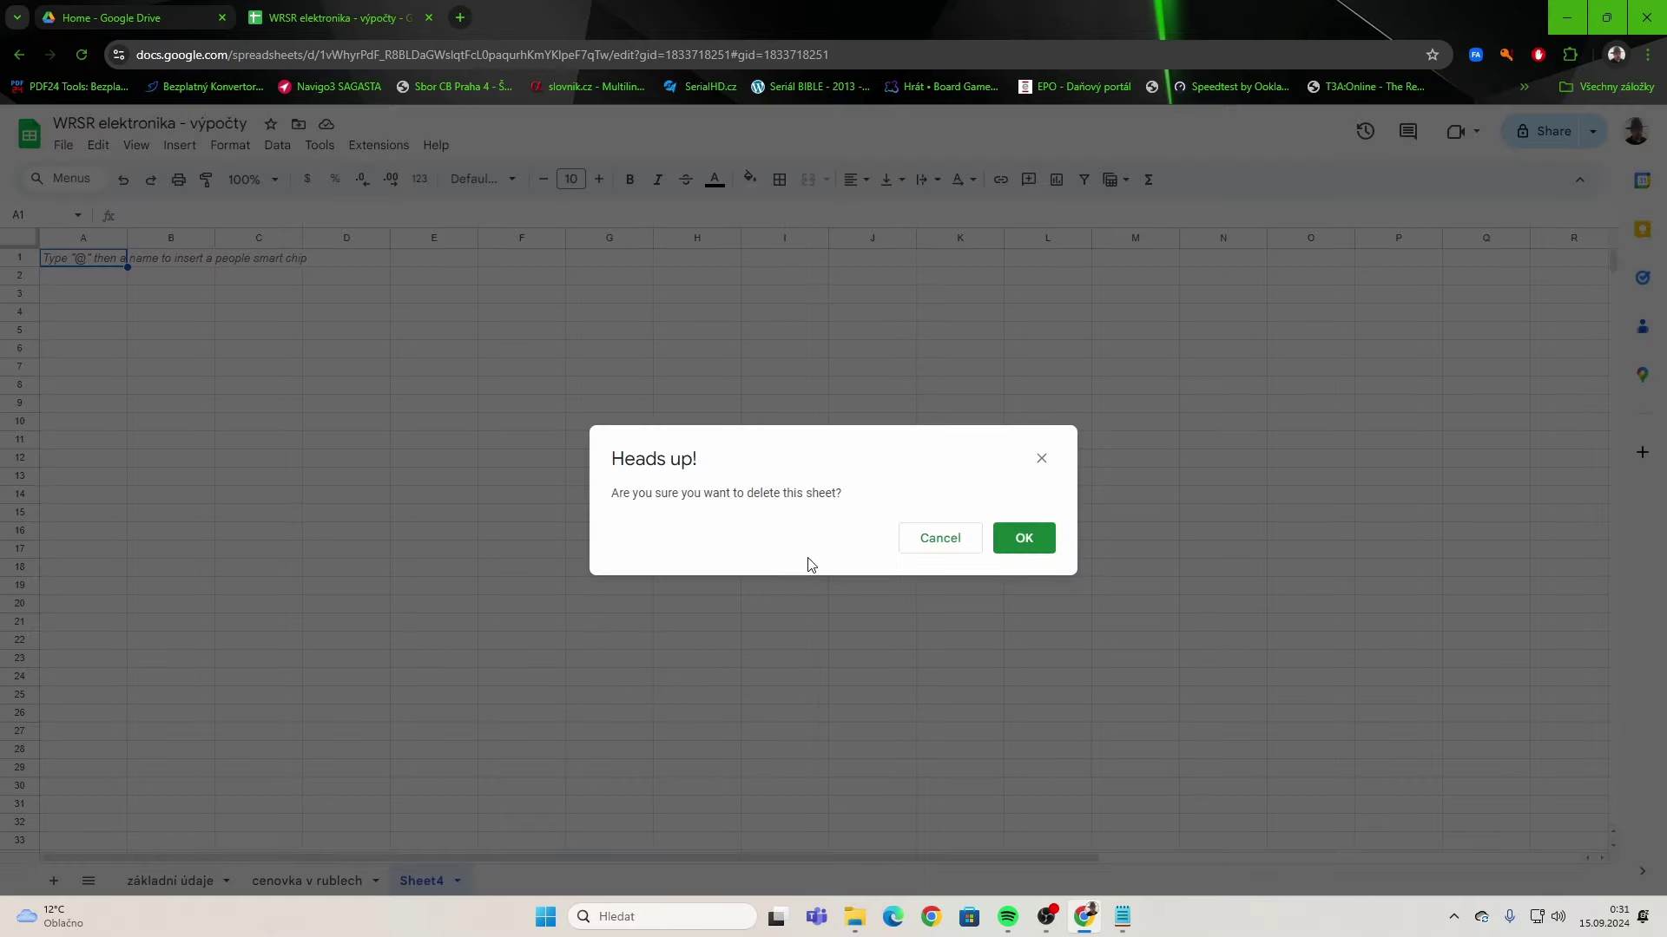
pyautogui.click(1040, 545)
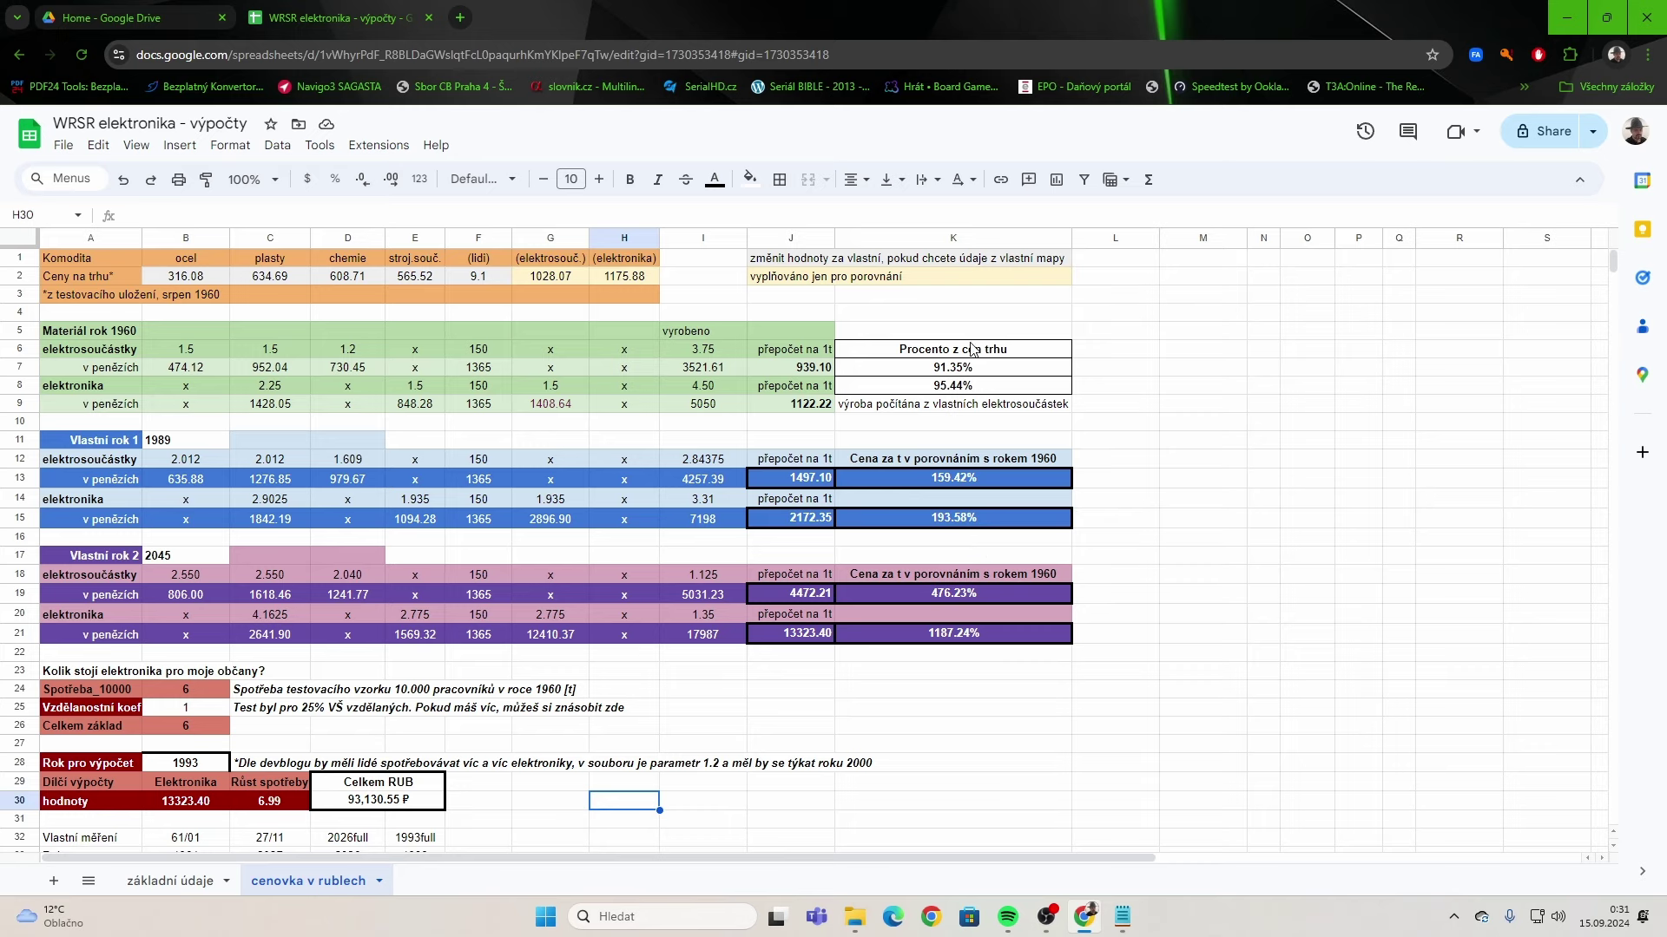
# Fill the user-editable cells B2:F2, B11, B17, B25 and B28 with light gray.
pyautogui.moveTo(785, 260); pyautogui.dragTo(998, 261)
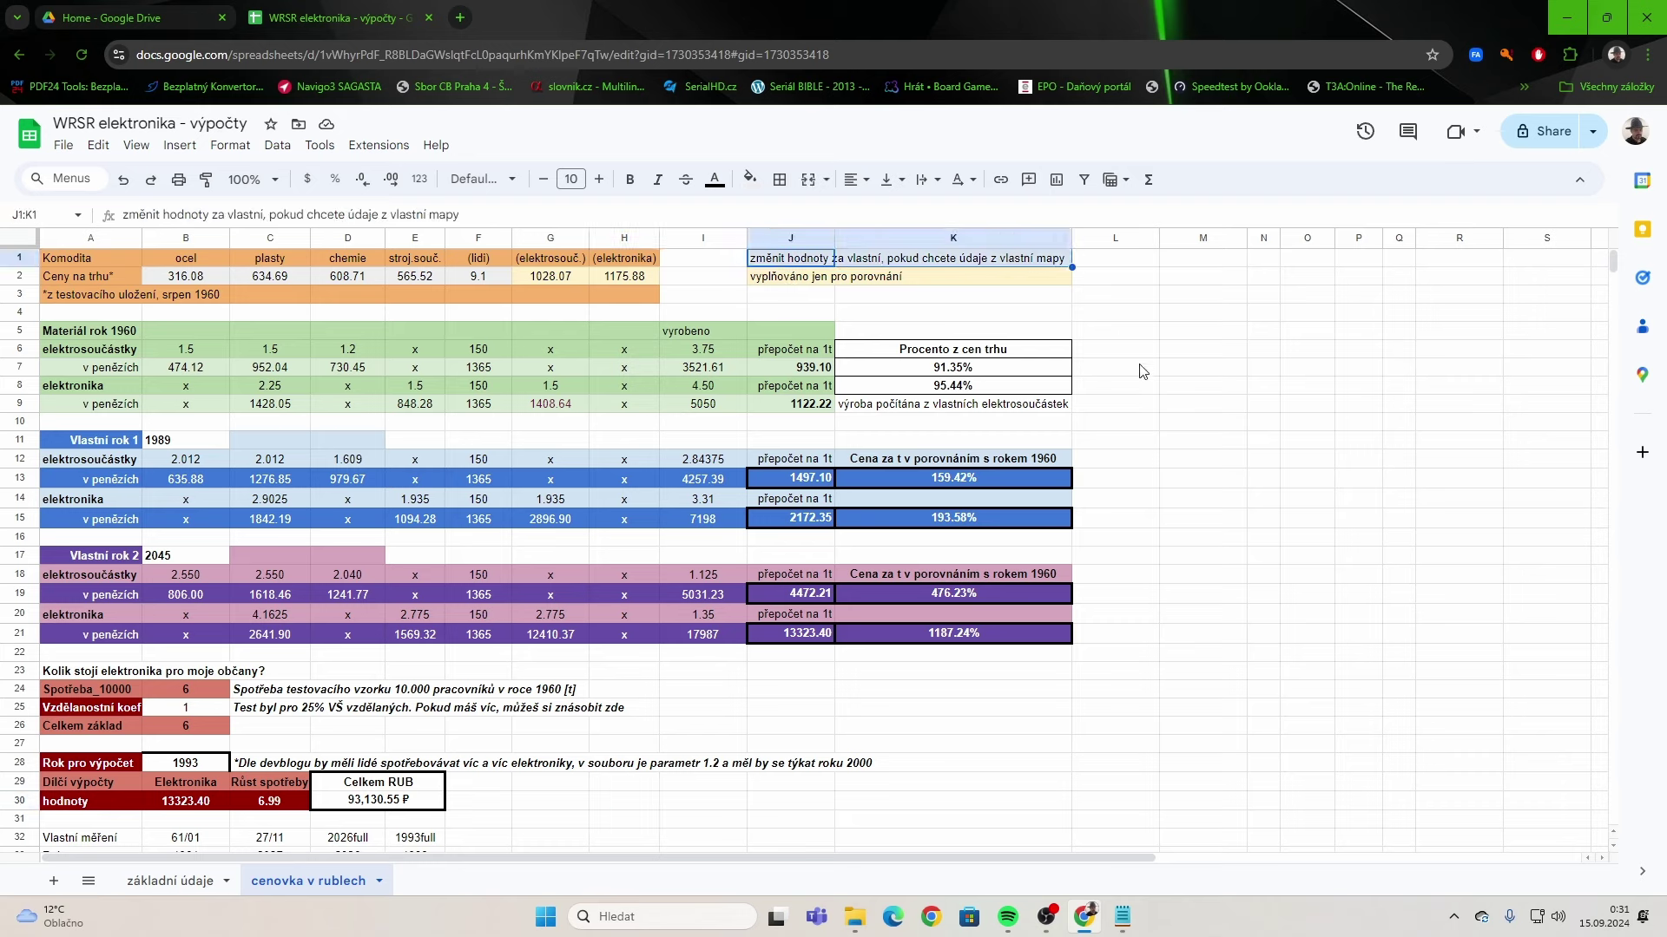
pyautogui.click(190, 439)
pyautogui.keyDown('ctrl'); pyautogui.click(186, 554); pyautogui.keyUp('ctrl')
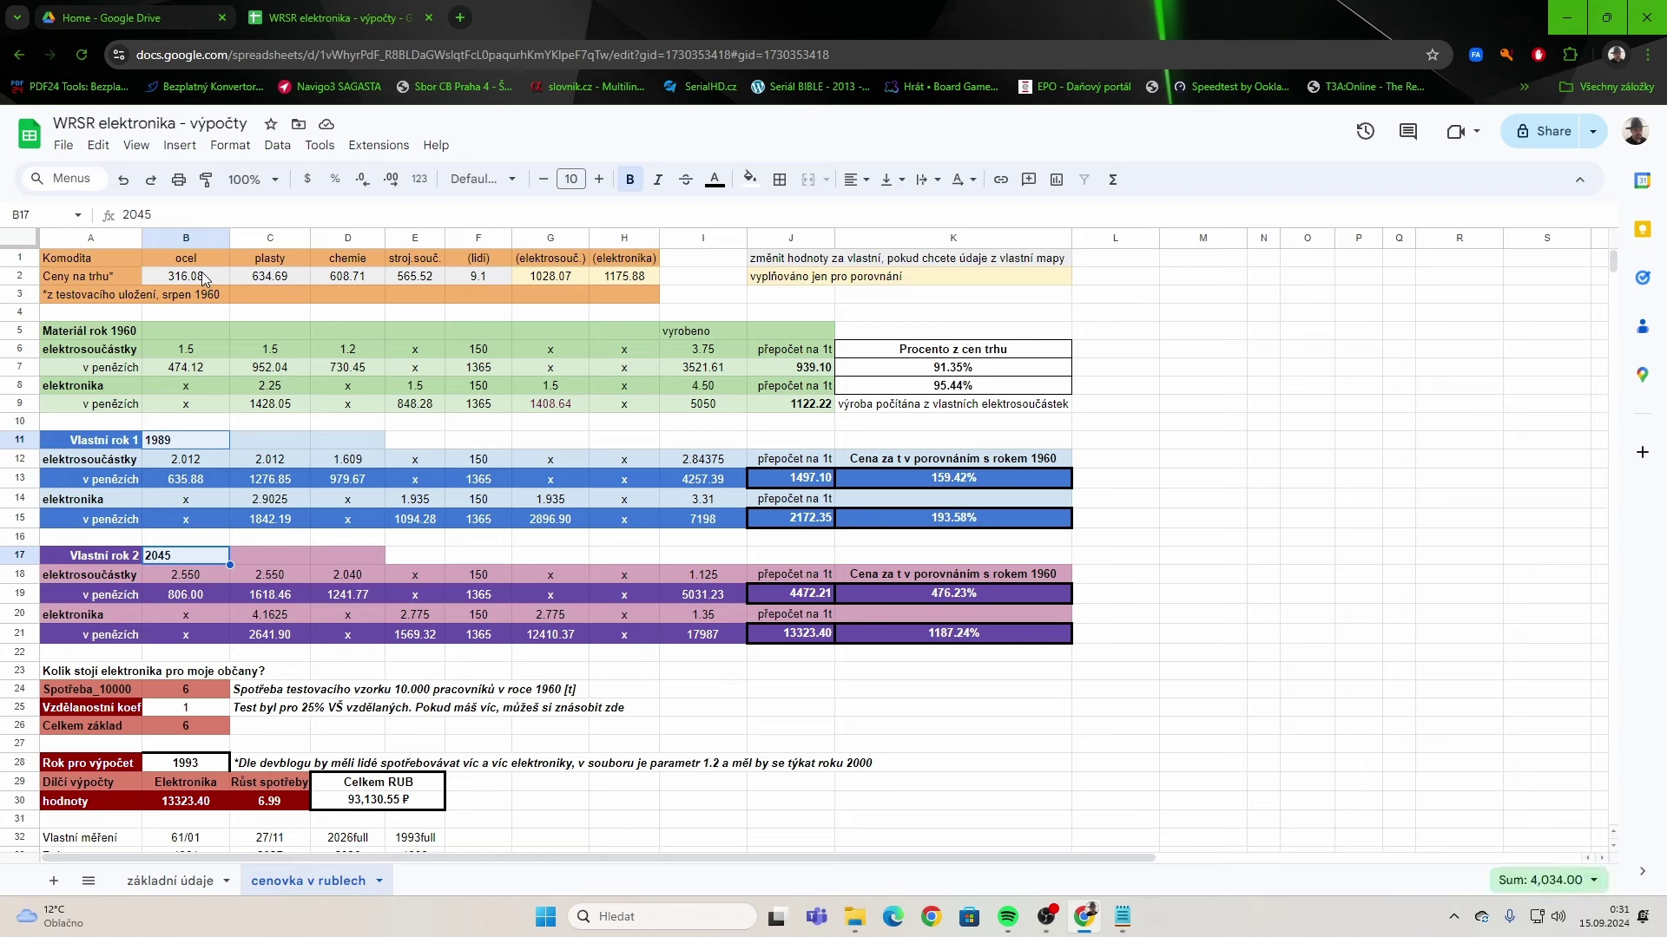
pyautogui.moveTo(204, 278); pyautogui.dragTo(467, 278)
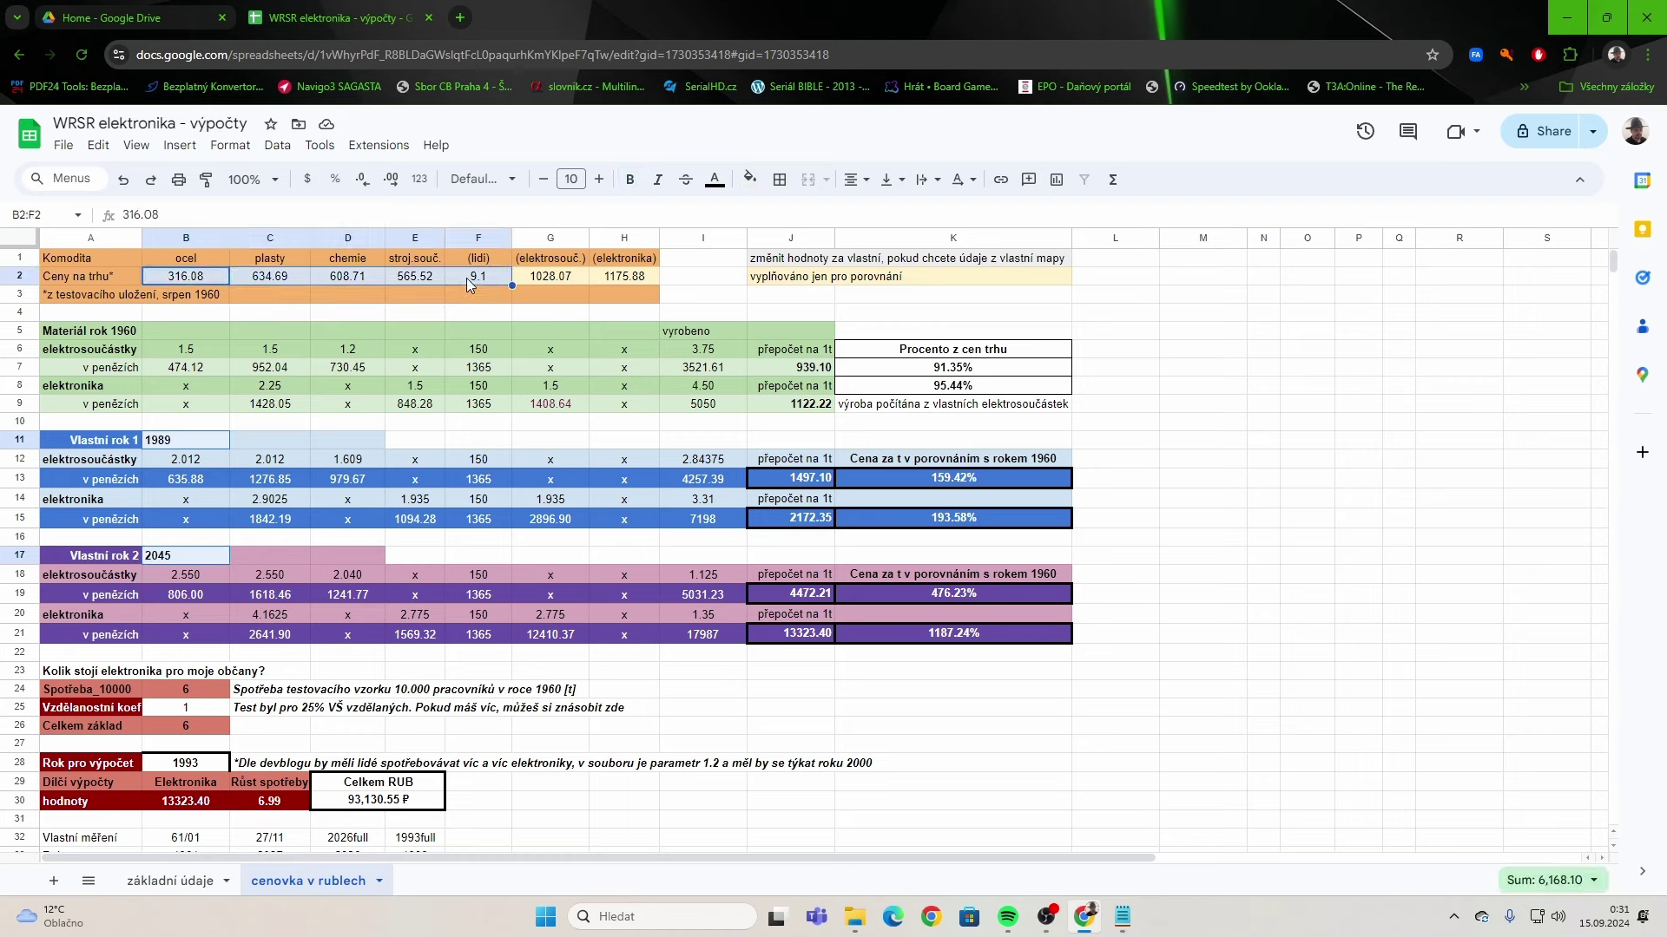
pyautogui.keyDown('ctrl'); pyautogui.click(199, 713); pyautogui.keyUp('ctrl')
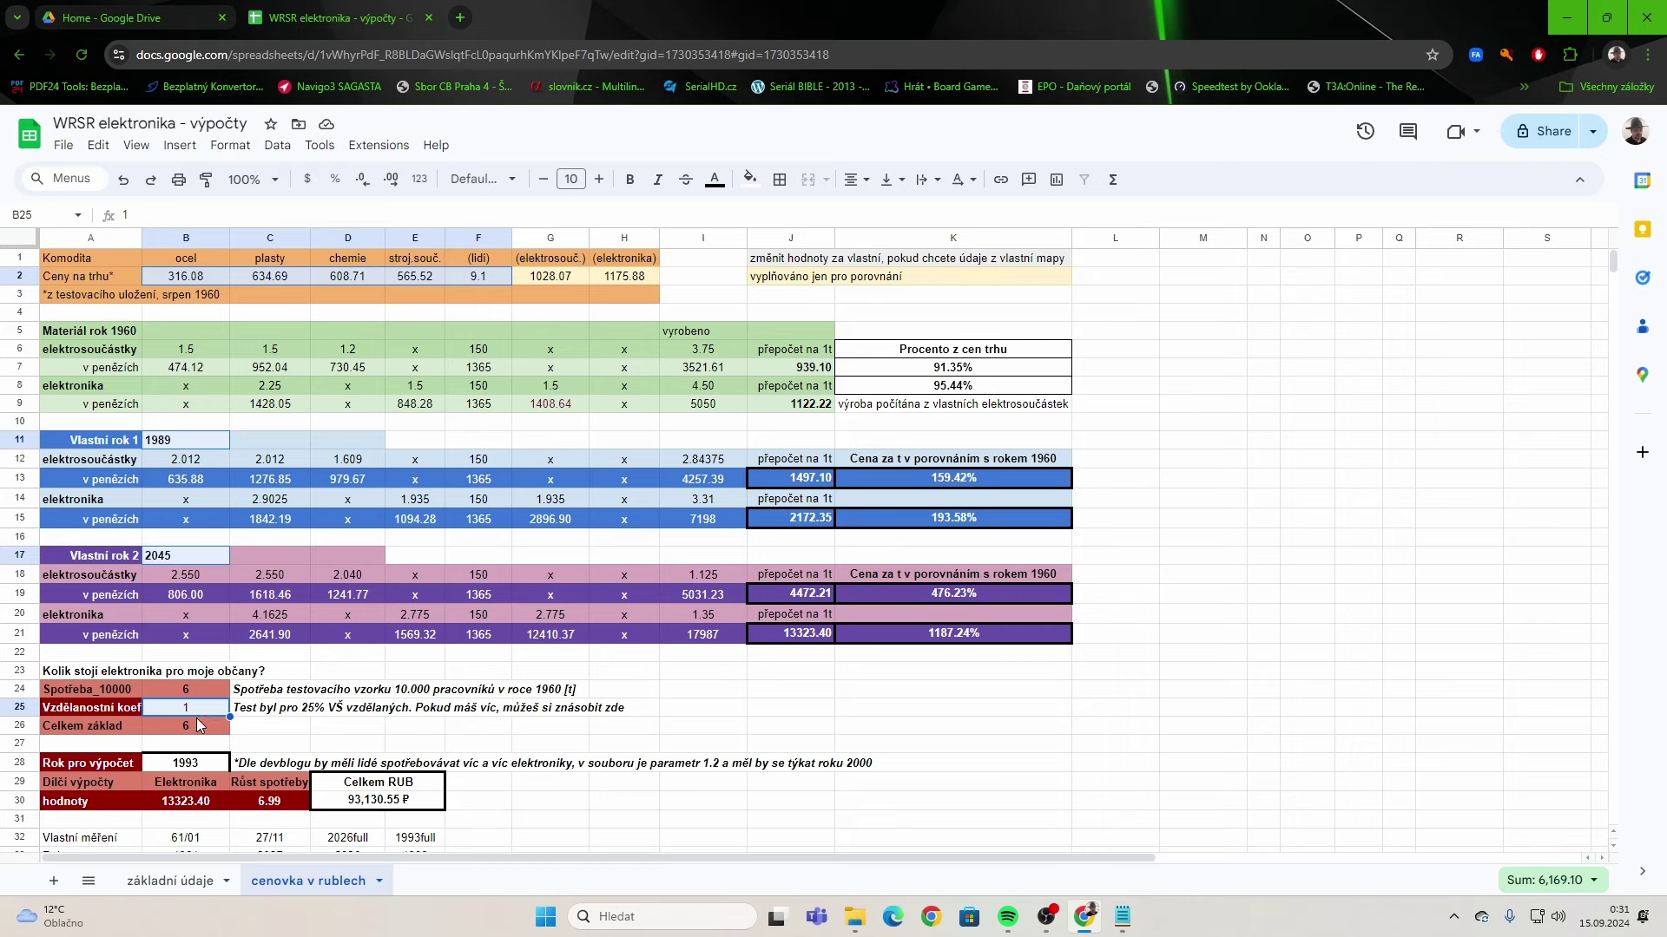
pyautogui.keyDown('ctrl'); pyautogui.click(212, 748); pyautogui.keyUp('ctrl')
pyautogui.keyDown('ctrl'); pyautogui.click(215, 767); pyautogui.keyUp('ctrl')
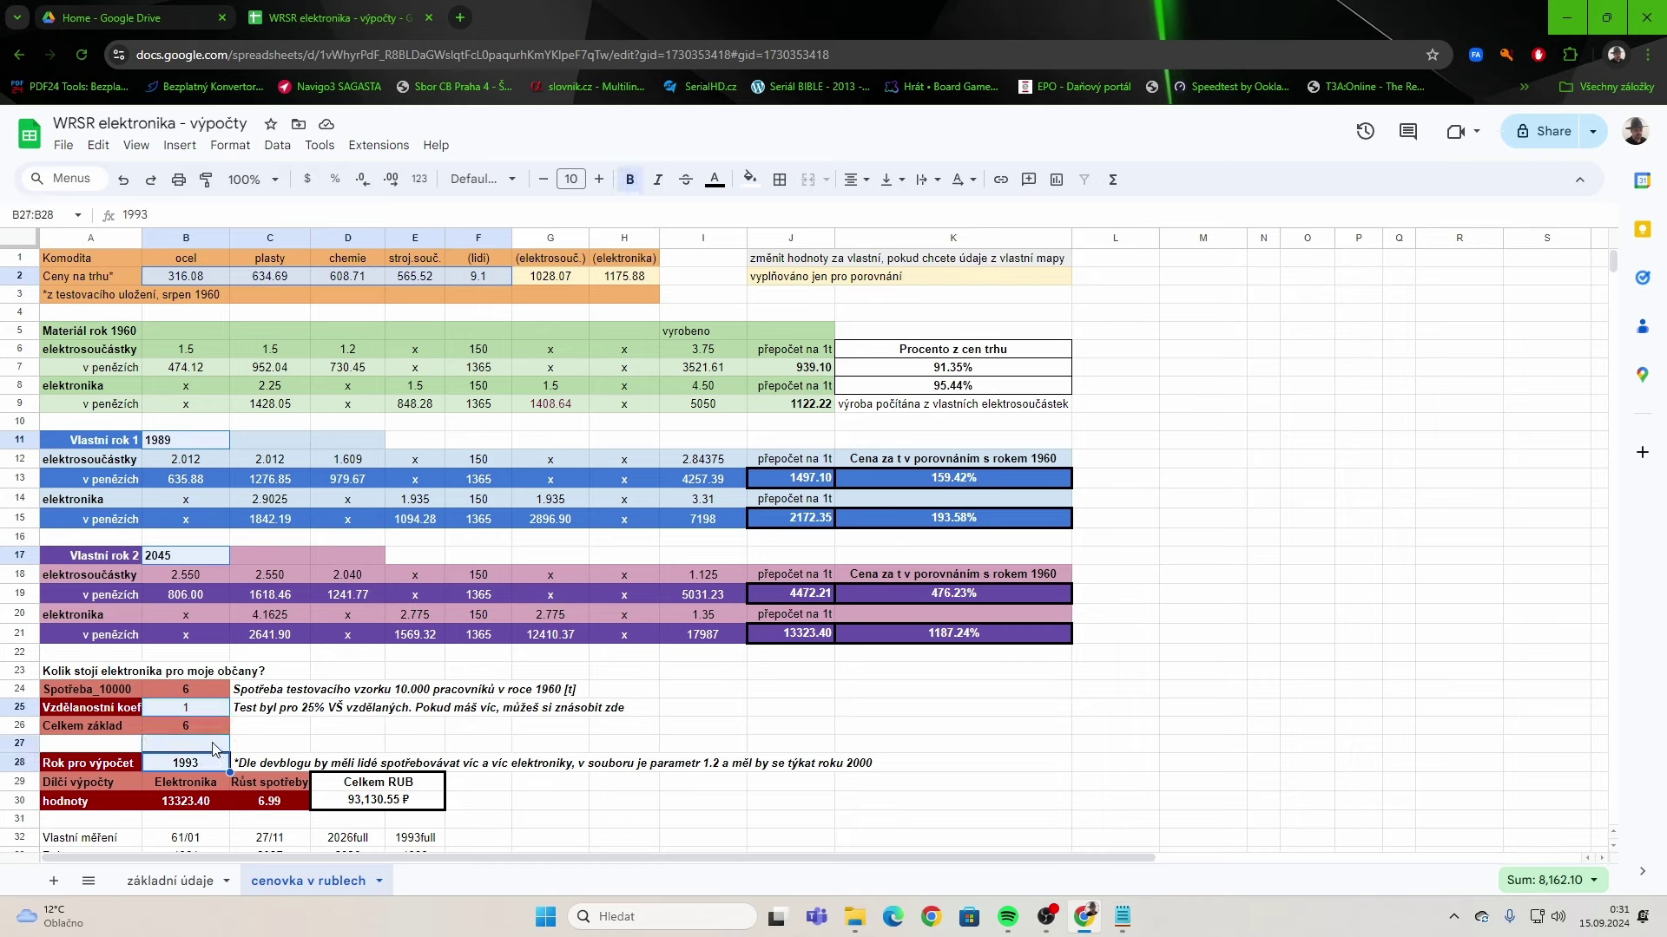
pyautogui.keyDown('ctrl'); pyautogui.click(217, 746); pyautogui.keyUp('ctrl')
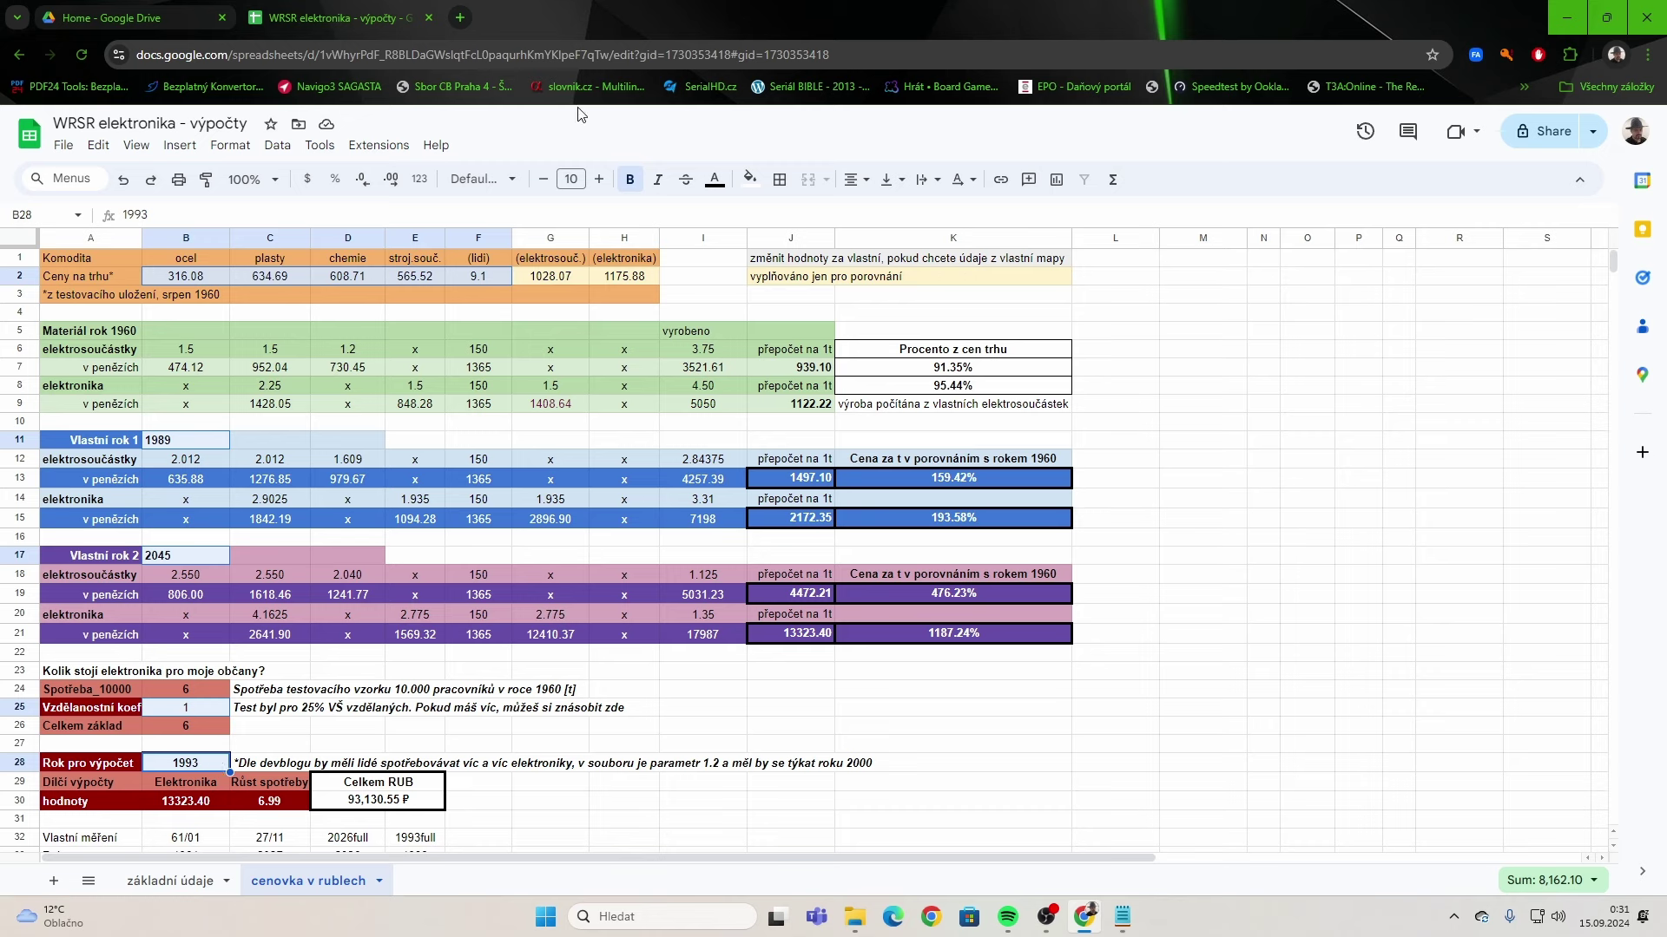
pyautogui.click(751, 181)
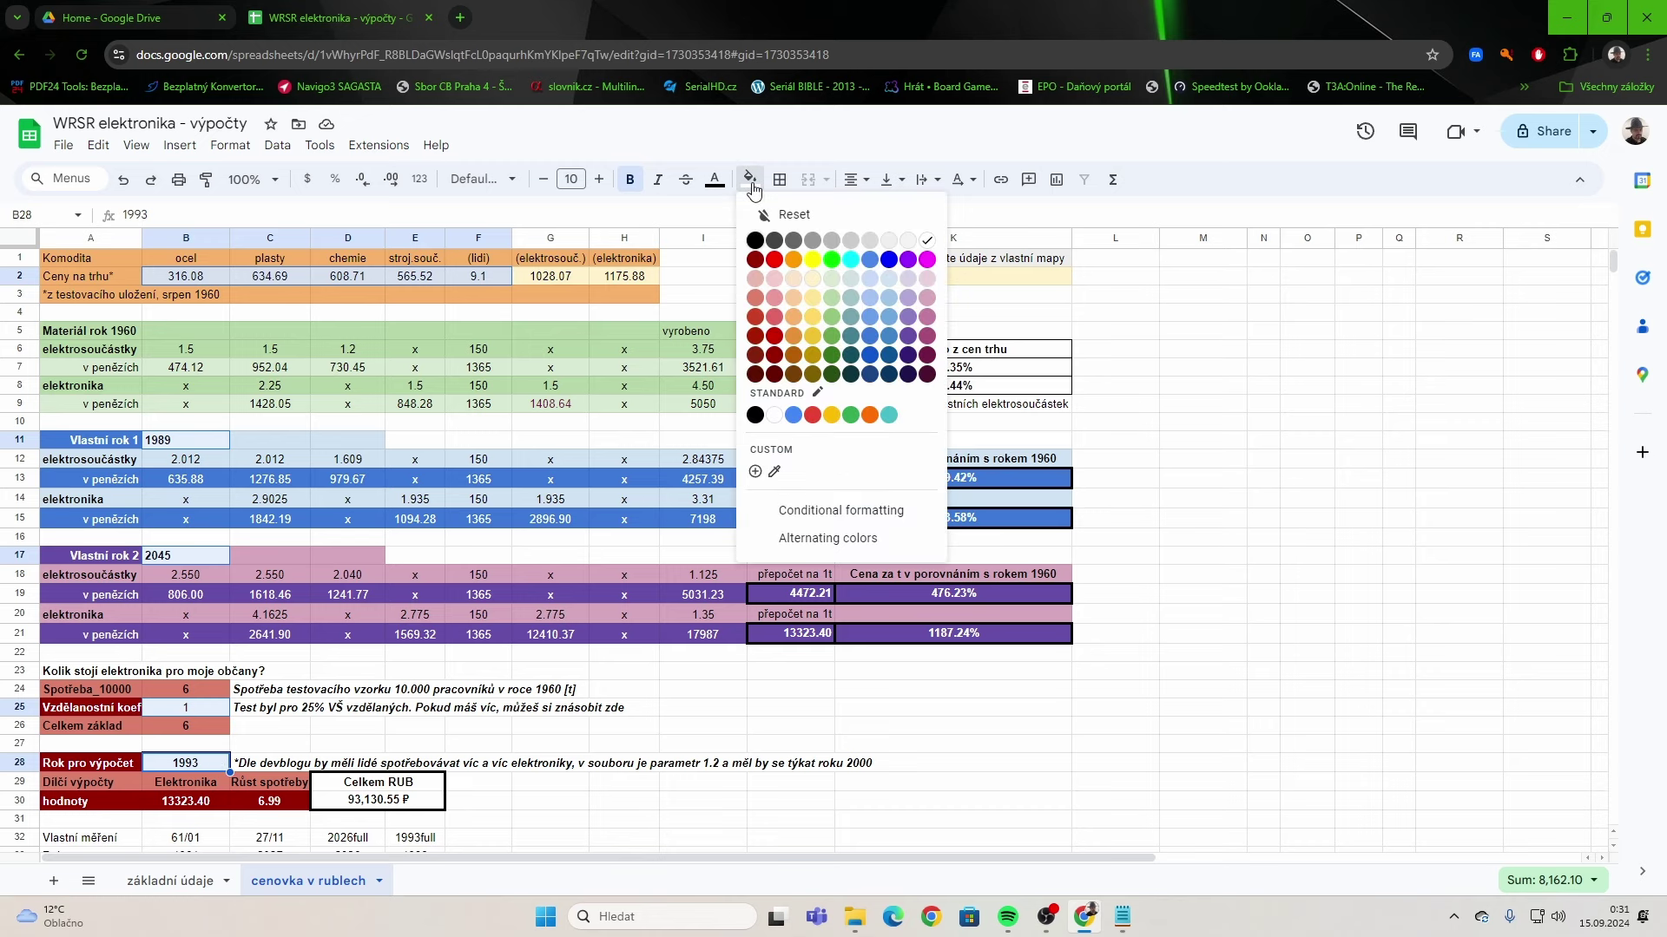
pyautogui.click(908, 240)
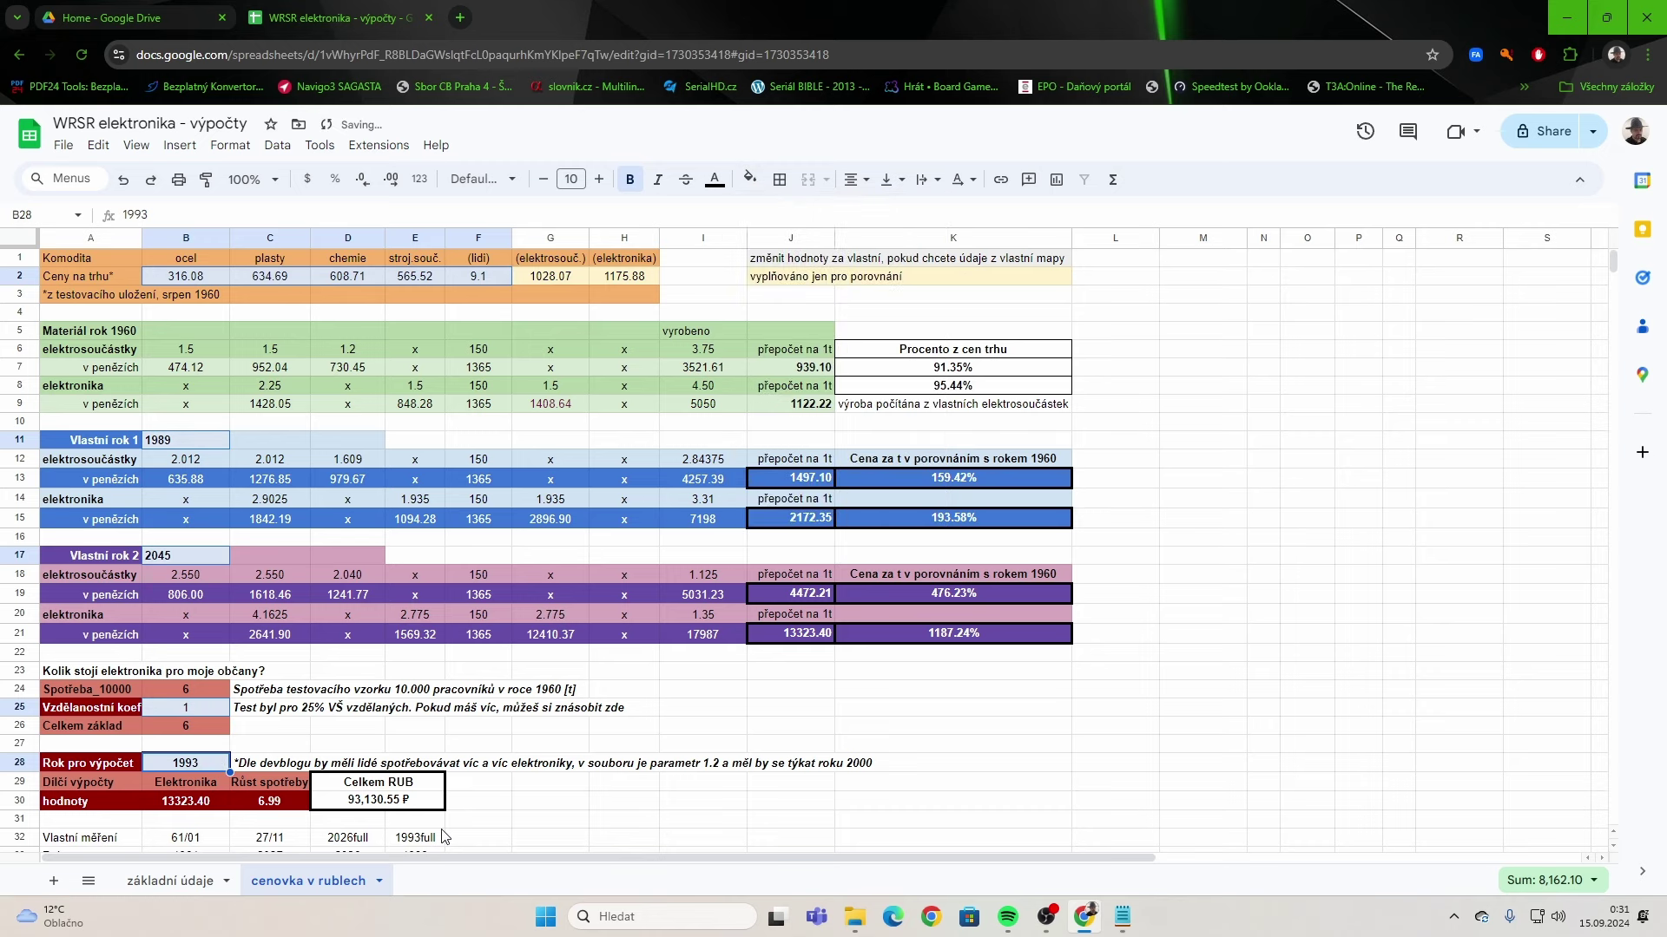
# Fill the Celkem RUB block D29:E30 with light red berry 3.
pyautogui.moveTo(386, 800); pyautogui.dragTo(382, 790)
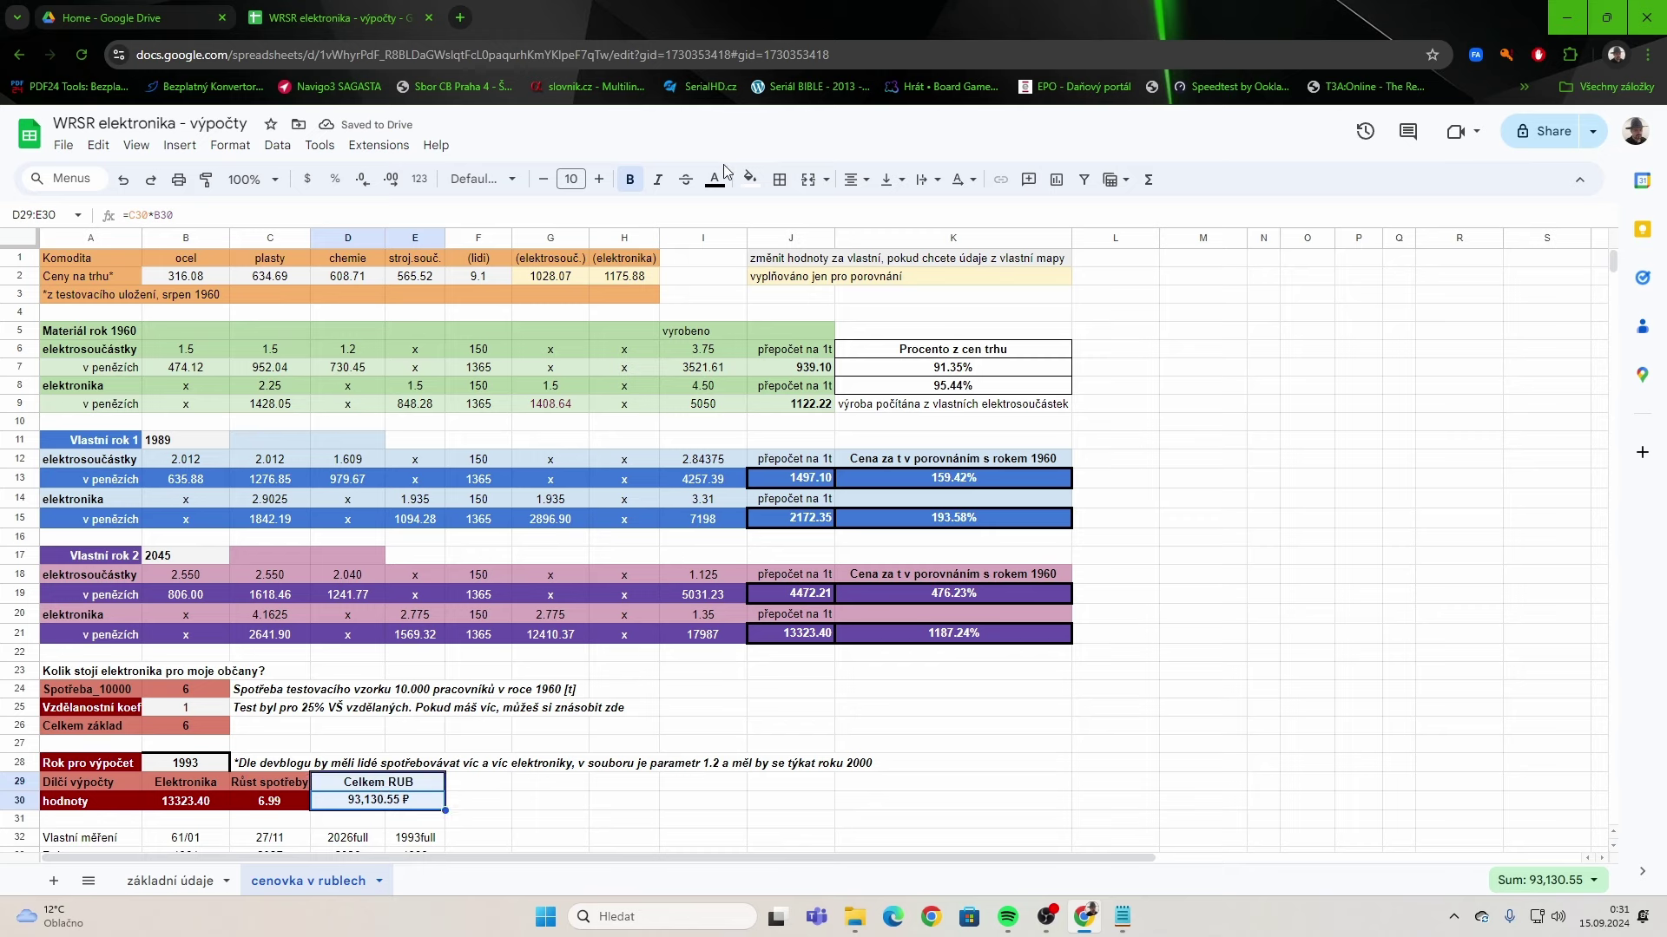
pyautogui.click(750, 179)
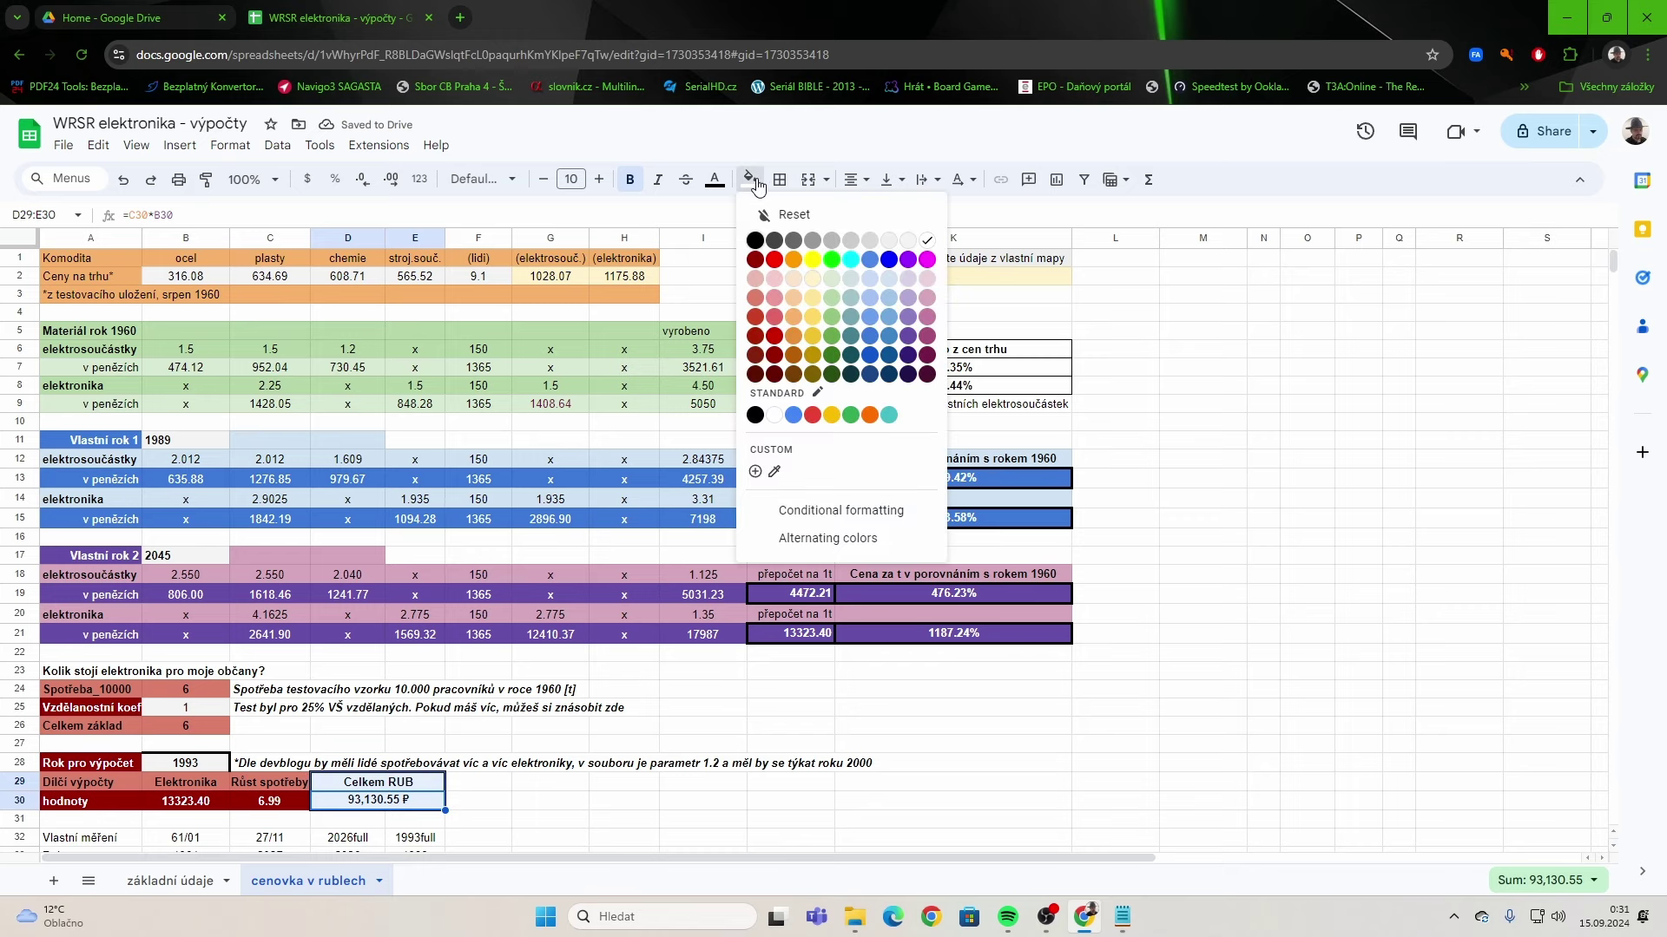
pyautogui.click(794, 278)
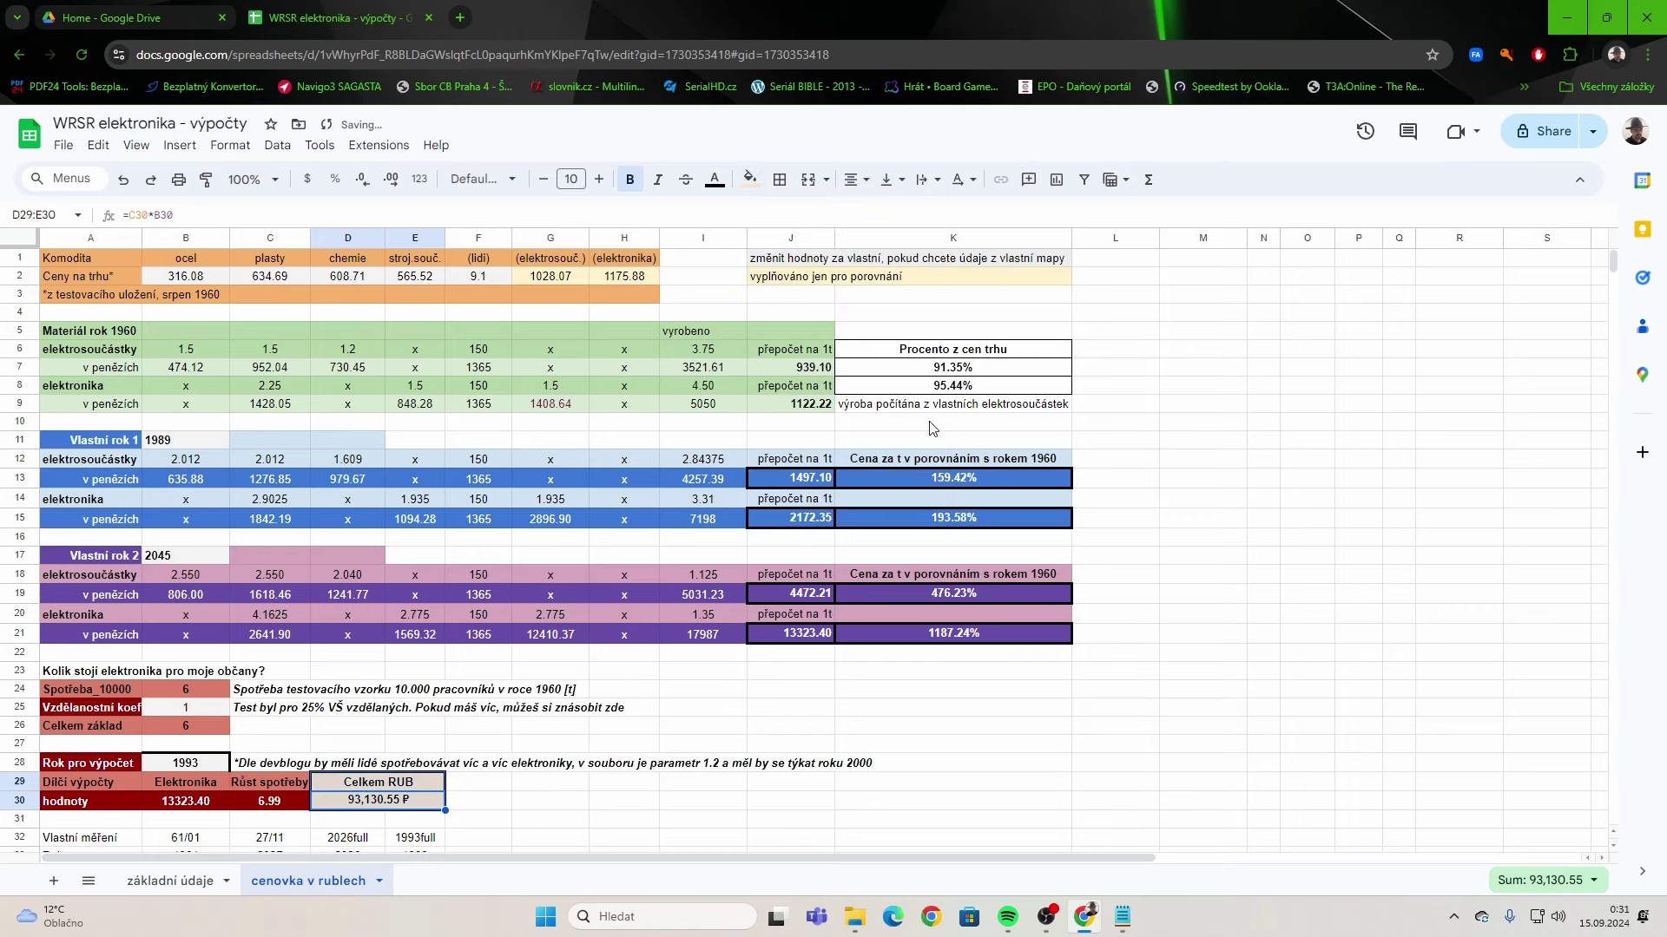
pyautogui.click(750, 180)
pyautogui.click(754, 279)
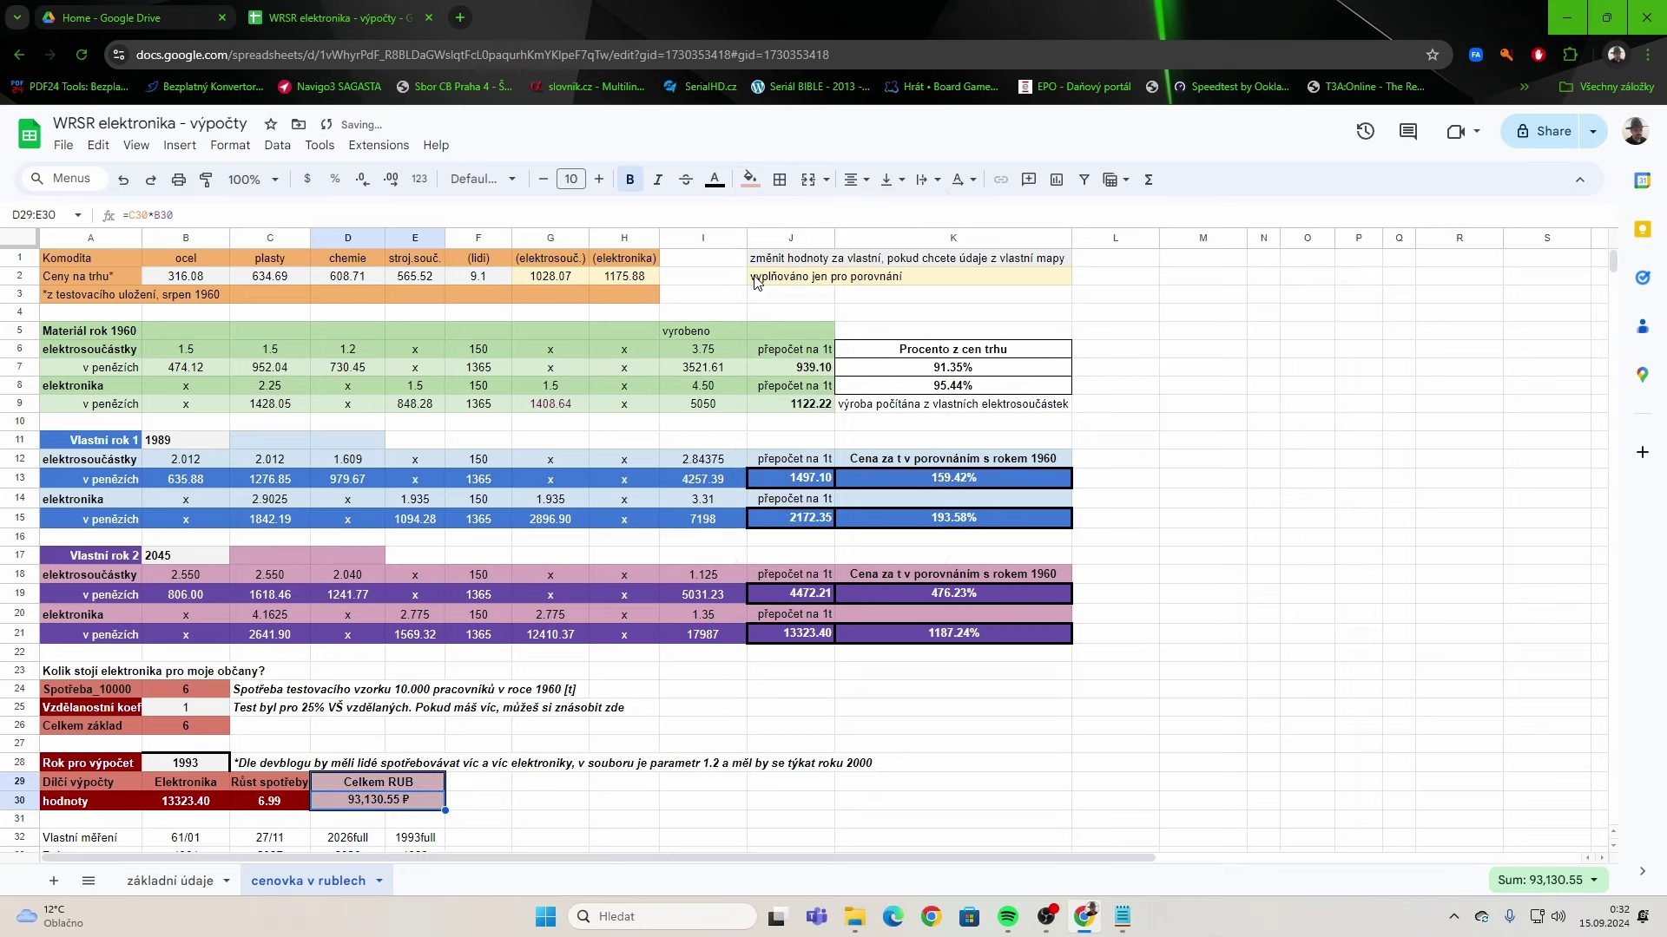
pyautogui.click(539, 745)
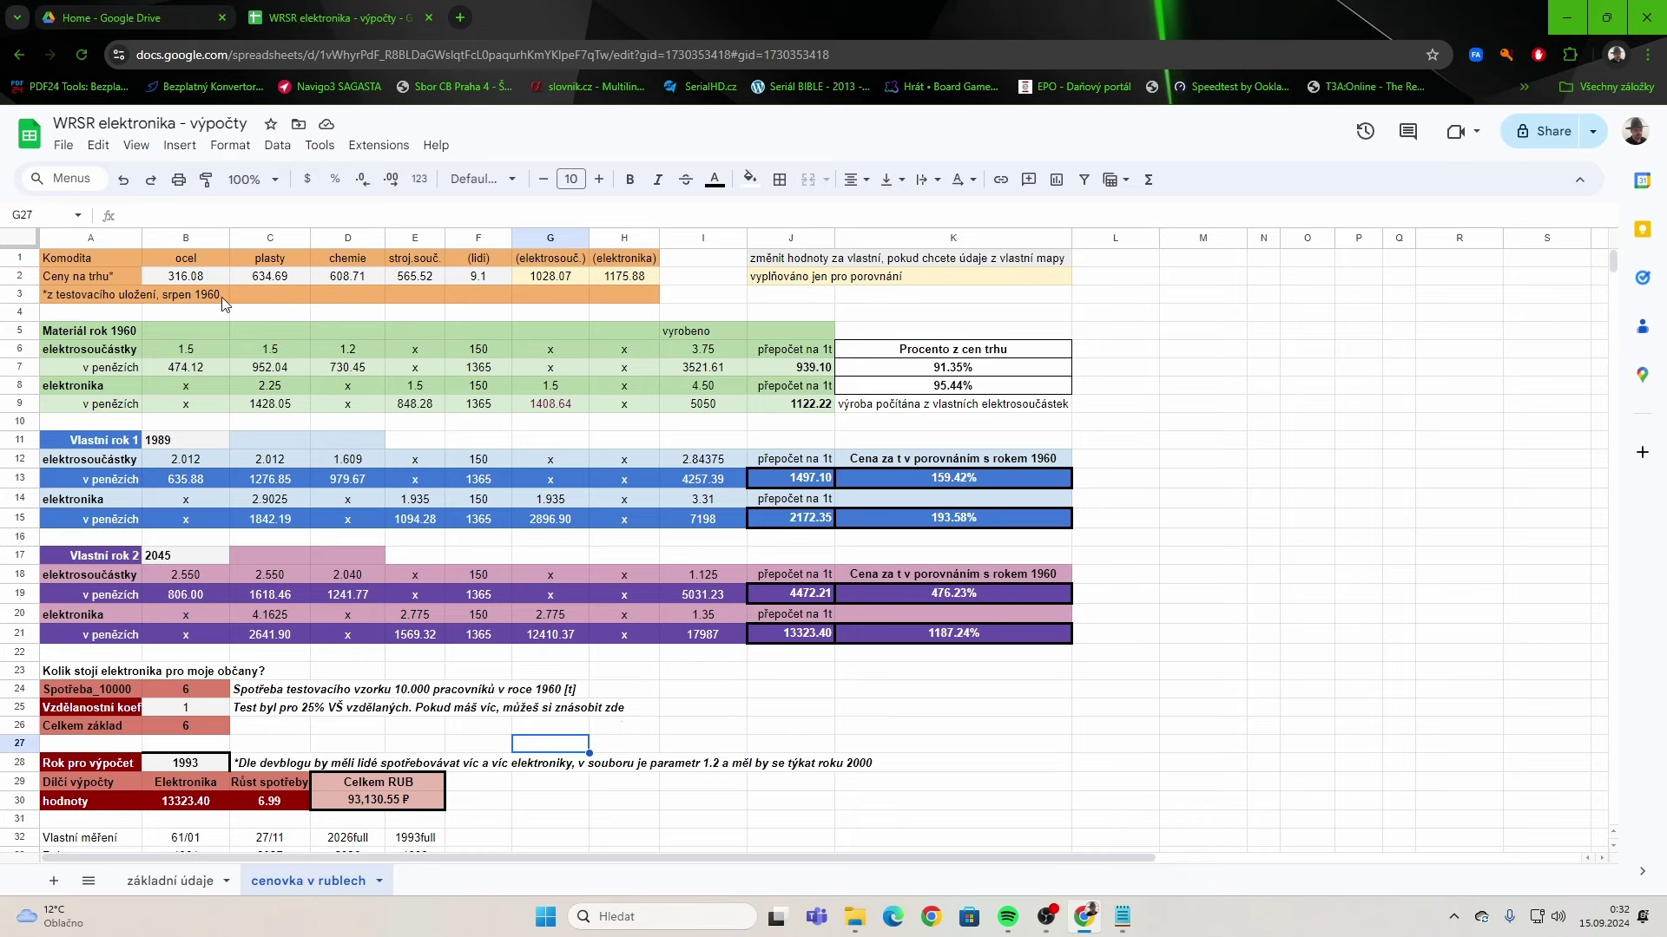
# Fill the Procento z cen trhu cells K6:K8 with light green 2 to match the 1960 material block.
pyautogui.moveTo(69, 315); pyautogui.dragTo(808, 406)
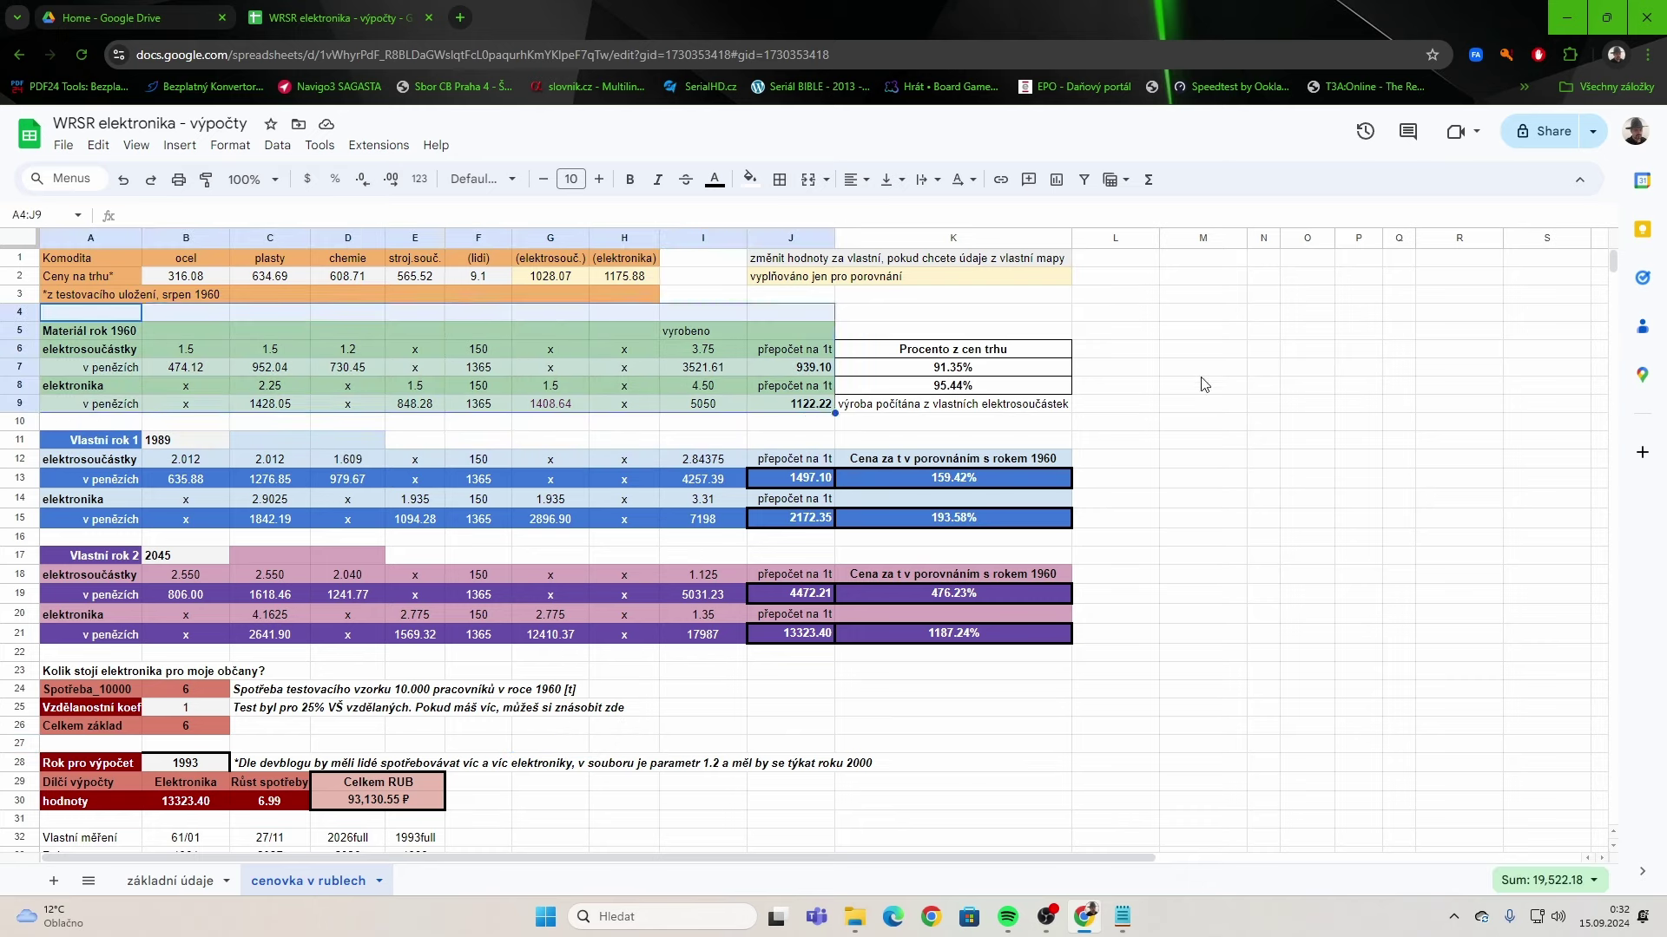
pyautogui.moveTo(1056, 392); pyautogui.dragTo(990, 350)
pyautogui.click(754, 182)
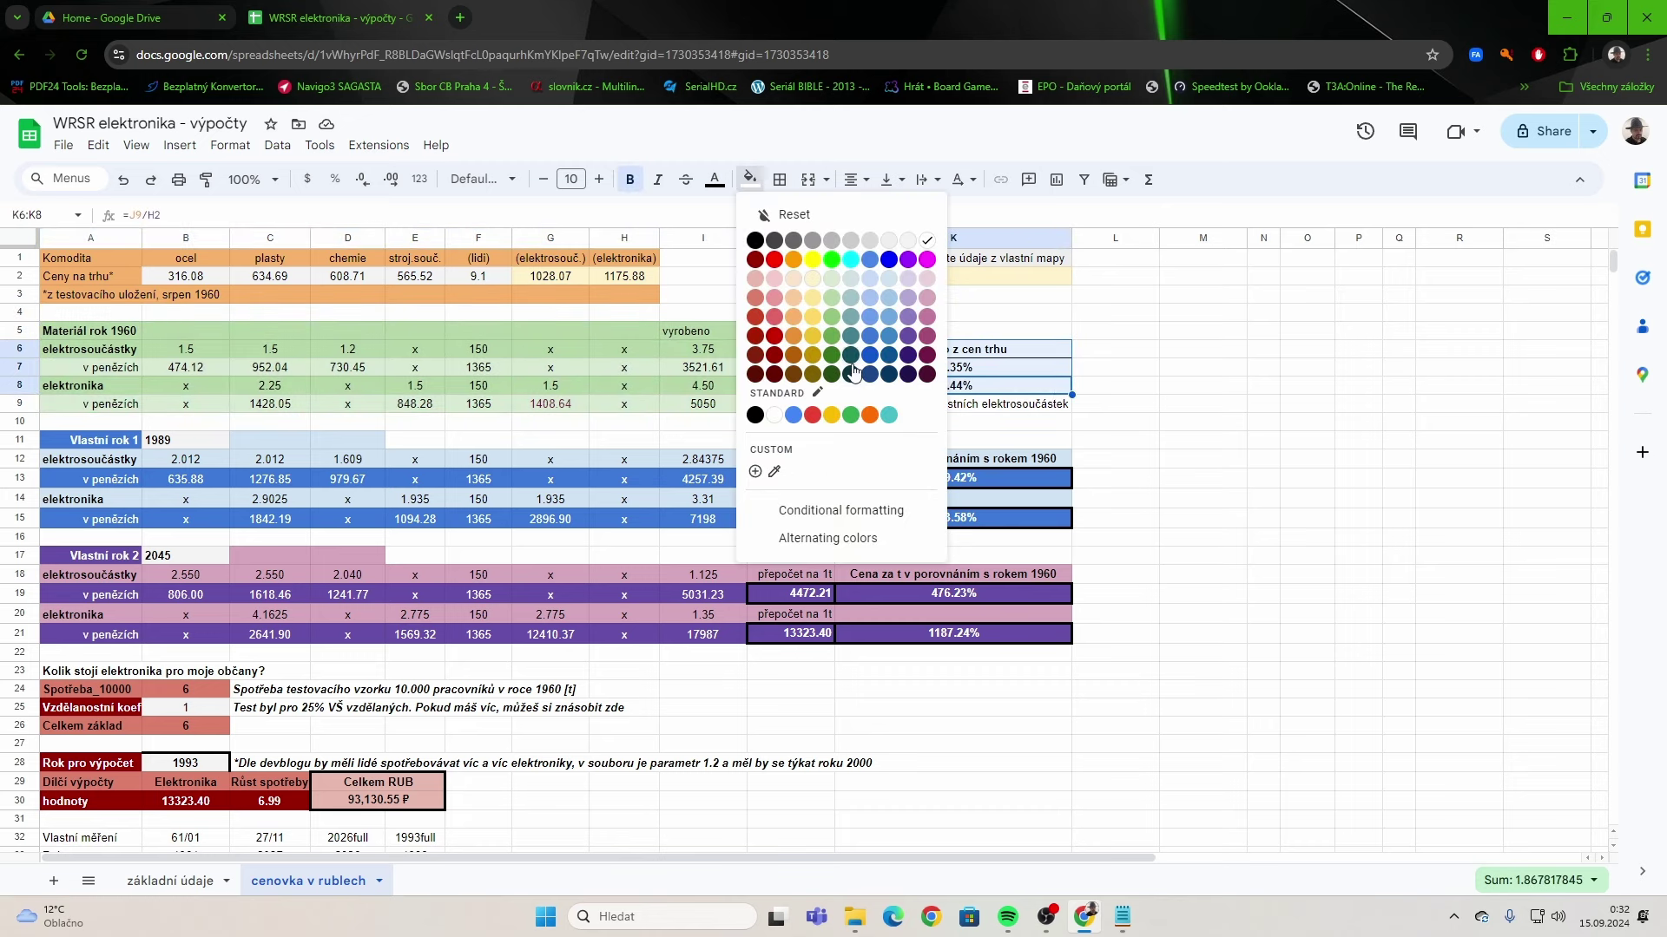
pyautogui.click(832, 297)
pyautogui.click(1202, 386)
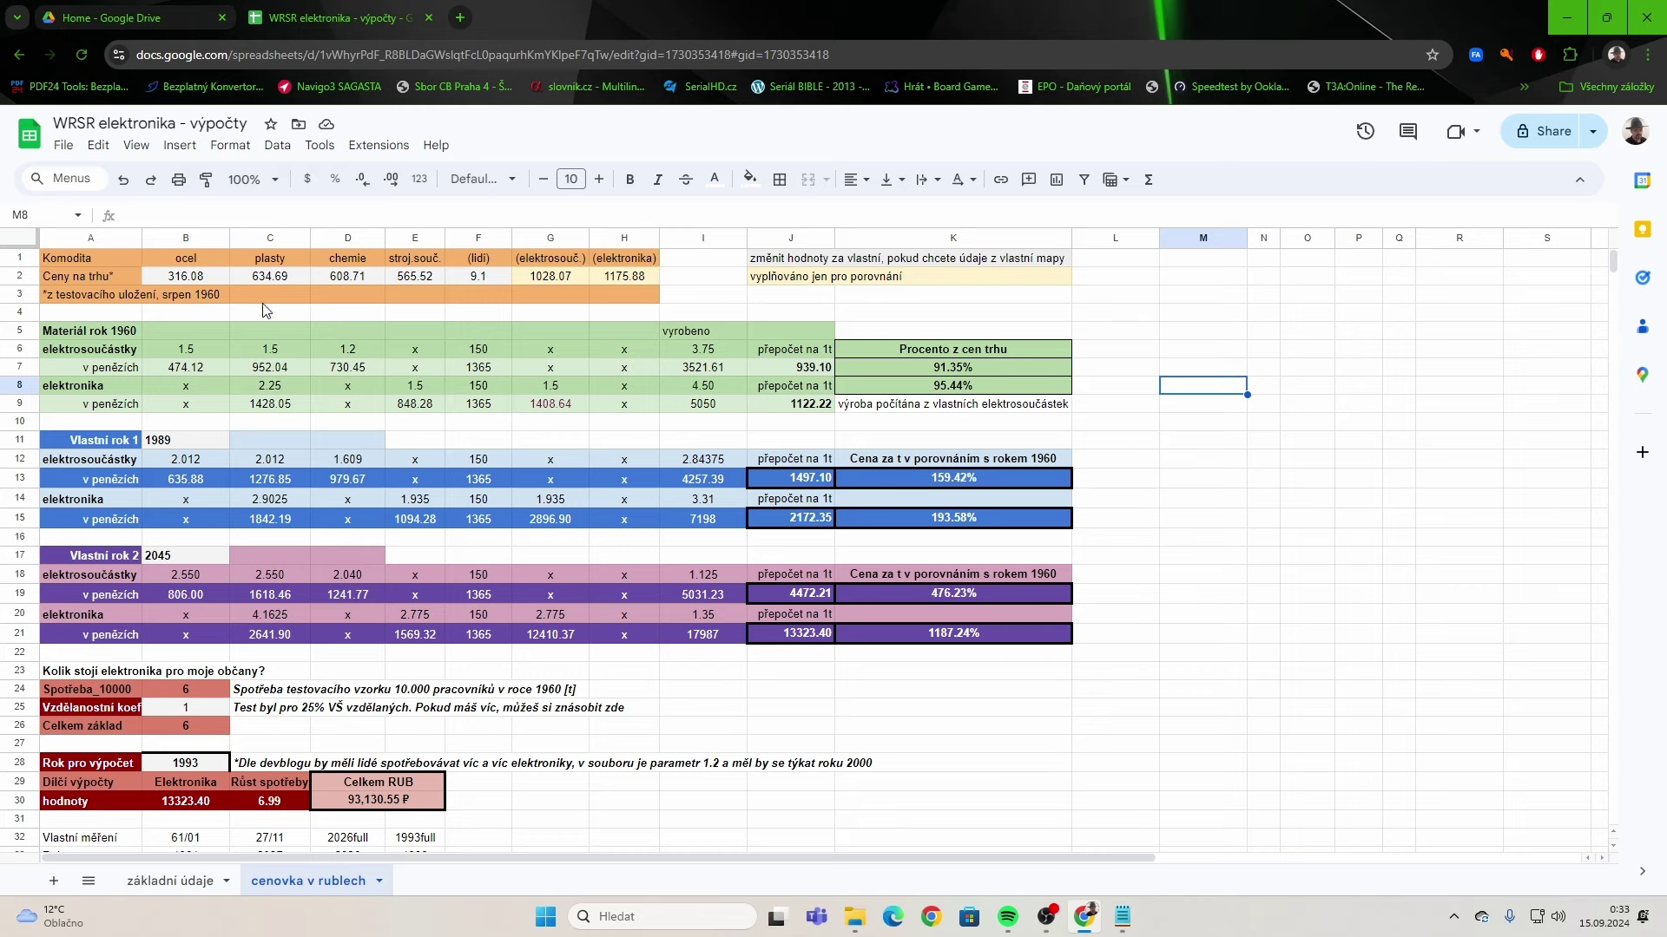
# Inspect the 1960 elektrosoučástky material and worker quantities in row 6 and their cost formulas in row 7.
pyautogui.click(179, 351)
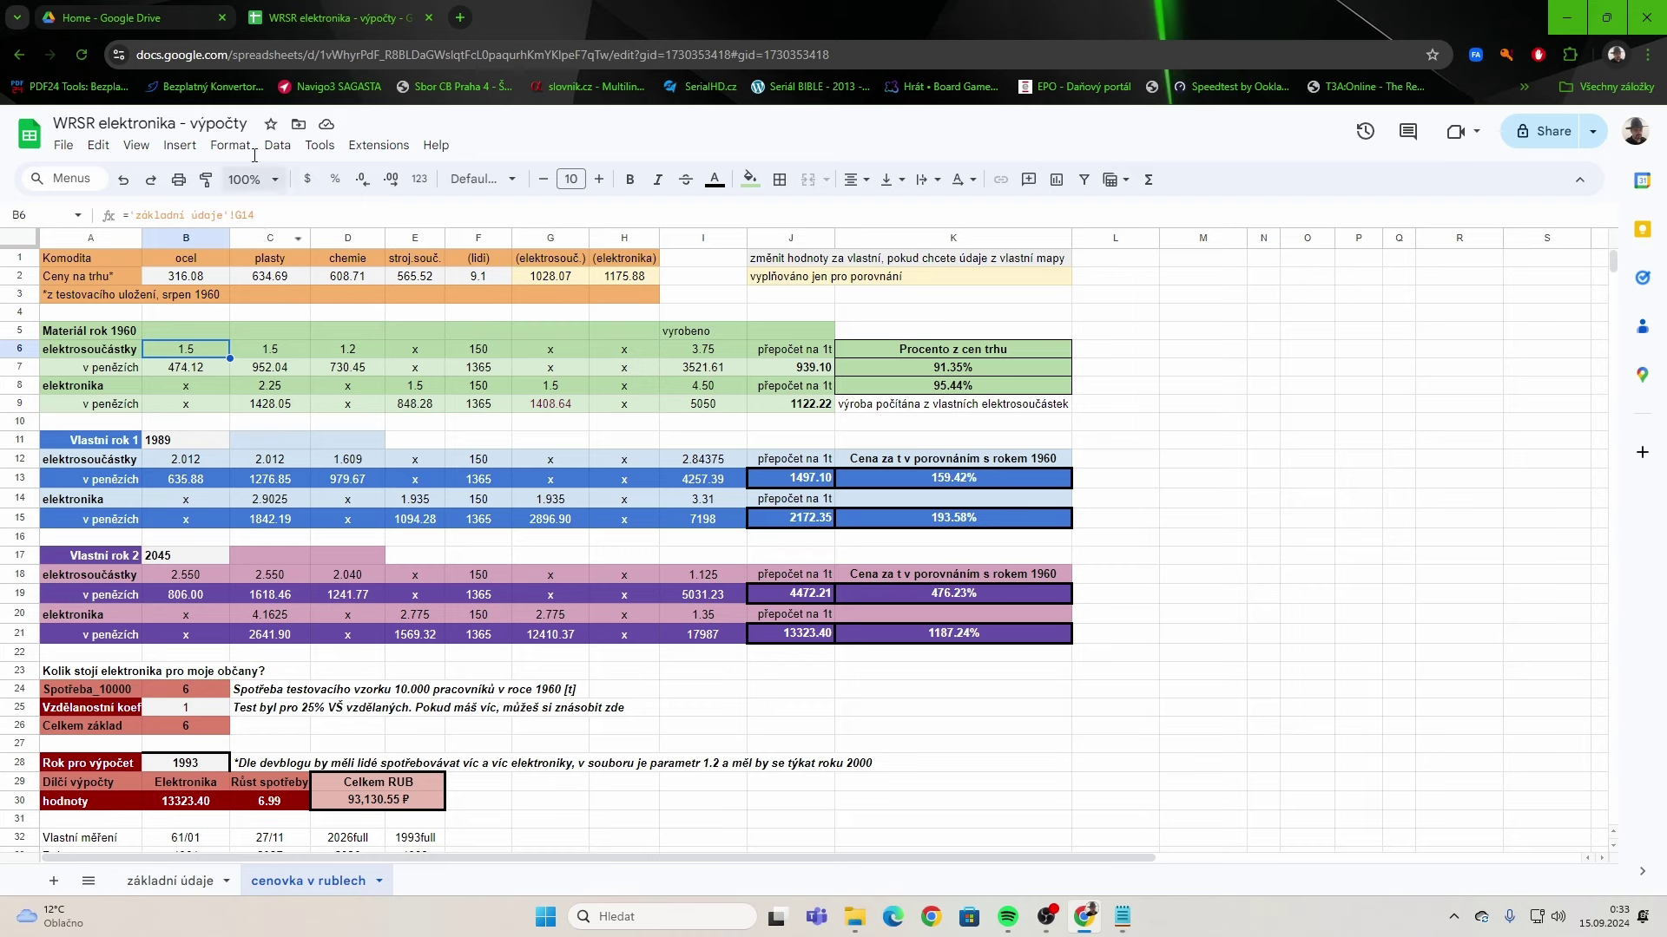
pyautogui.click(295, 348)
pyautogui.click(378, 350)
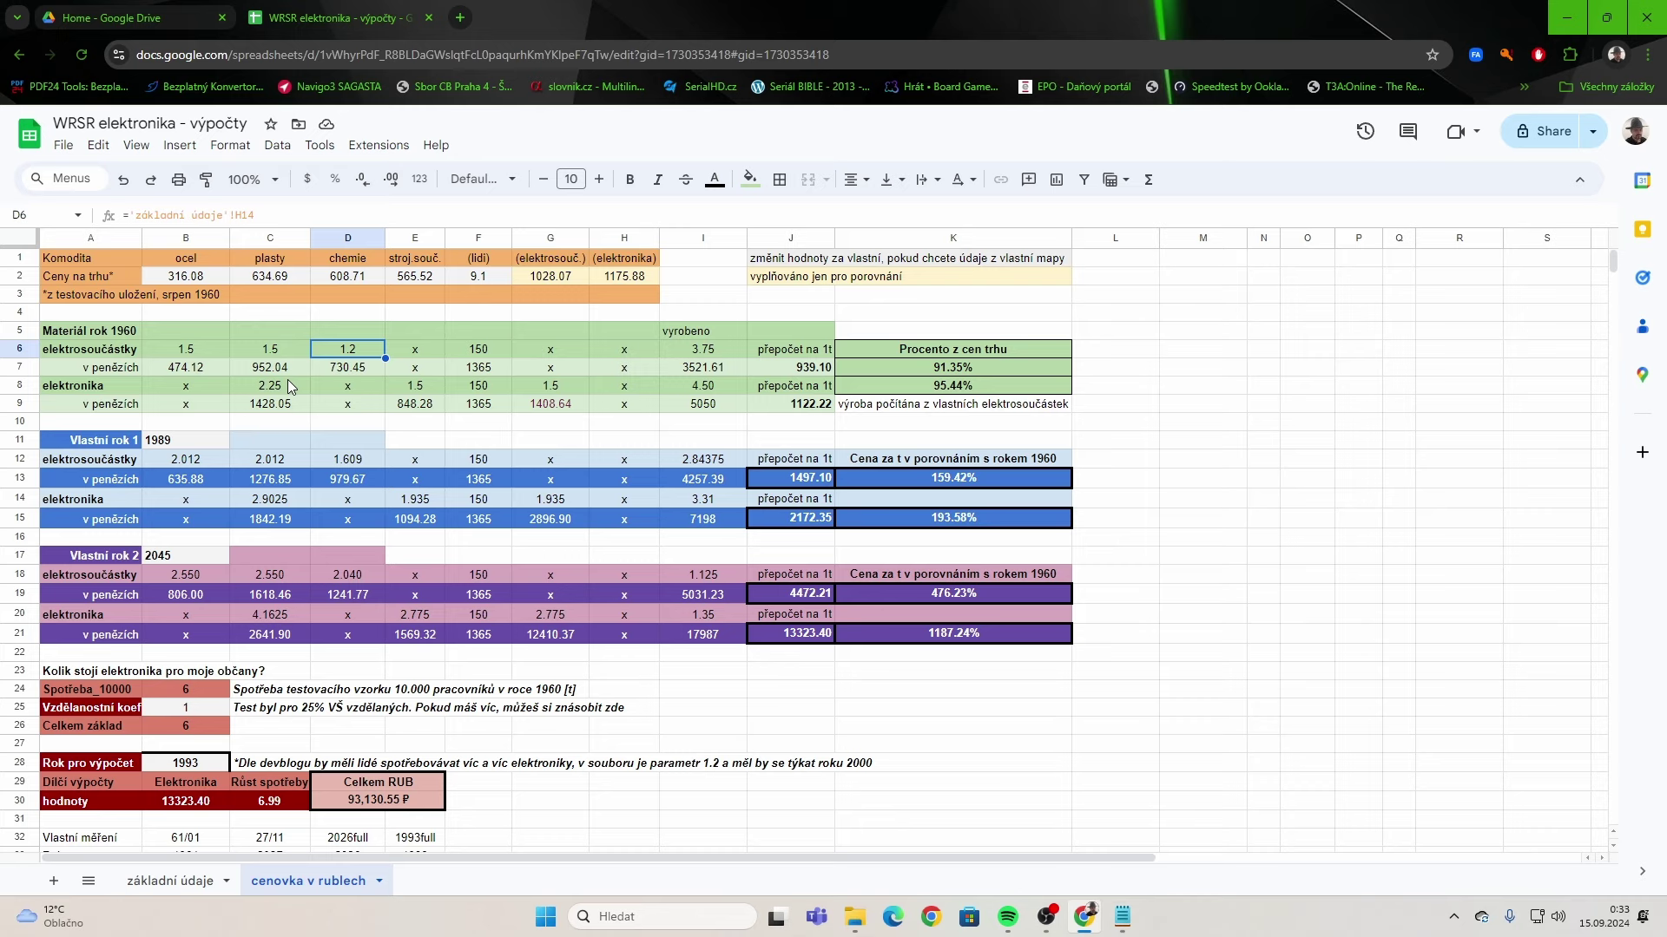
pyautogui.click(206, 370)
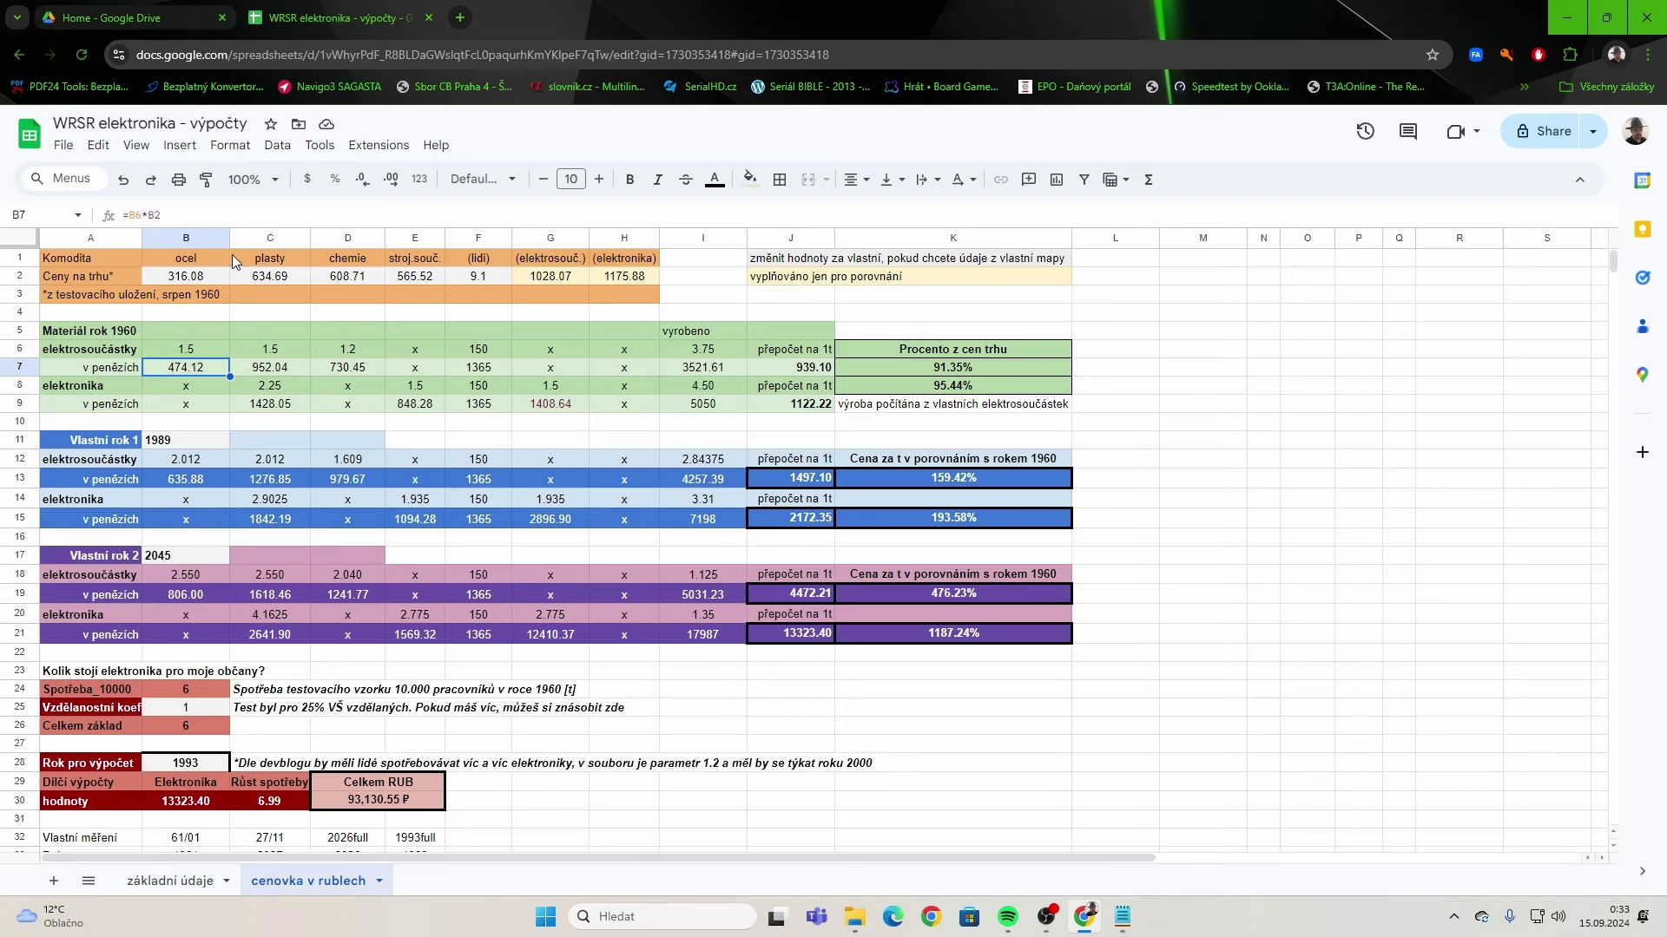
pyautogui.click(206, 351)
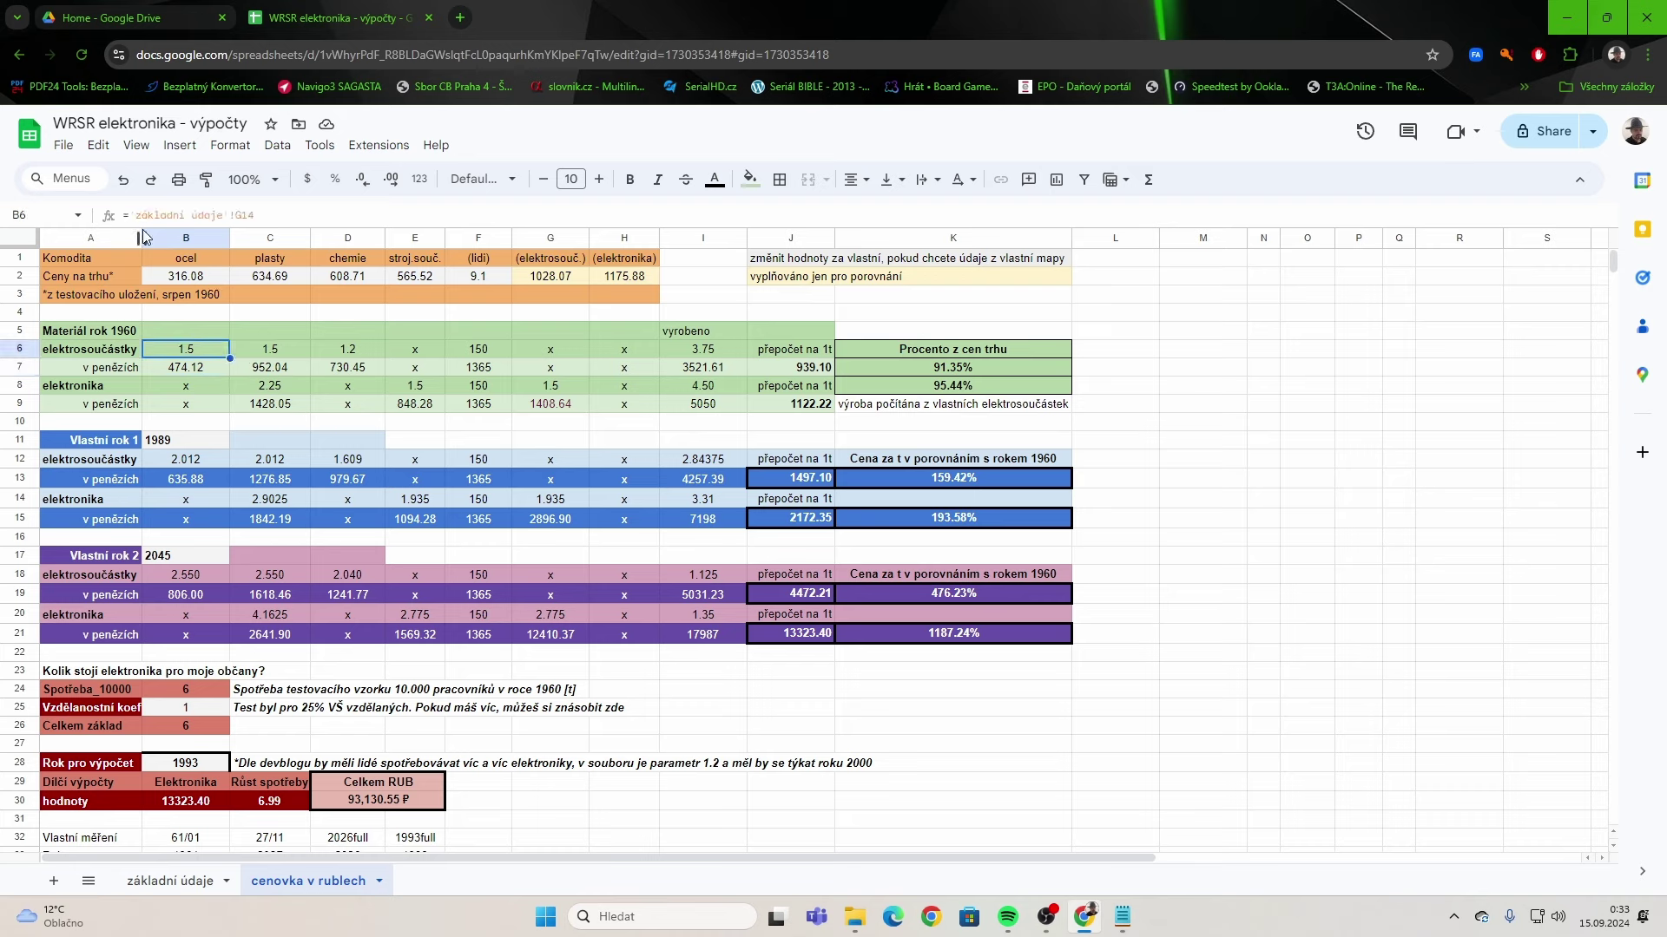
pyautogui.click(283, 357)
pyautogui.click(323, 359)
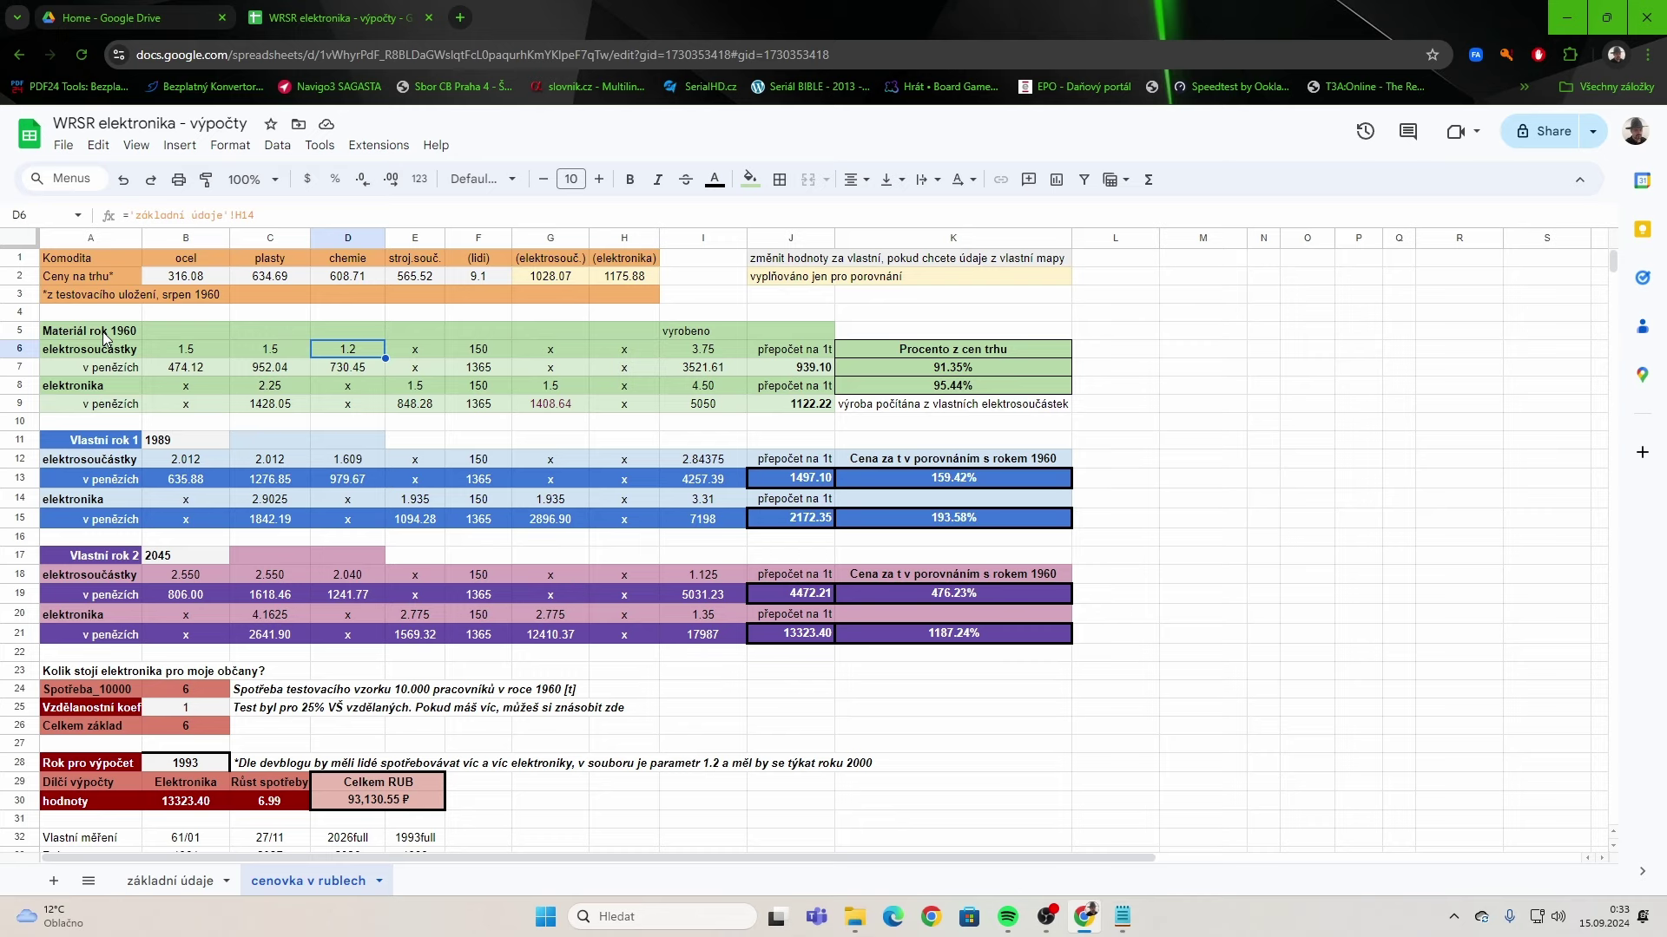
pyautogui.click(468, 354)
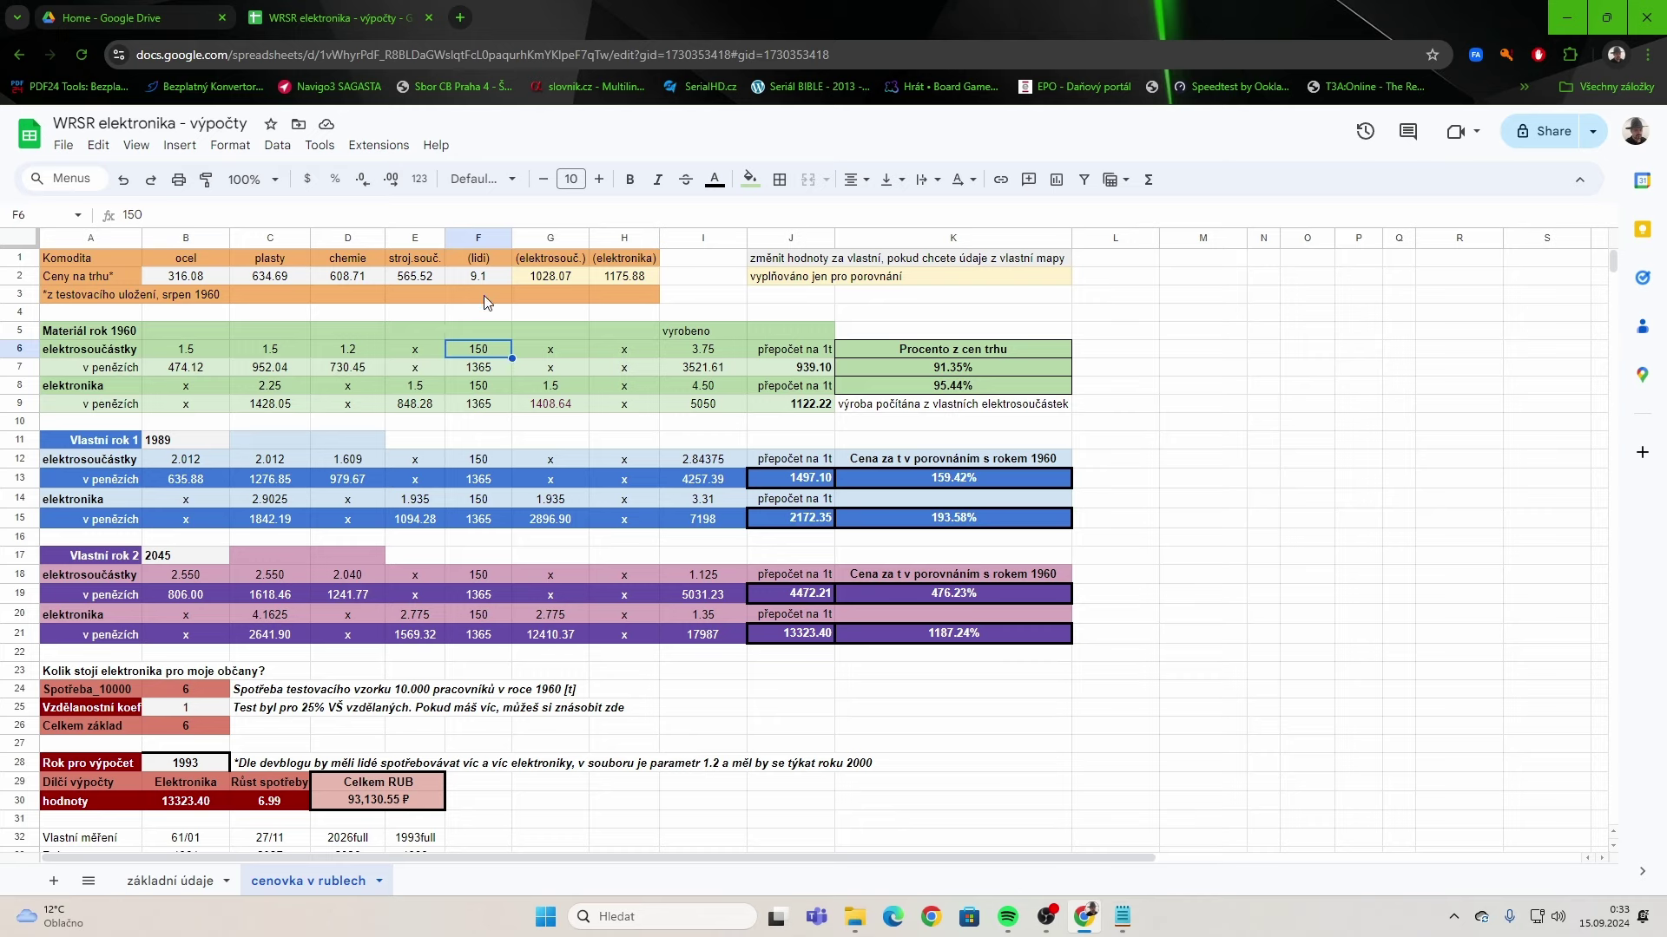
pyautogui.click(489, 371)
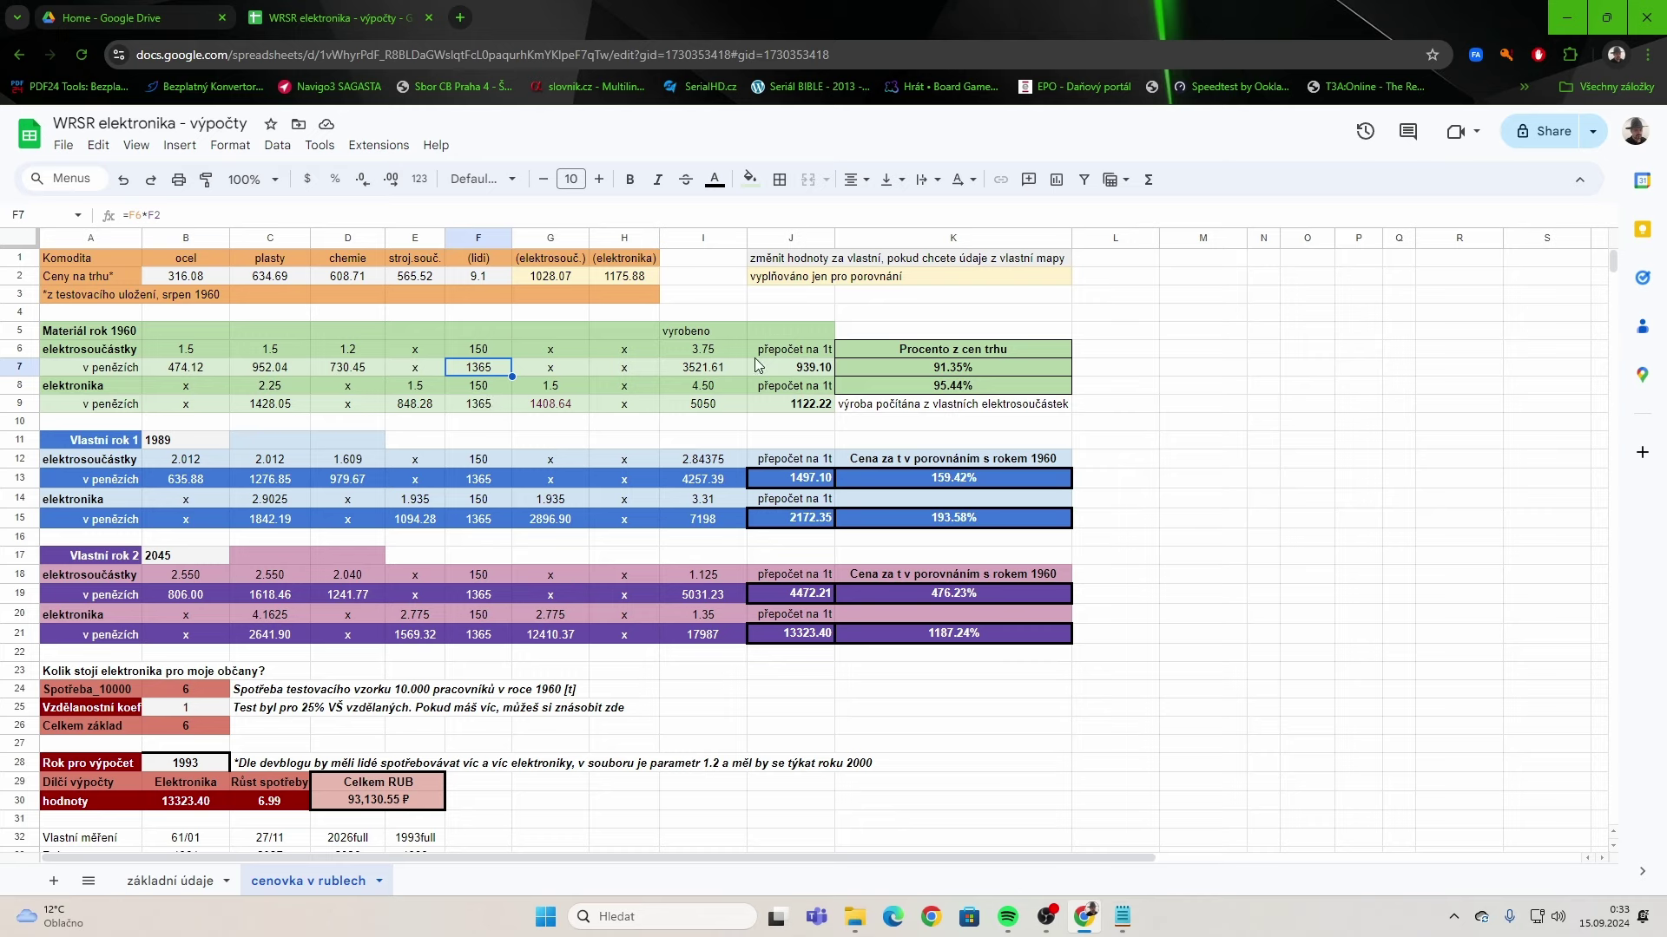
# Inspect the 1960 elektrosoučástky cost sum, produced quantity, price per 1t and percentage of market price.
pyautogui.click(708, 375)
pyautogui.hotkey('alt', 'shift', '=')
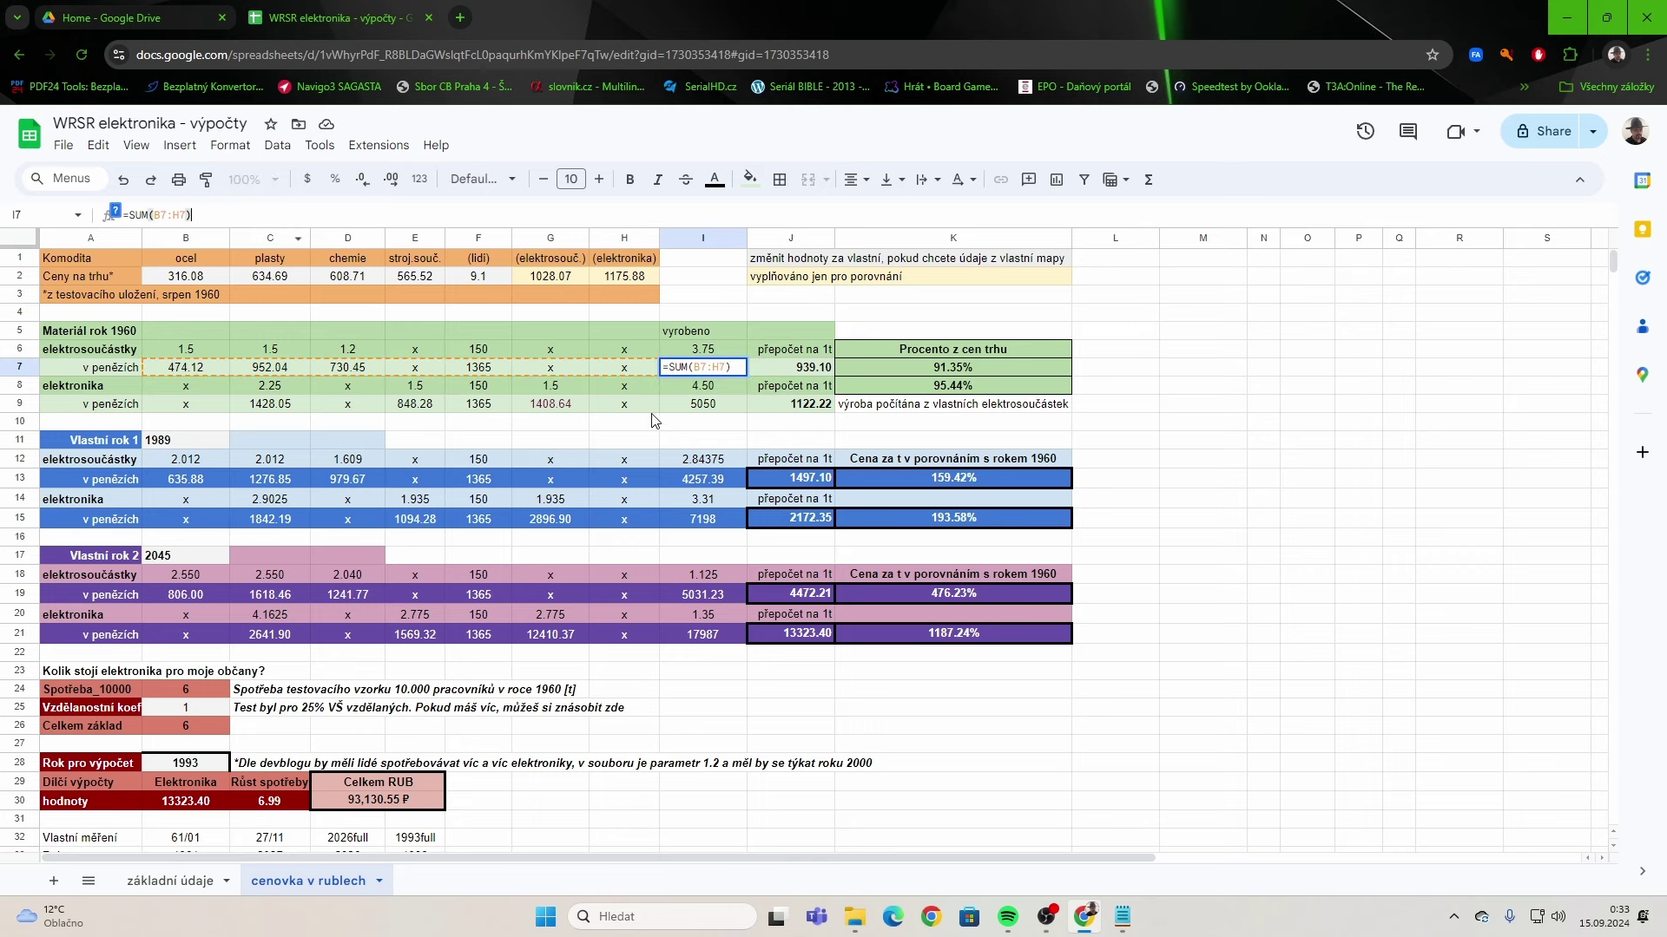
pyautogui.press('Return')
pyautogui.press('Up')
pyautogui.press('Up')
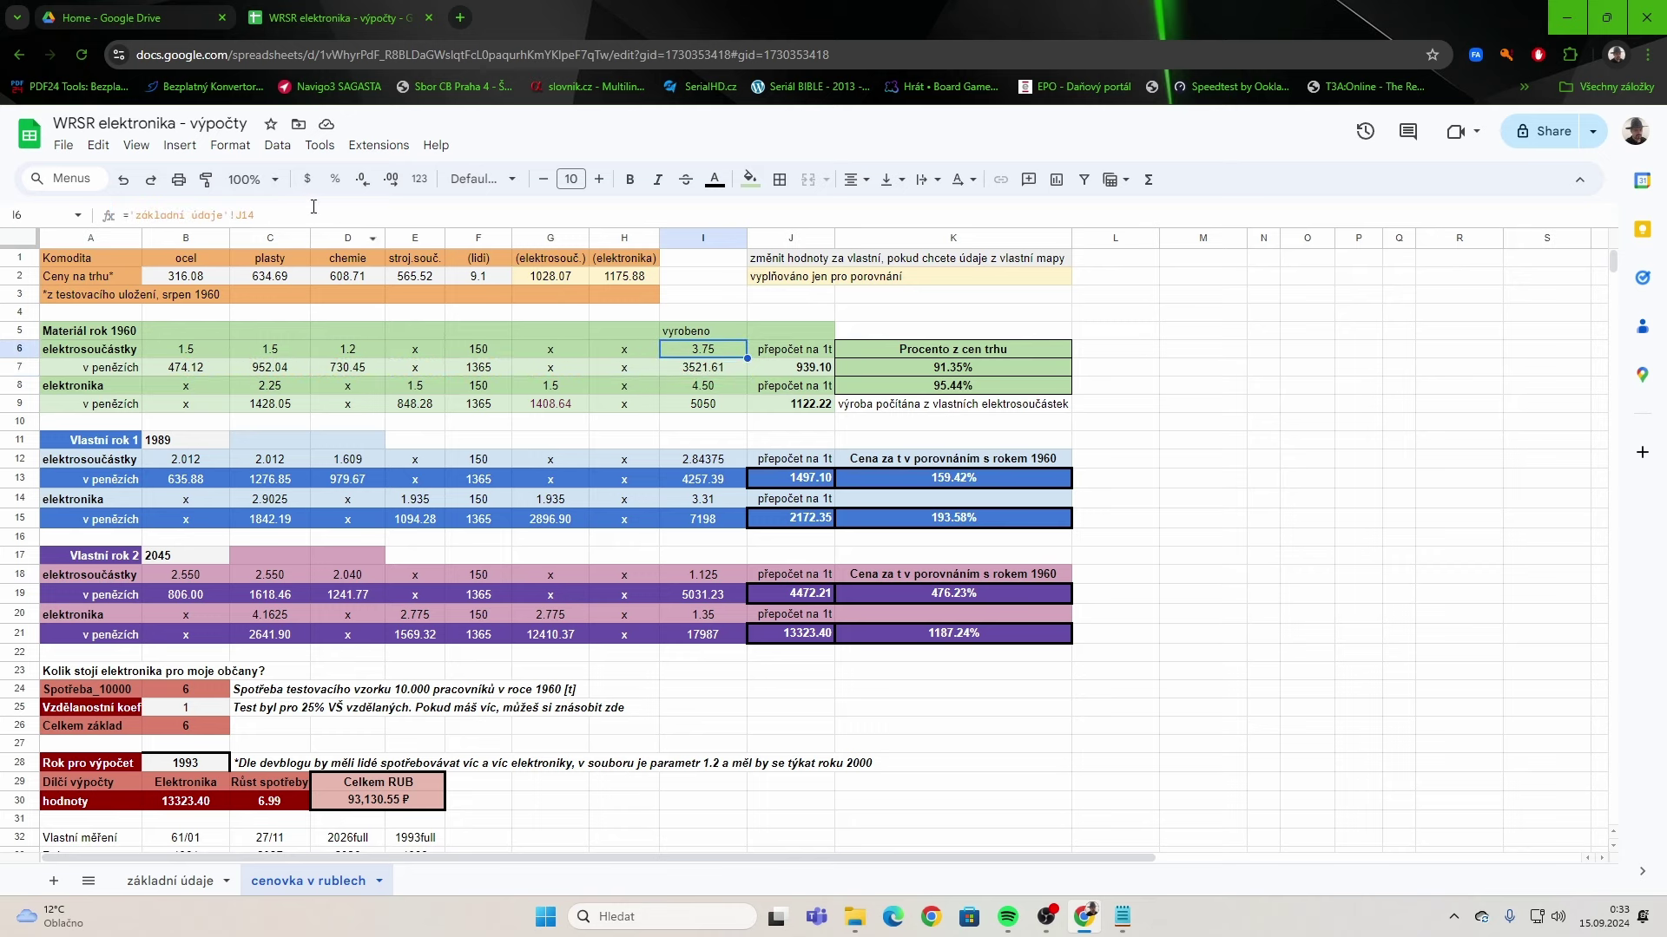
pyautogui.click(816, 374)
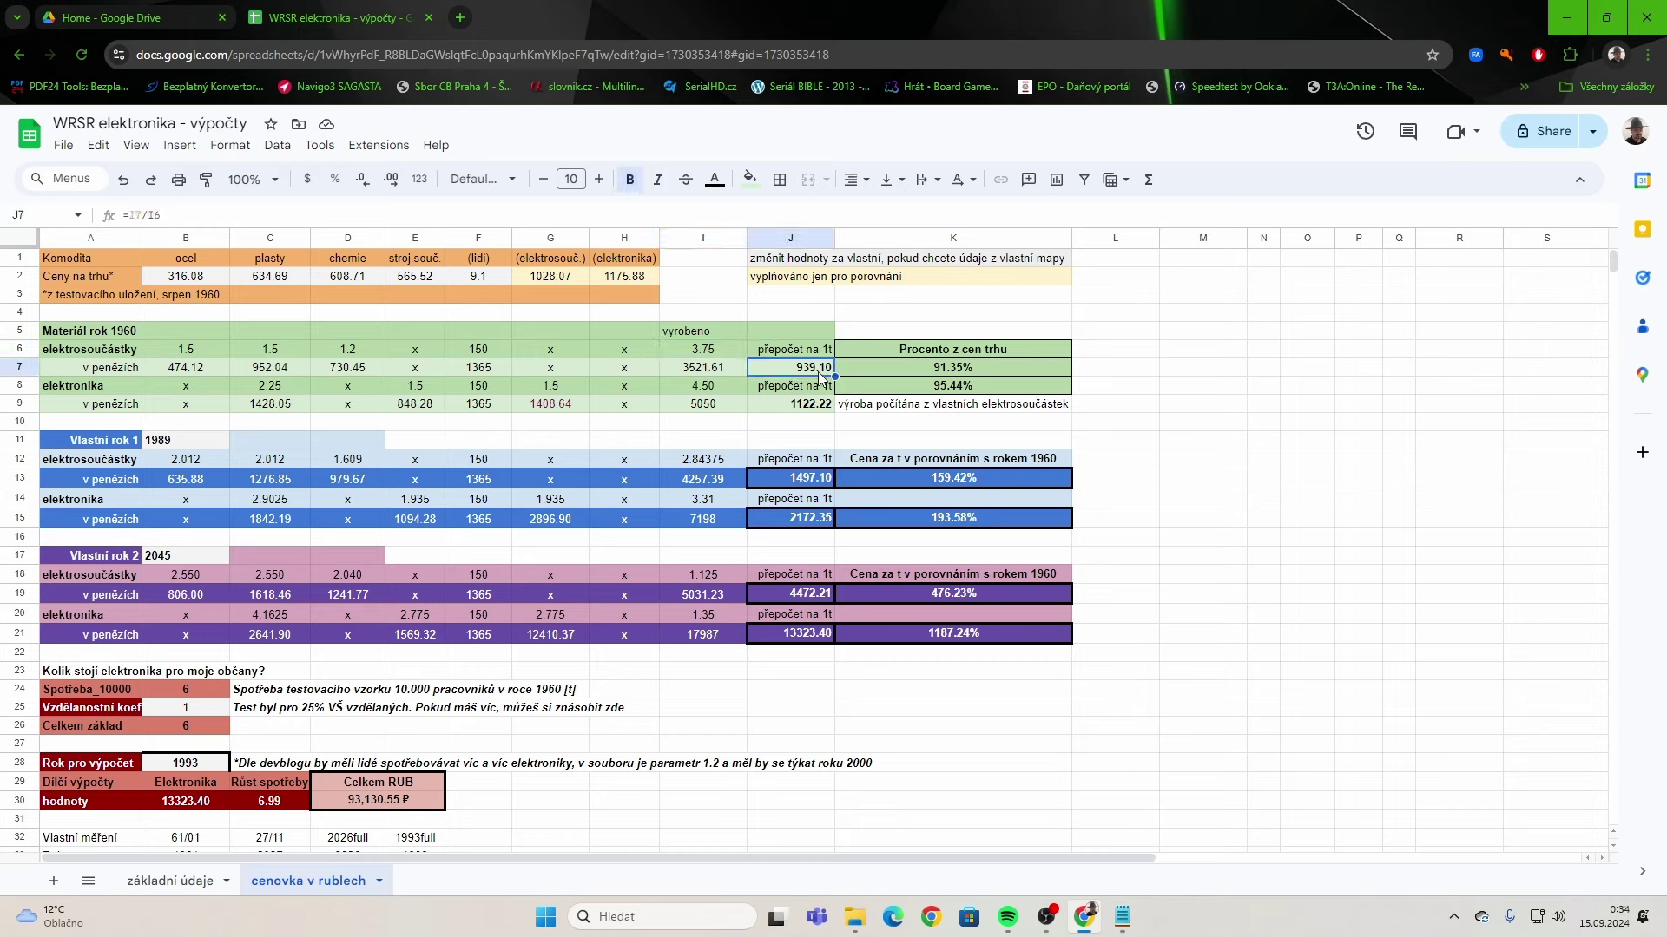
pyautogui.click(976, 367)
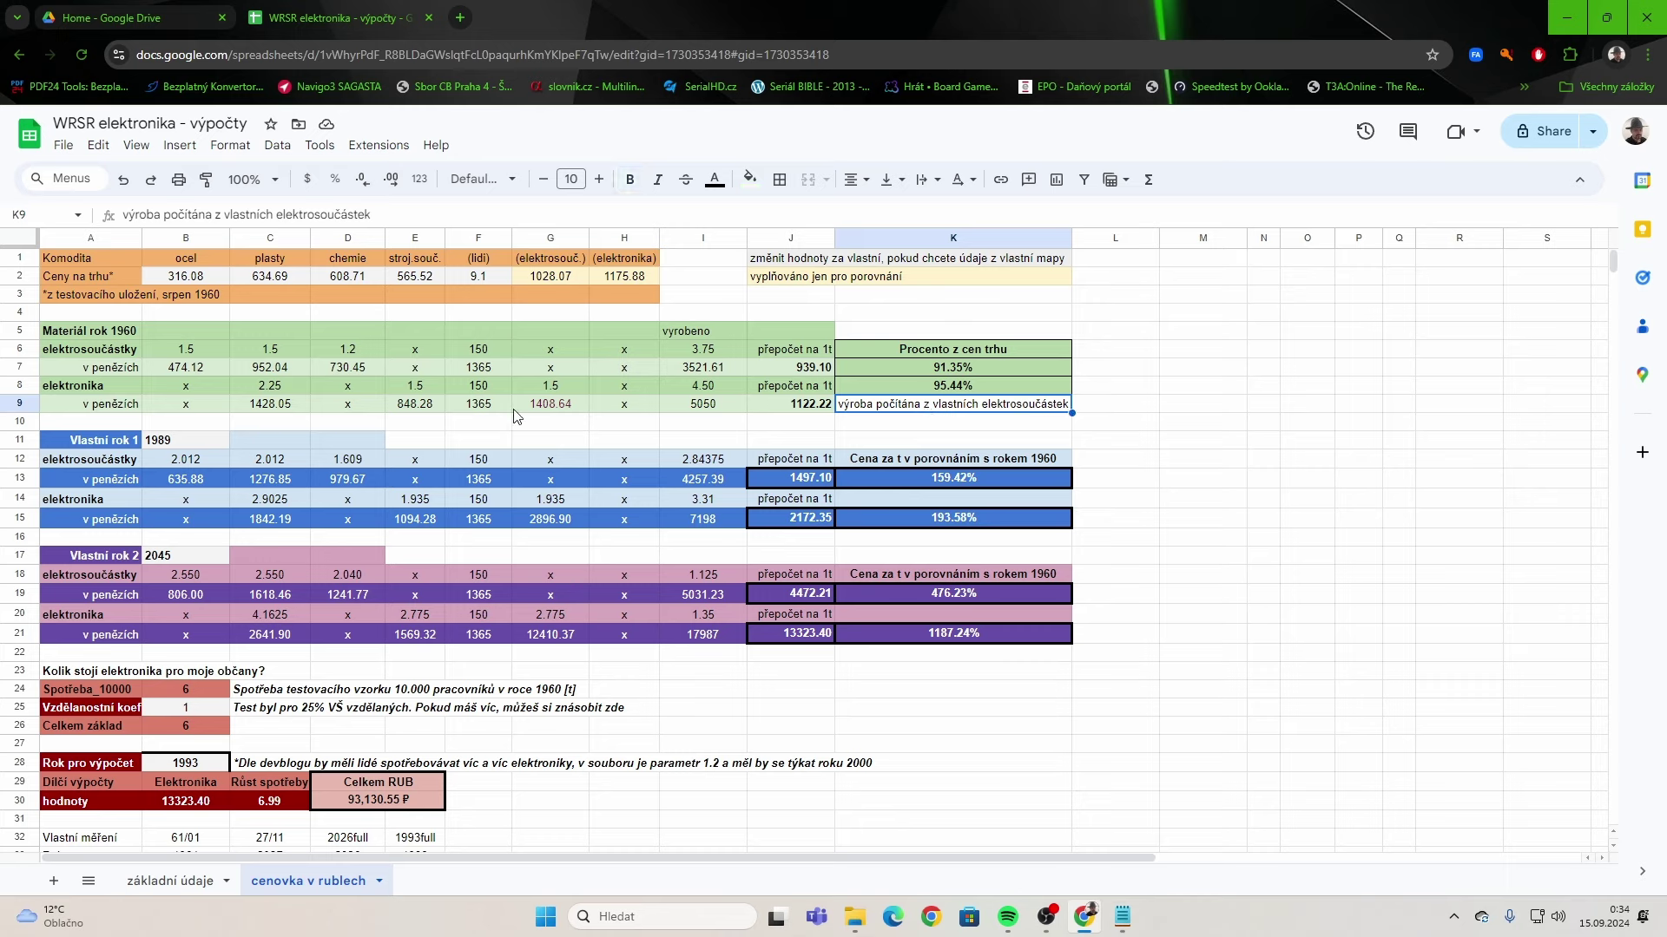
# Check the G9 component cost formula and color the K9 note výroba počítána z vlastních elektrosoučástek dark red.
pyautogui.click(550, 408)
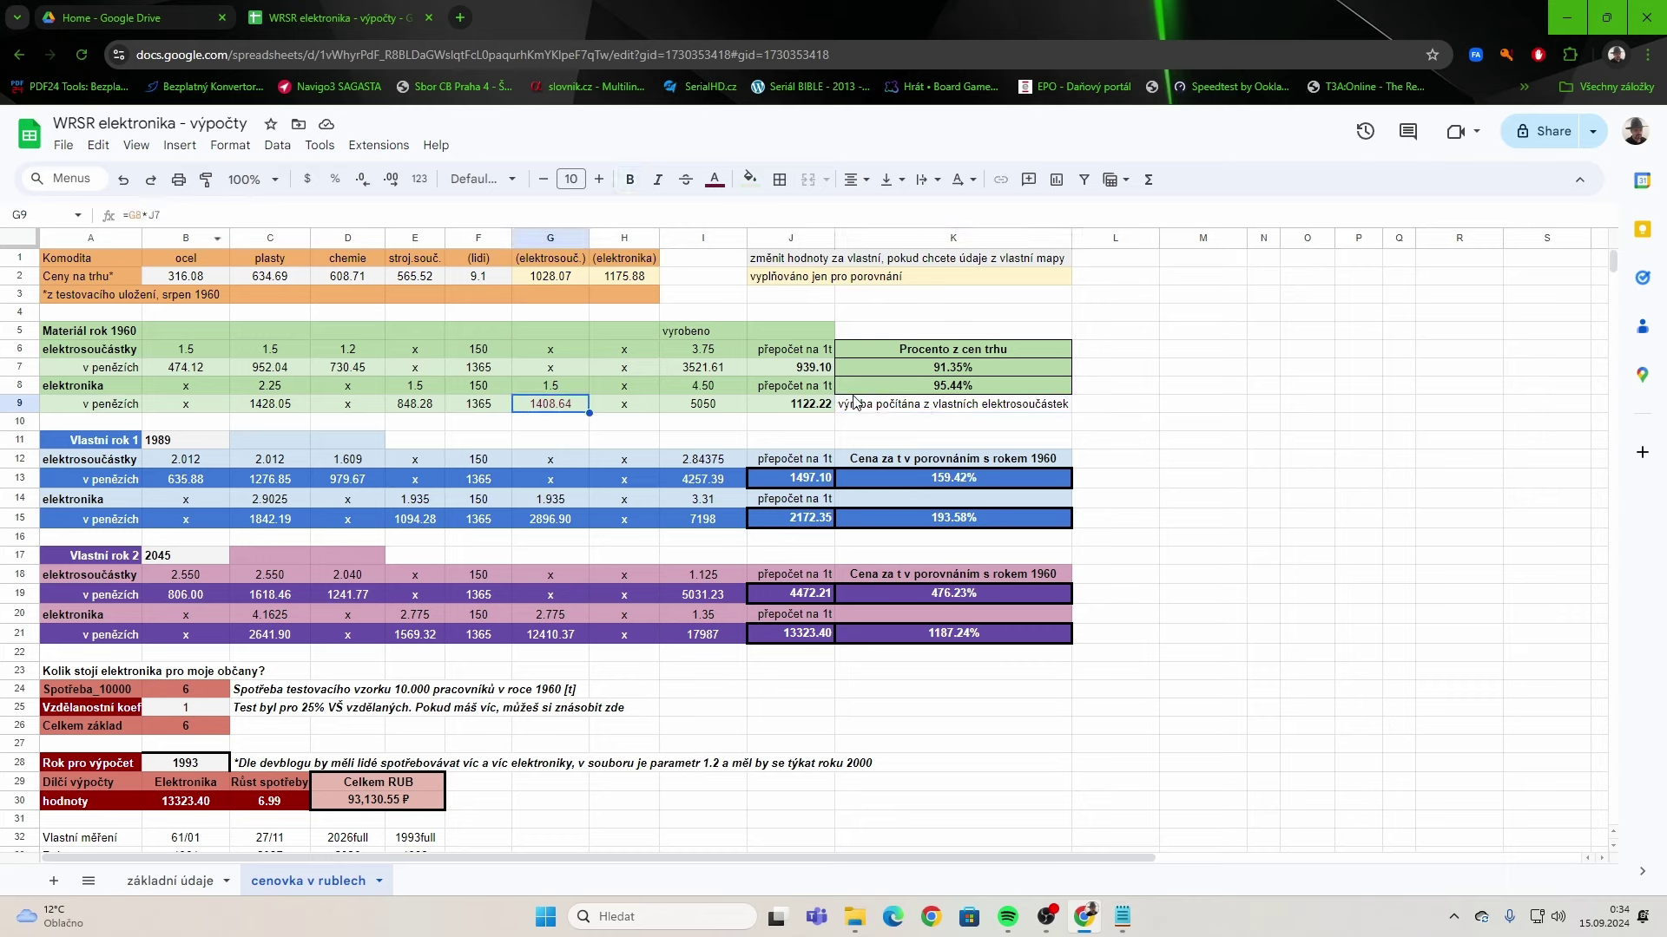
pyautogui.click(884, 410)
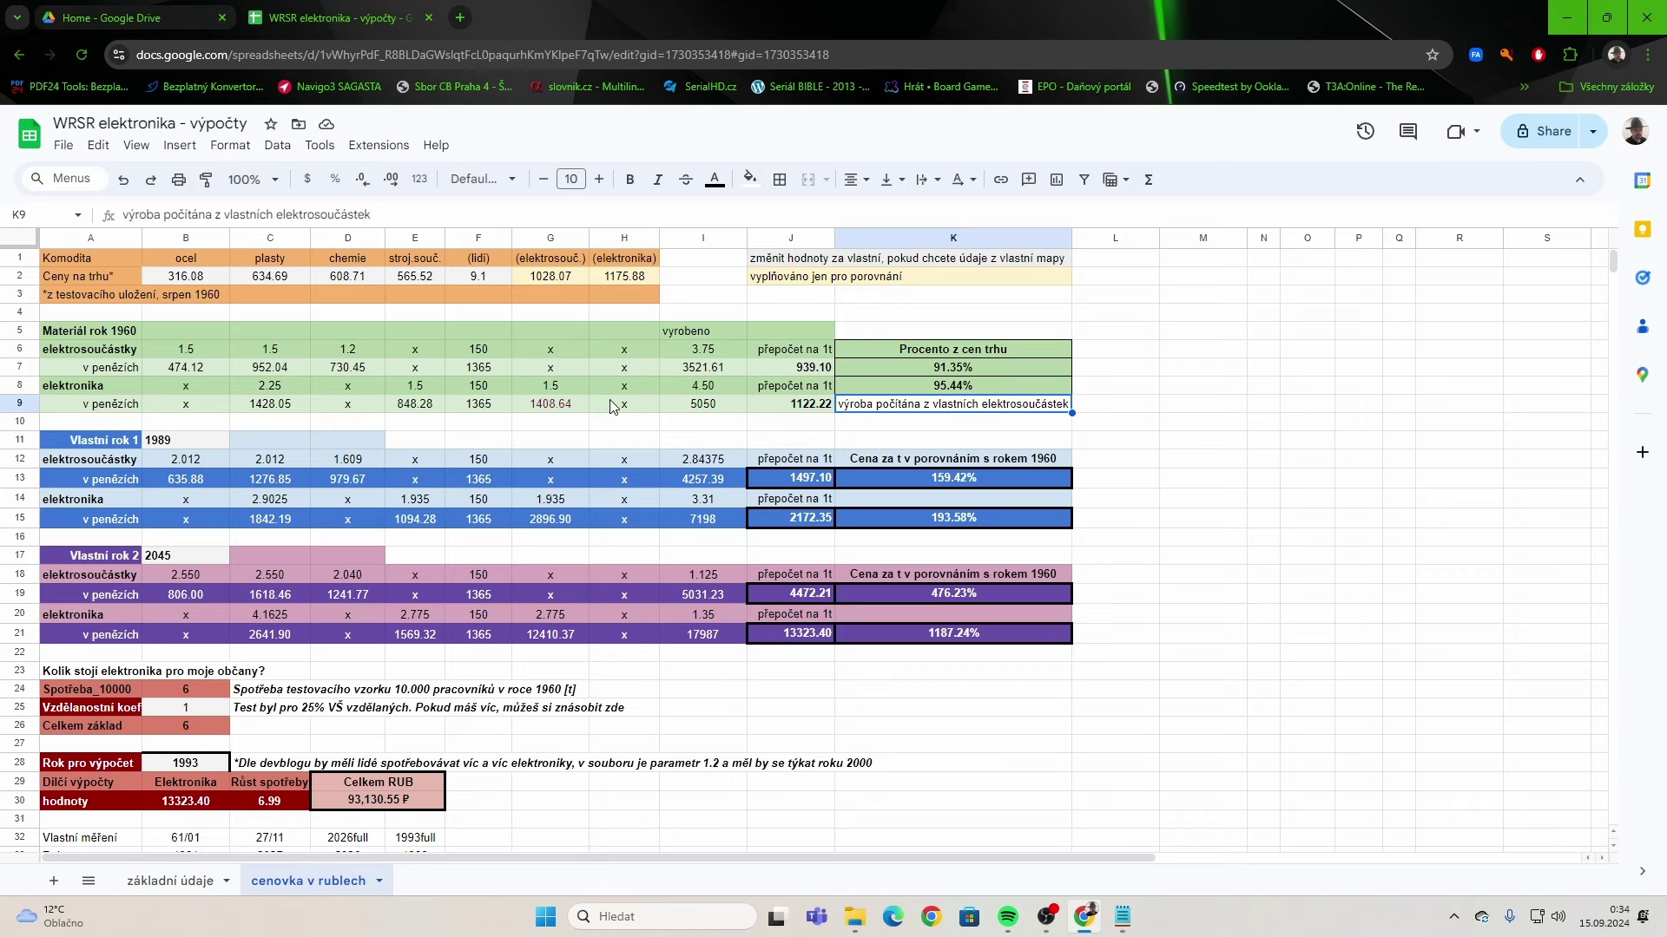
pyautogui.click(715, 182)
pyautogui.click(738, 355)
pyautogui.click(728, 335)
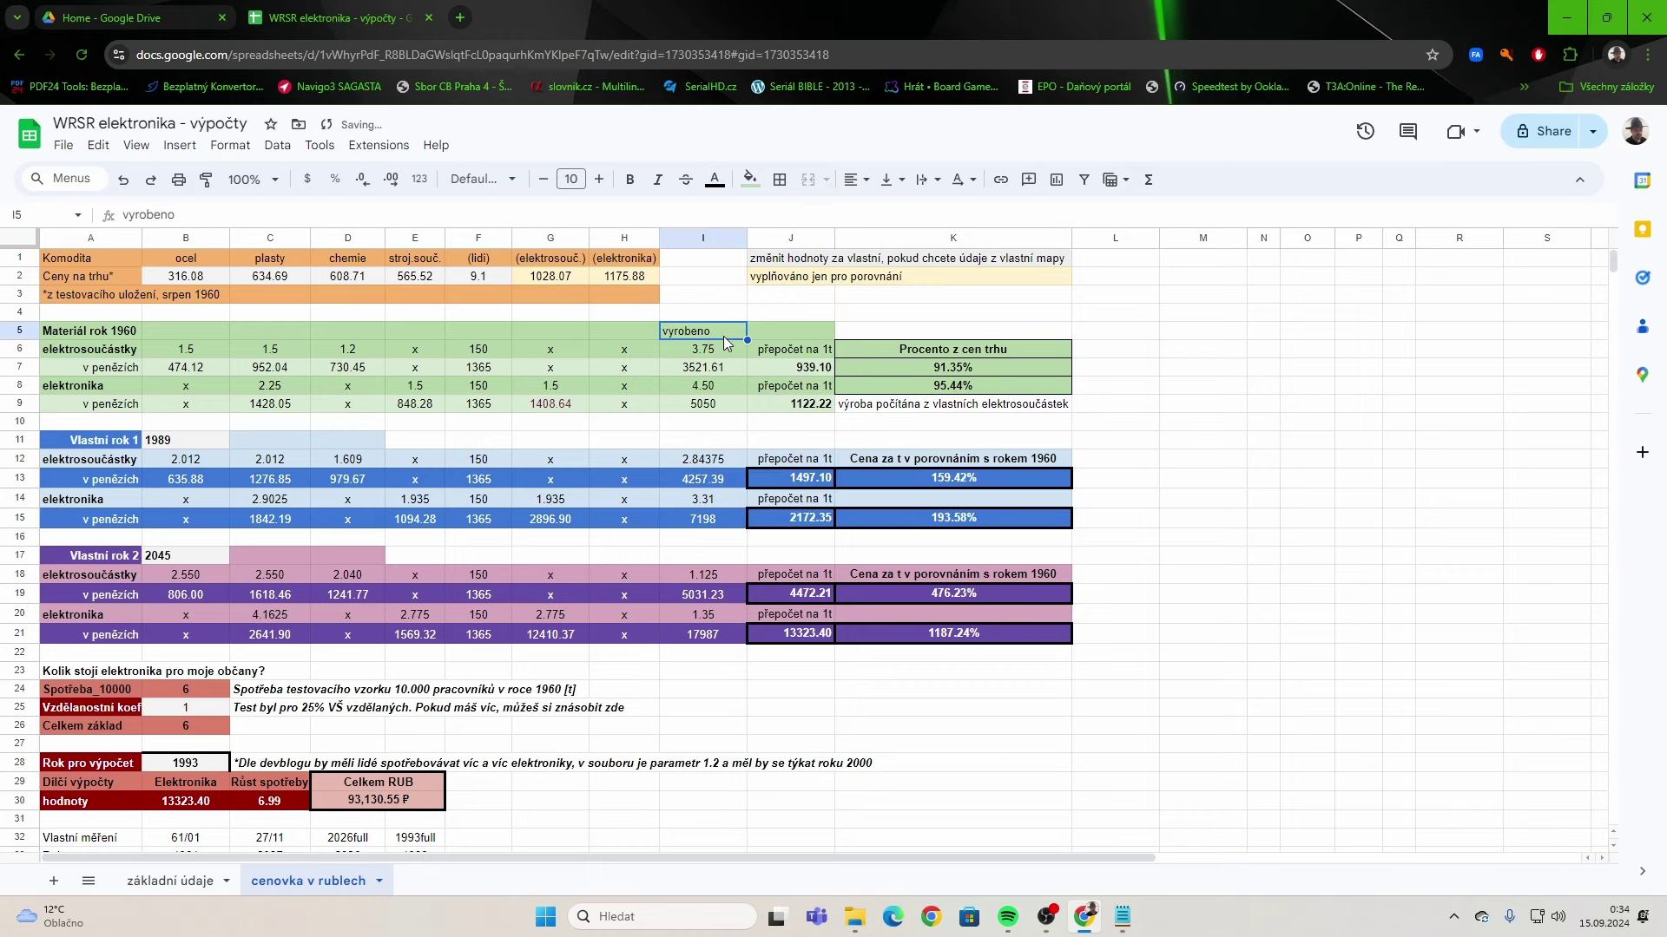
# Color the text of the K9 note výroba počítána z vlastních elektrosoučástek and the G9 component cost dark magenta.
pyautogui.click(885, 408)
pyautogui.click(715, 180)
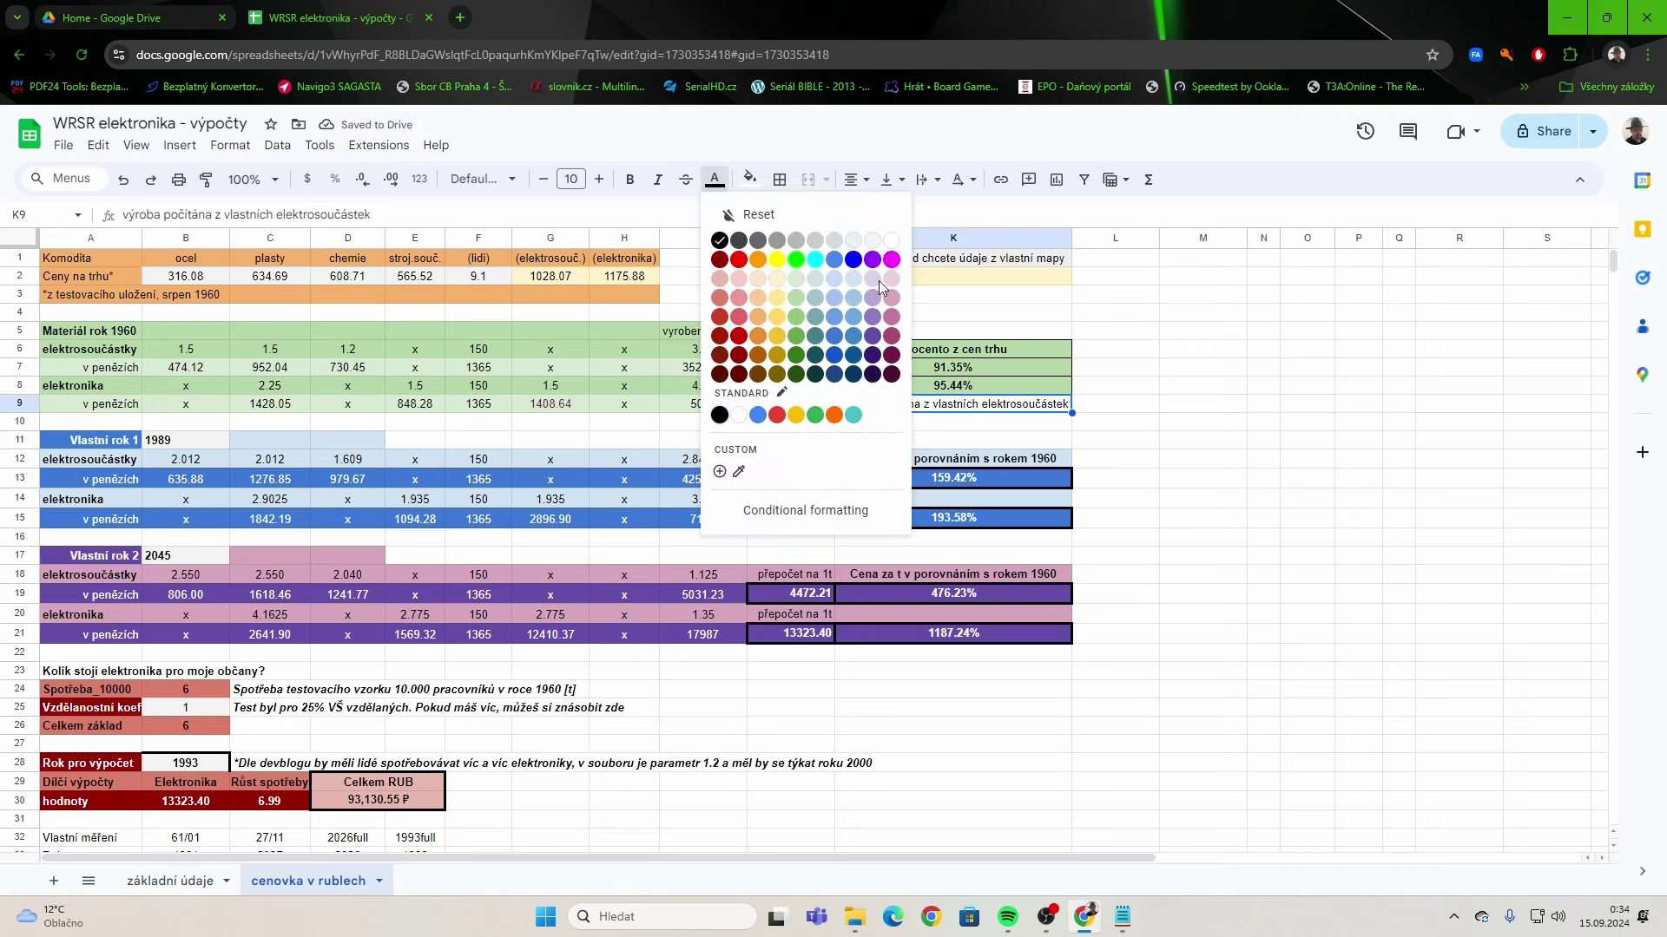
pyautogui.click(891, 340)
pyautogui.click(572, 406)
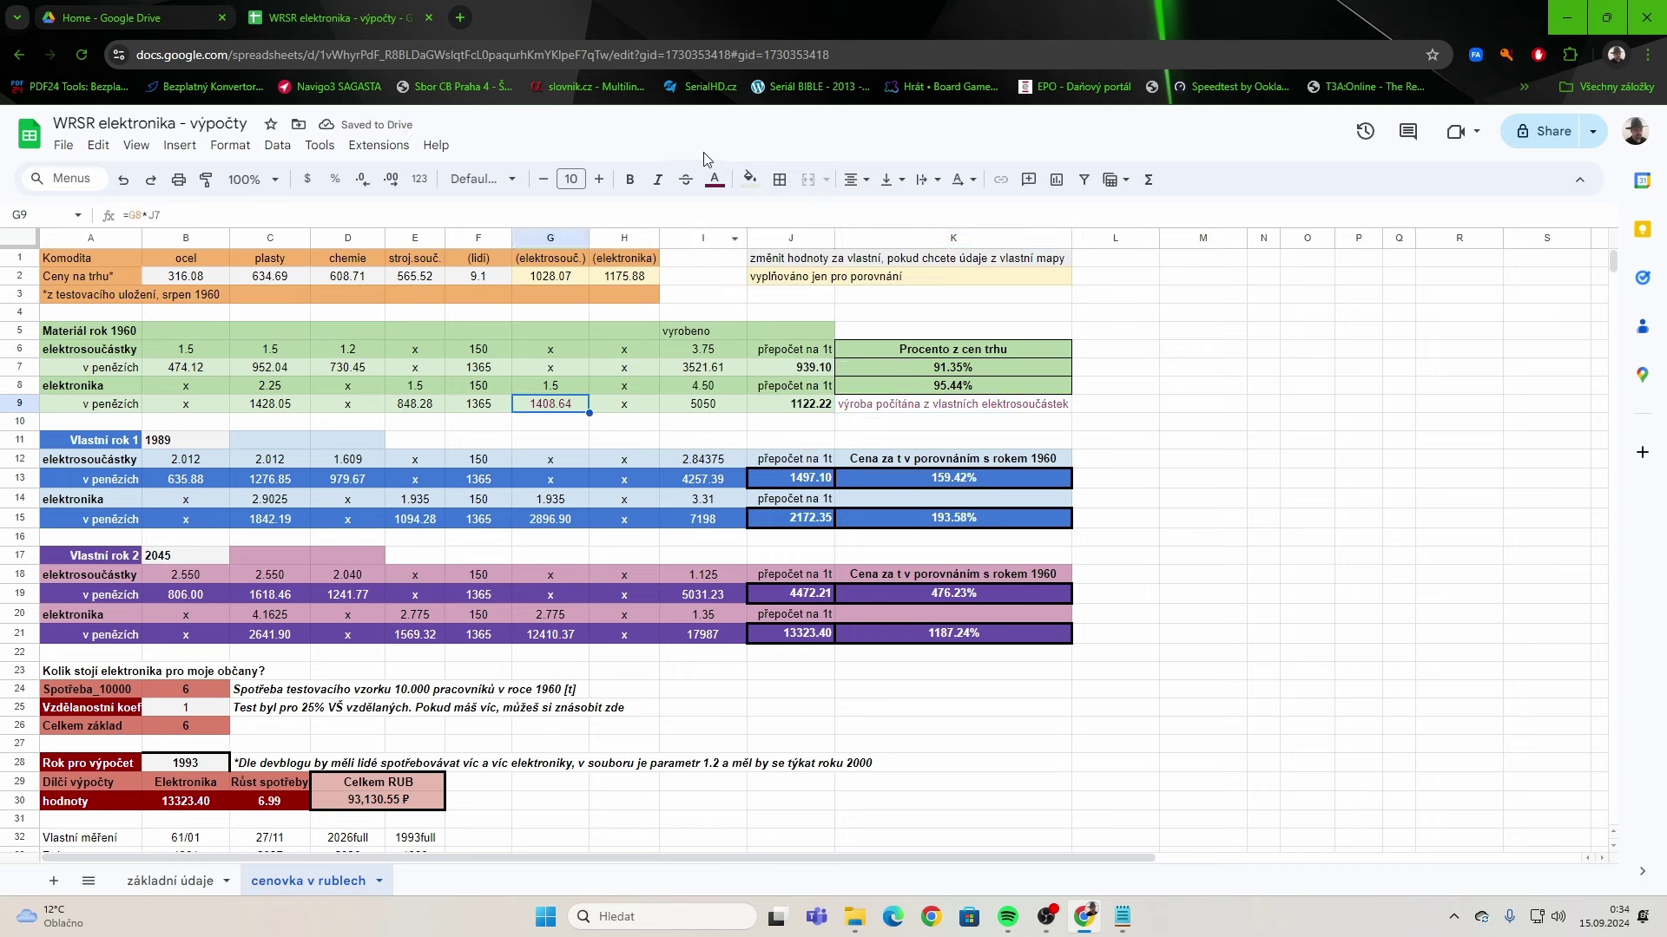
pyautogui.click(714, 180)
pyautogui.click(892, 355)
pyautogui.click(946, 464)
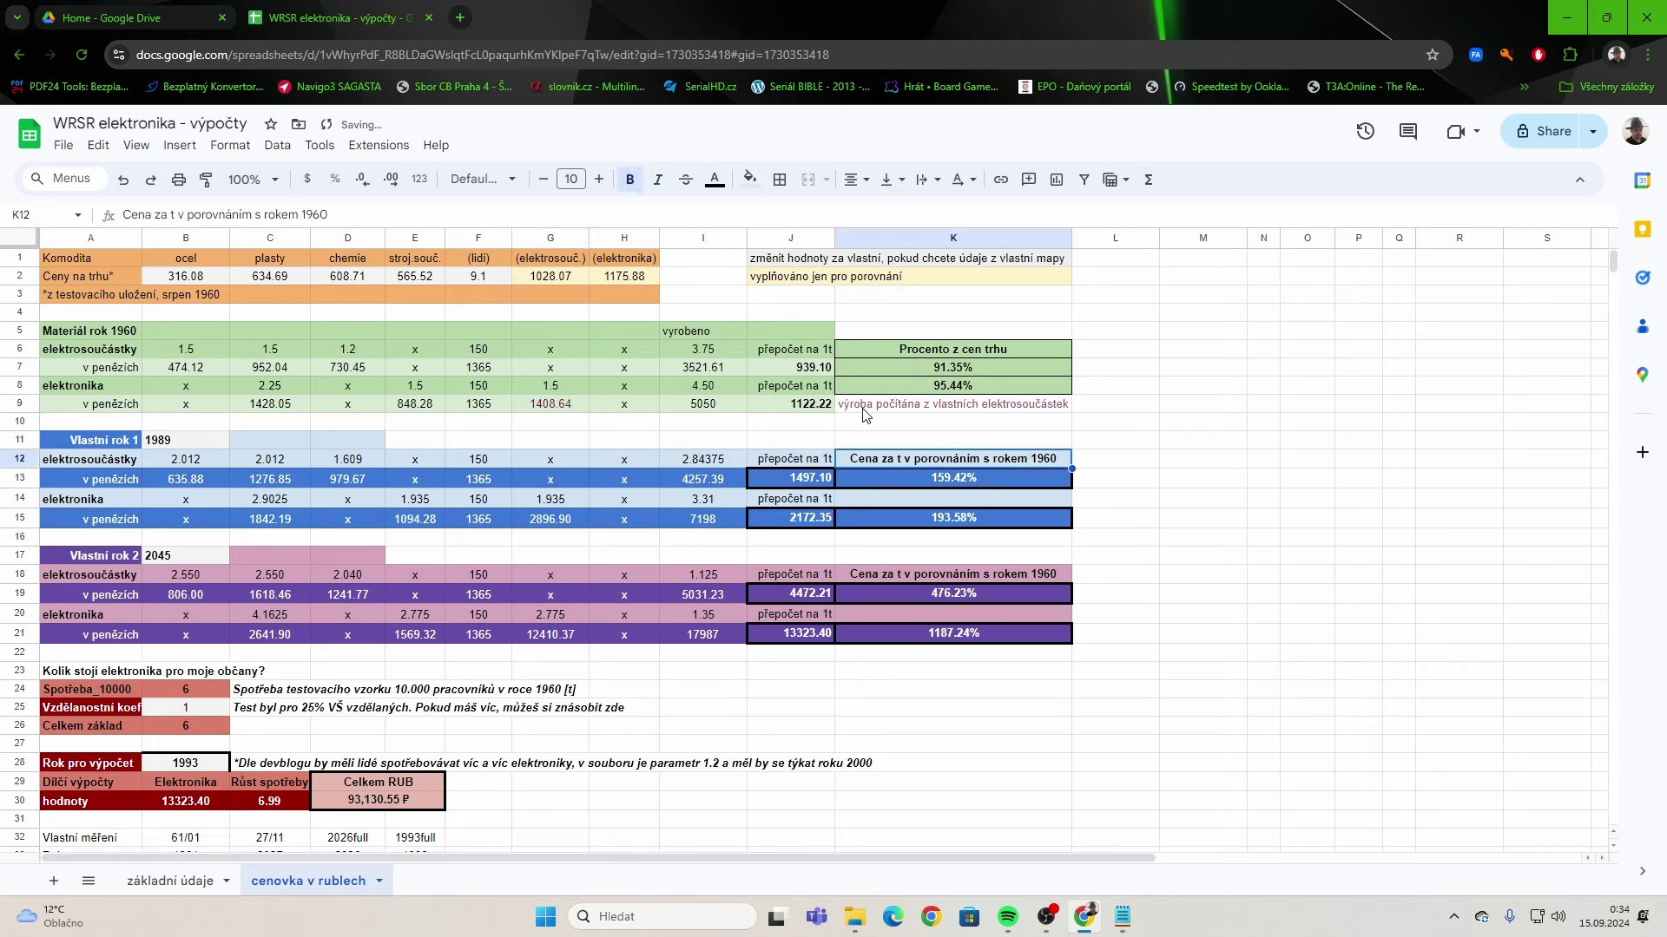
pyautogui.click(818, 408)
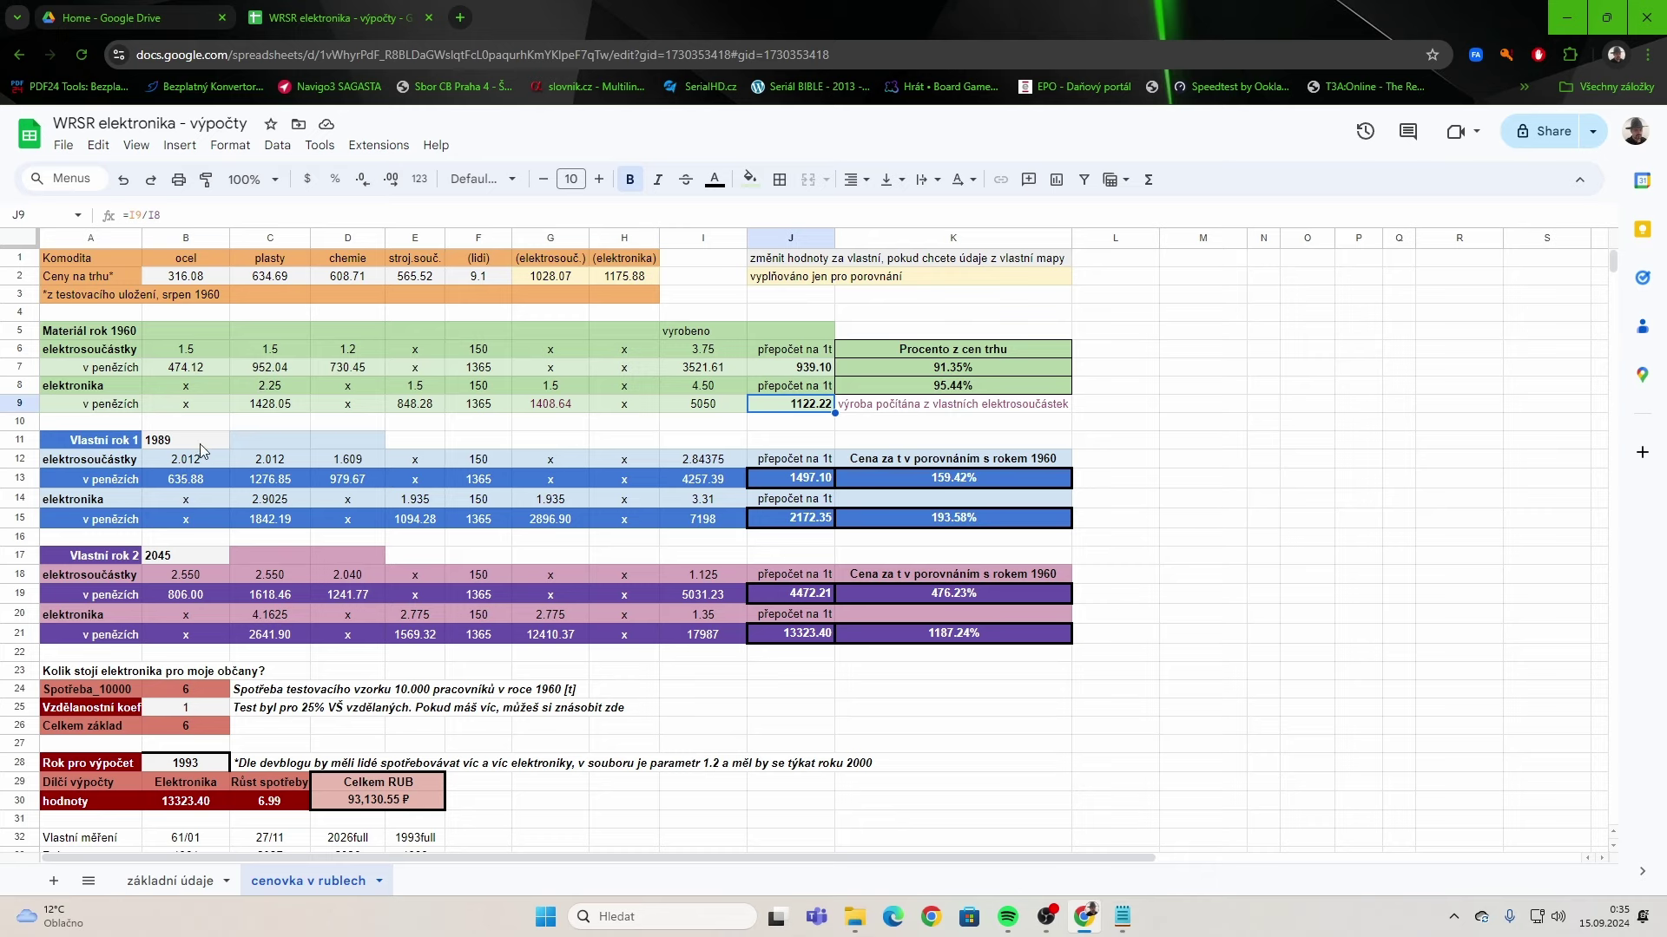
# Set the Vlastní rok 1 year in B11 to 1900 to test the costs for an early year.
pyautogui.click(195, 560)
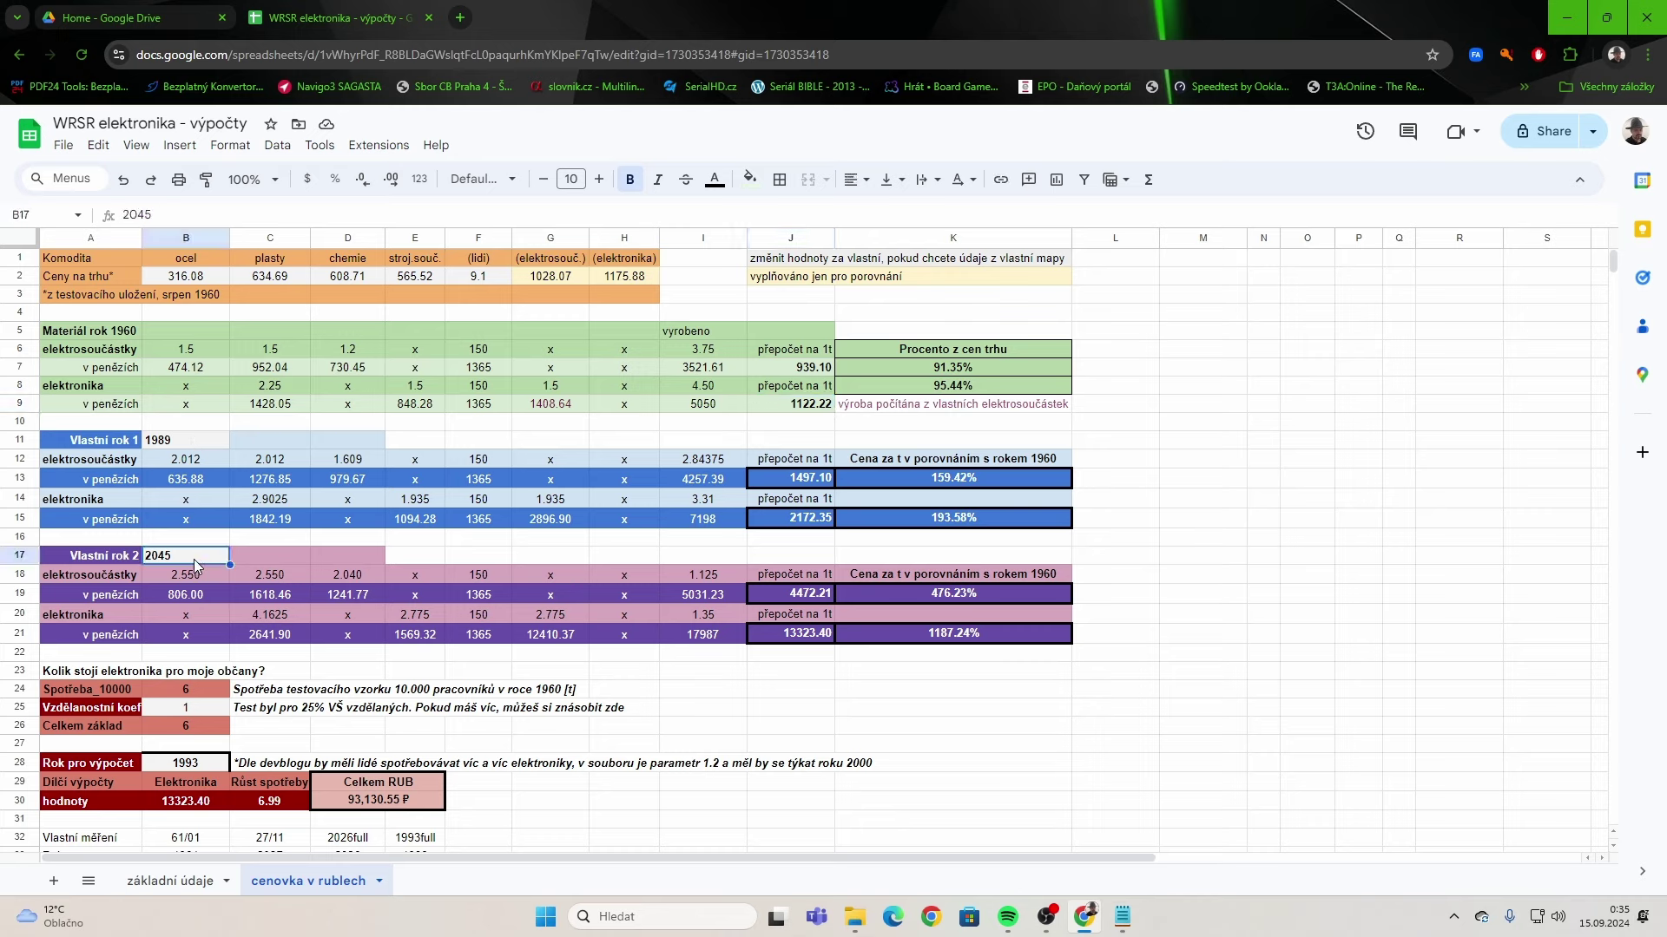
pyautogui.click(196, 445)
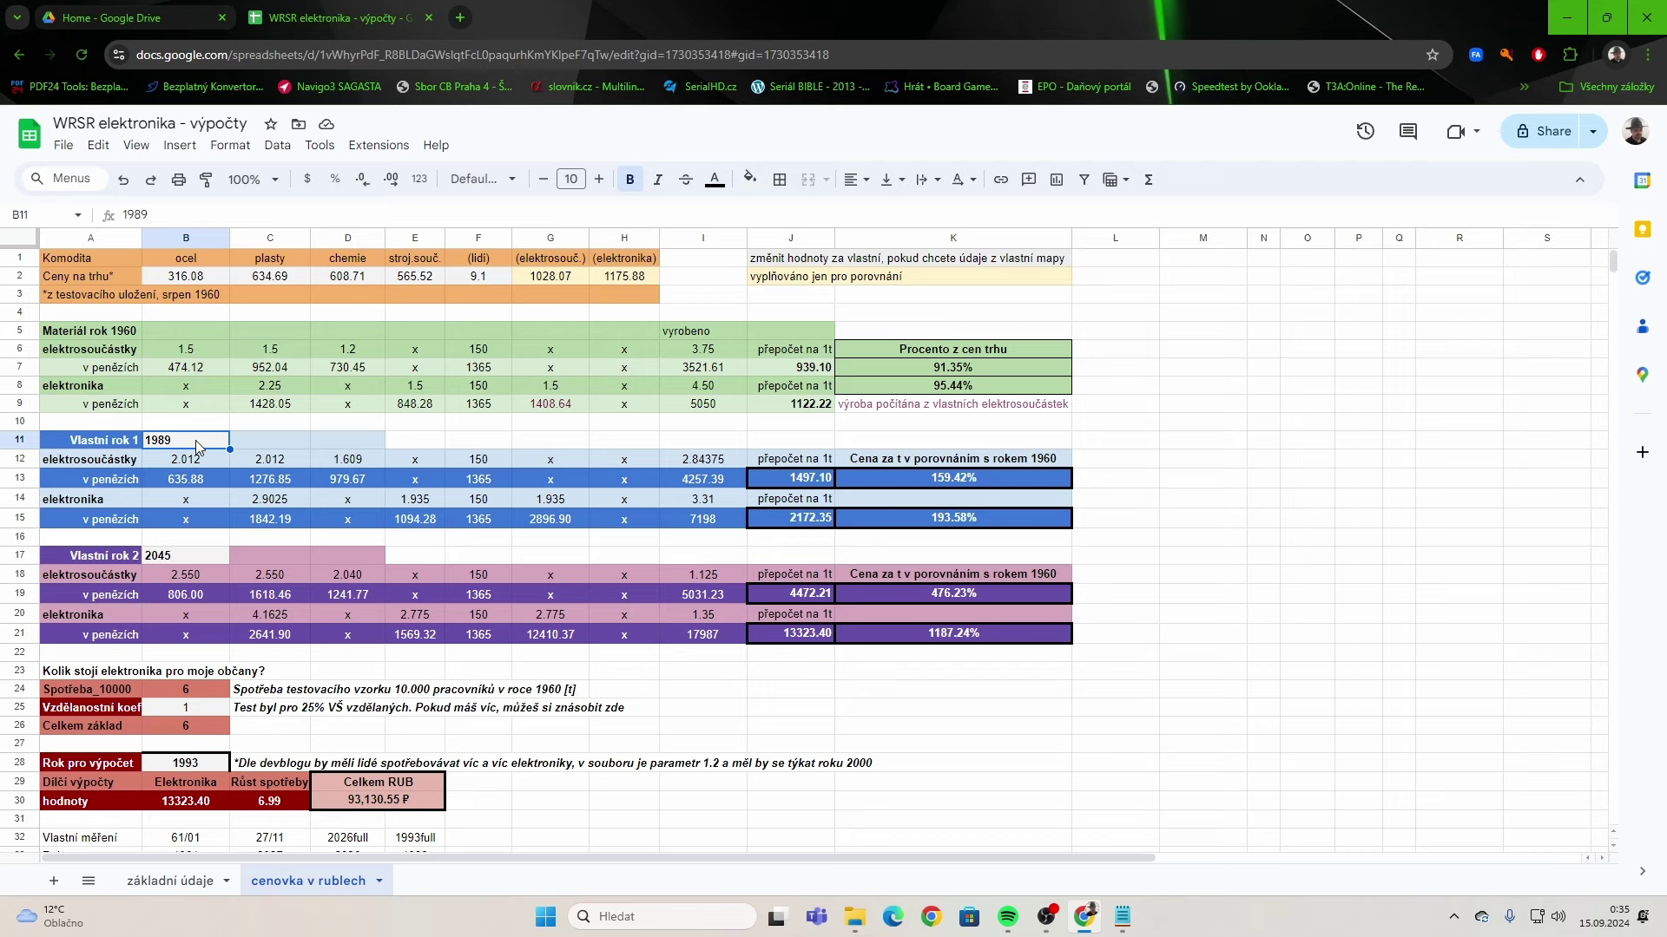
pyautogui.write('1900')
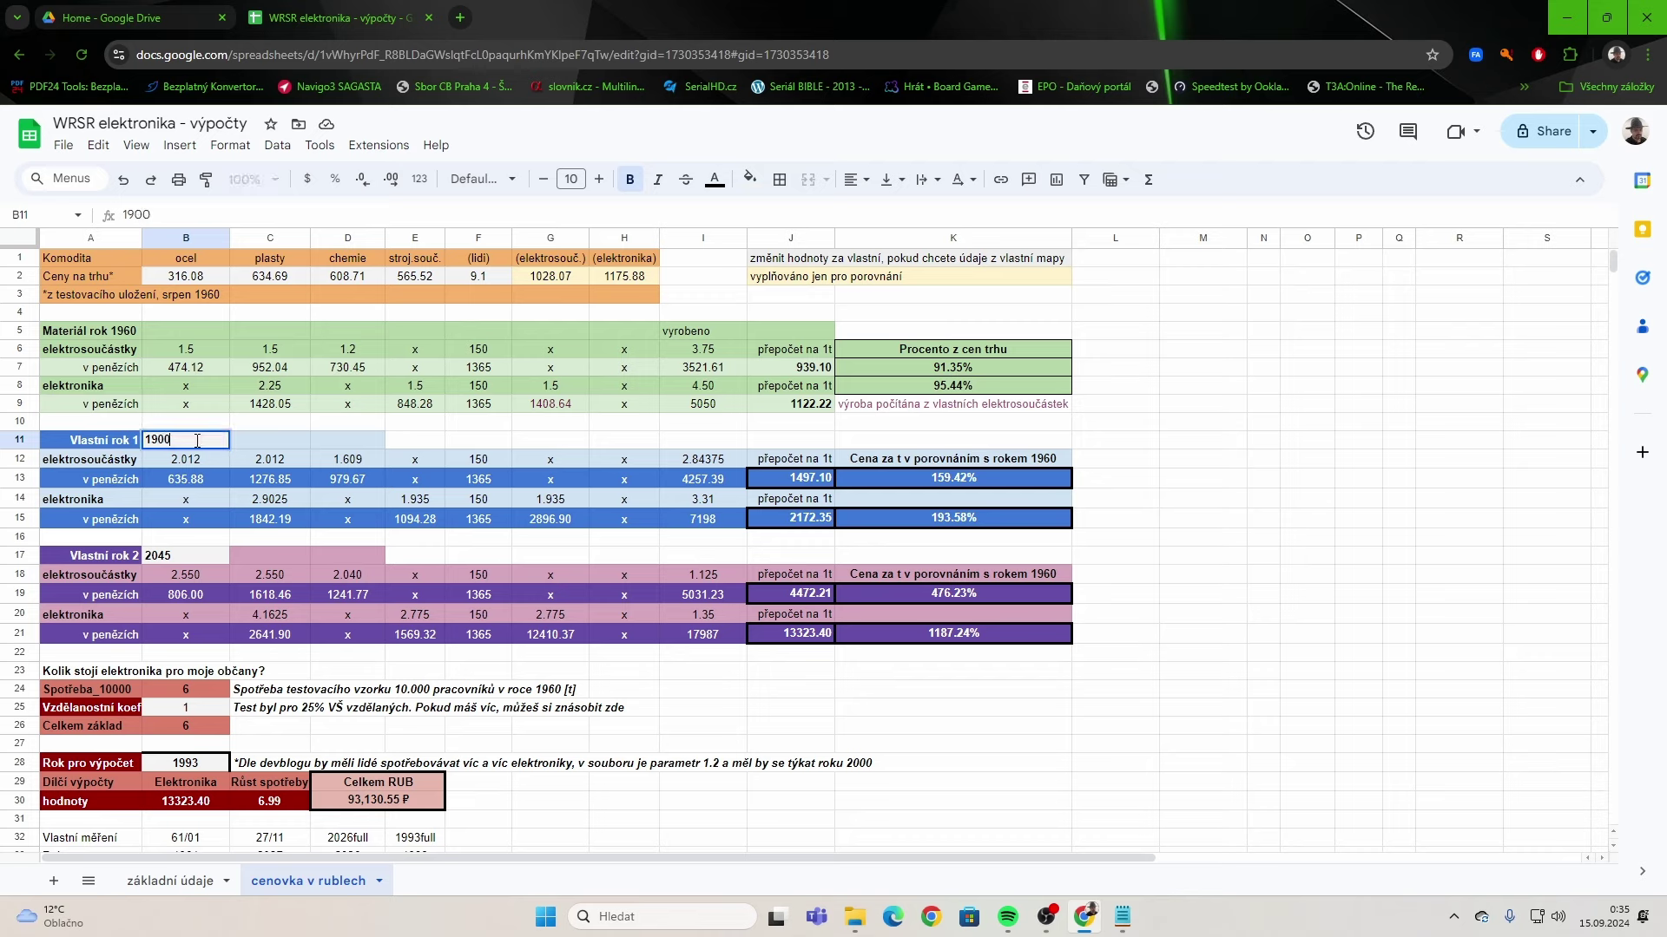
pyautogui.press('Return')
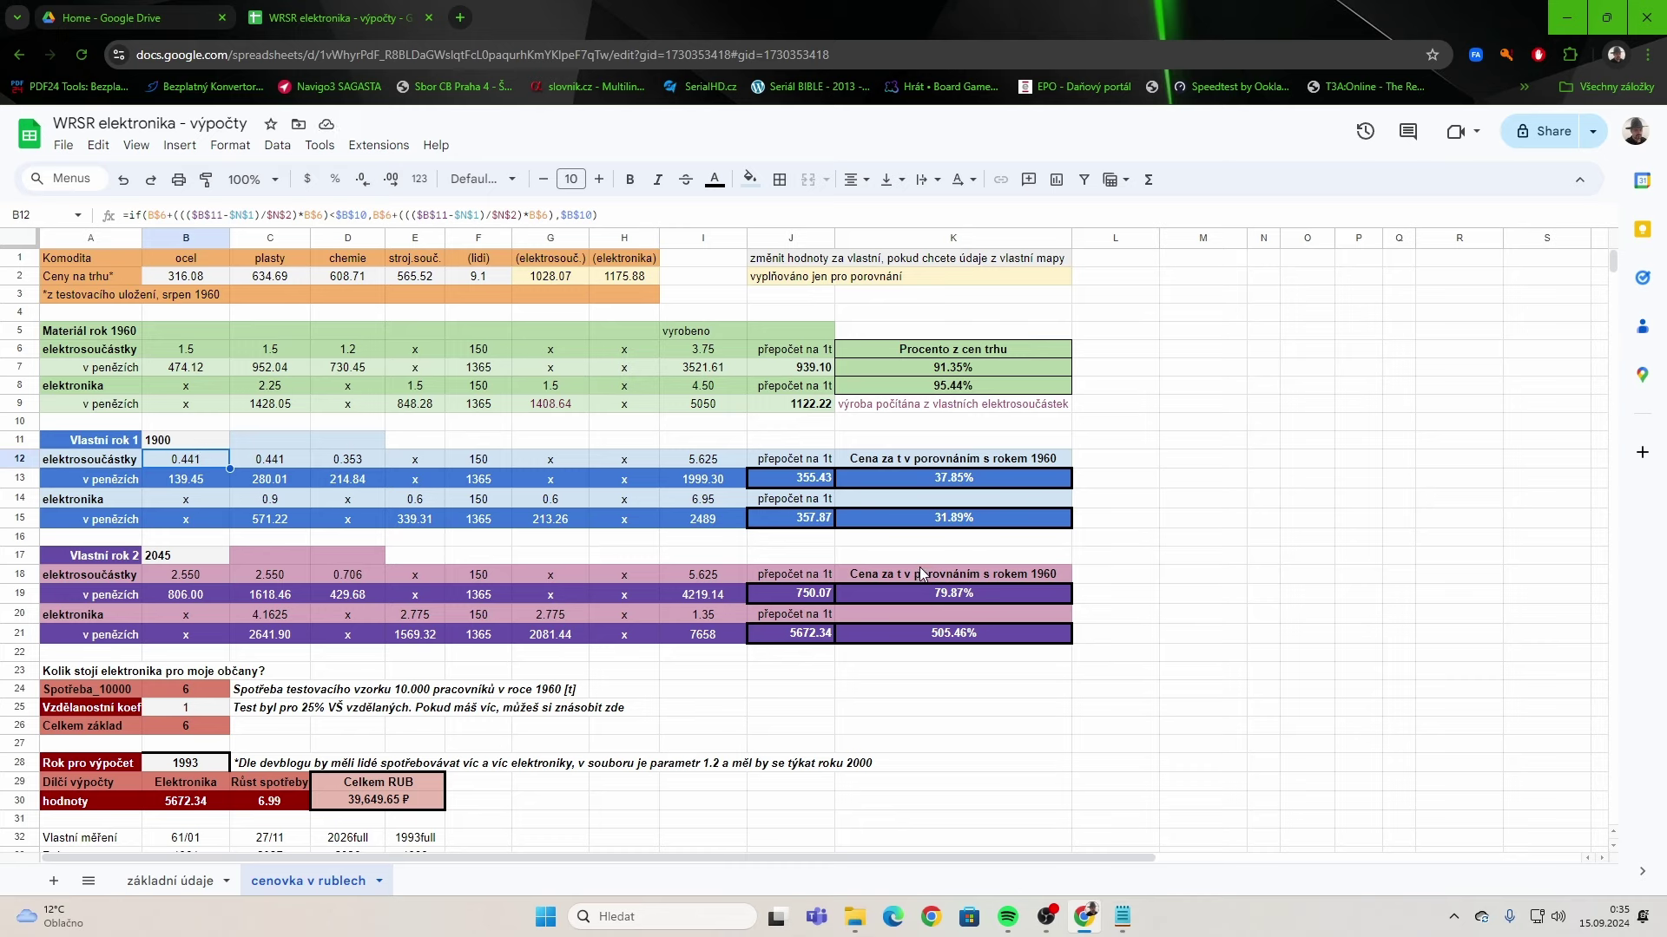
# Set the Vlastní rok 1 year in B11 to 222222 to test the upper limits of the calculation.
pyautogui.press('Up')
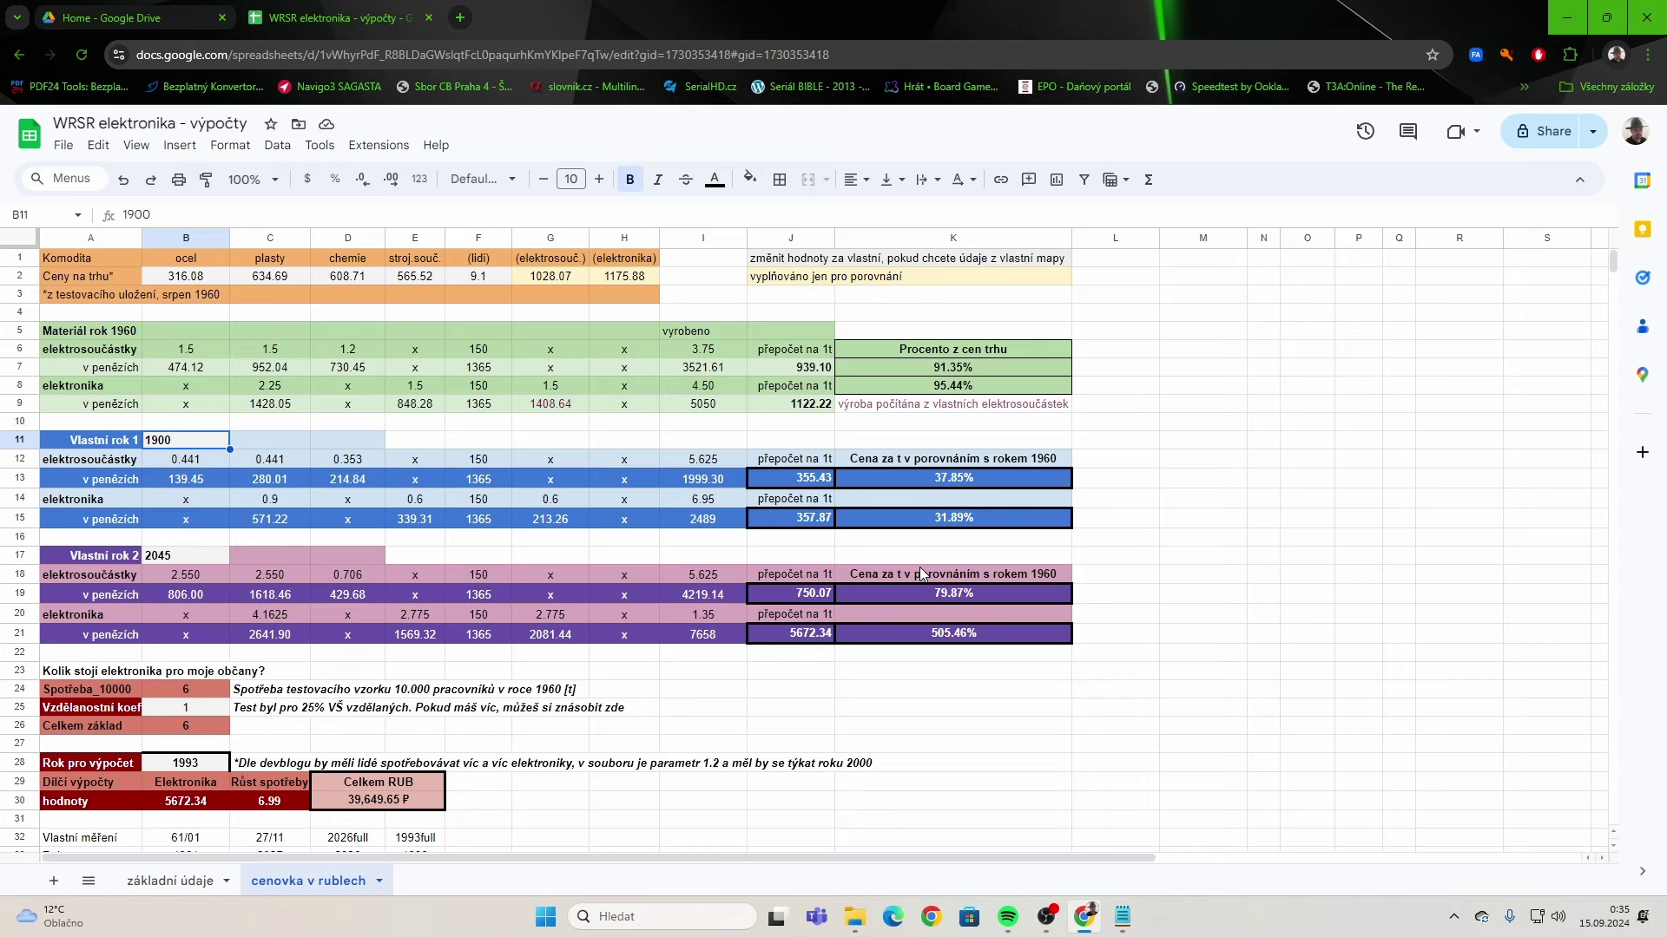
pyautogui.write('222222')
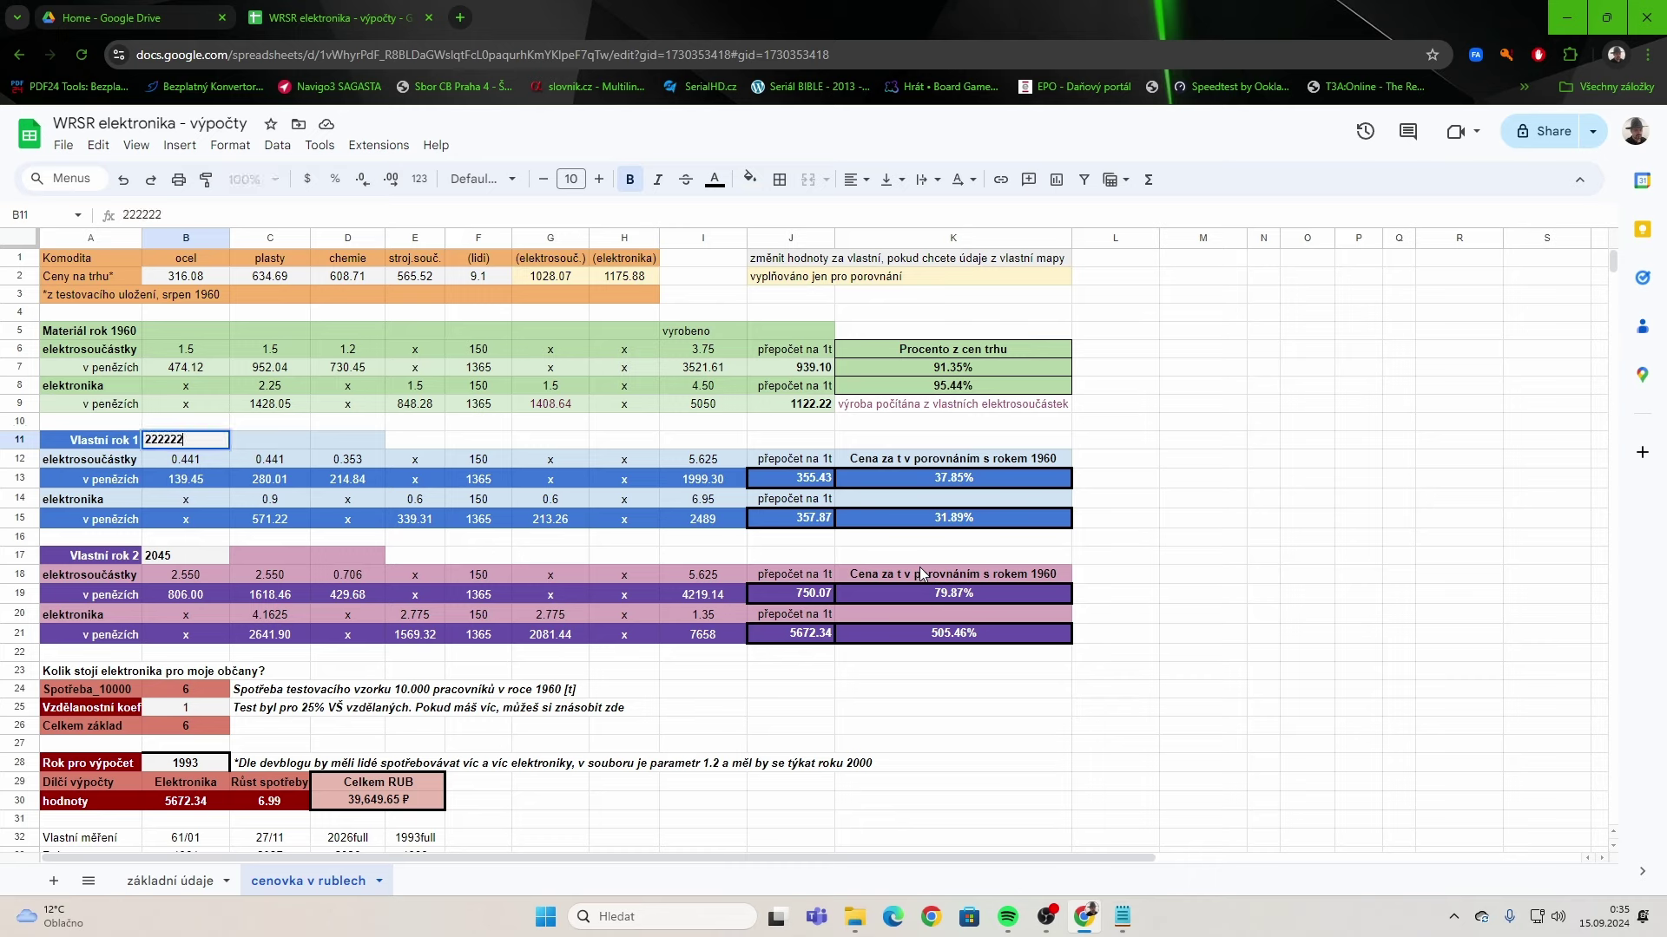
pyautogui.press('Return')
# Set the Vlastní rok 2 year in B17 to 2060.
pyautogui.press('Down')
pyautogui.press('Down')
pyautogui.press('Down')
pyautogui.press('Down')
pyautogui.press('Down')
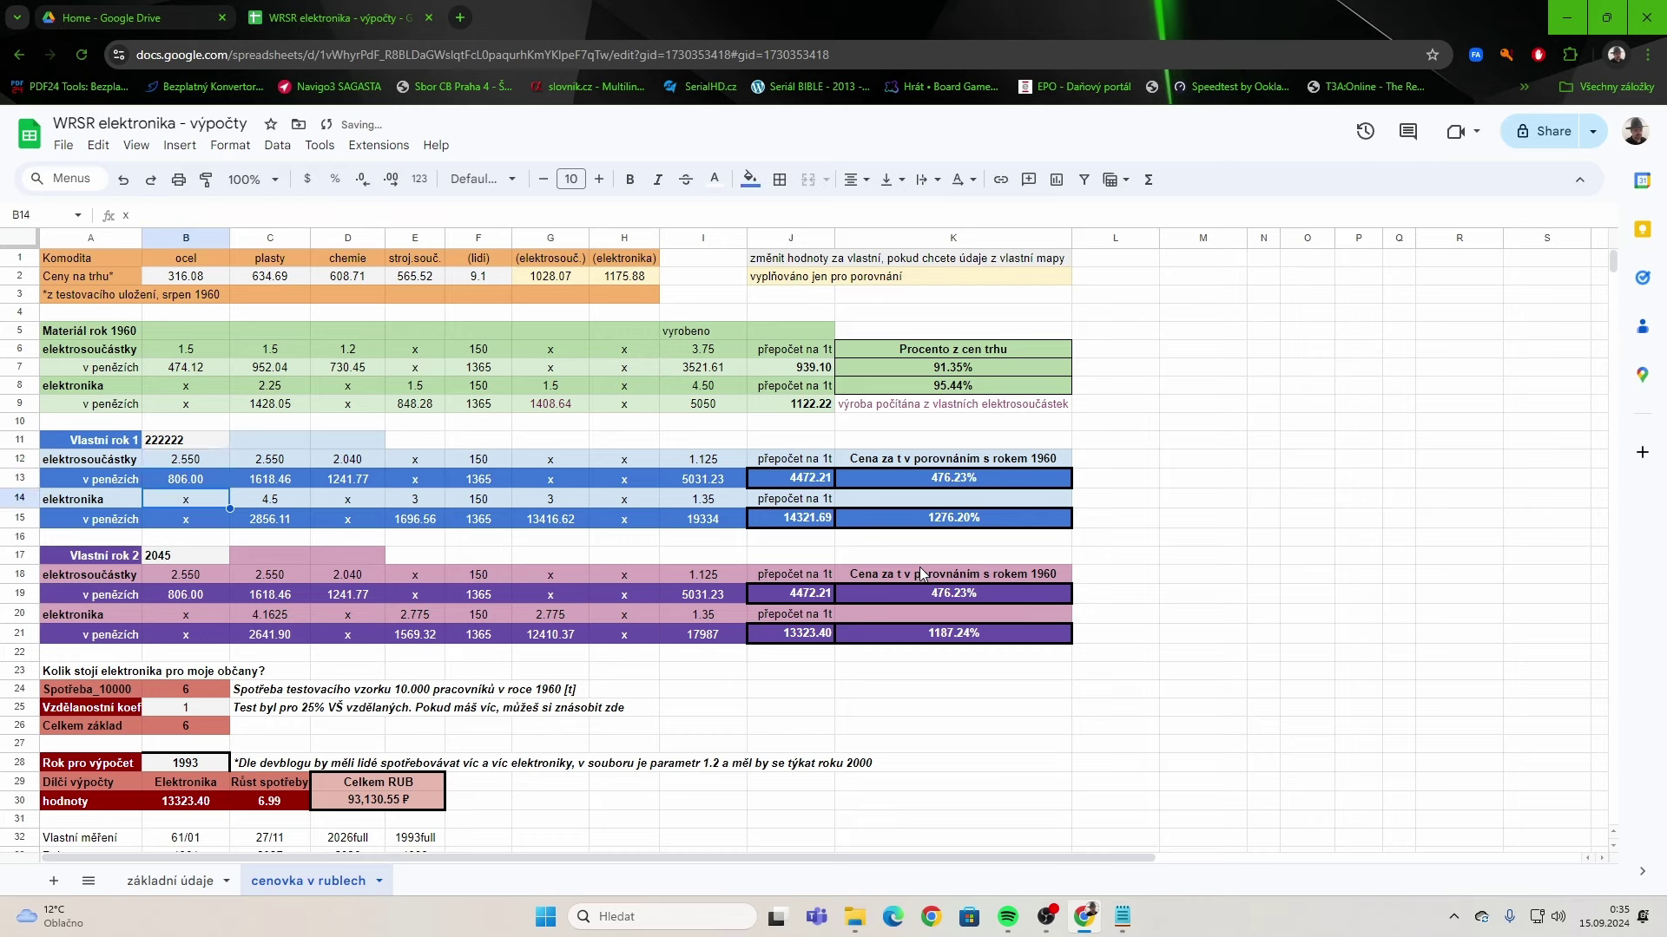
pyautogui.write('2060')
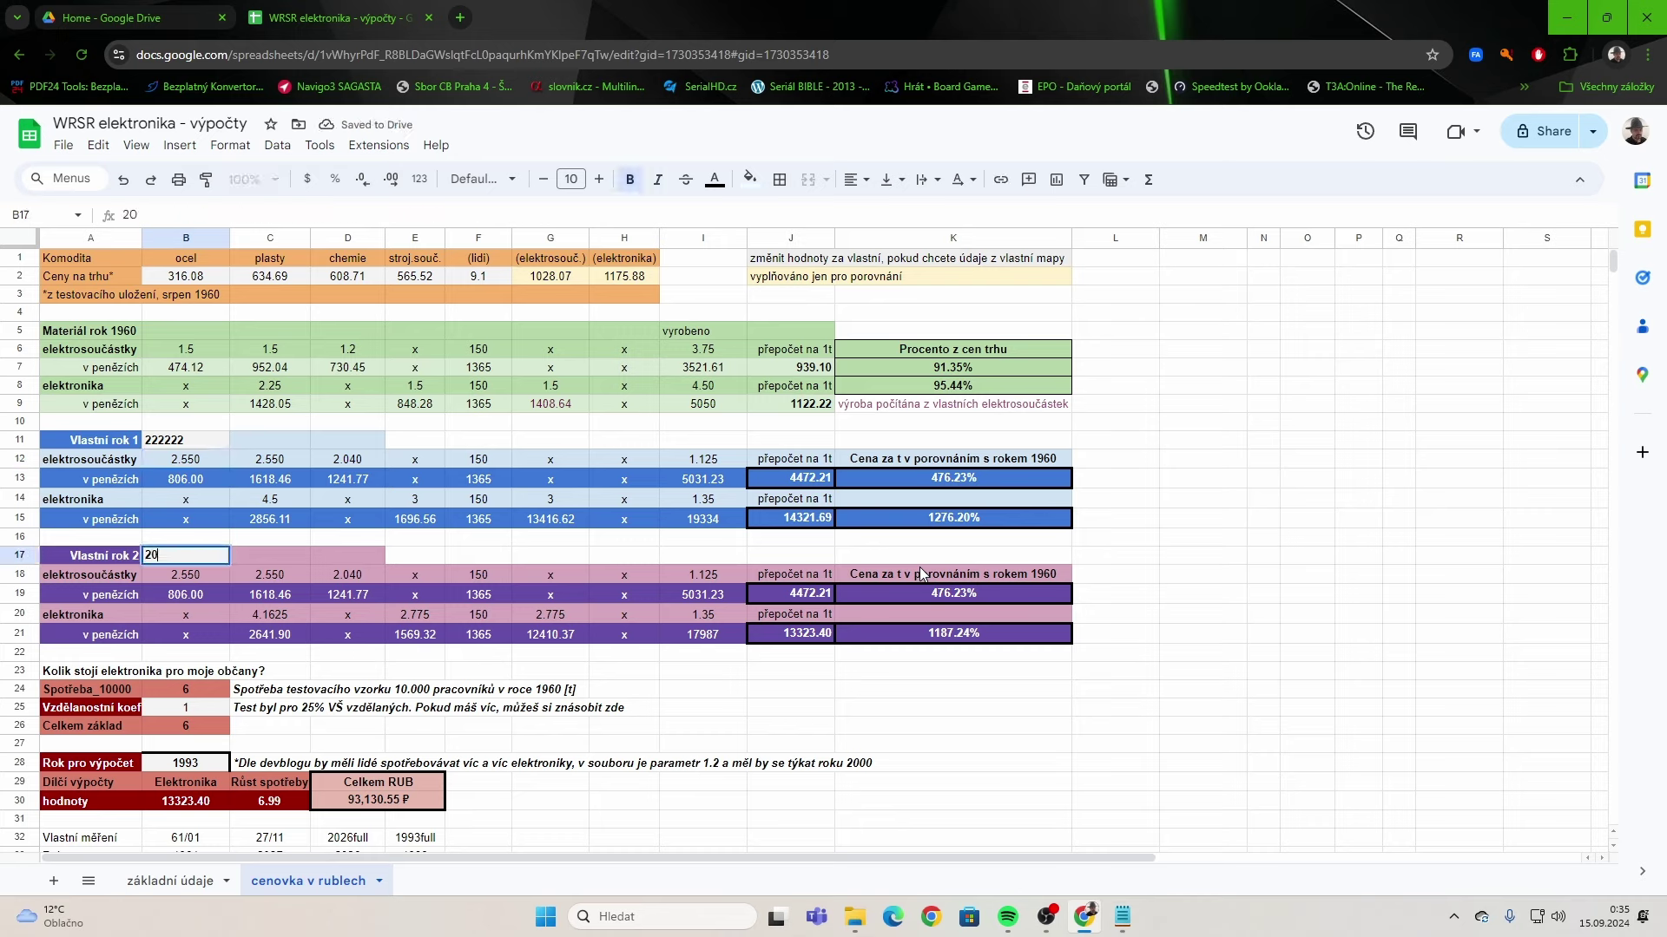
pyautogui.press('Return')
pyautogui.press('Up')
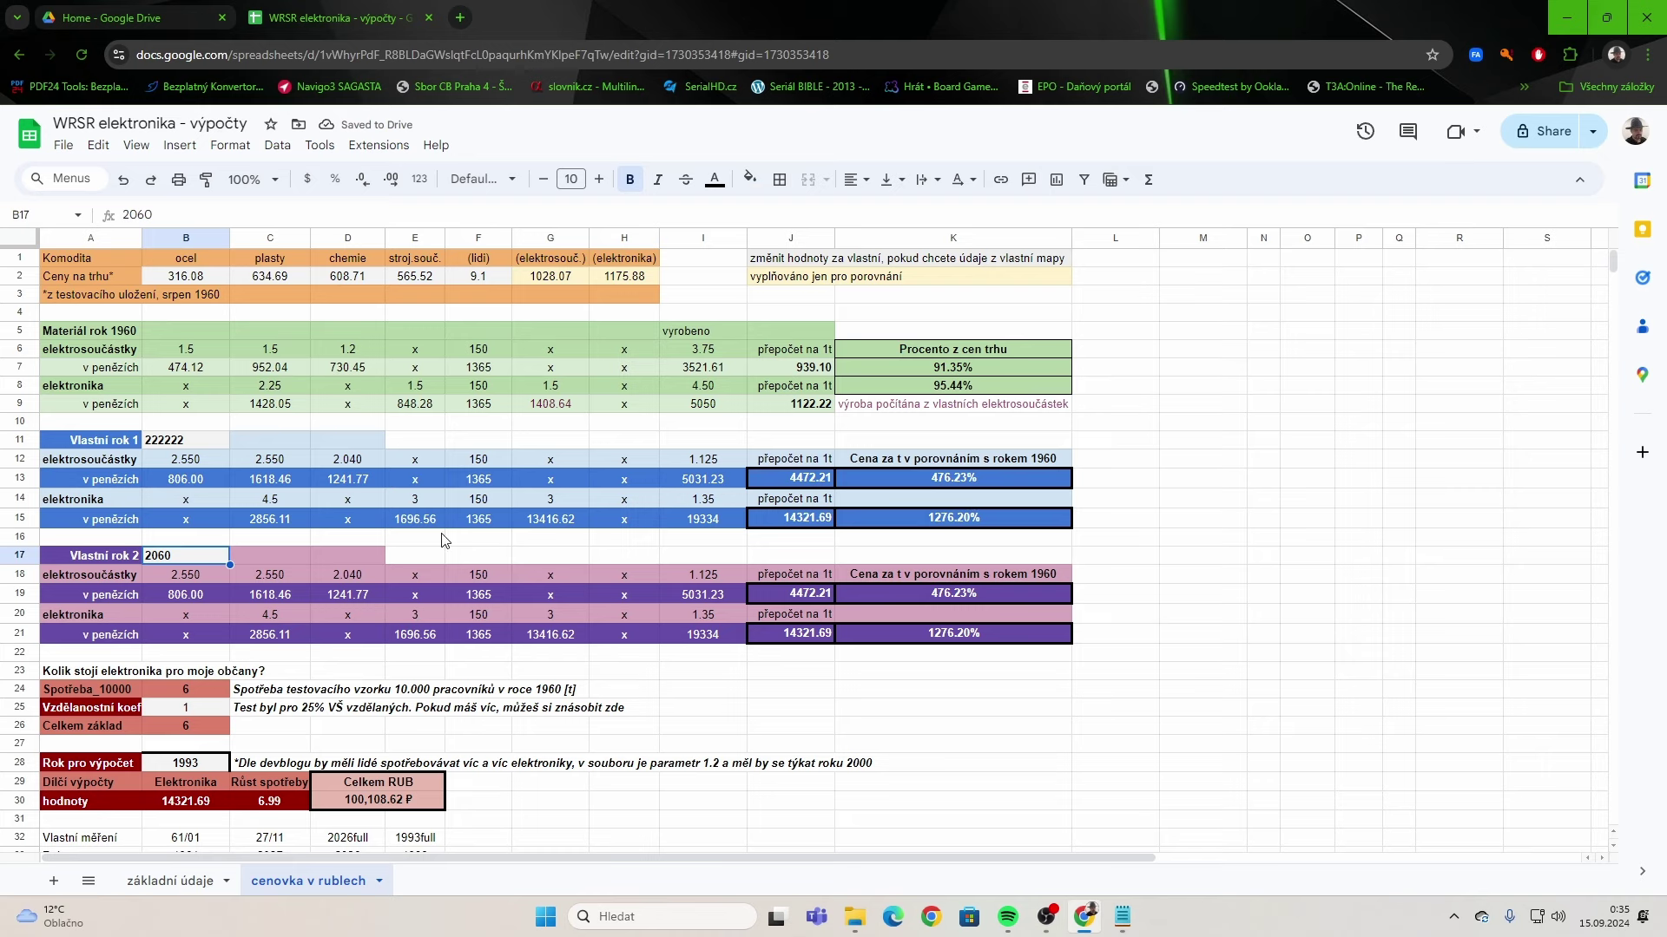
# Set the Vlastní rok 1 year in B11 to 1990.
pyautogui.click(173, 441)
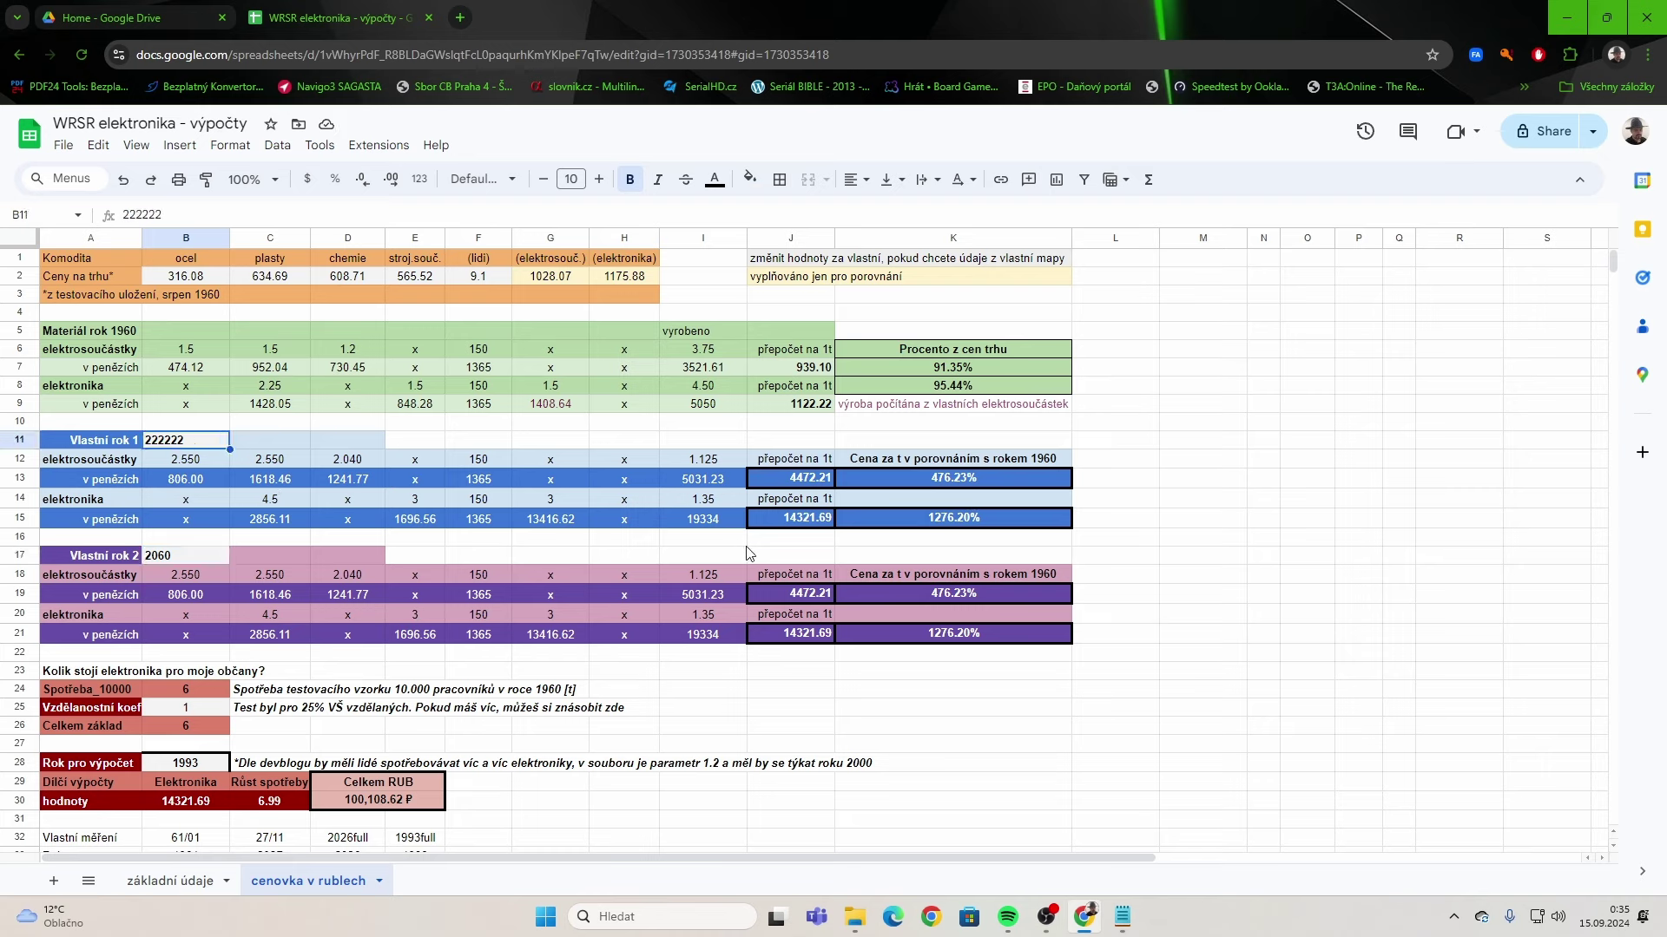
pyautogui.write('1990')
pyautogui.press('Return')
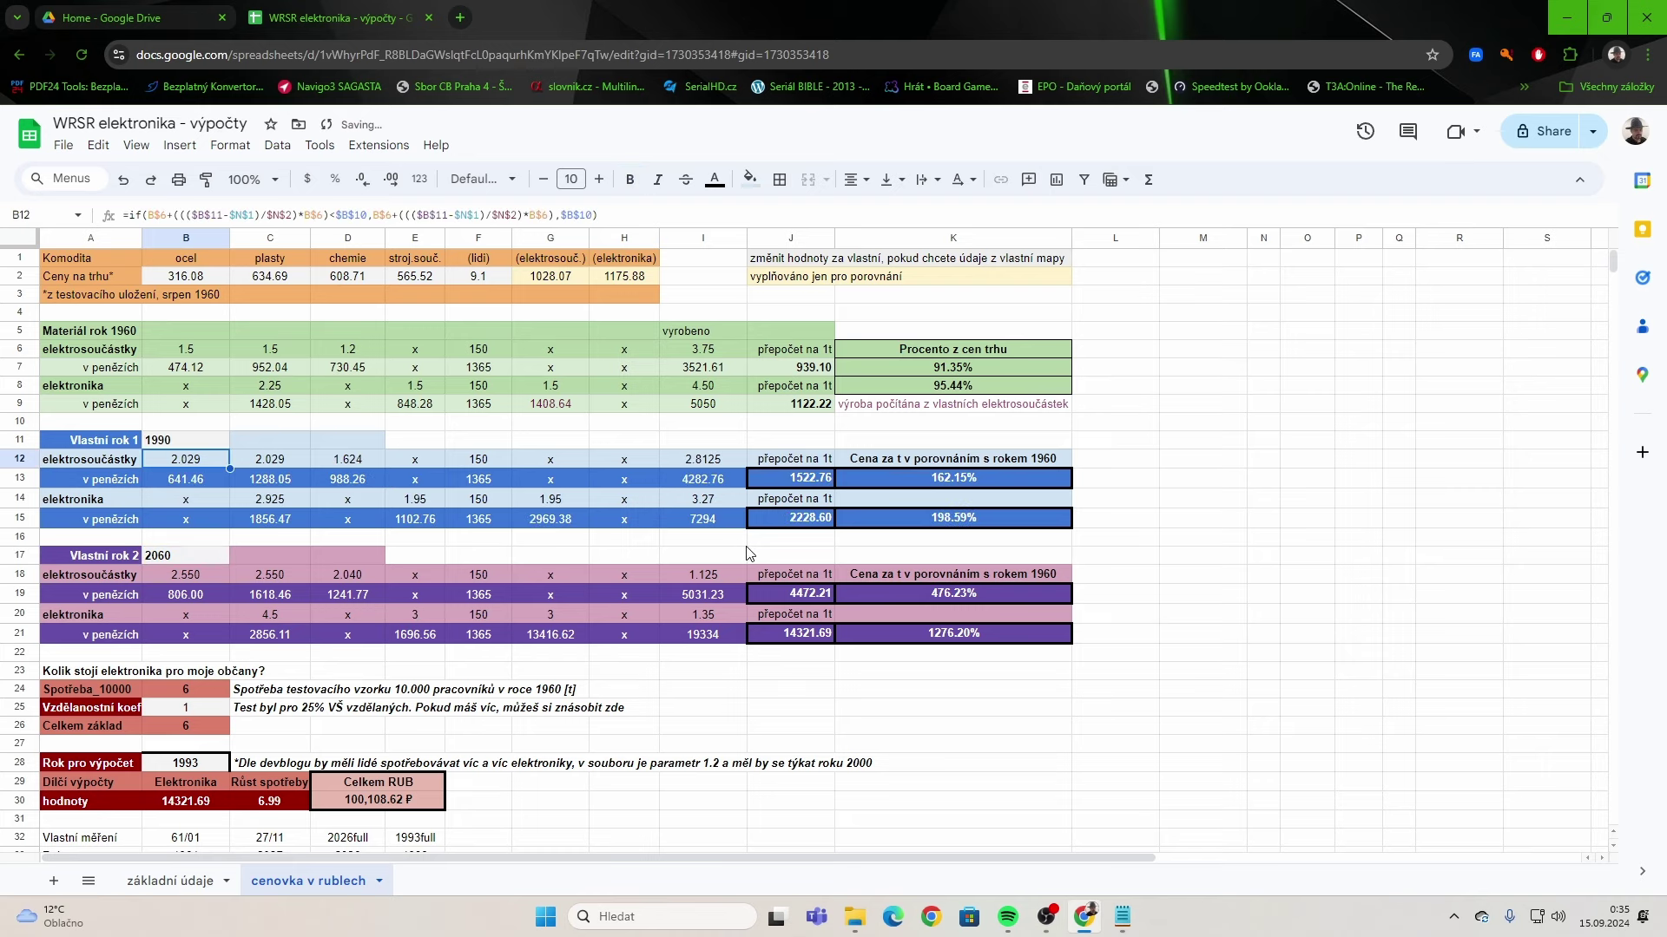
pyautogui.press('Up')
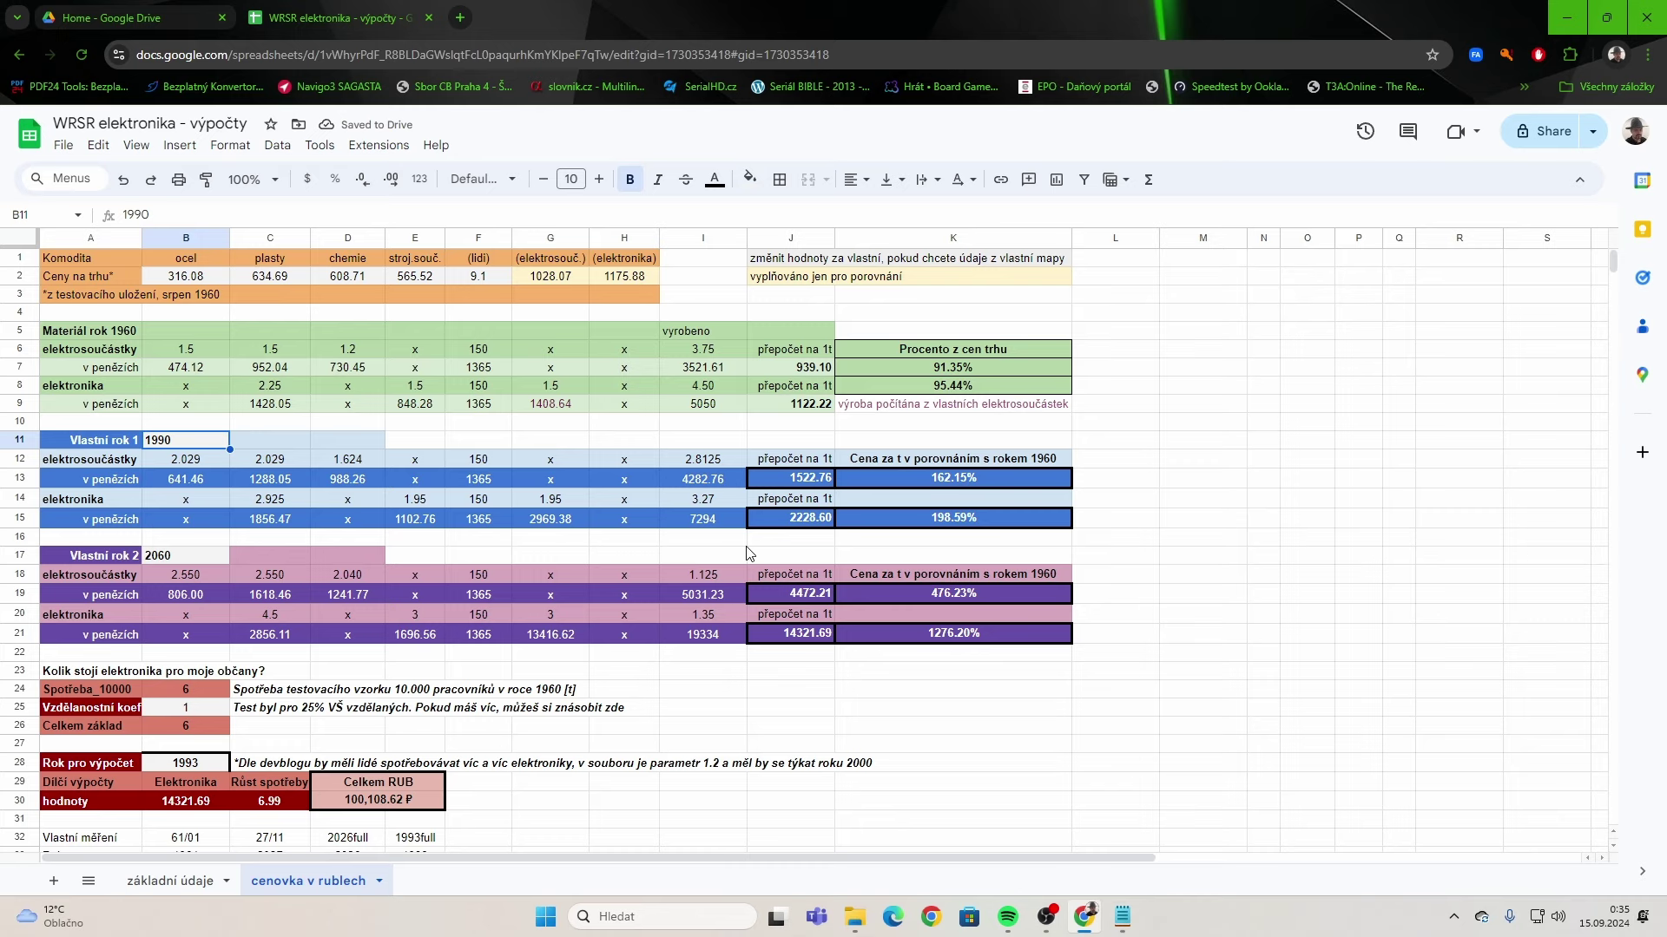
# Inspect the B12 steel consumption formula and select the L1:S25 area holding the hidden helper values.
pyautogui.click(186, 463)
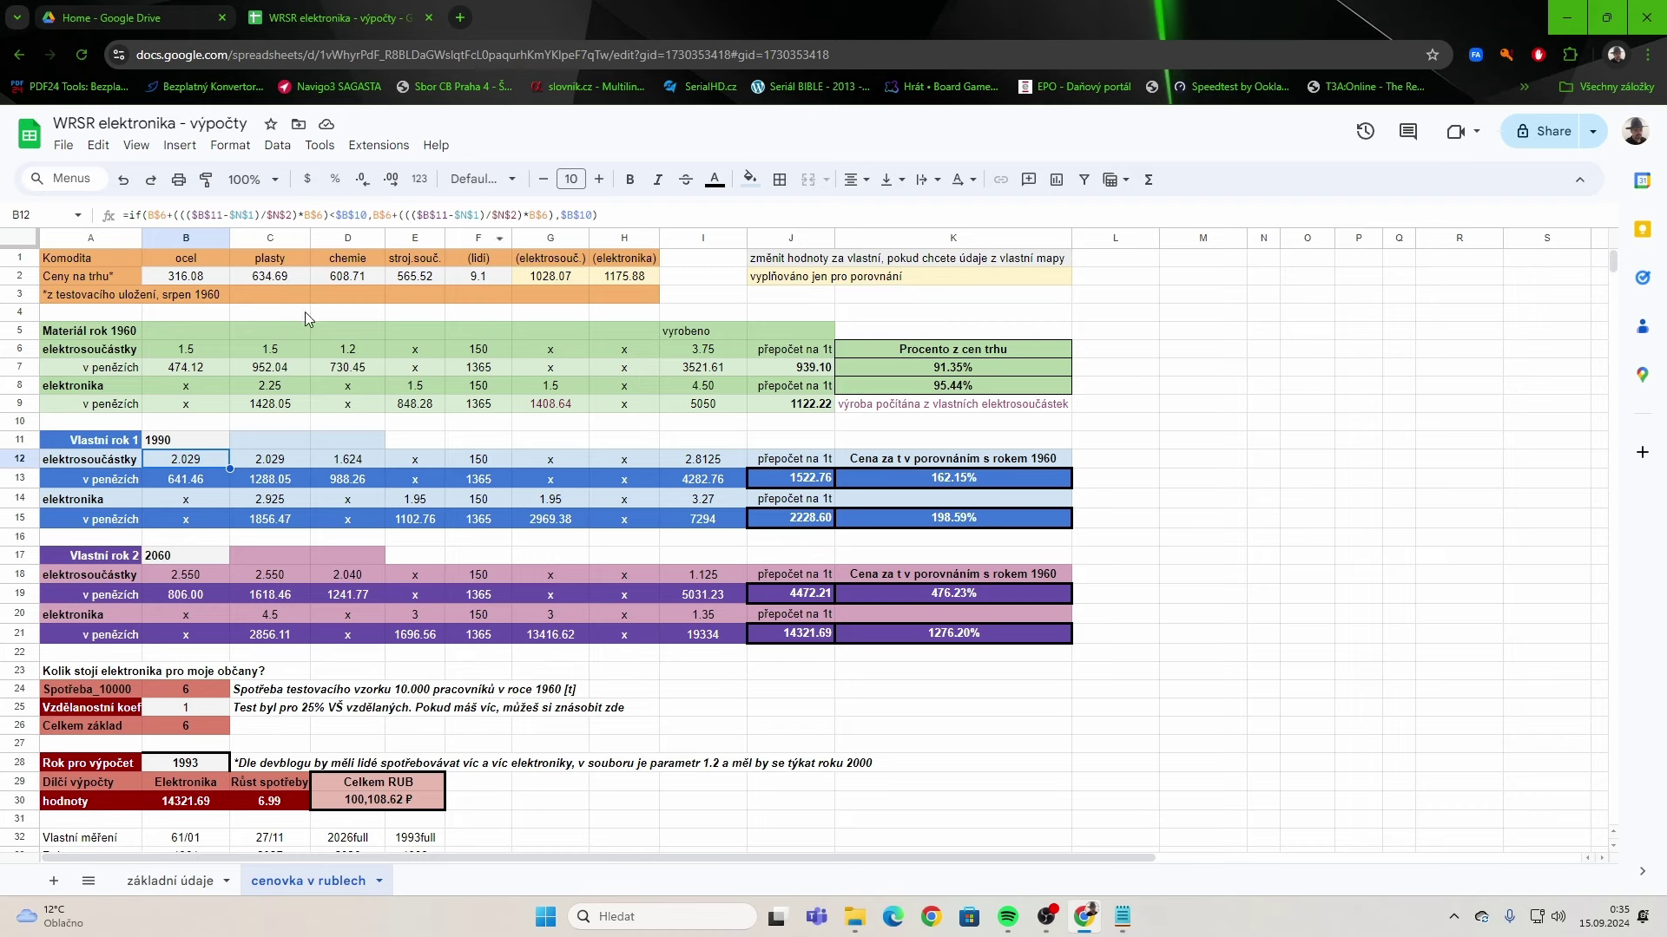
pyautogui.moveTo(1464, 540); pyautogui.dragTo(1116, 239)
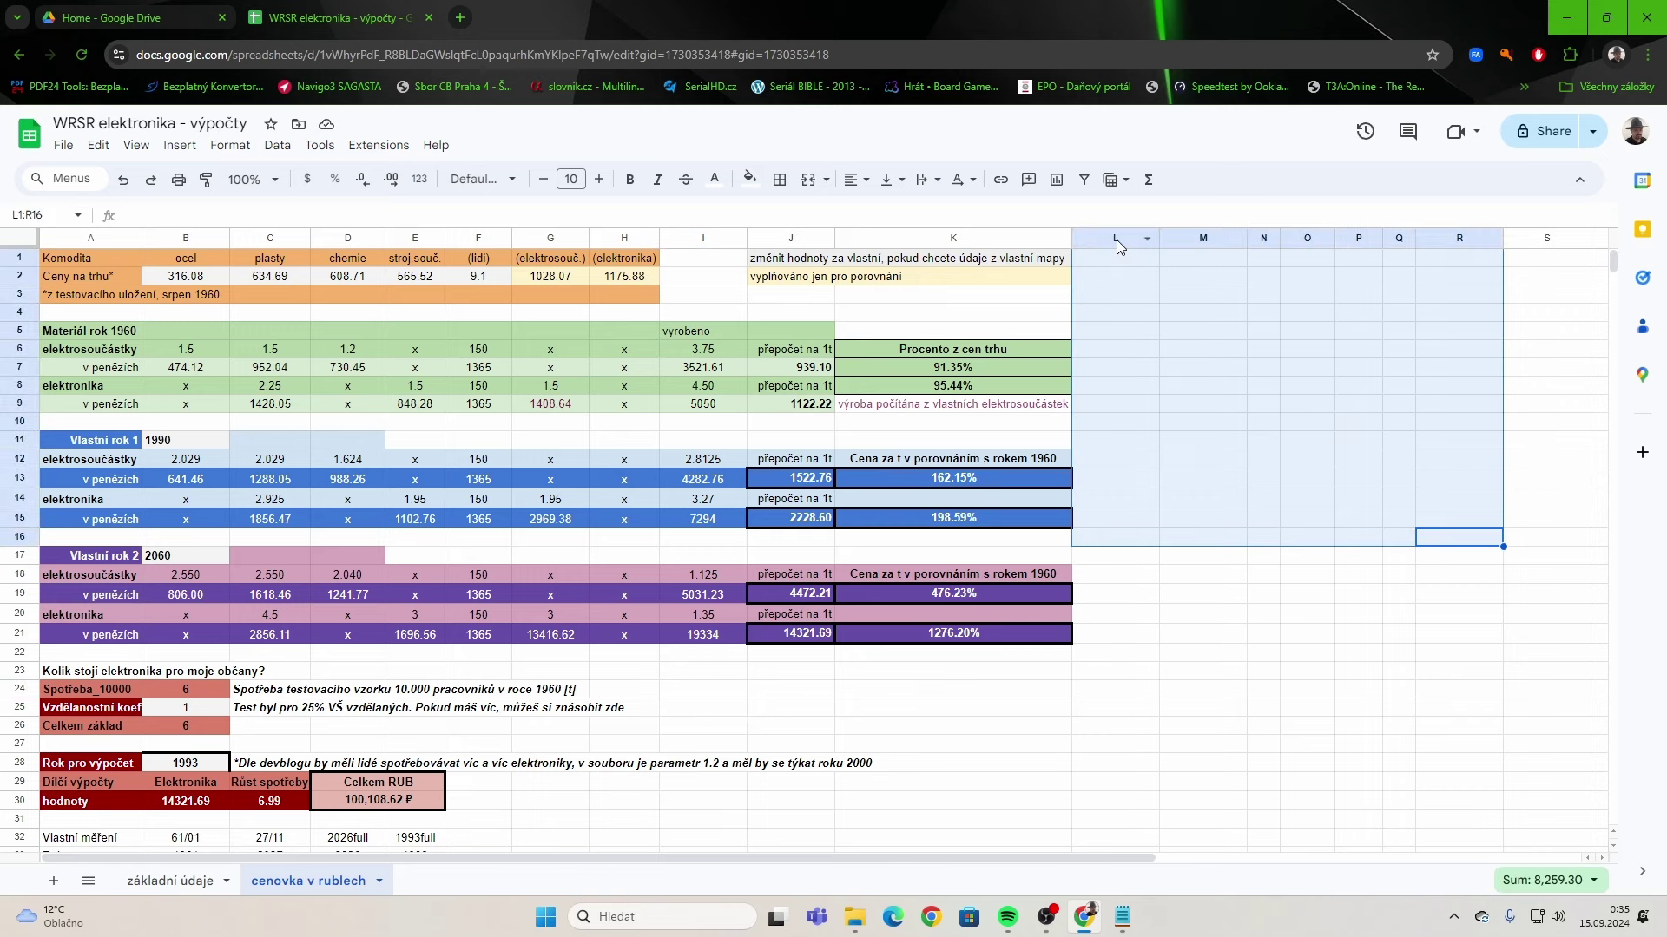
pyautogui.moveTo(1547, 707); pyautogui.dragTo(1107, 286)
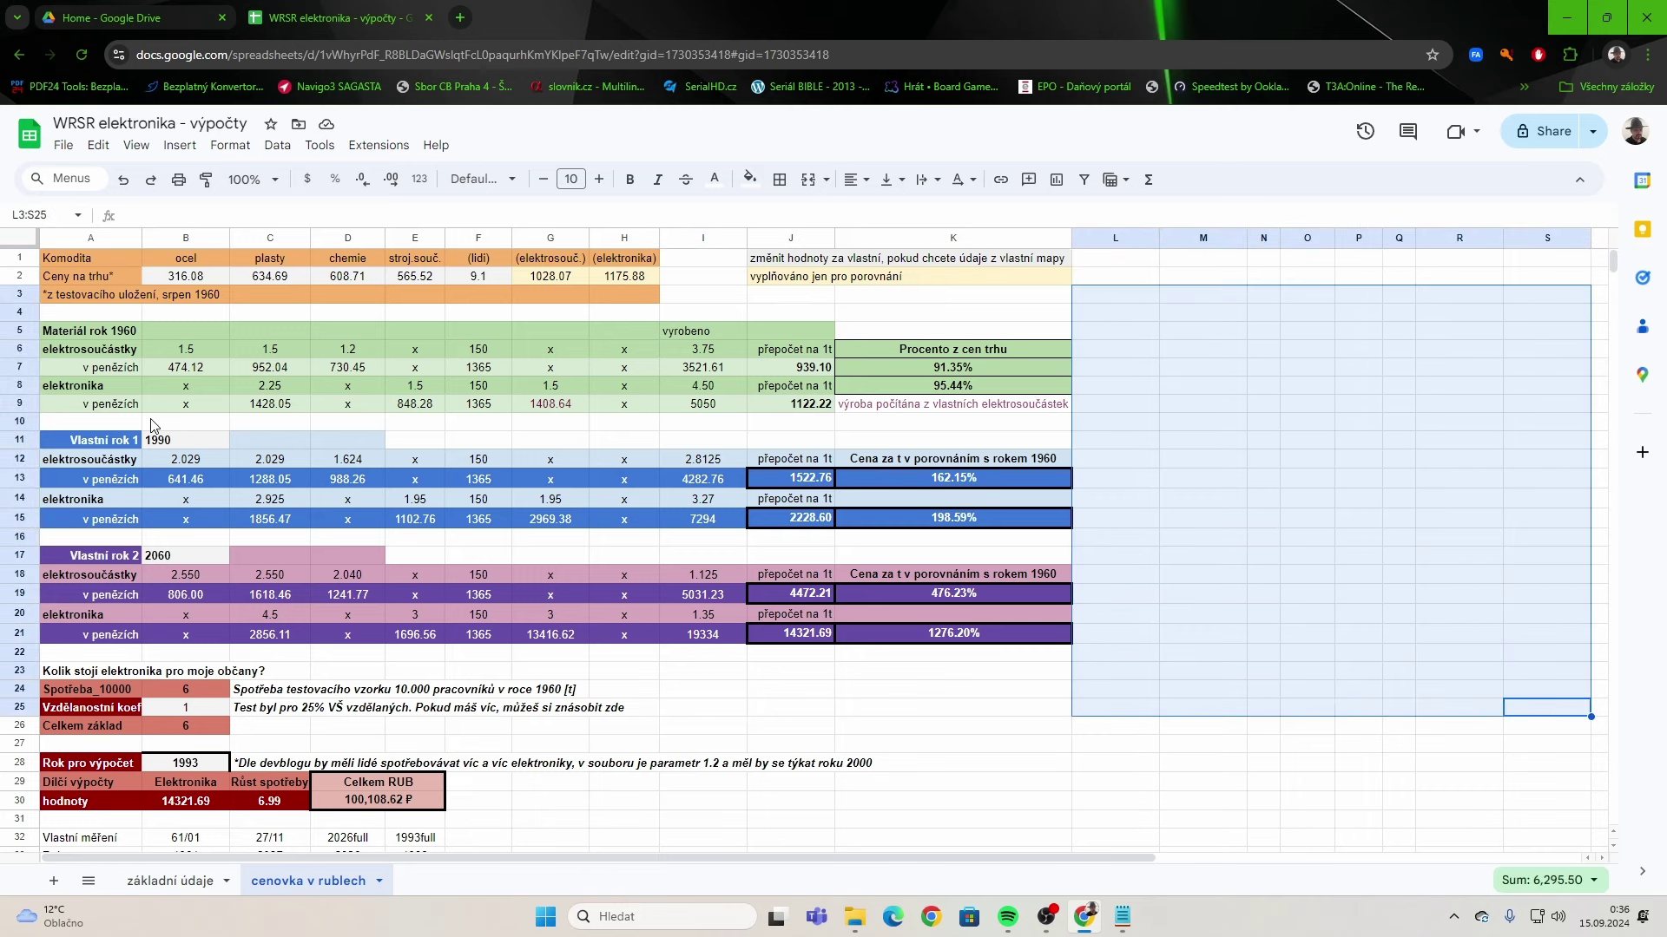
# Check the hidden helper cells along row 10 between the 1960 block and the Vlastní rok 1 block.
pyautogui.click(597, 443)
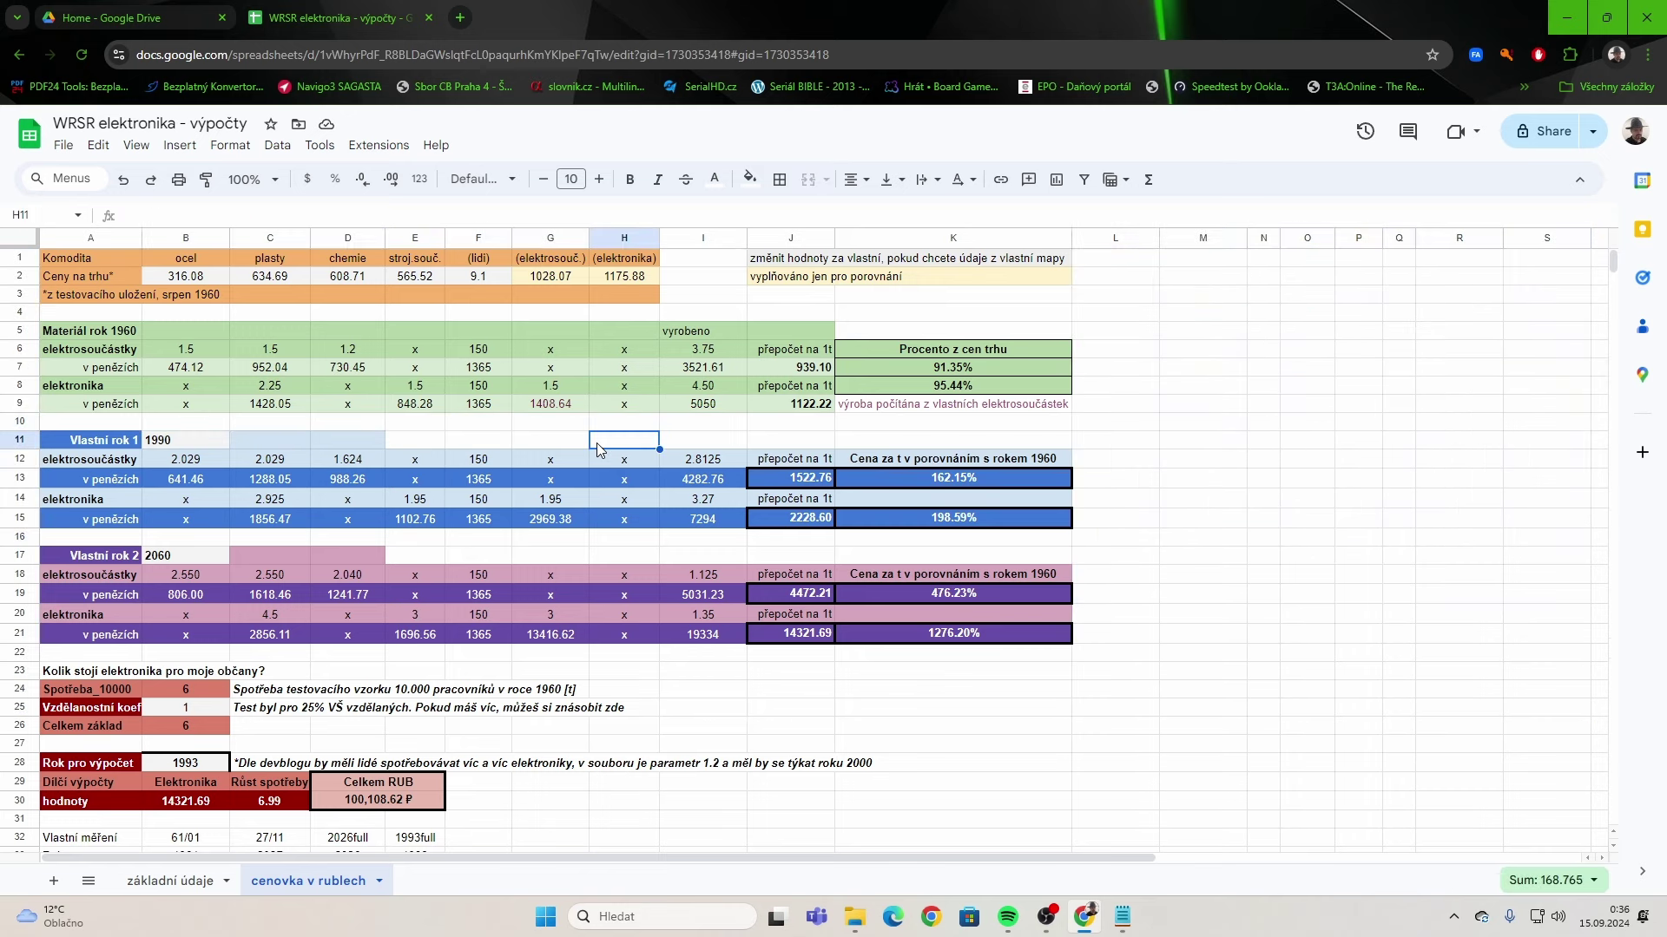
pyautogui.click(508, 420)
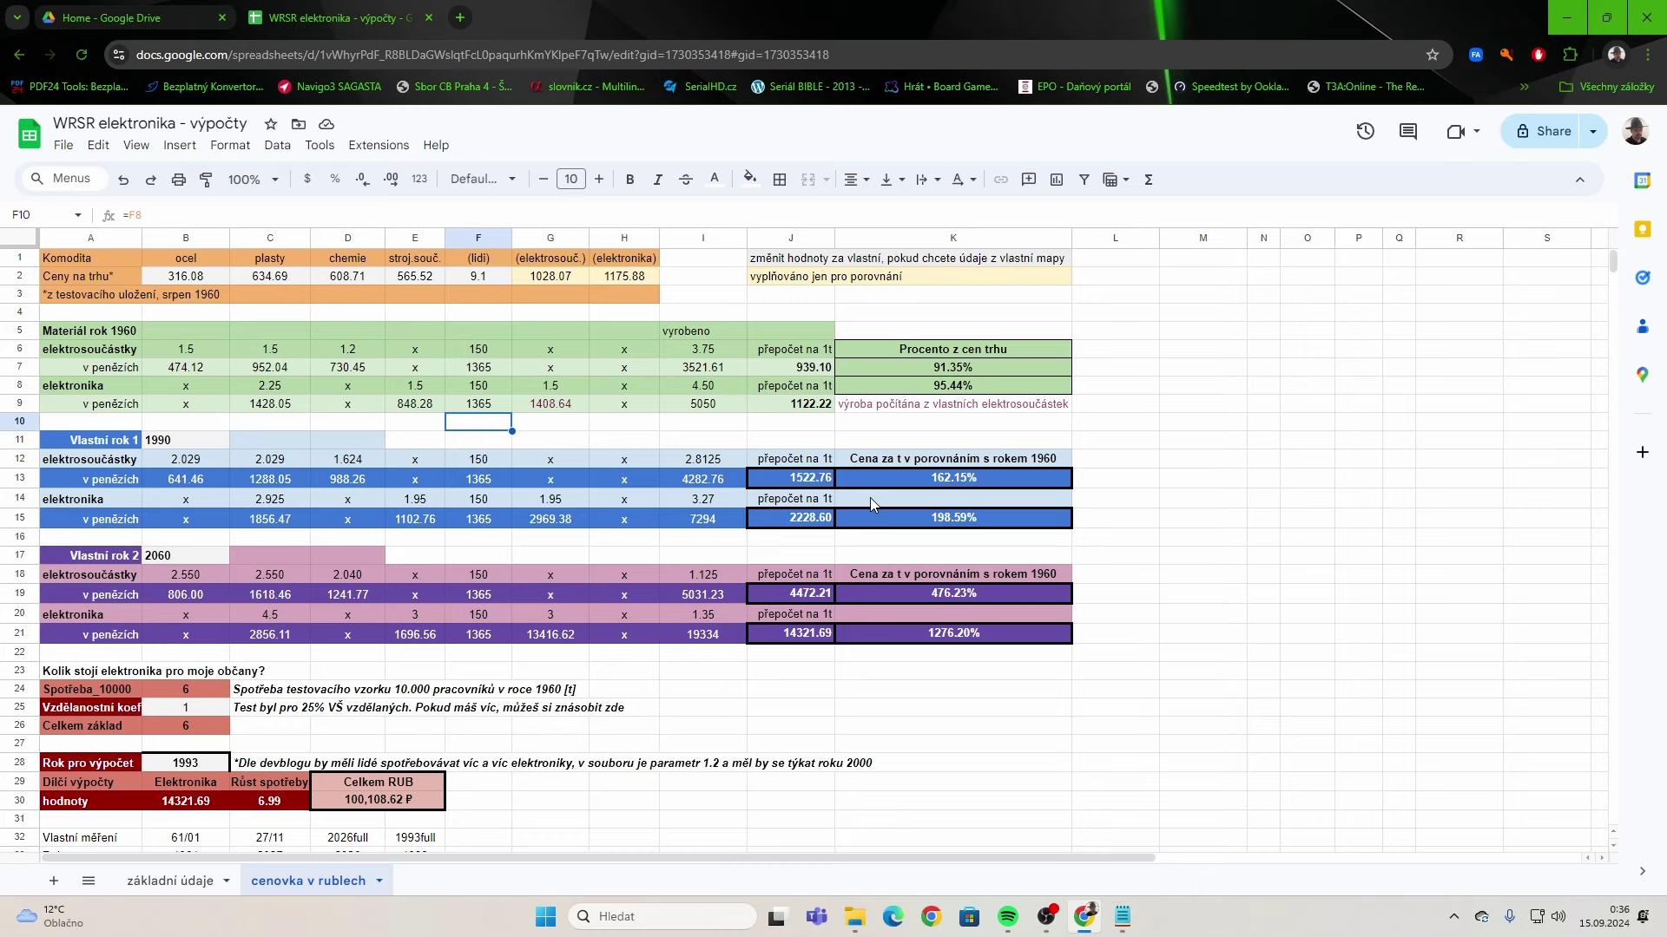
pyautogui.press('Left')
pyautogui.press('Left')
pyautogui.press('Left')
pyautogui.press('Left')
pyautogui.press('Right')
pyautogui.press('Right')
pyautogui.press('Right')
pyautogui.press('Right')
pyautogui.press('Right')
pyautogui.press('Right')
pyautogui.press('Right')
pyautogui.press('Right')
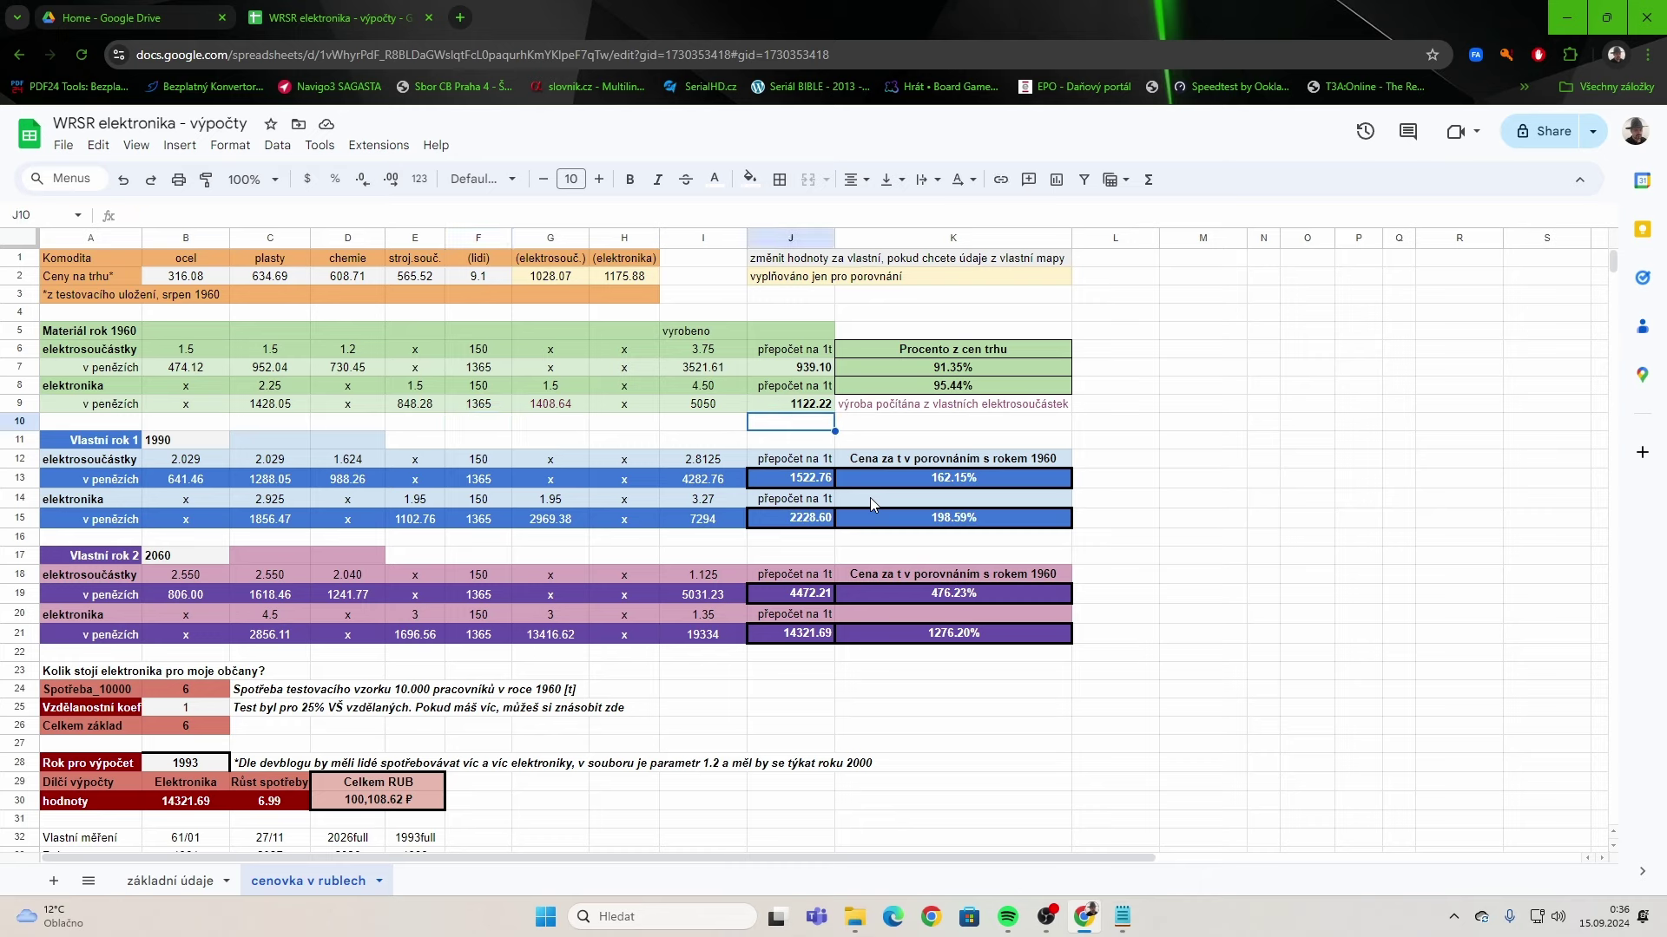
# Inspect the F12 worker count and the hidden cells in row 16 below the Vlastní rok 1 block.
pyautogui.press('Down')
pyautogui.press('Left')
pyautogui.press('Left')
pyautogui.press('Left')
pyautogui.press('Left')
pyautogui.press('Down')
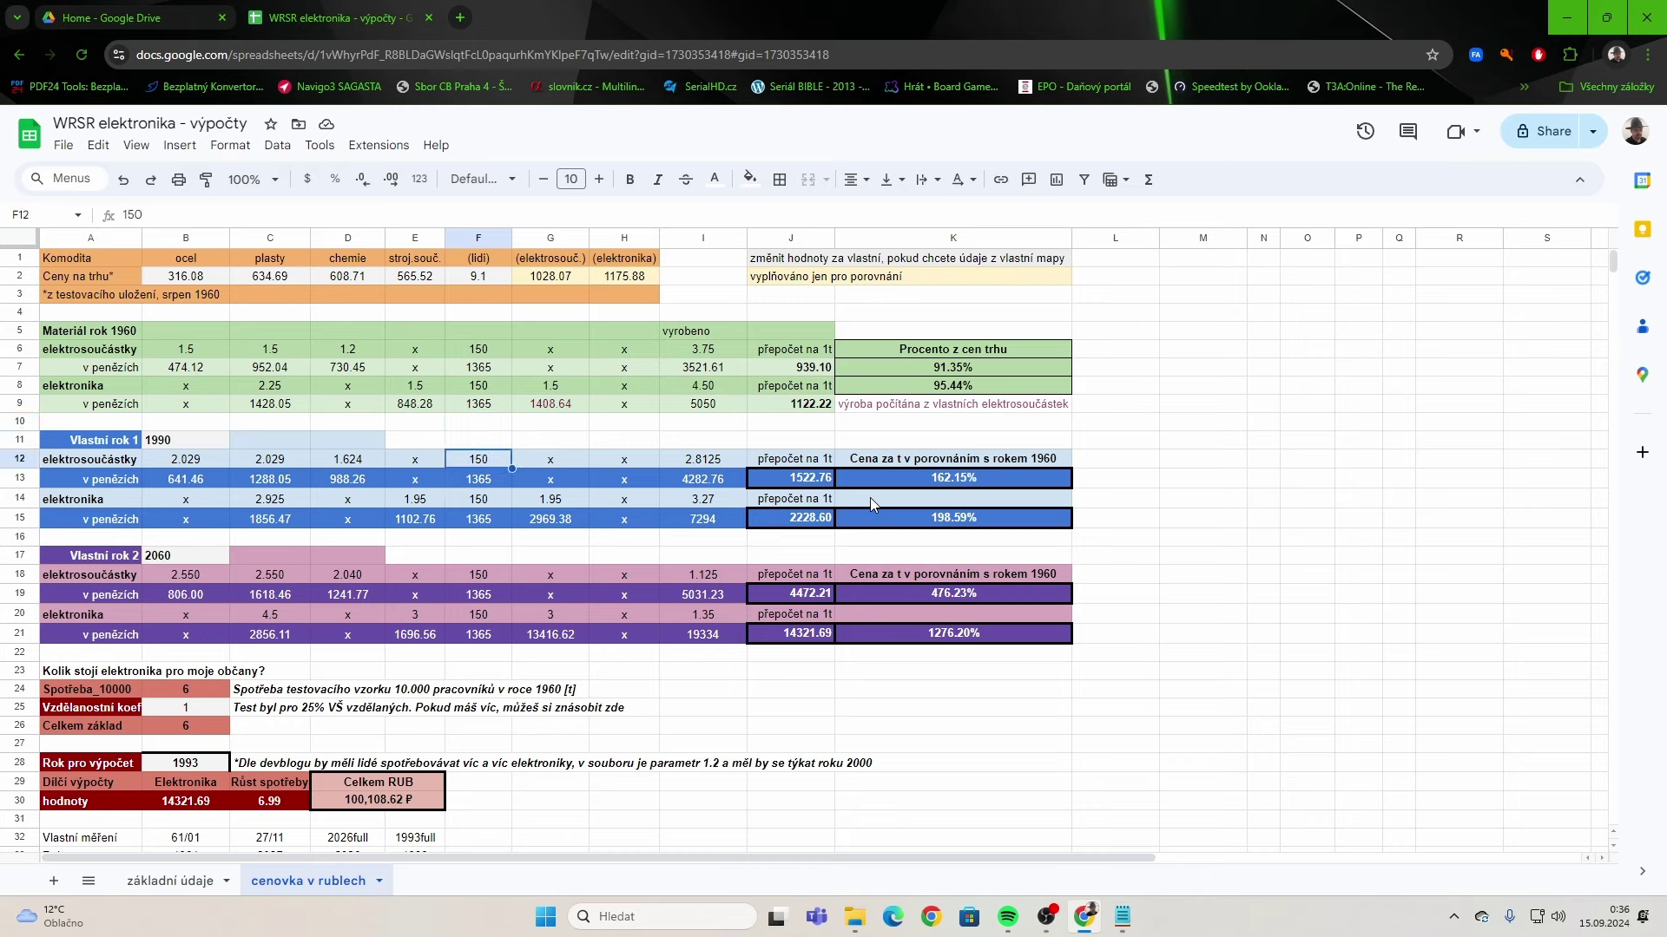
pyautogui.press('Down')
pyautogui.press('Down')
pyautogui.press('Down')
pyautogui.press('Down')
pyautogui.press('Left')
pyautogui.press('Left')
pyautogui.press('Right')
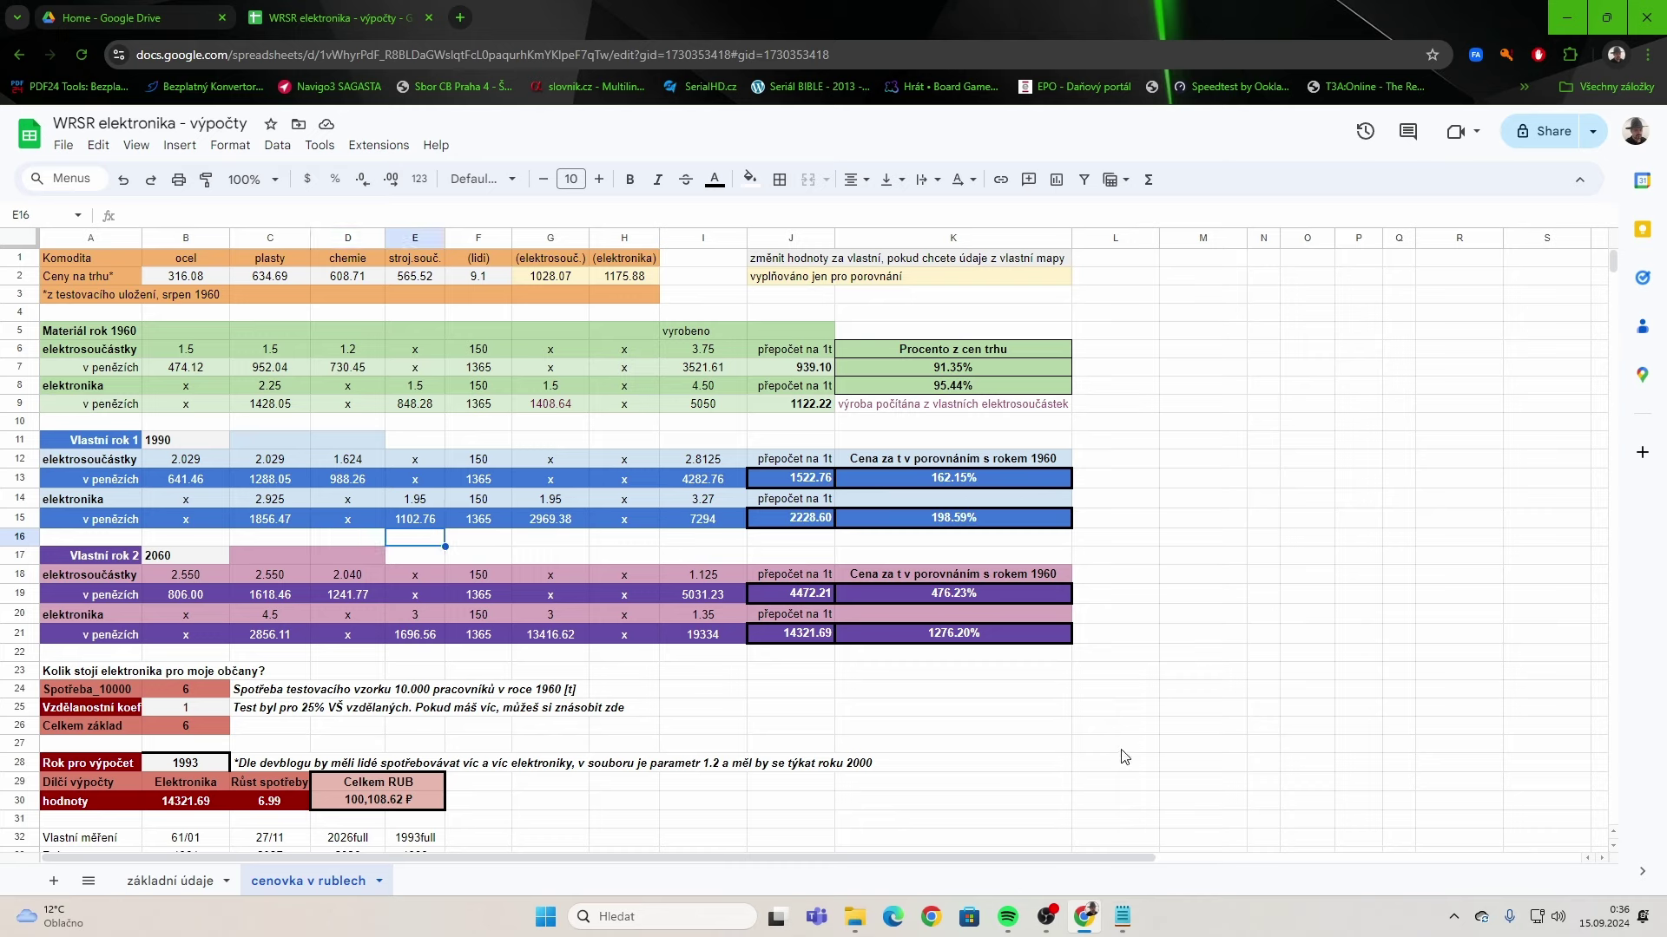
# Try changing the text color of the range L1:S27 holding the hidden helper values.
pyautogui.moveTo(1122, 753); pyautogui.dragTo(1540, 257)
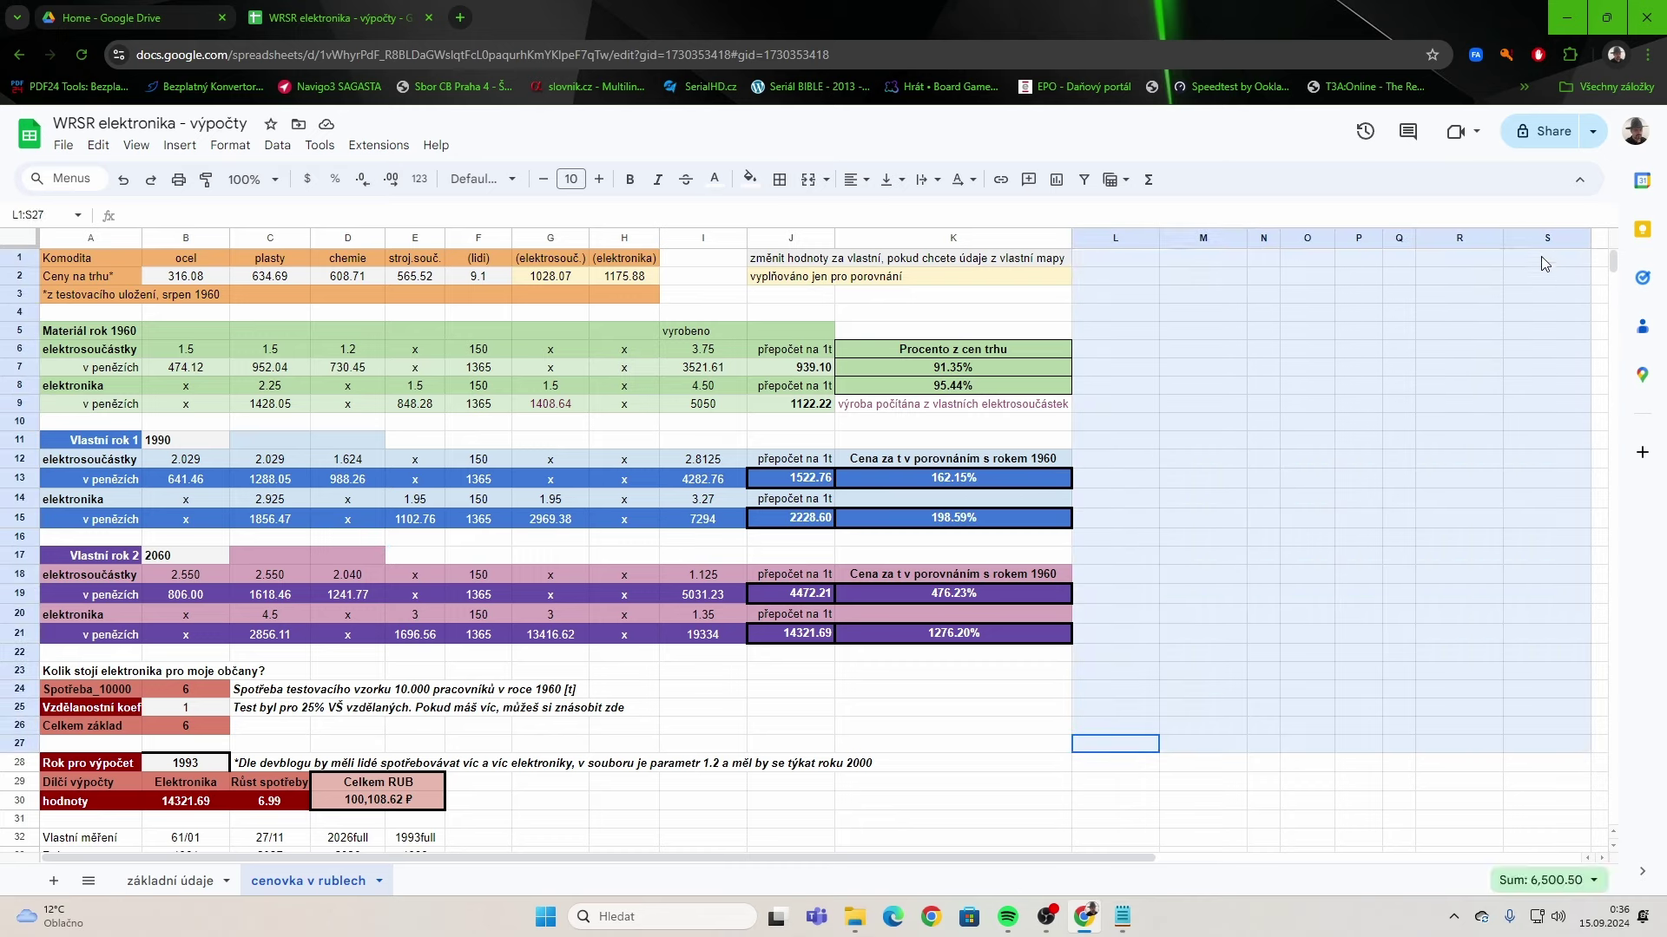
pyautogui.click(714, 179)
pyautogui.click(730, 242)
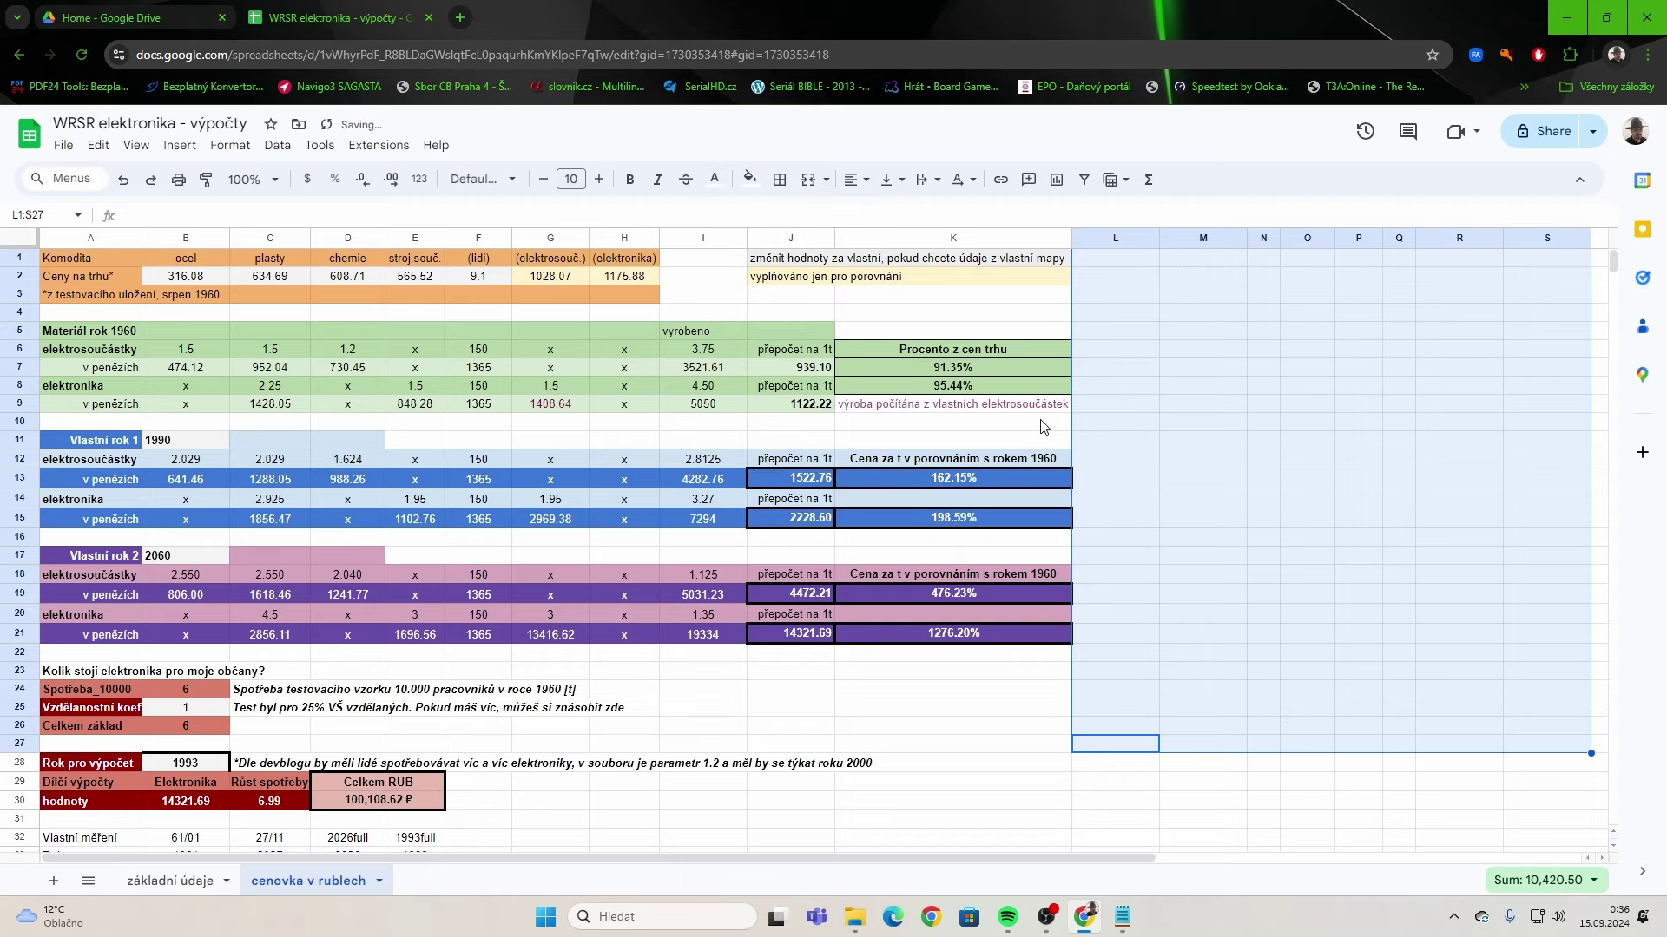
pyautogui.press('Delete')
pyautogui.click(848, 765)
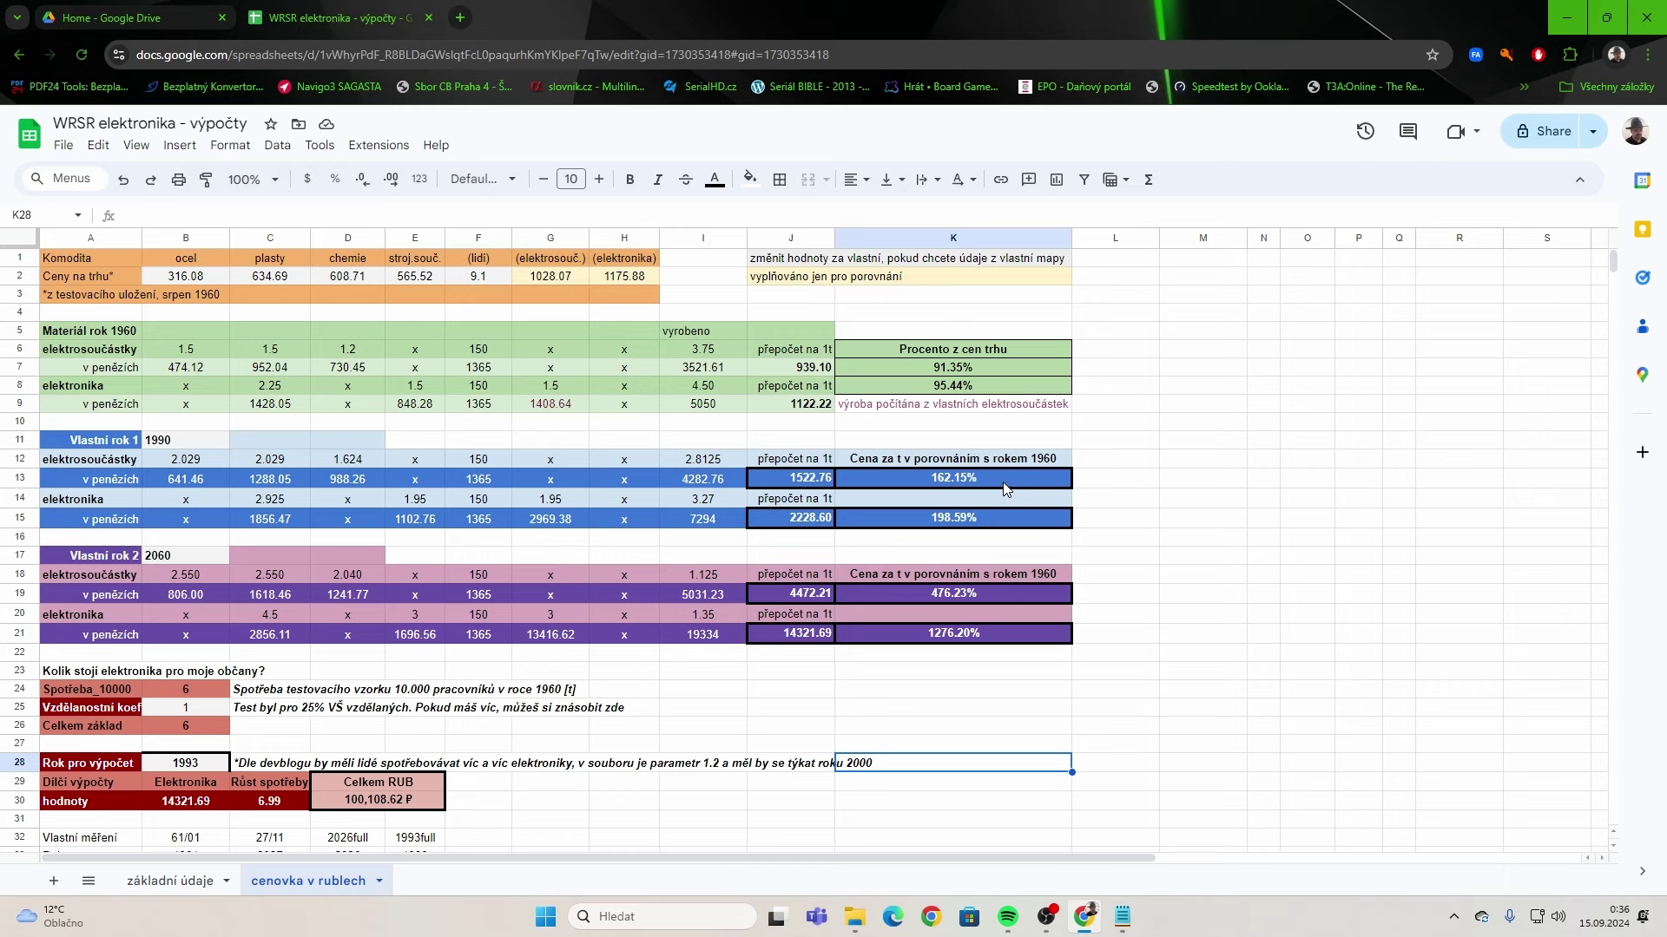
# Set the Vlastní rok 1 year in B11 to 1950.
pyautogui.click(194, 440)
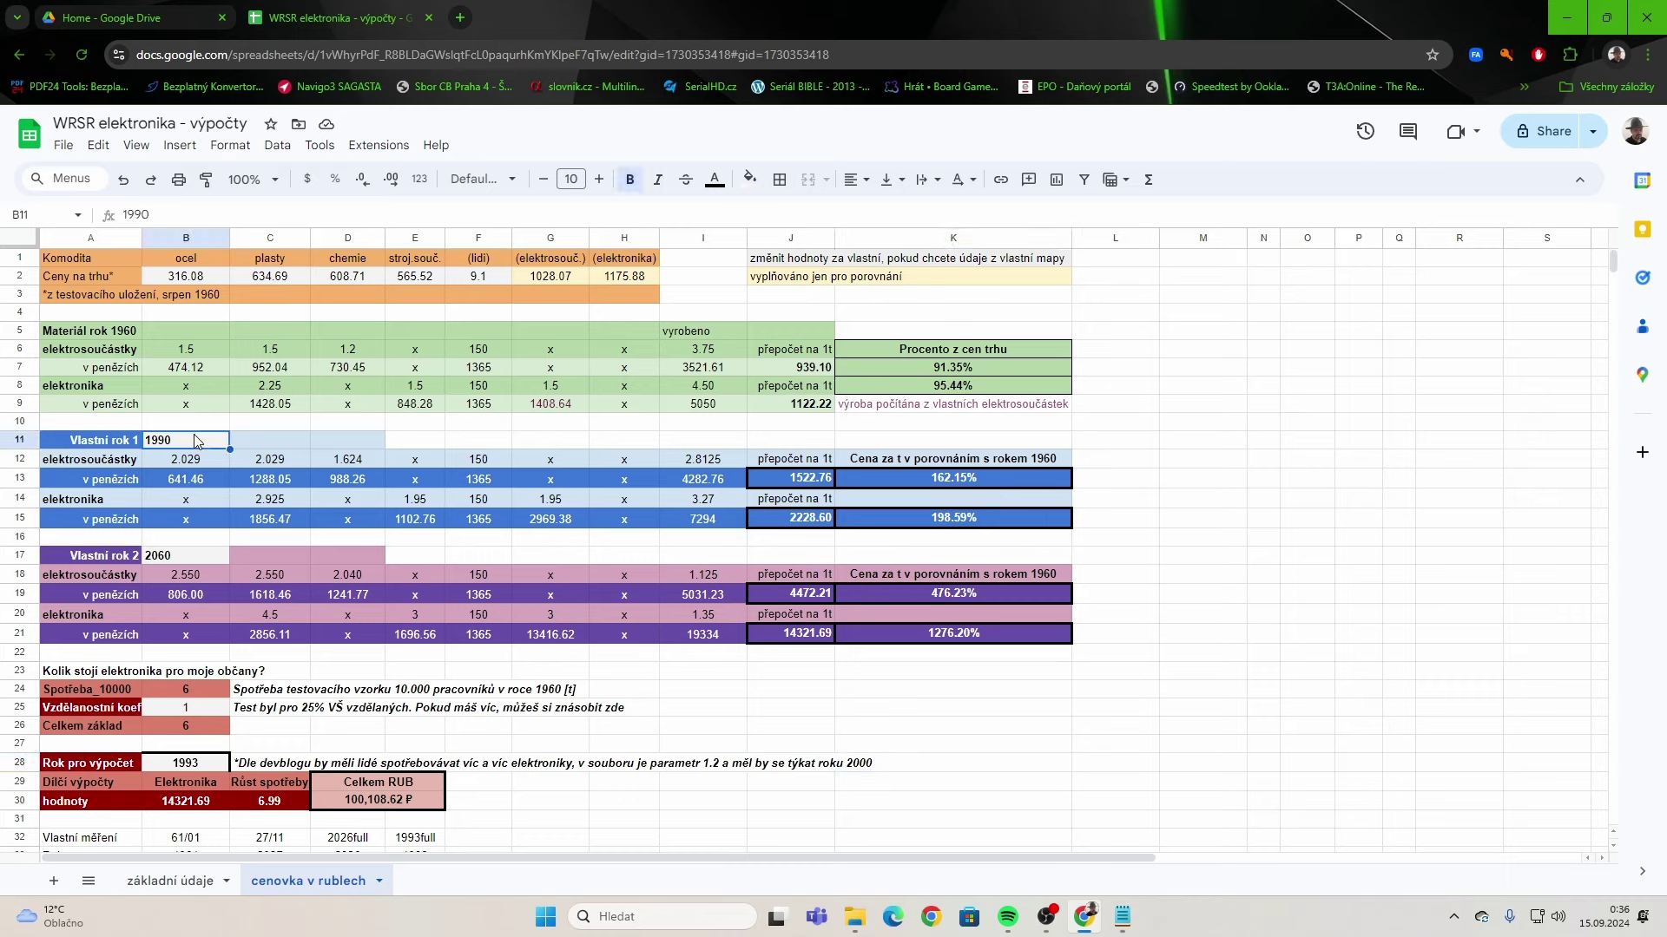
pyautogui.write('1950')
pyautogui.hotkey('ctrl', 'Return')
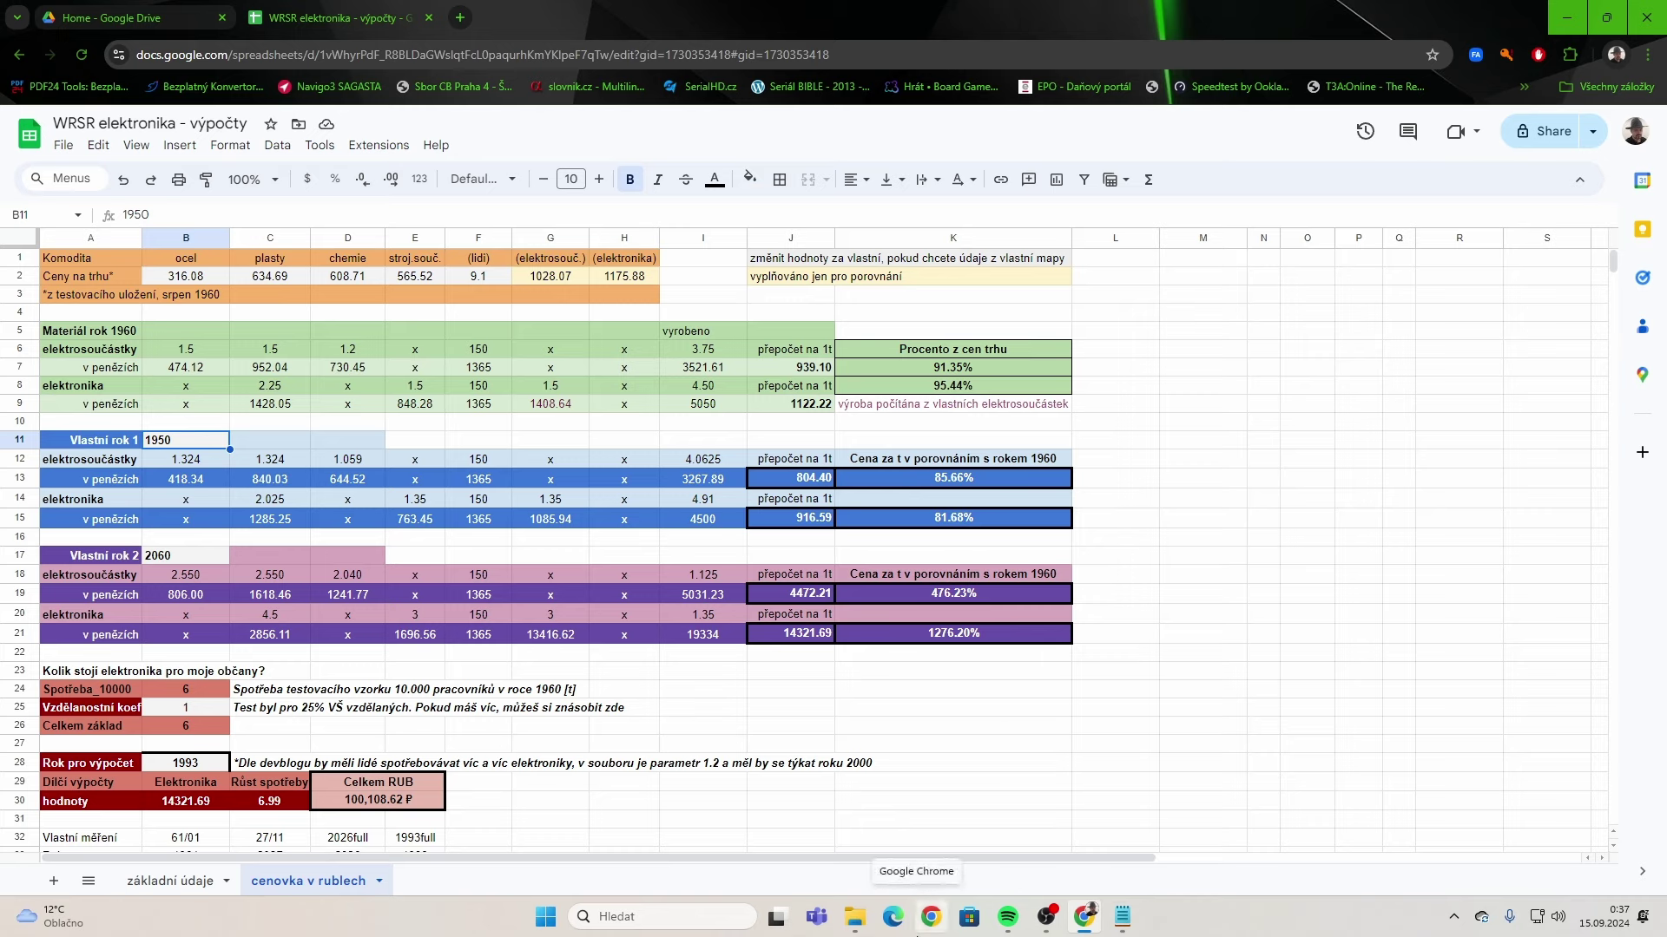
pyautogui.moveTo(848, 934)
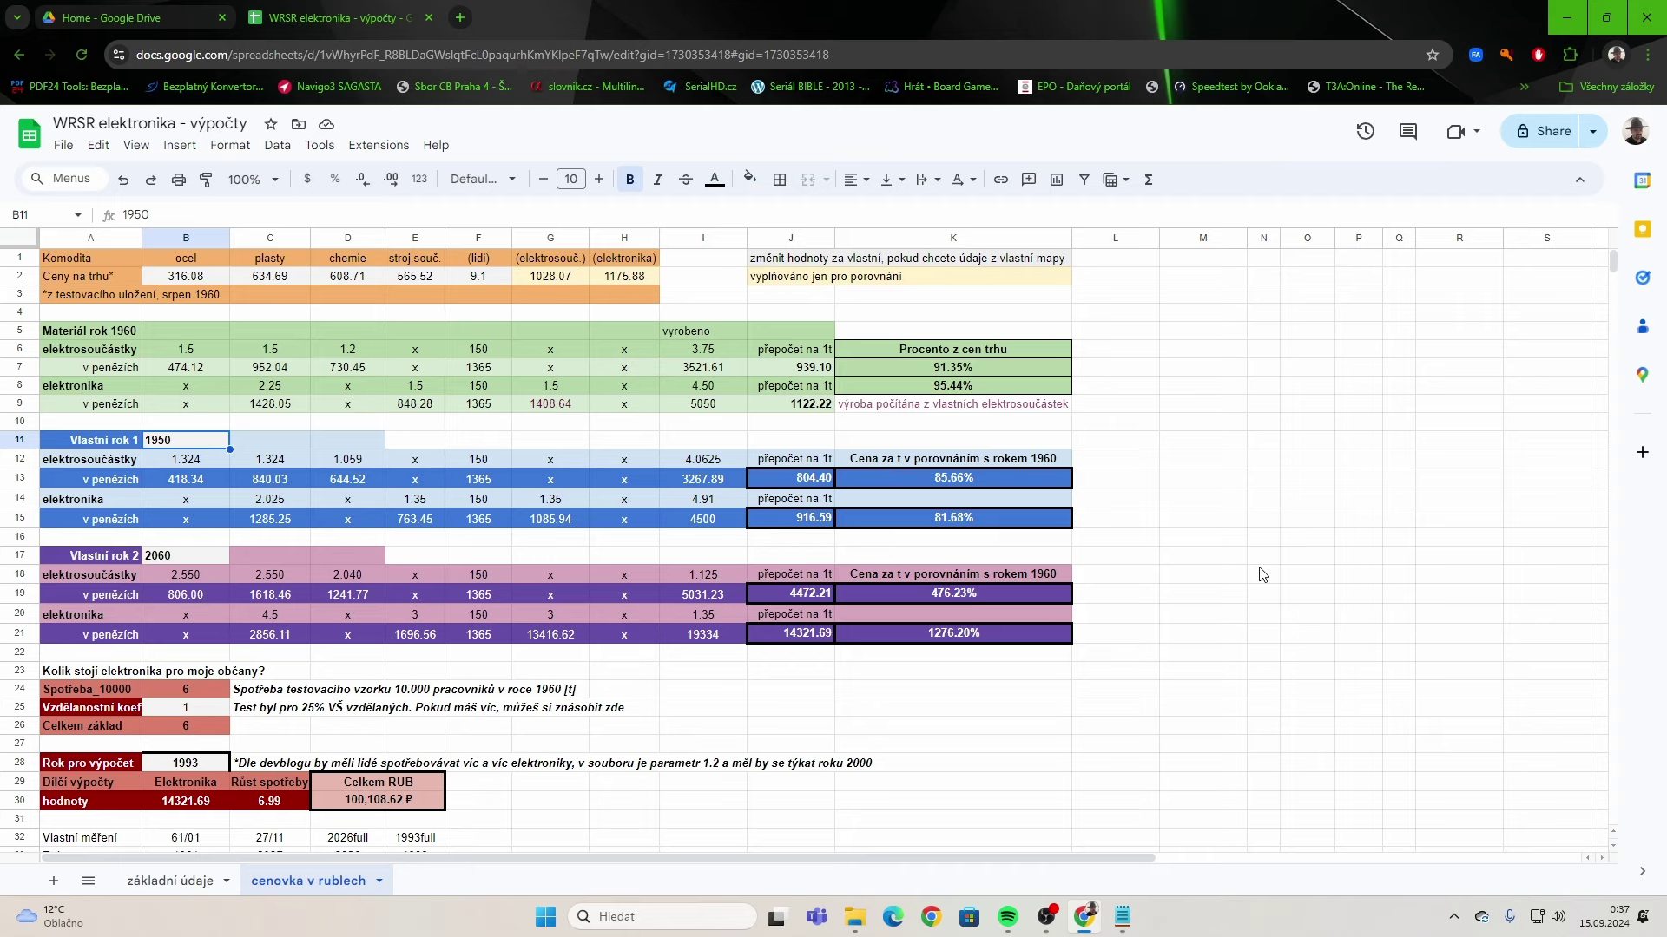
# Review the citizens' electronics cost section, including the education coefficient and its note, and the own measurements below it.
pyautogui.scroll(-2, 1262, 574)
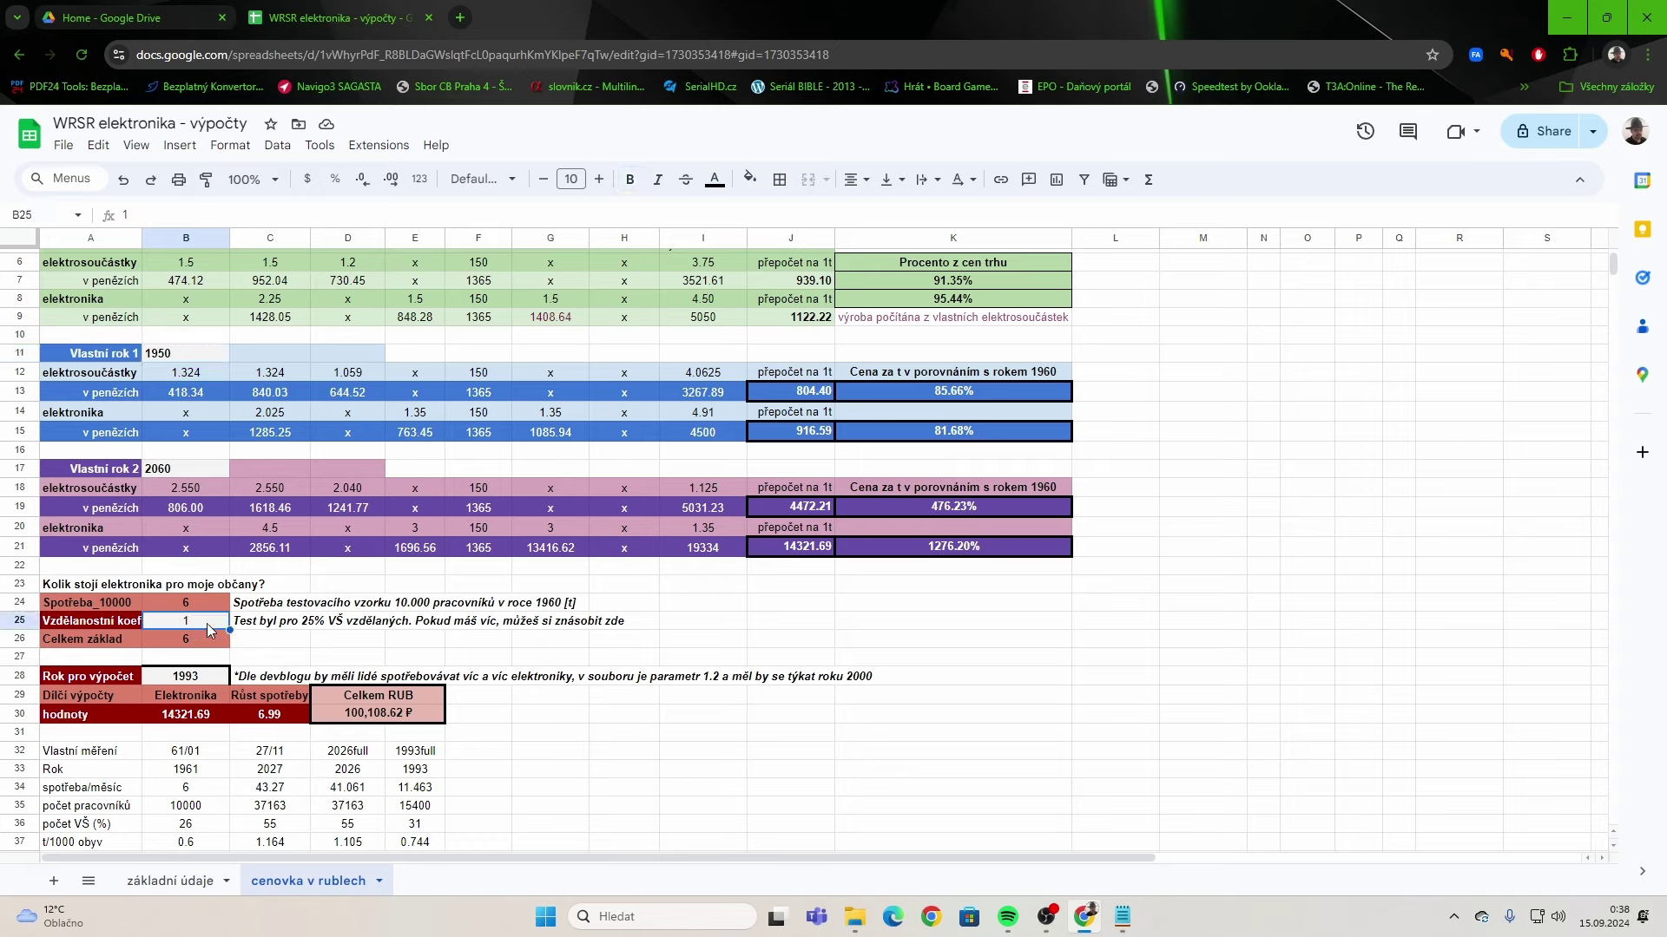
pyautogui.click(505, 641)
pyautogui.scroll(-2, 483, 659)
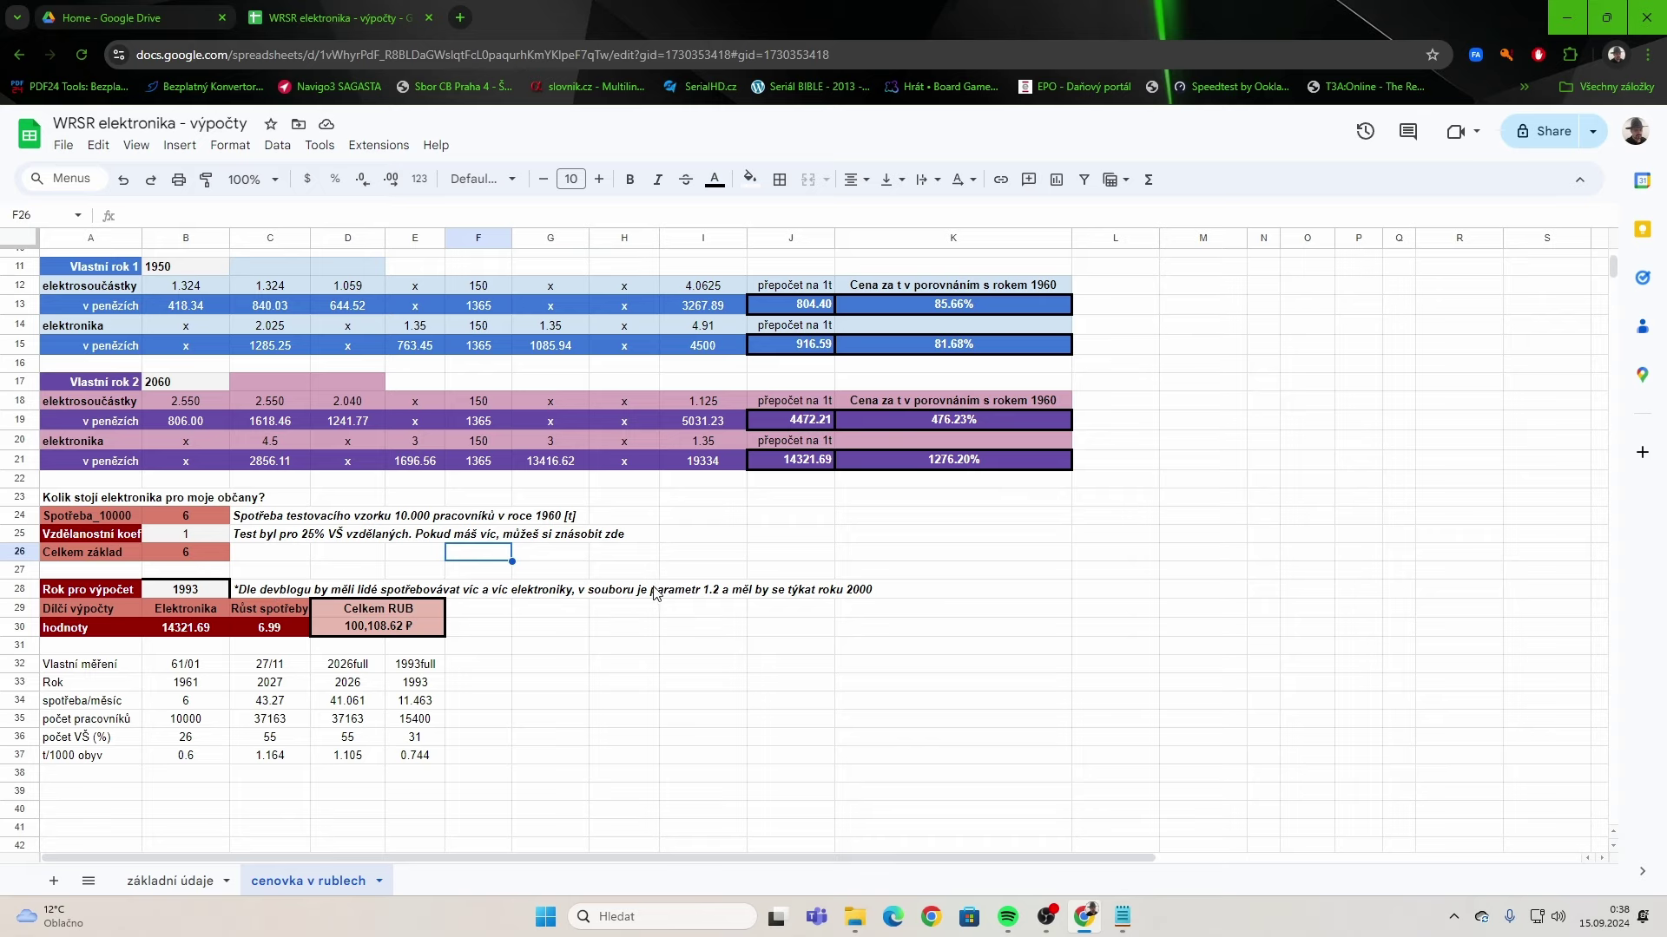
# Check the row 28 note on rising consumption against the ELETRIC_CONSUMPTION_LIVING_WORKER_FACTOR parameter in eletronic_factory.ini, switching to Notepad.
pyautogui.click(719, 589)
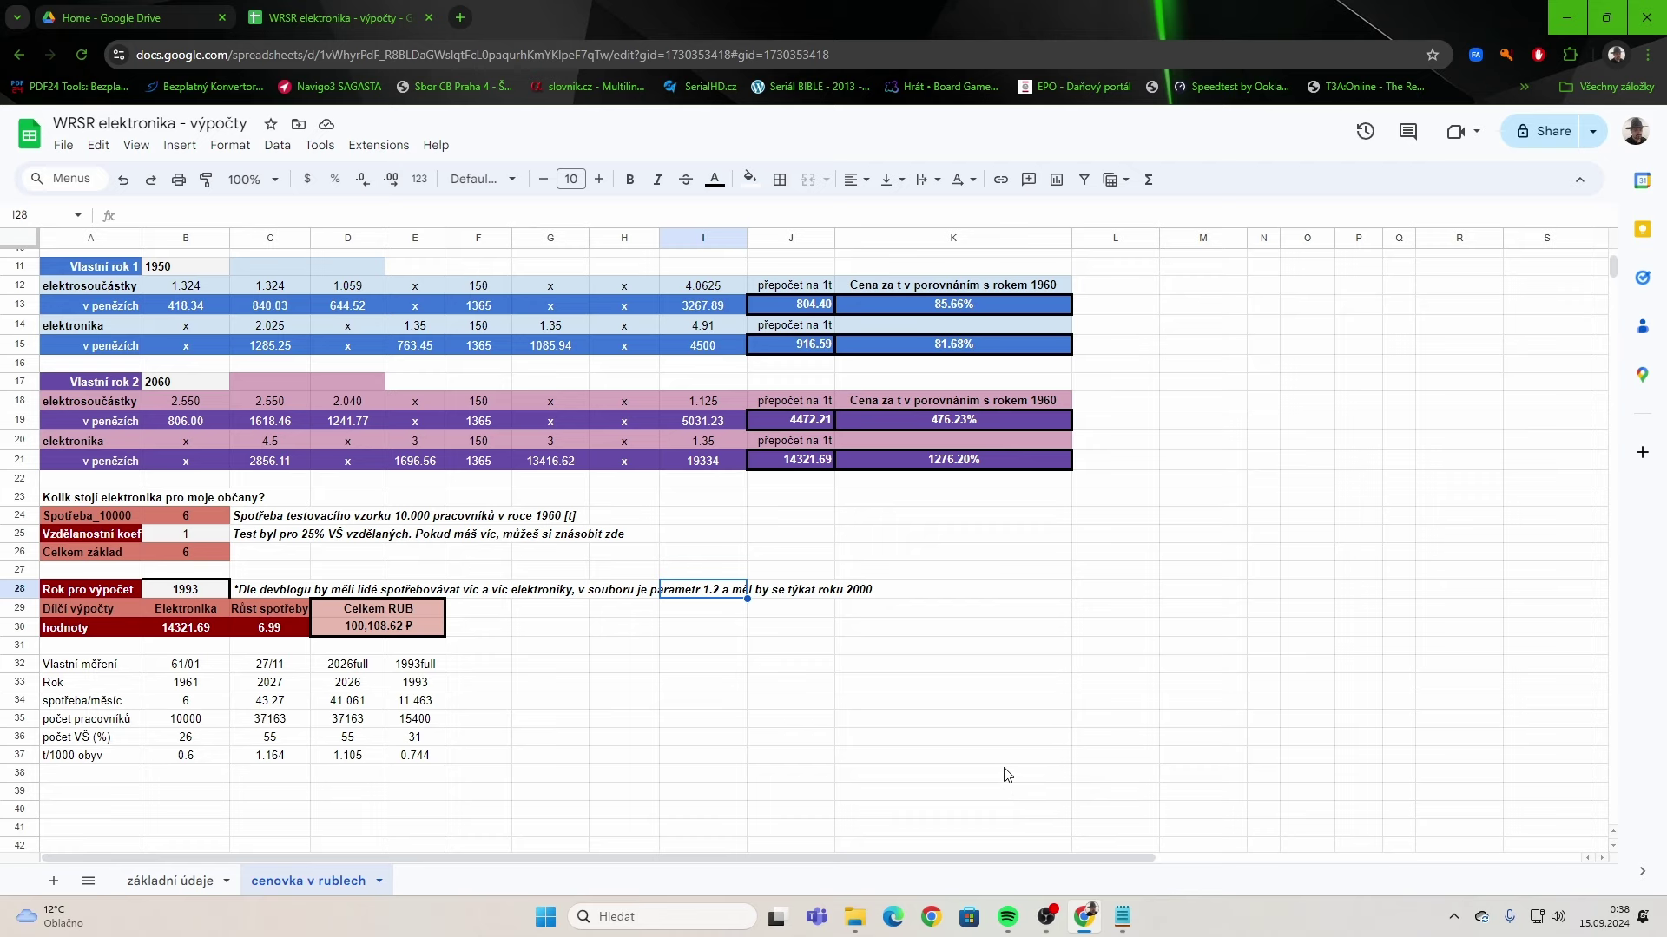
pyautogui.click(1122, 916)
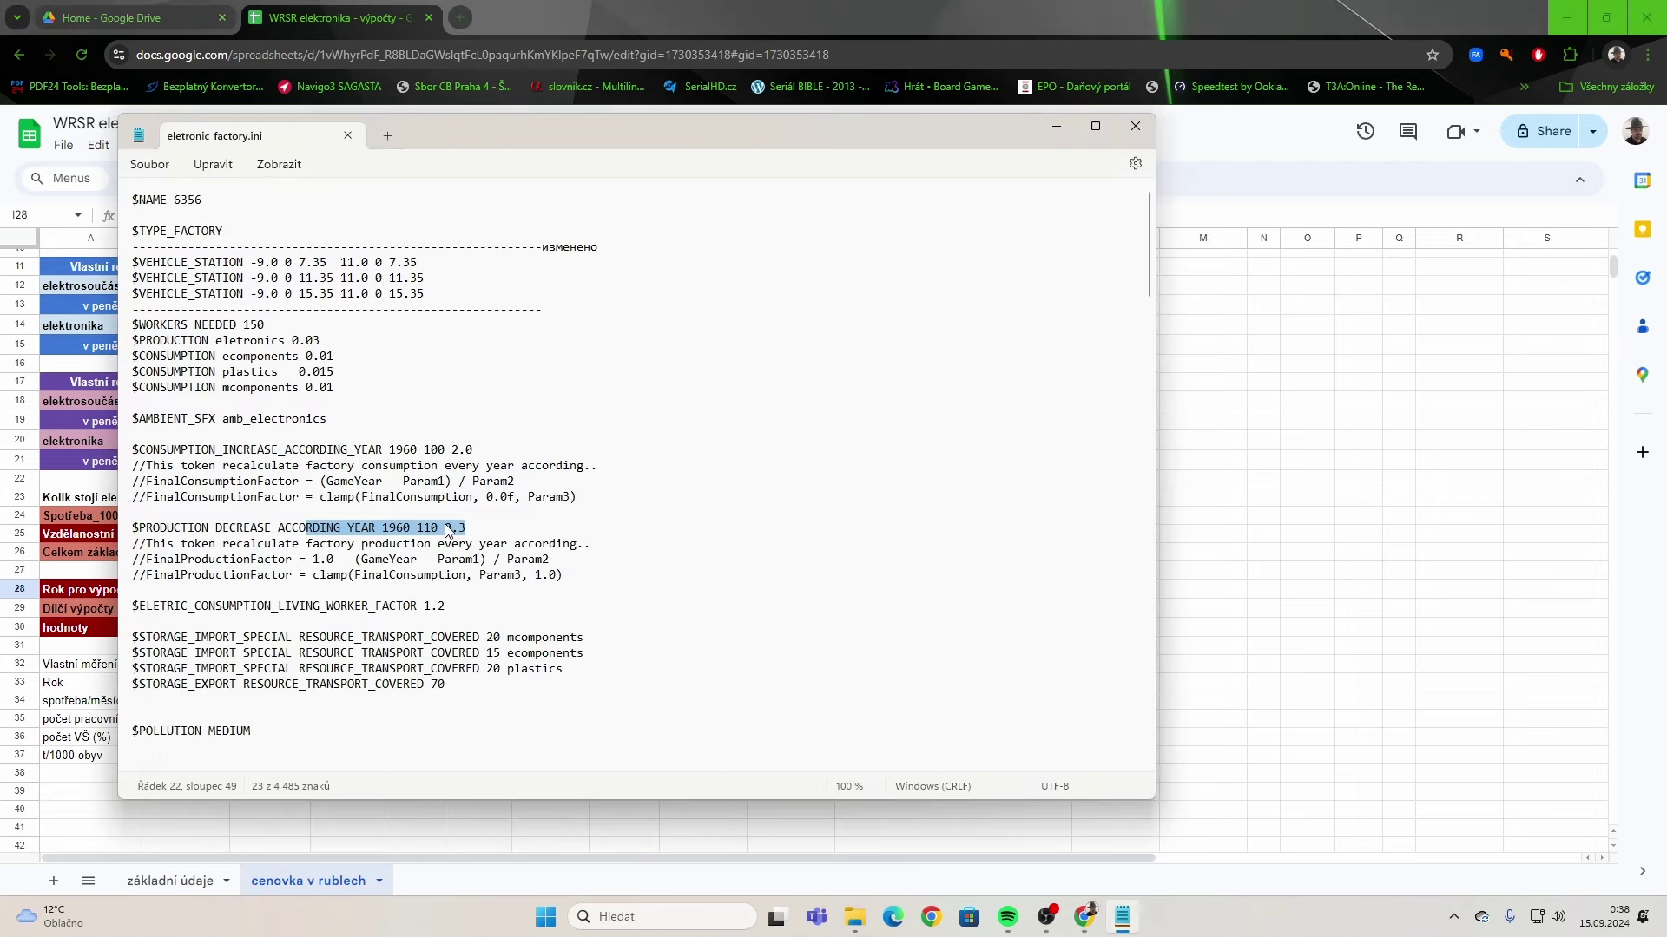
pyautogui.click(587, 496)
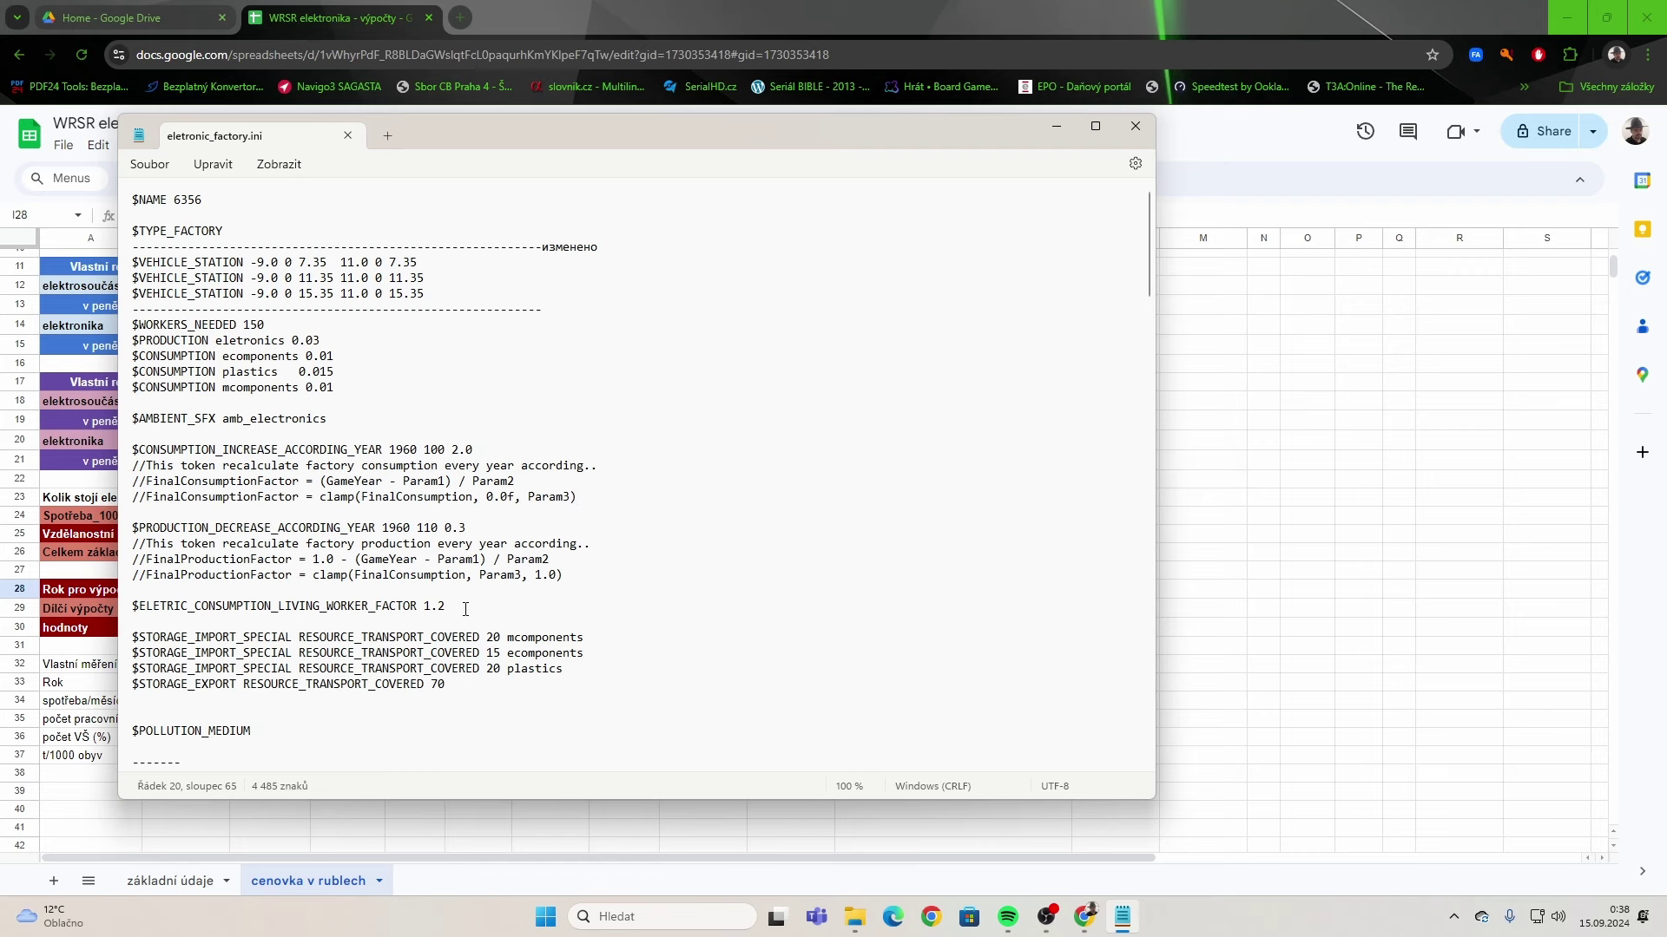
# Highlight the living worker factor in the file, switch back to Google Sheets and trace the B30 electronics price through the Vlastní rok 2 formulas.
pyautogui.moveTo(467, 606); pyautogui.dragTo(391, 615)
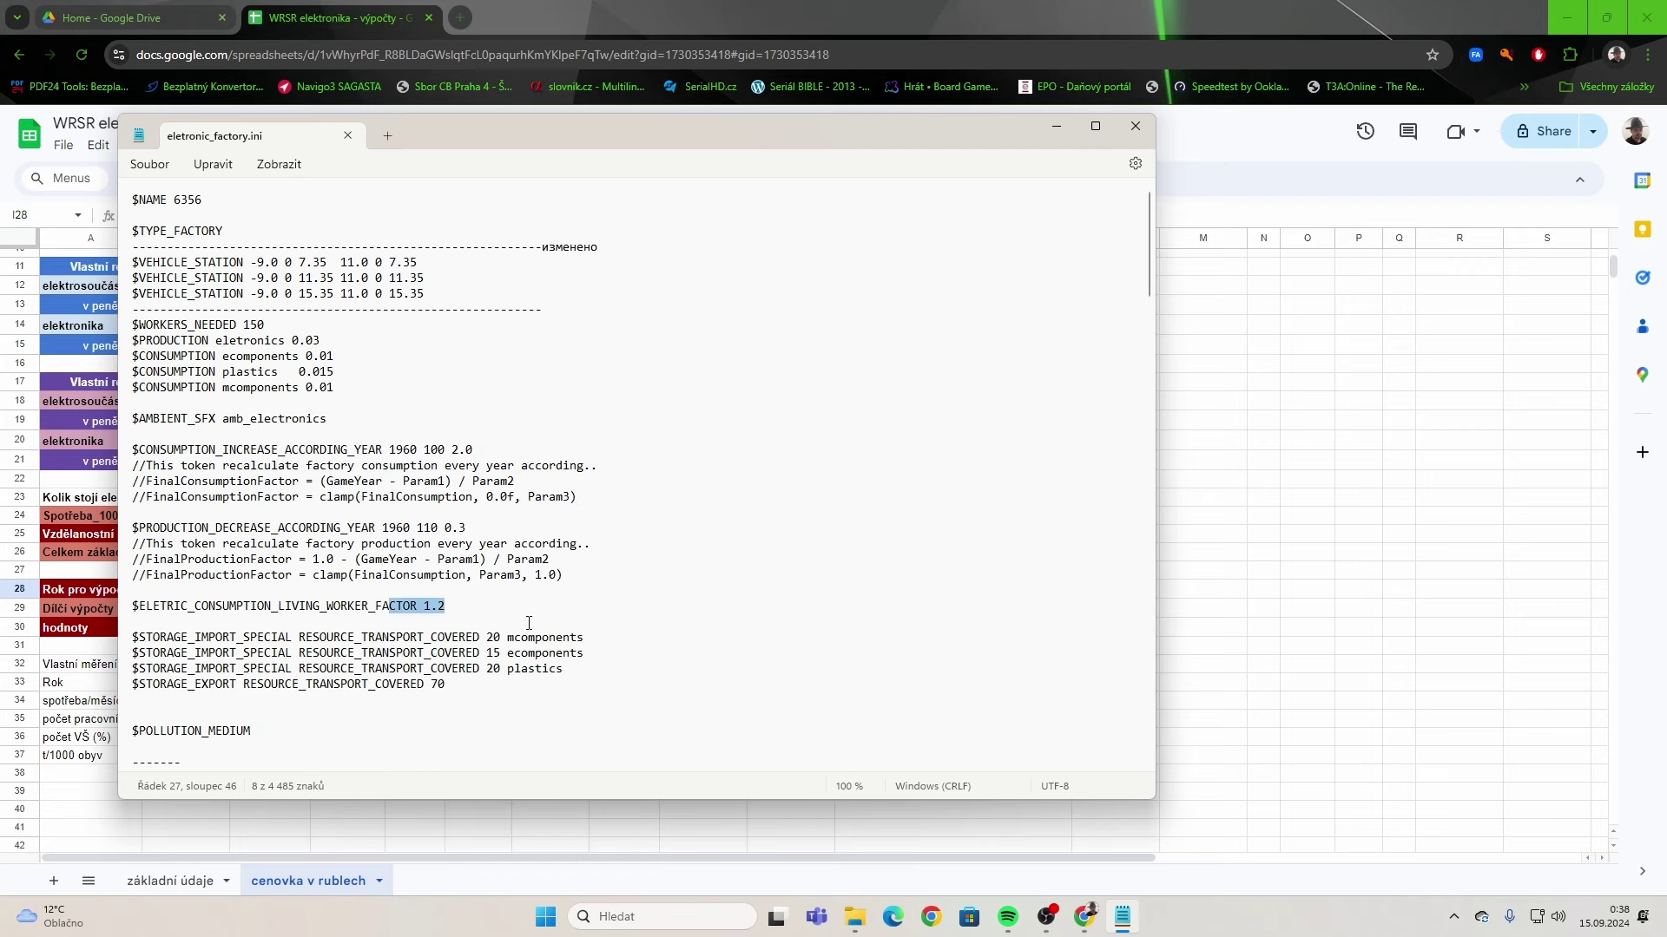
pyautogui.click(1211, 570)
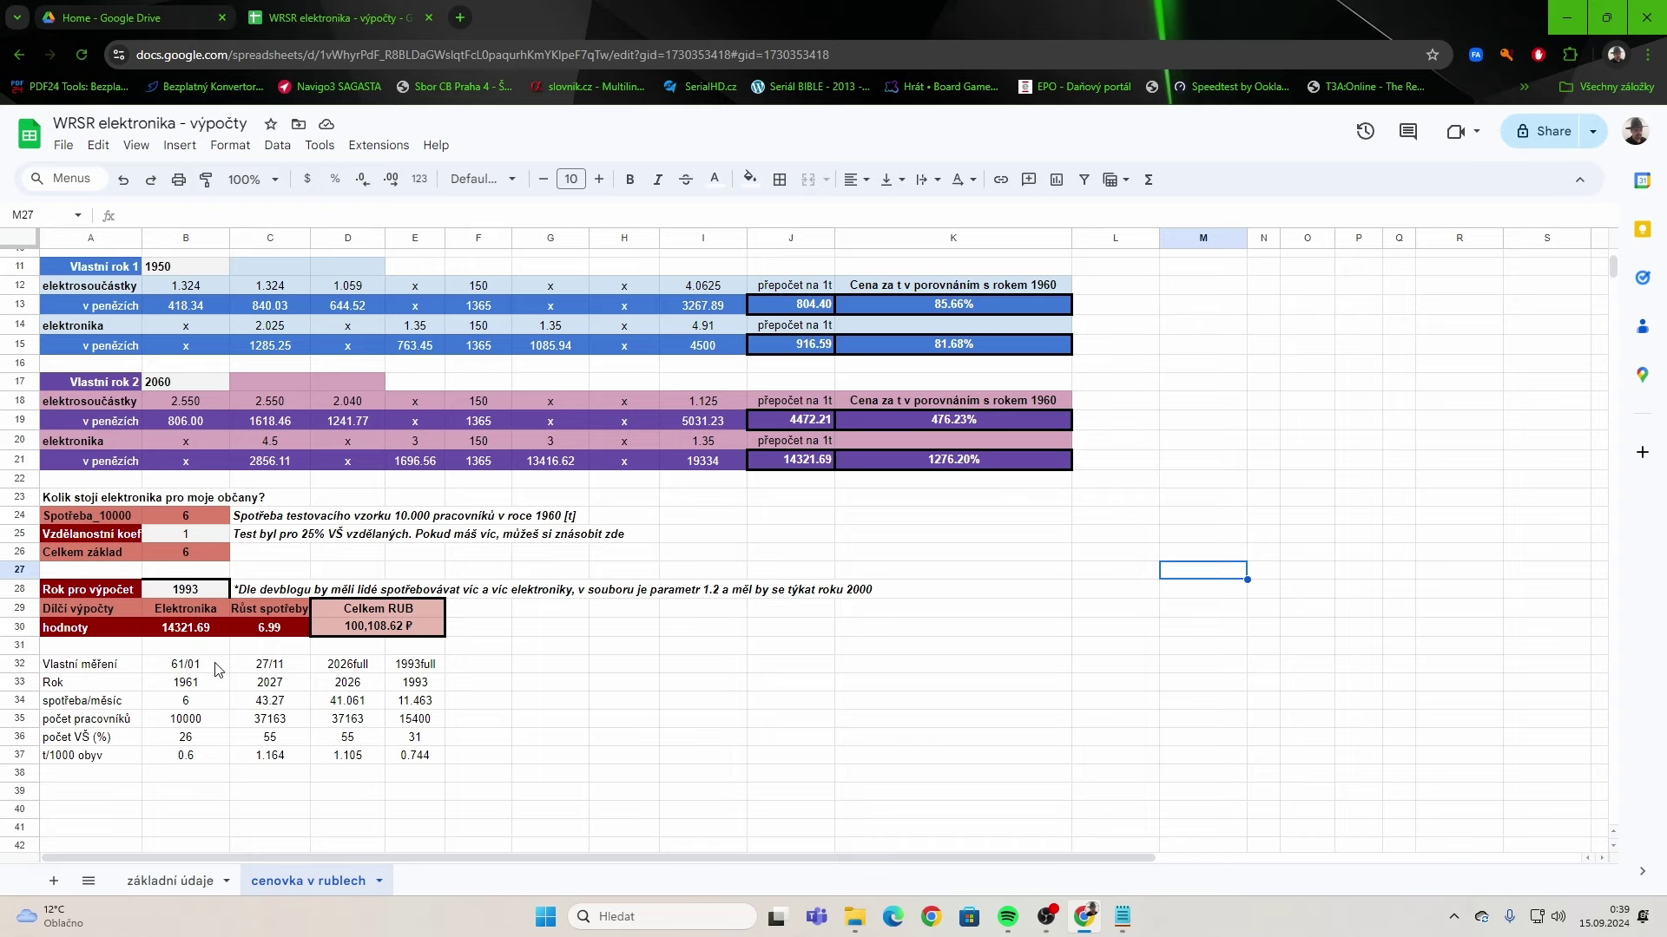
pyautogui.click(196, 627)
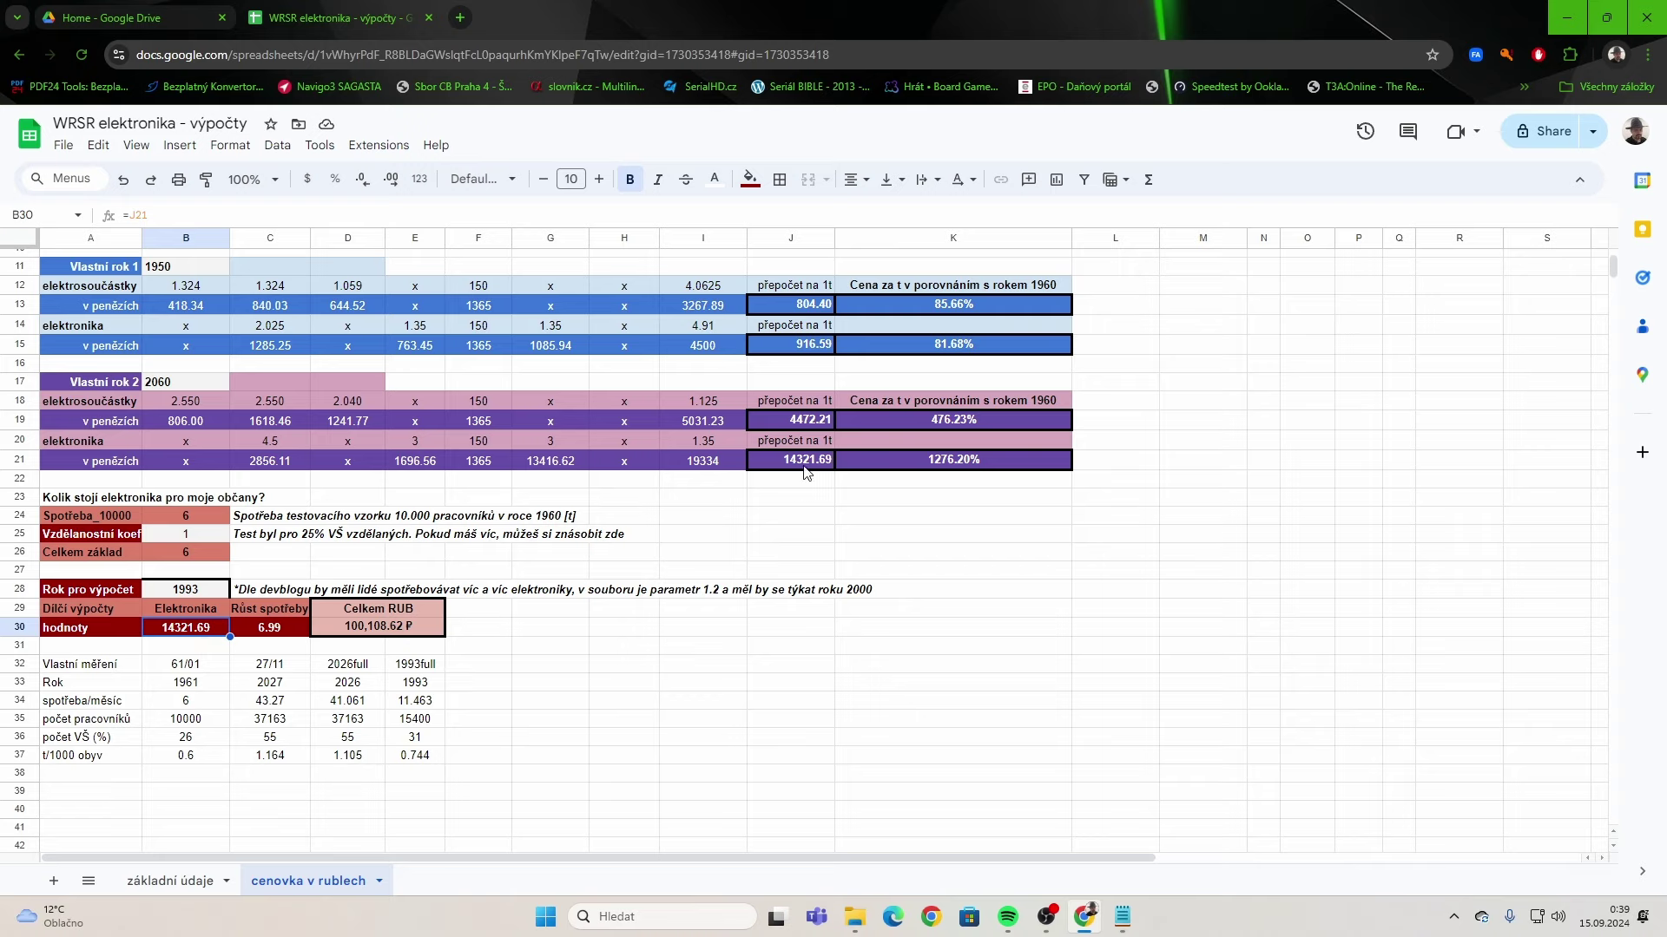
pyautogui.click(195, 382)
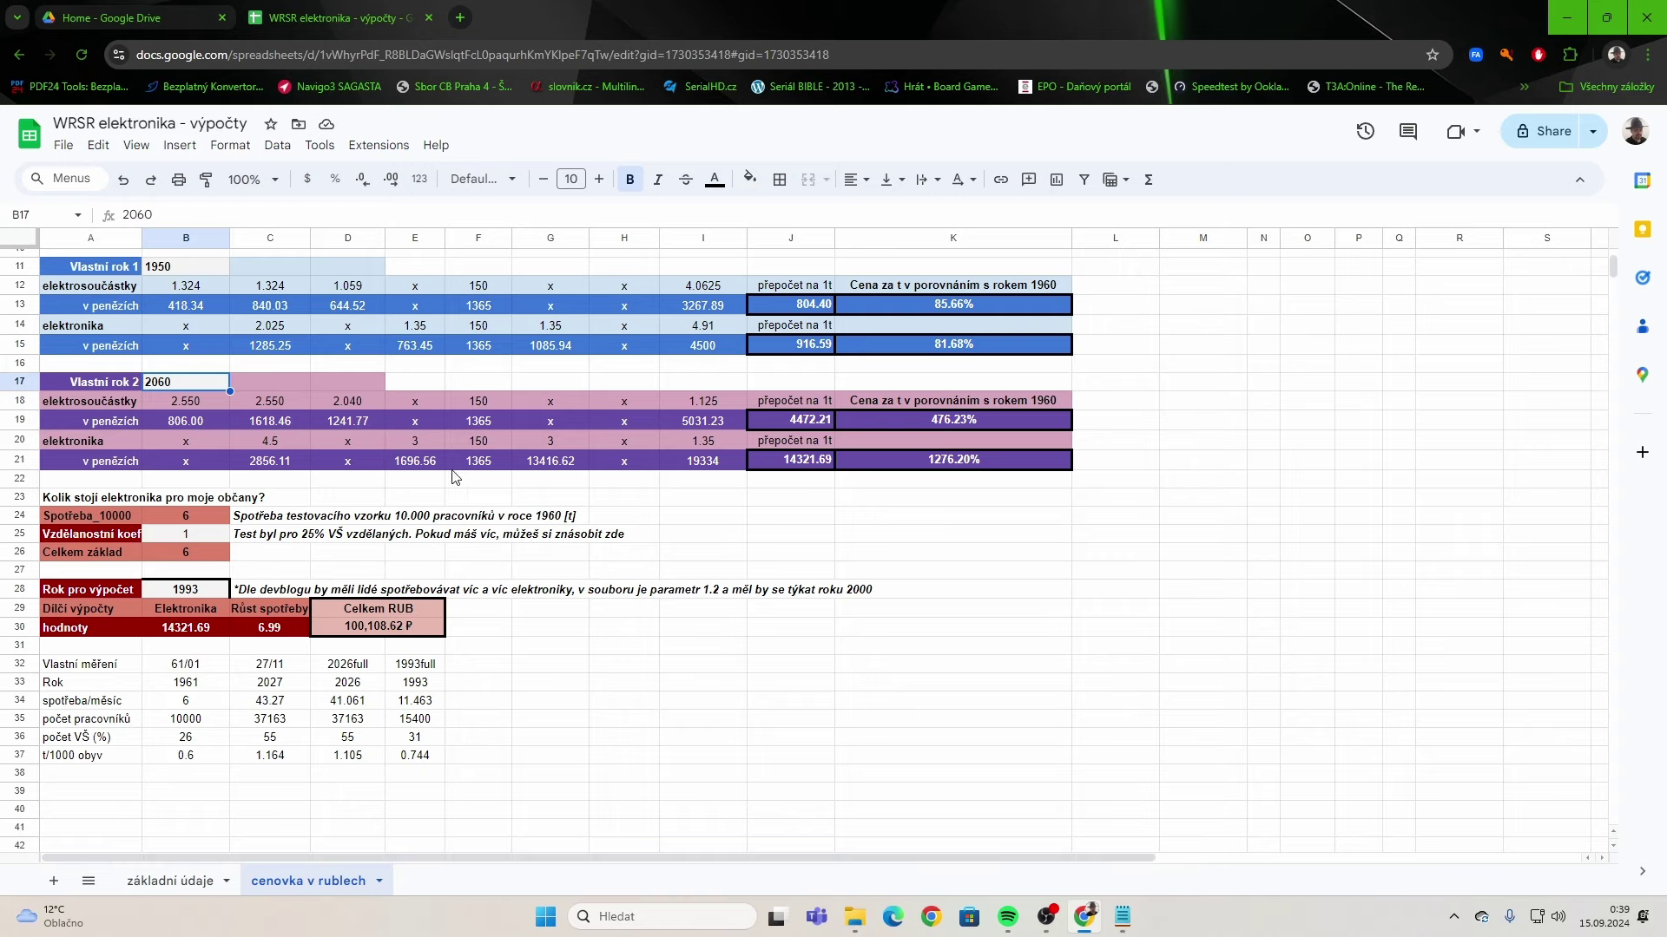
pyautogui.click(270, 468)
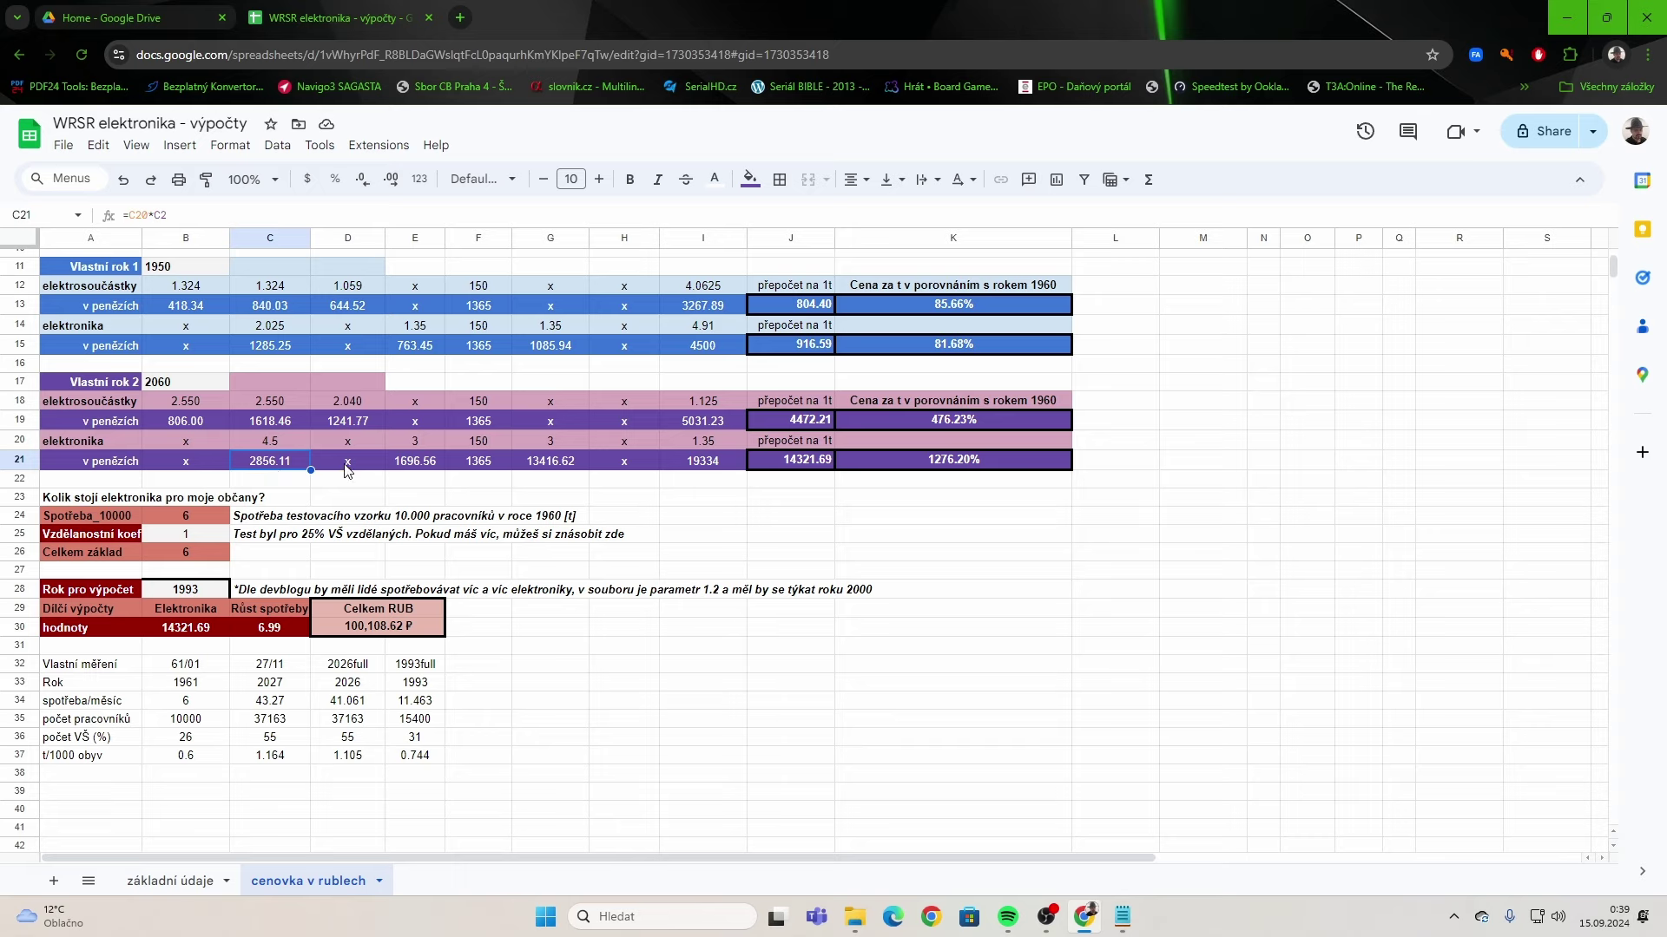
pyautogui.click(421, 460)
pyautogui.click(417, 445)
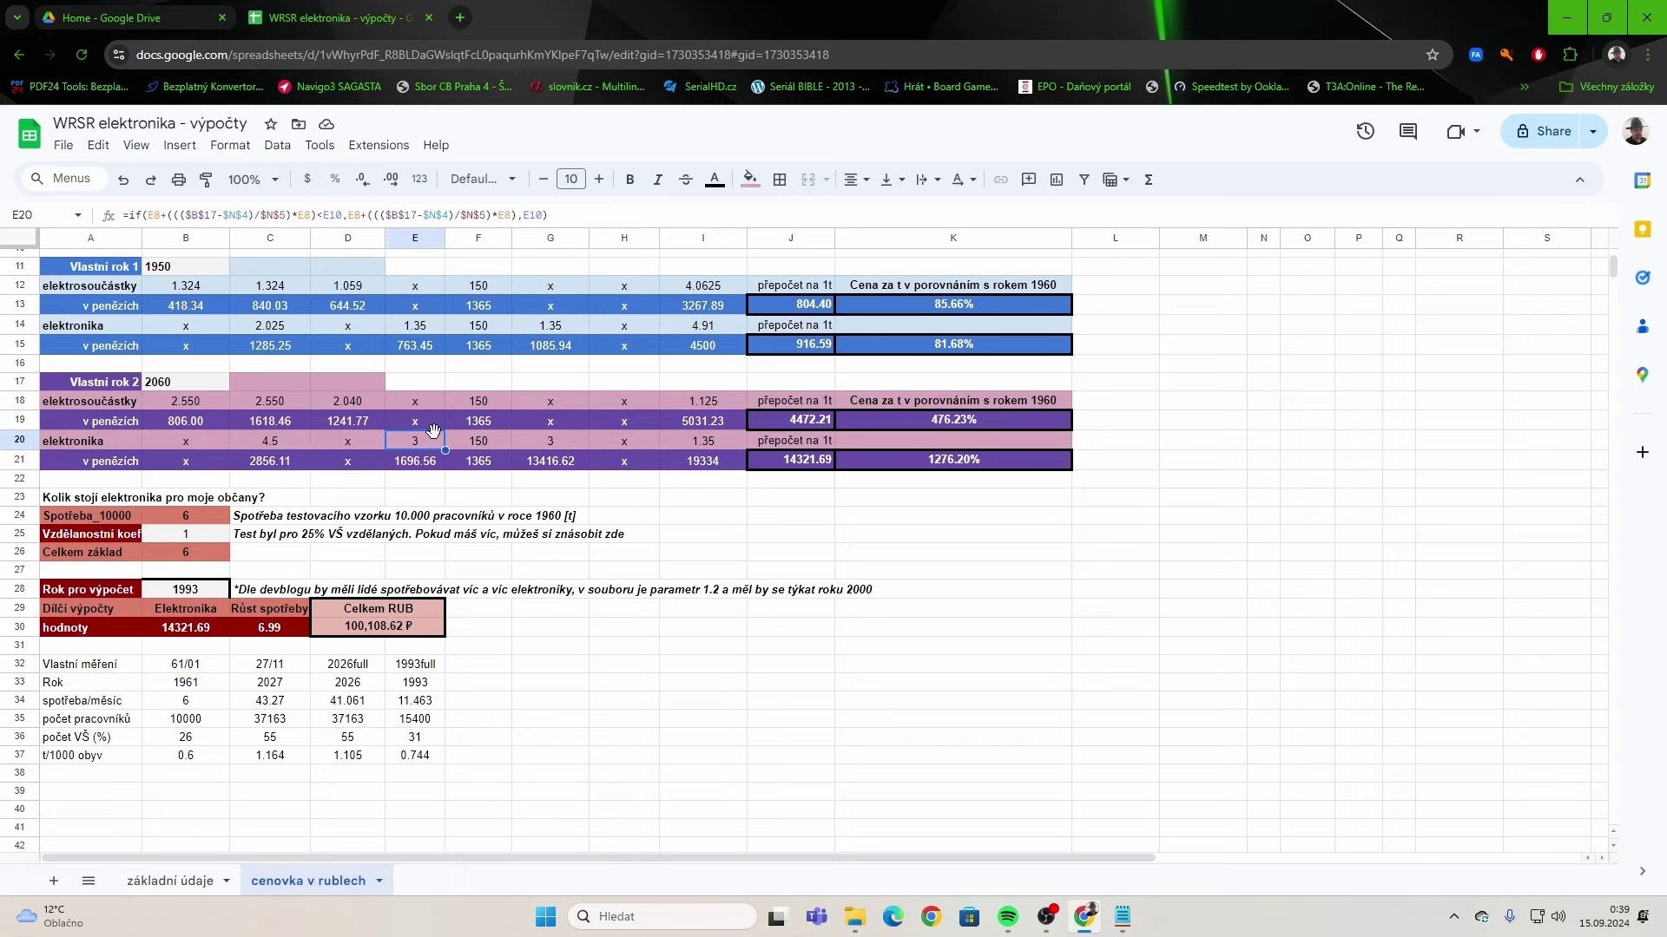
pyautogui.click(278, 441)
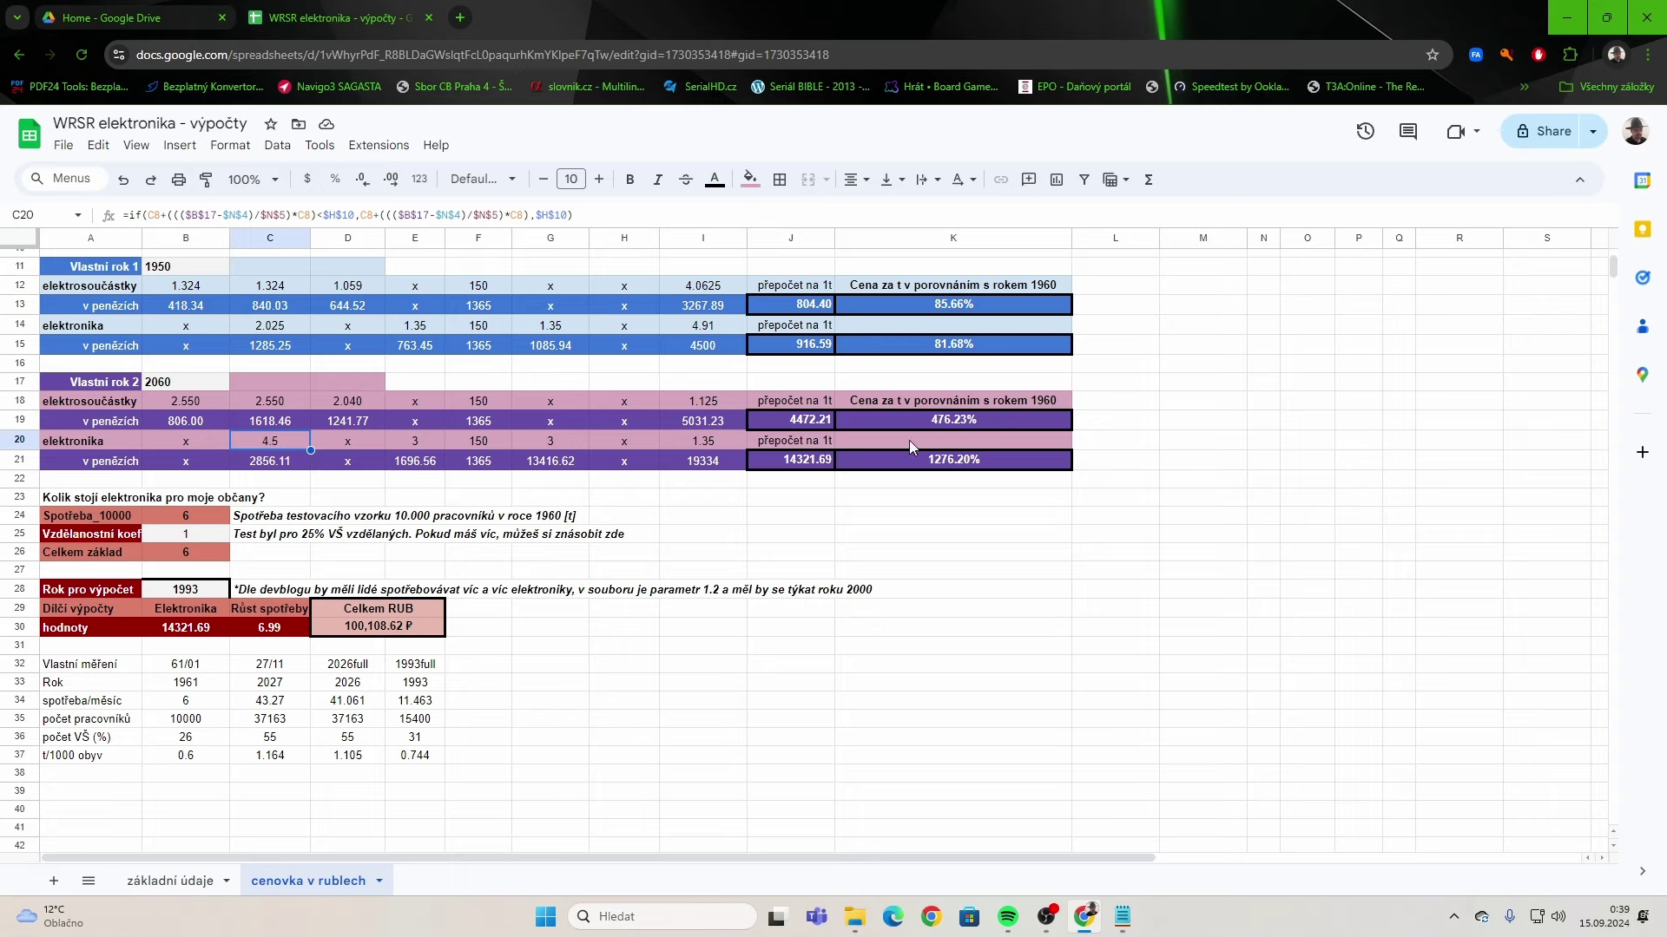
pyautogui.click(699, 755)
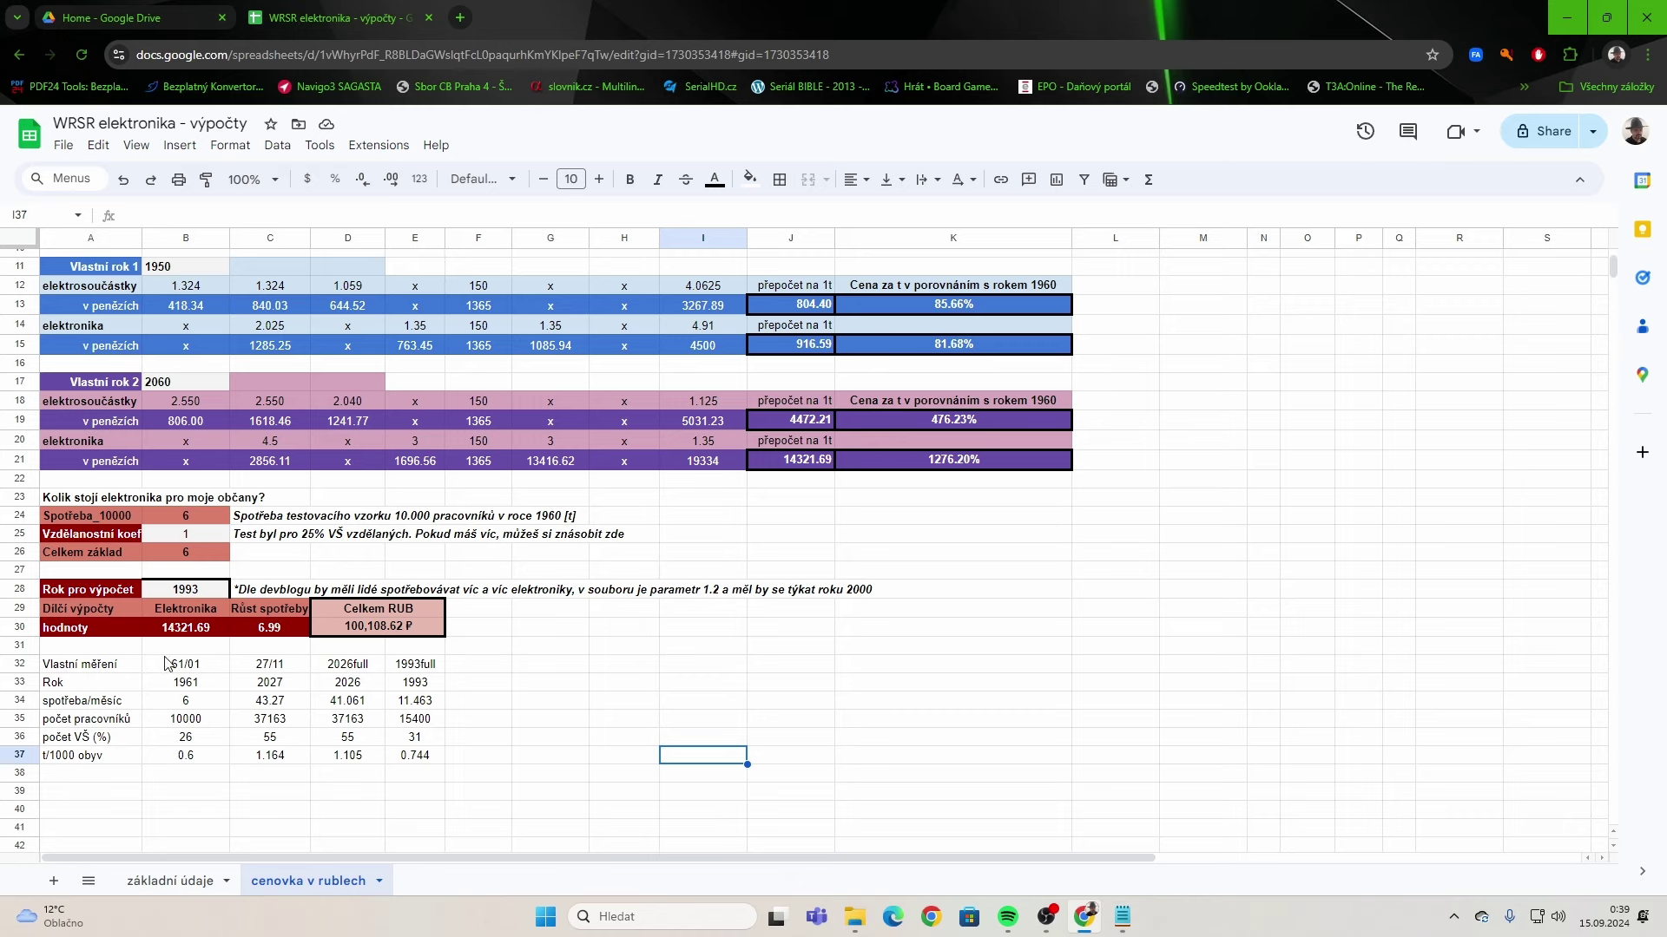
# Link the Rok pro výpočet year in B28 to the Vlastní rok 2 year with the formula =B17.
pyautogui.click(196, 591)
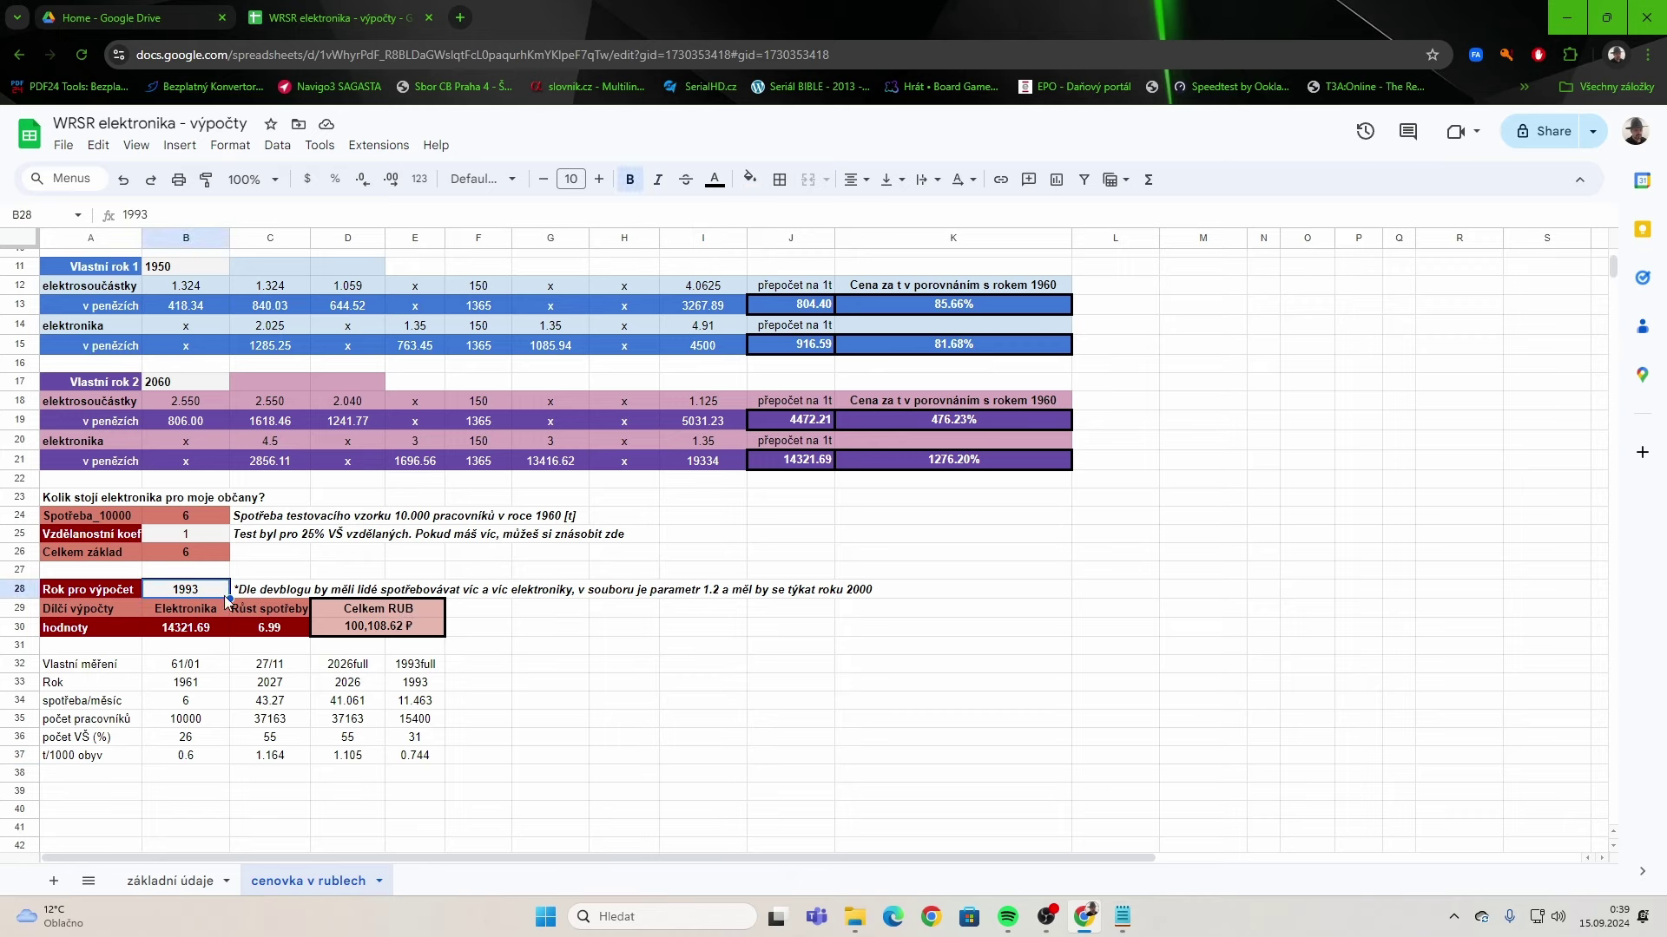
pyautogui.write('=')
pyautogui.click(191, 382)
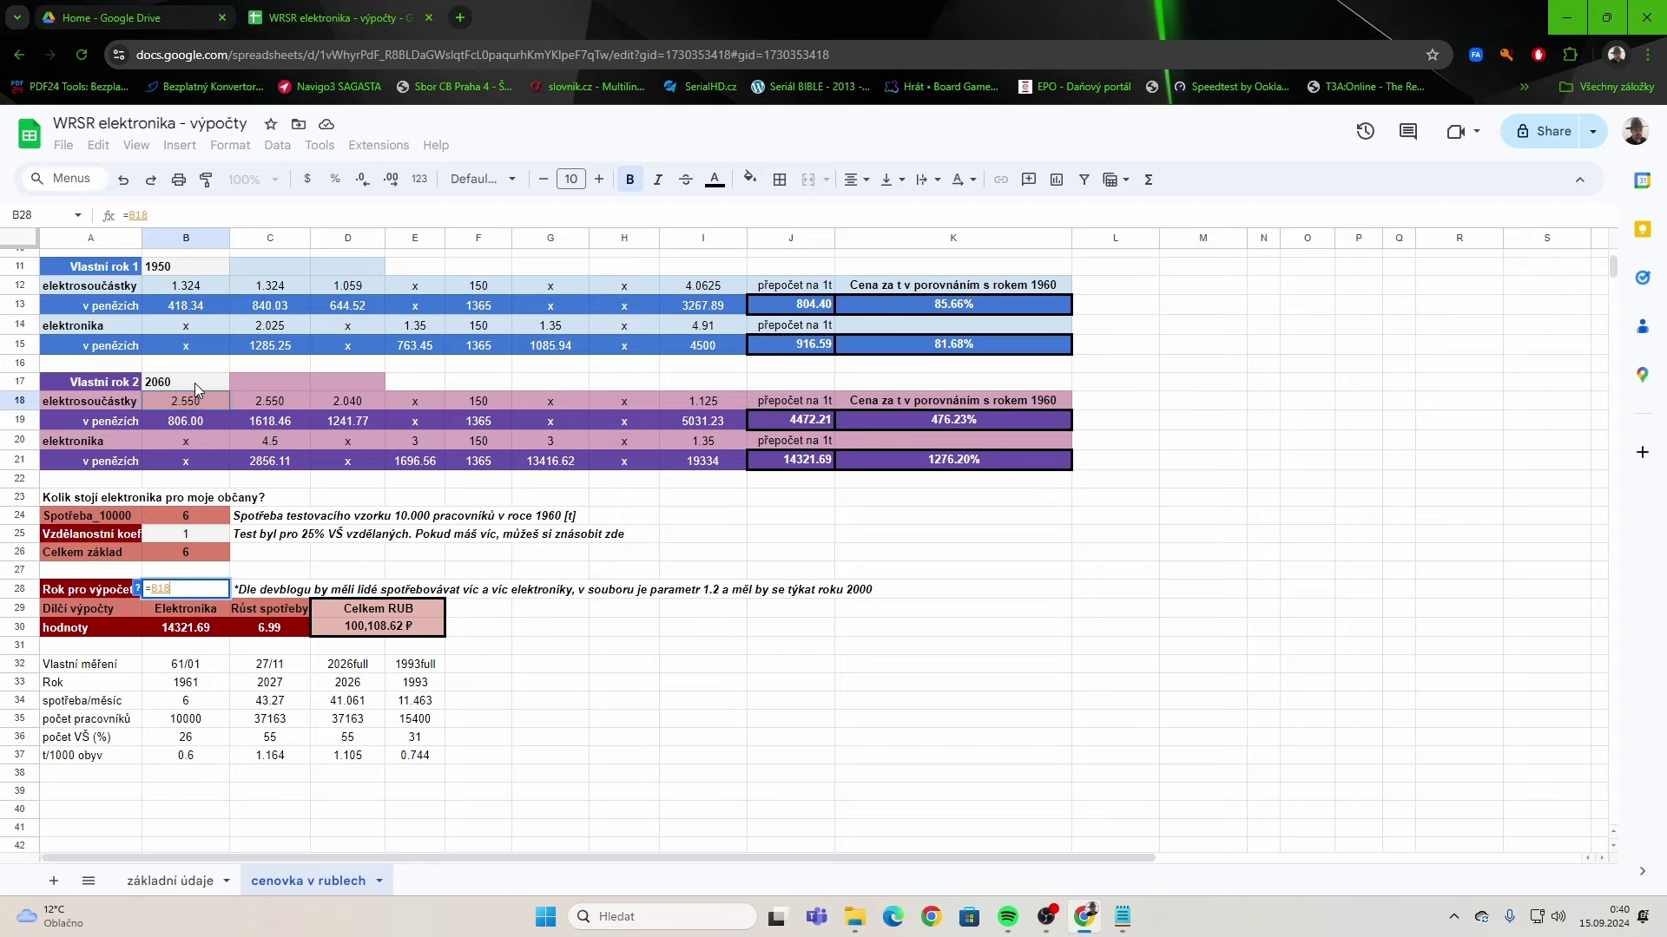
pyautogui.press('Return')
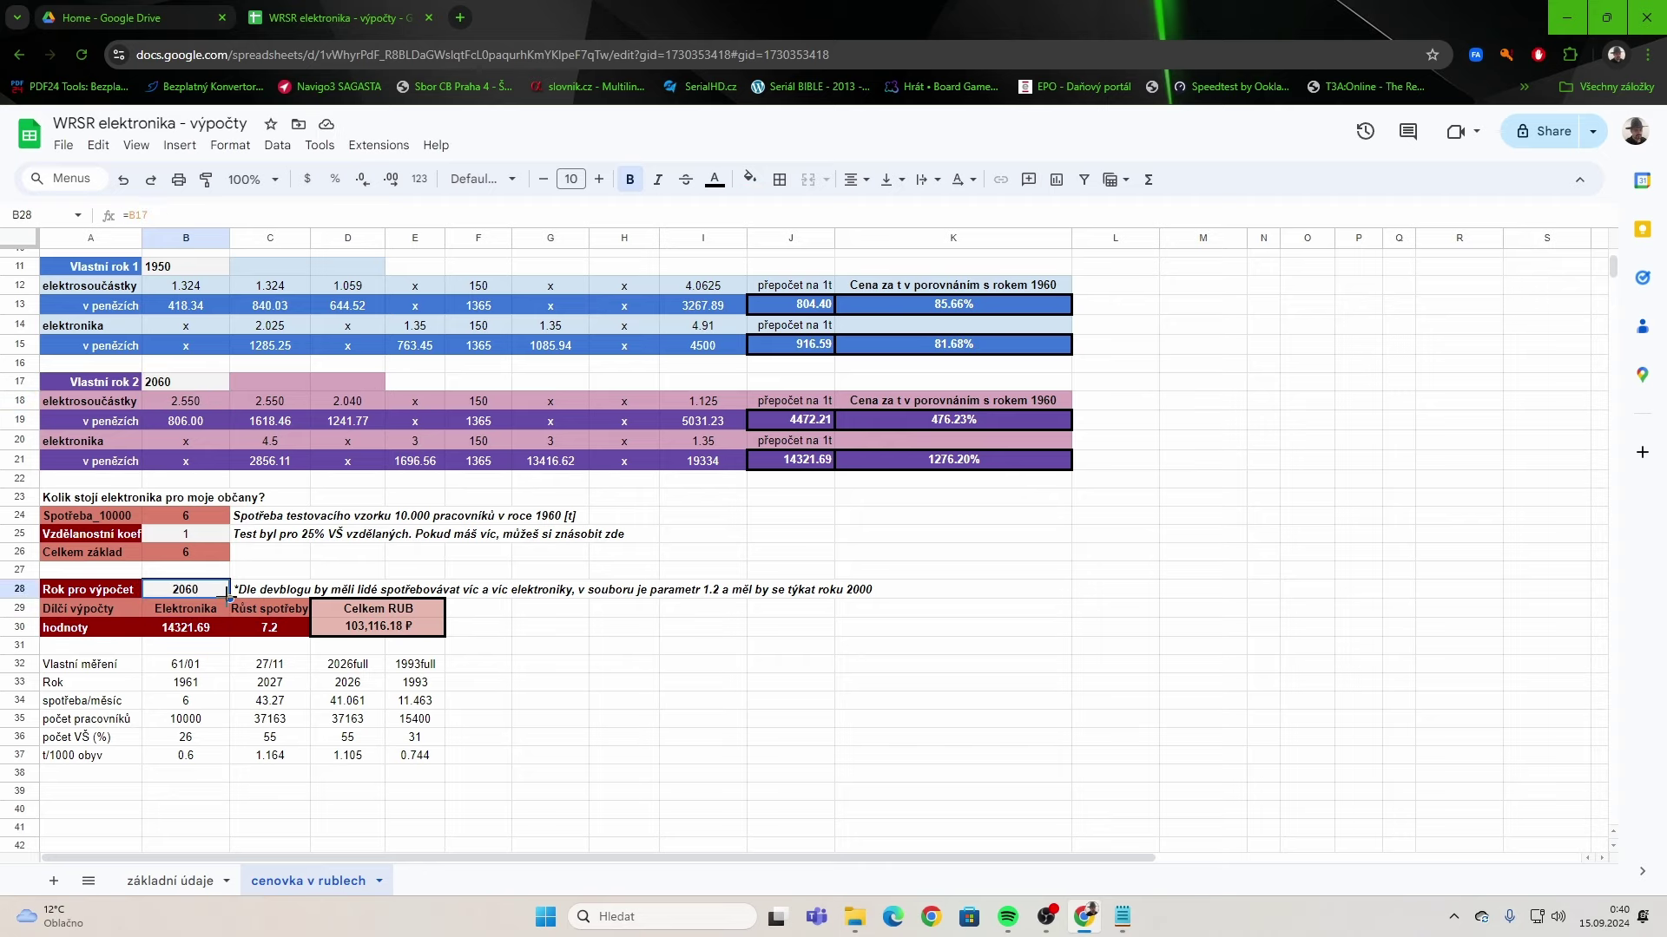
# Copy the formatting of the Rok pro výpočet label in A28 to B28 and centre the year horizontally.
pyautogui.click(126, 598)
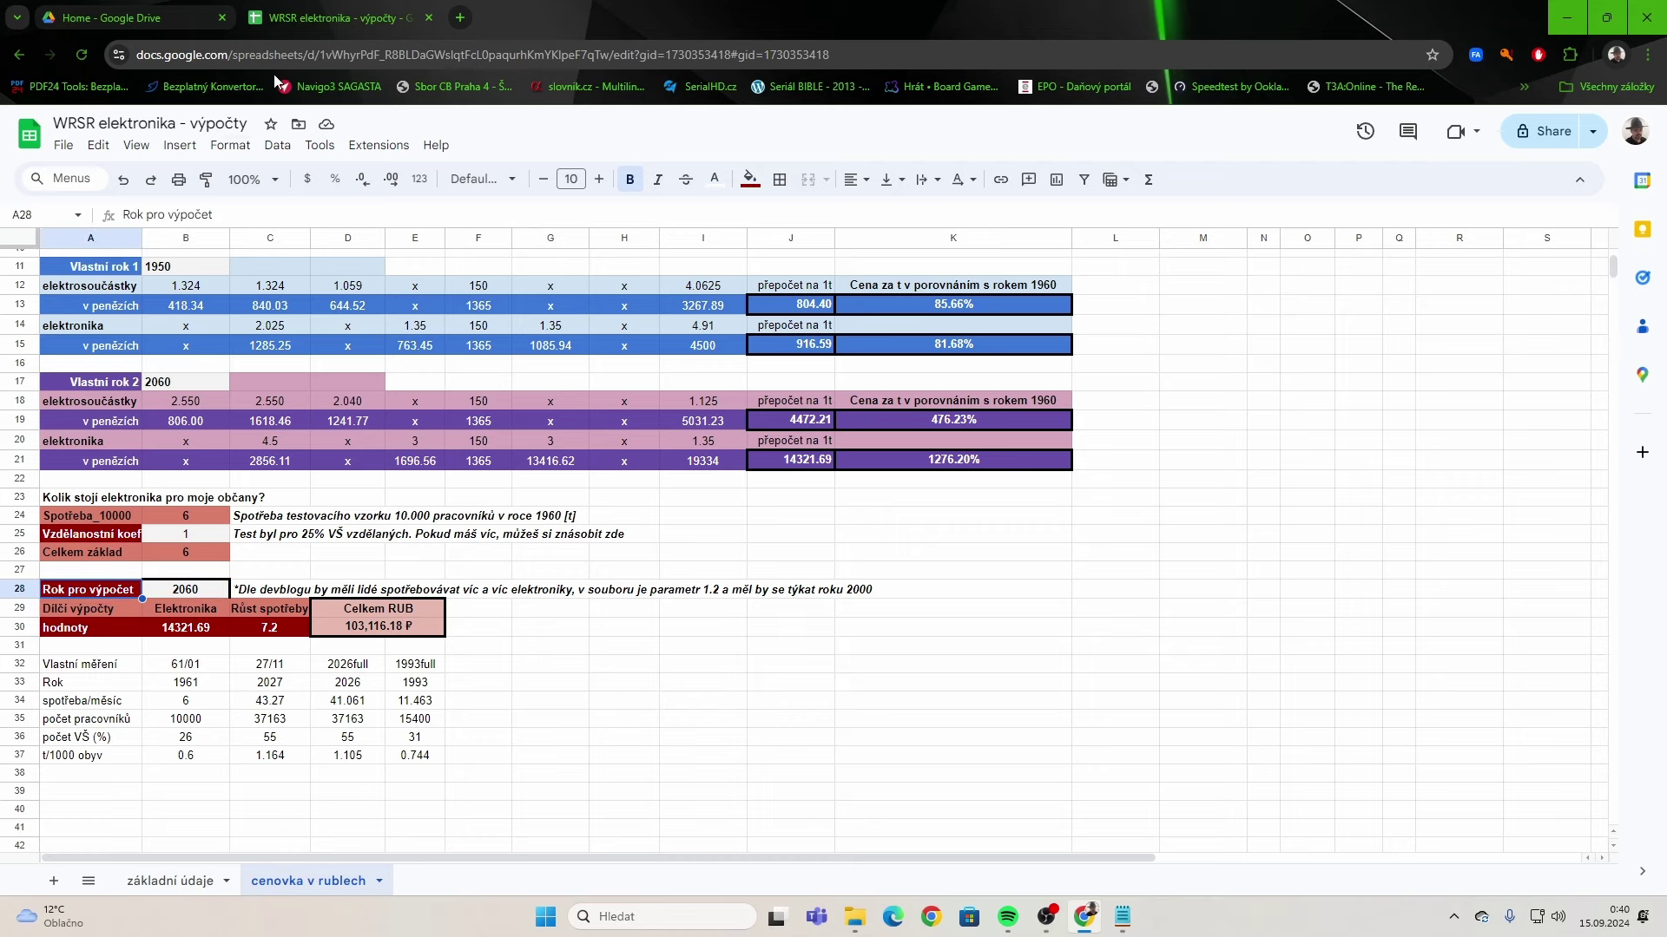
pyautogui.click(208, 186)
pyautogui.click(193, 597)
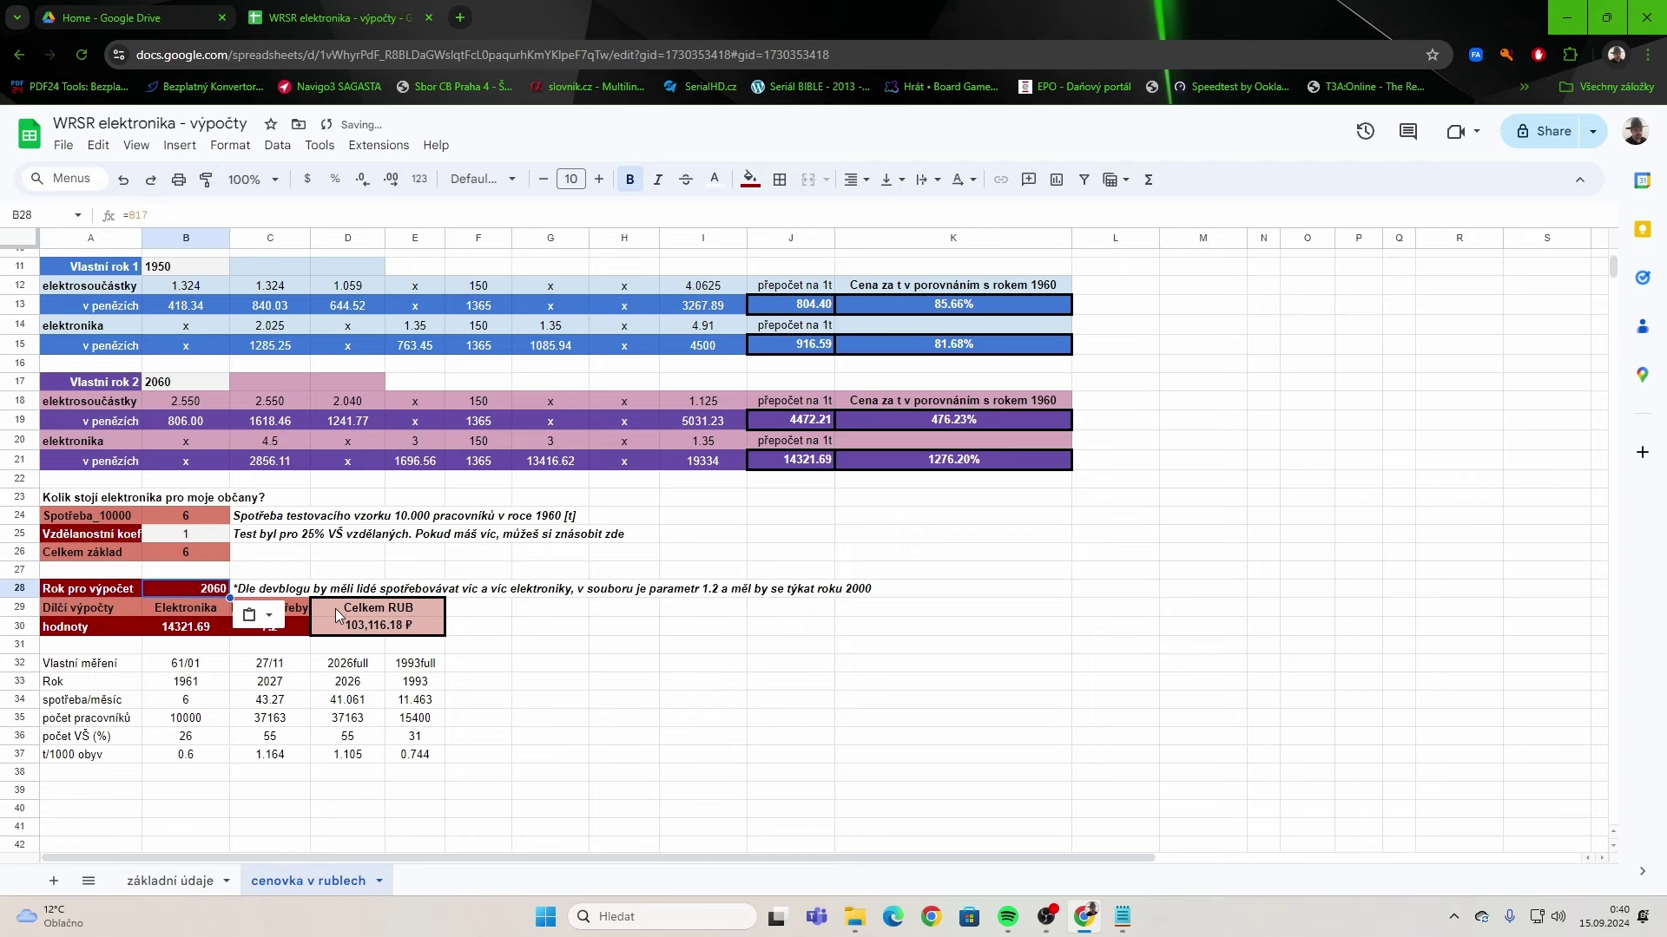
pyautogui.click(549, 663)
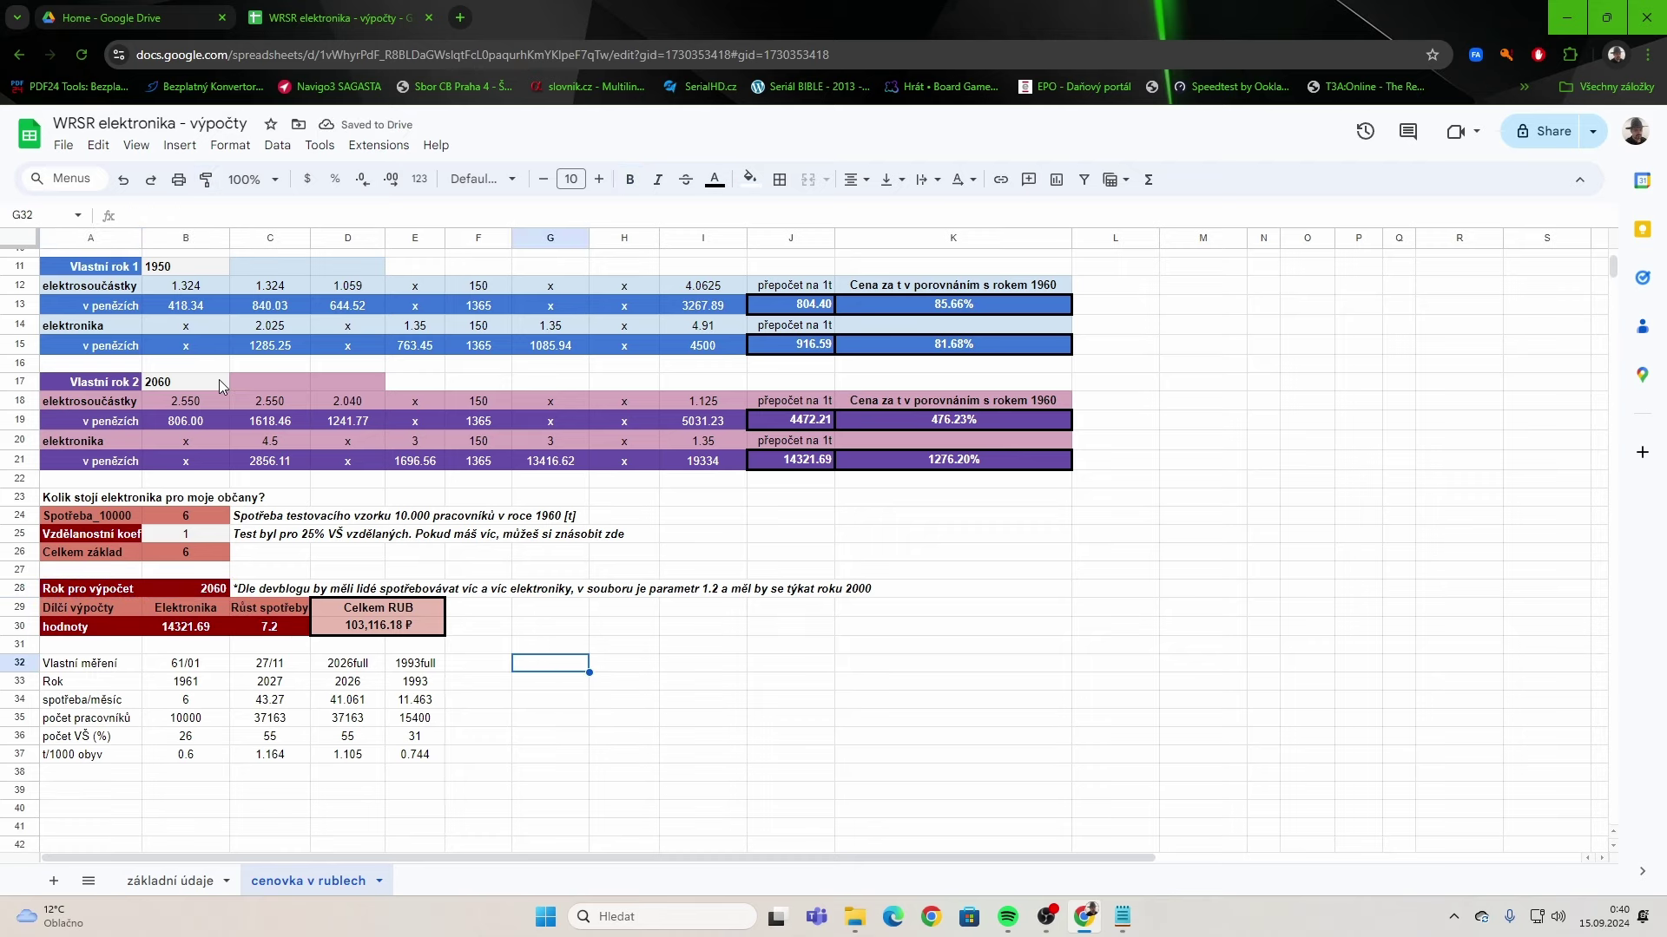
pyautogui.click(206, 628)
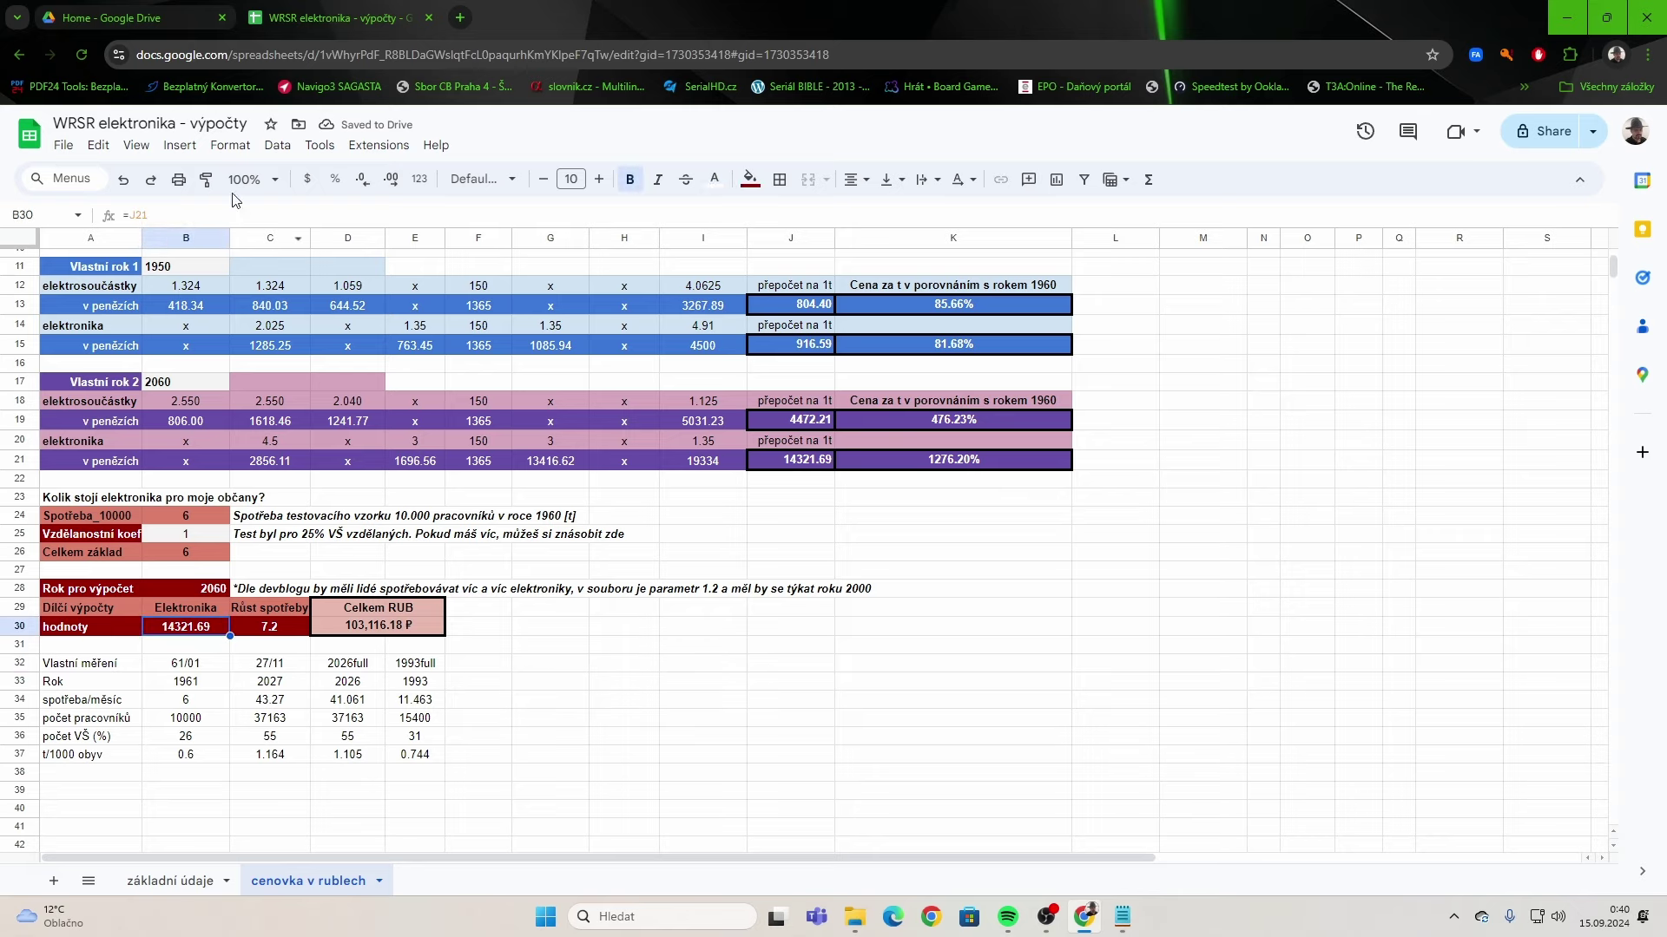
pyautogui.click(254, 629)
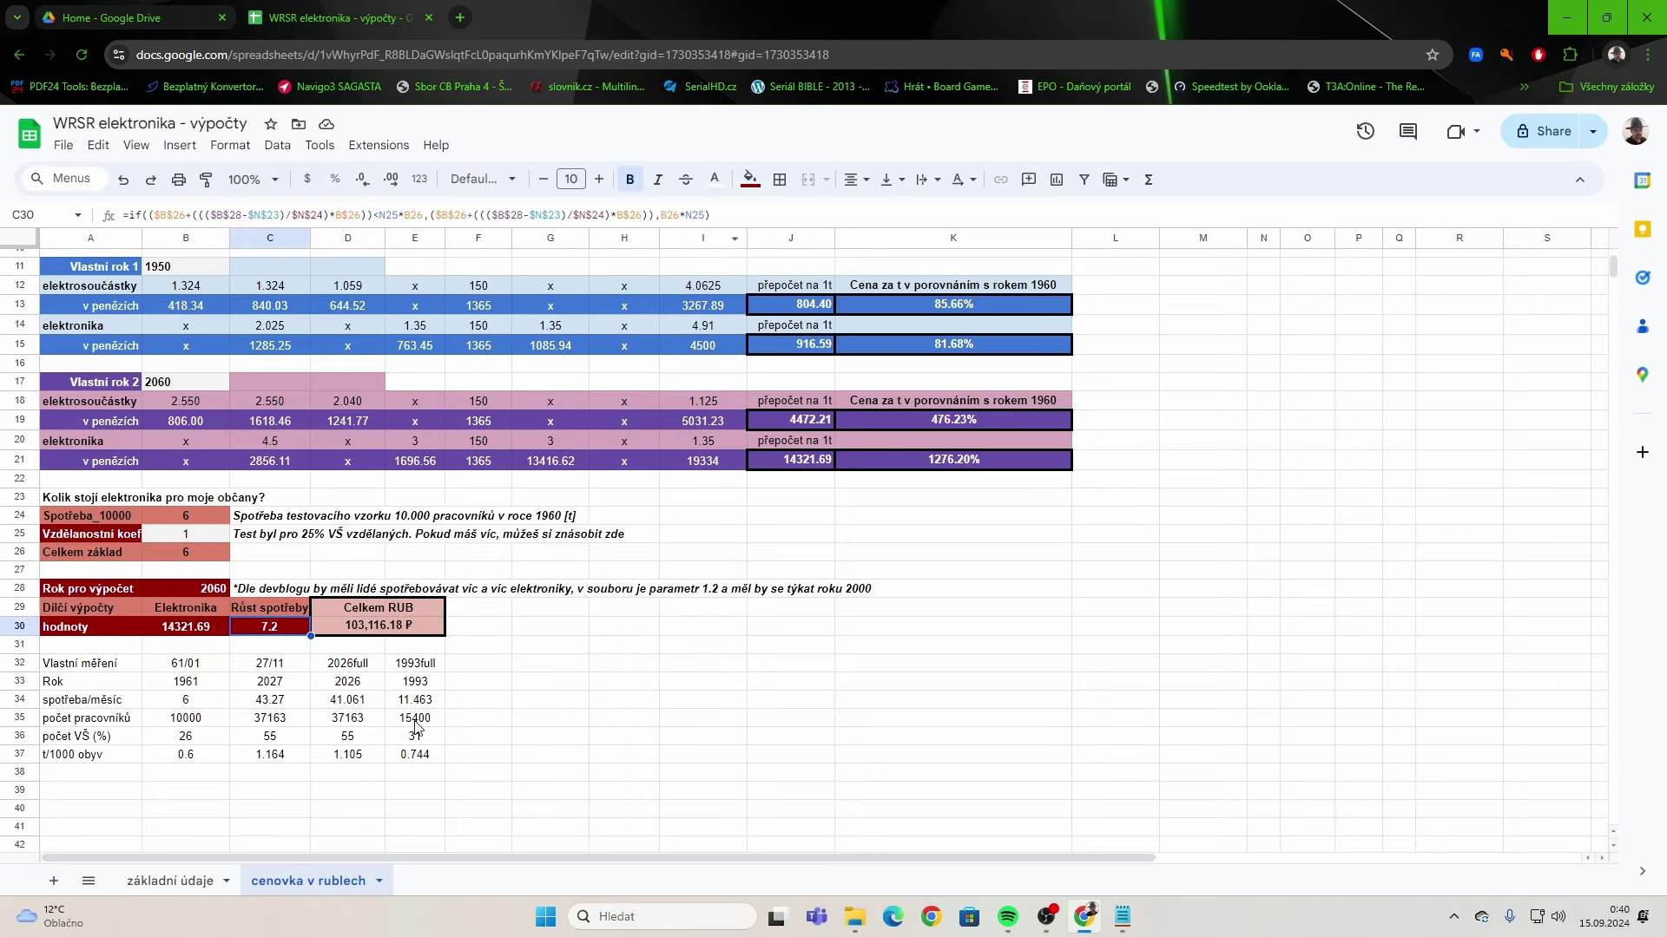
pyautogui.click(525, 683)
pyautogui.click(278, 630)
pyautogui.click(210, 594)
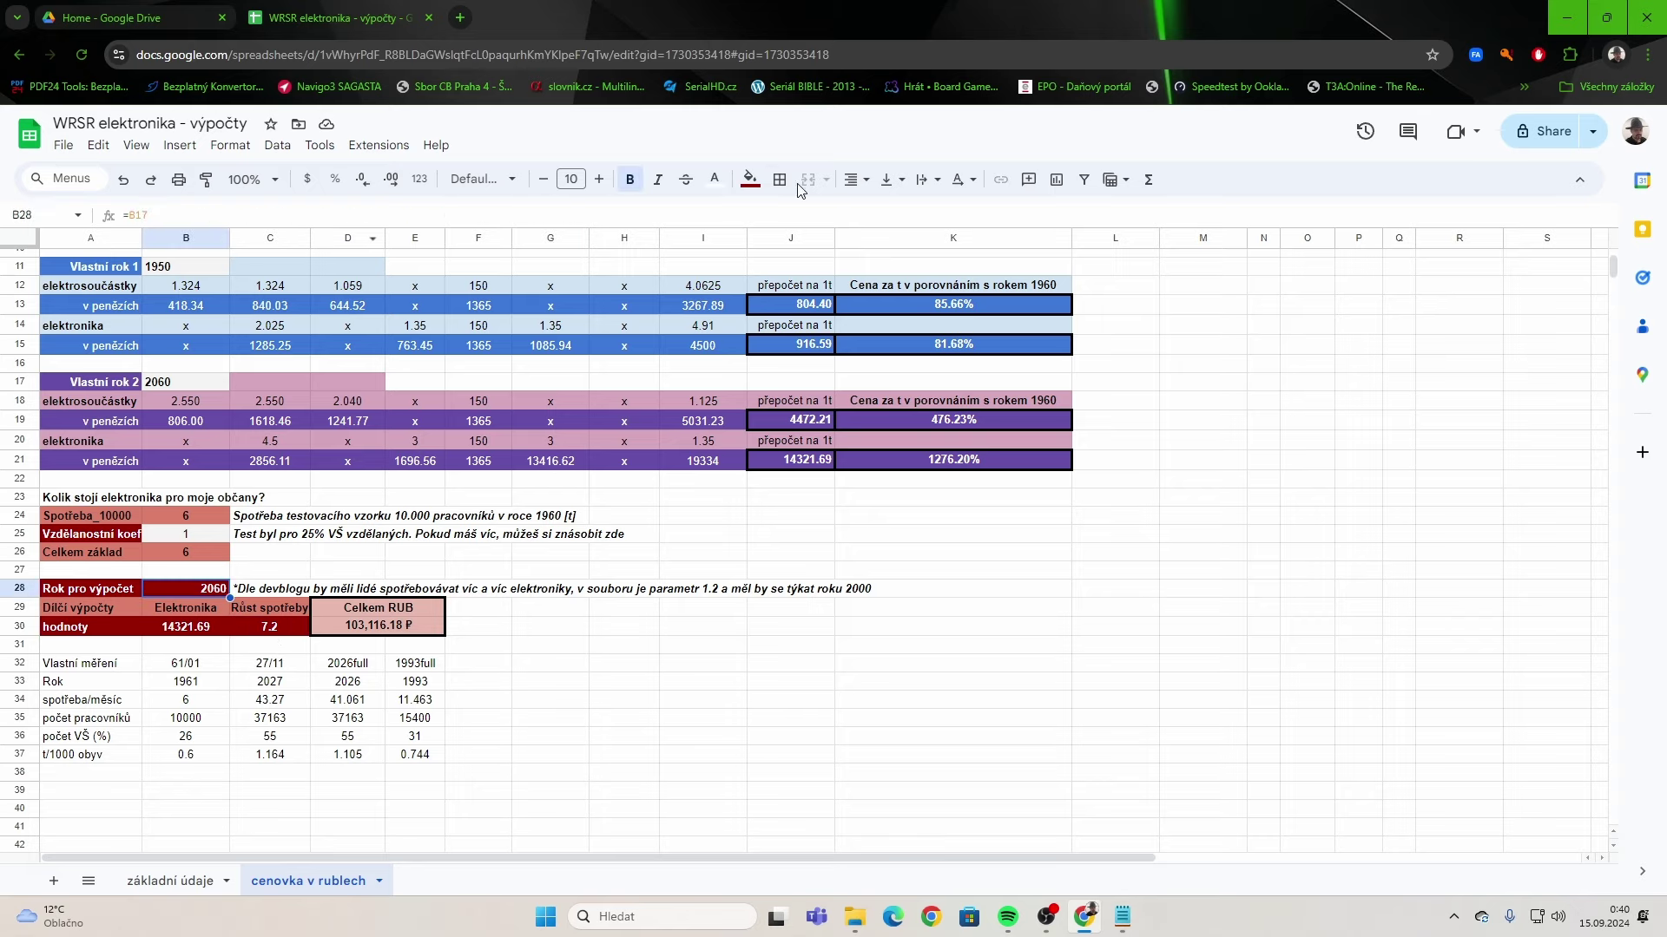
pyautogui.click(851, 180)
pyautogui.click(883, 208)
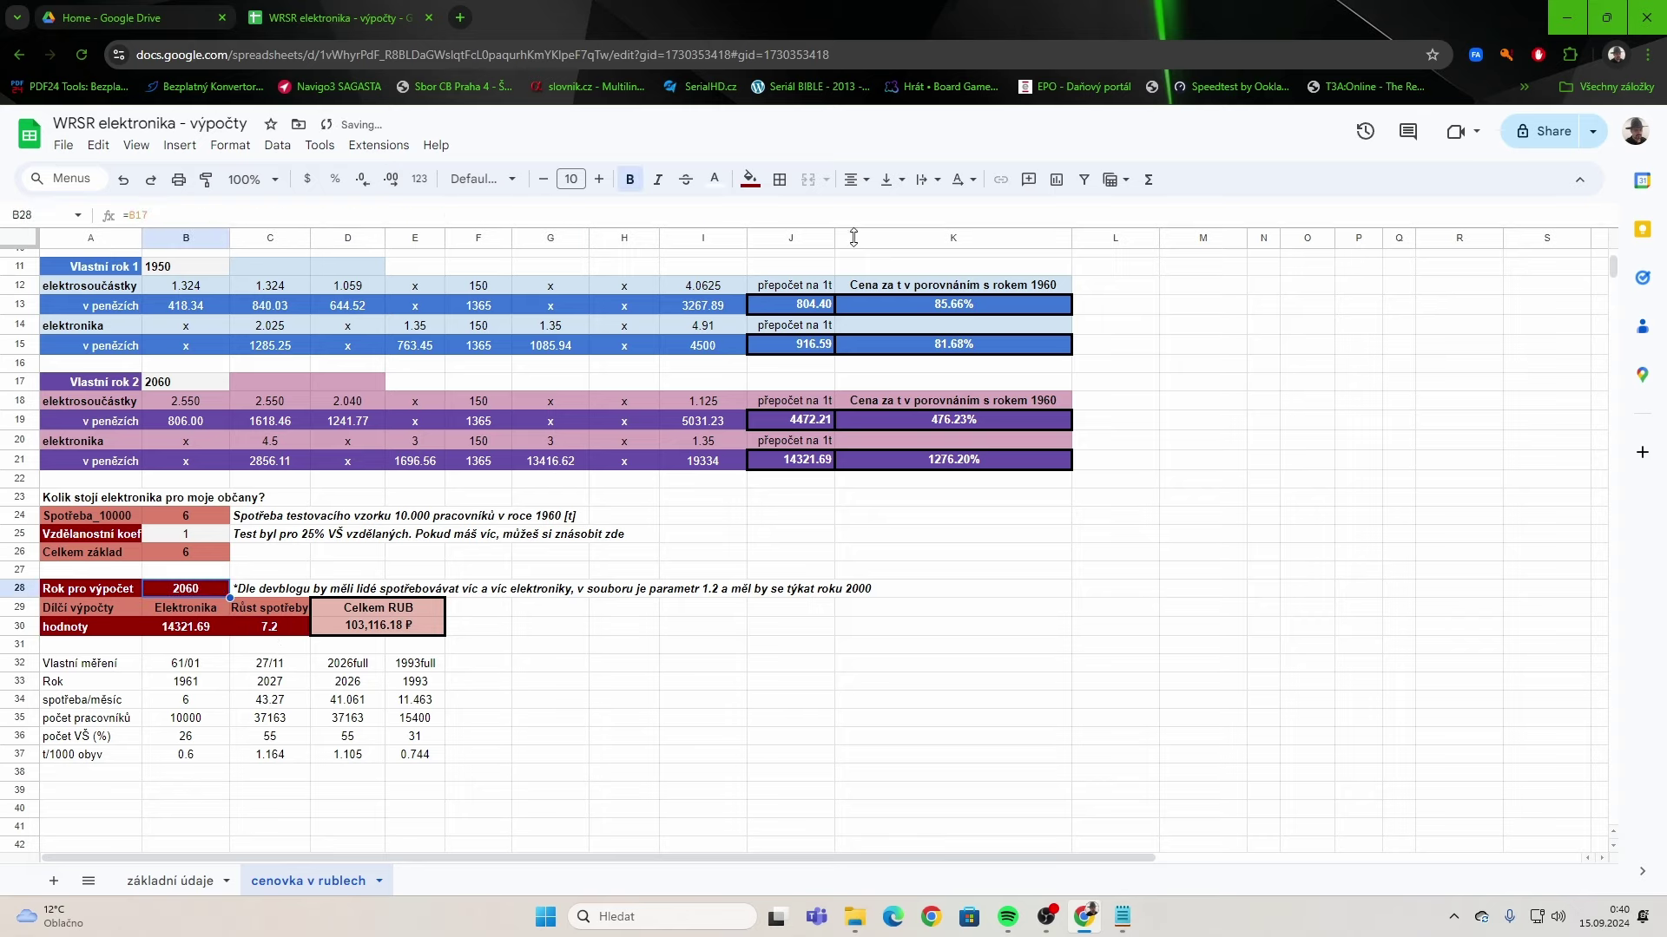
# Set the Vlastní rok 2 year in B17 to 1960 and rename the C29 header to Celkem [t].
pyautogui.click(201, 379)
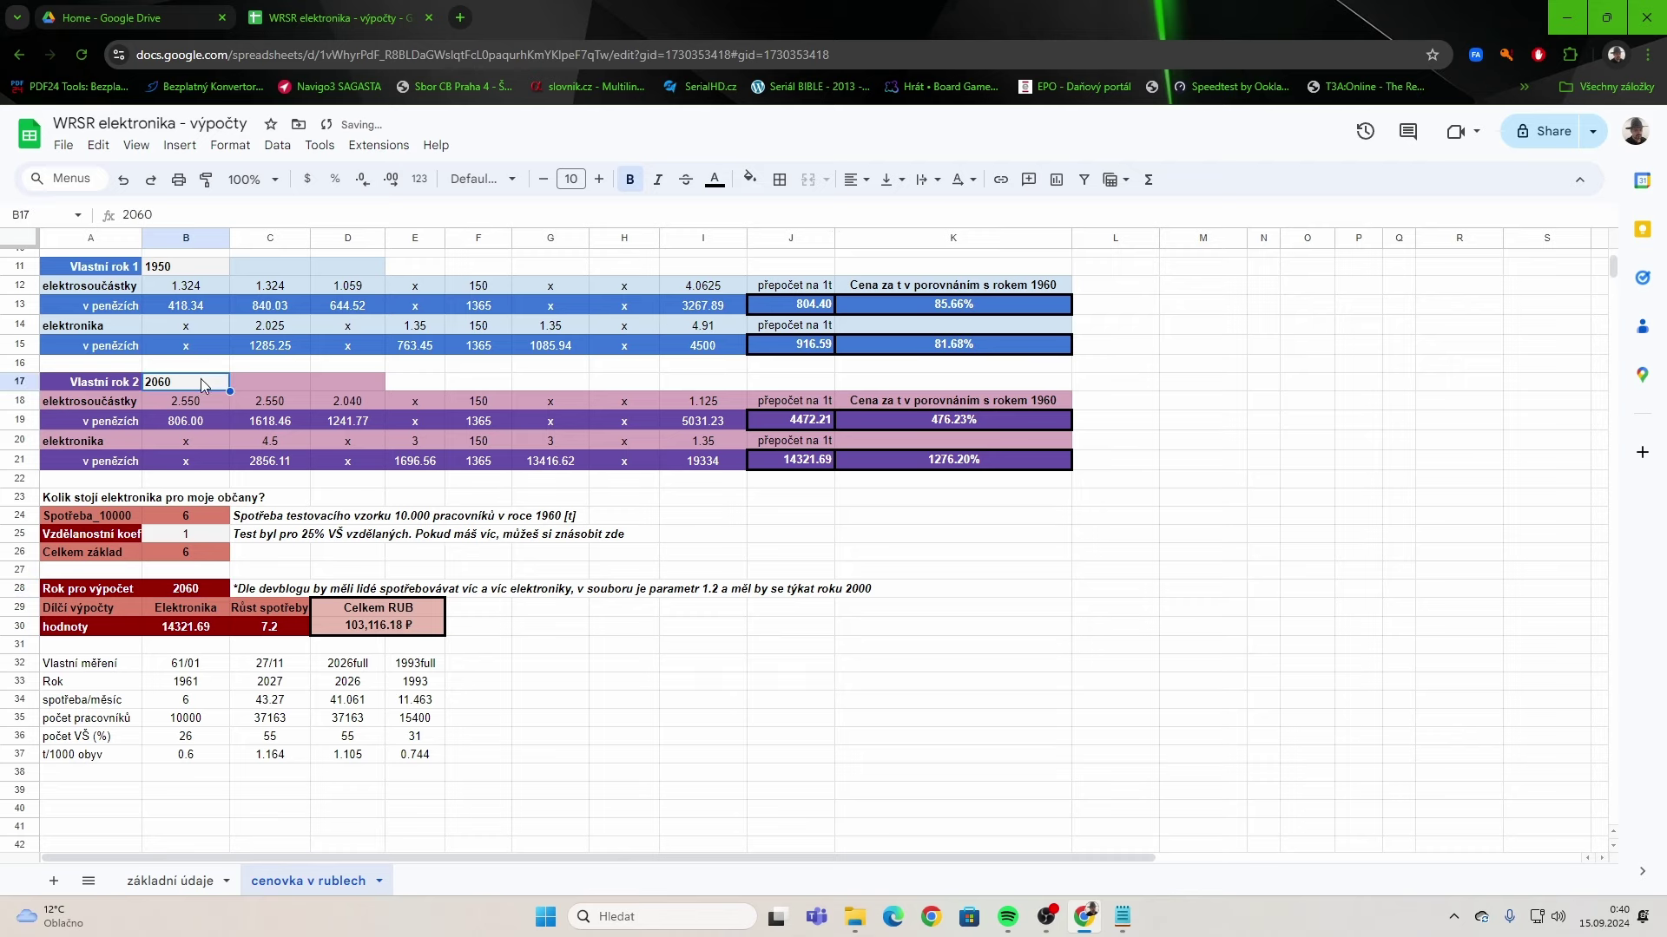
pyautogui.write('22000')
pyautogui.hotkey('ctrl', 'Return')
pyautogui.hotkey('ctrl', 'z')
pyautogui.hotkey('ctrl', 'z')
pyautogui.hotkey('ctrl', 'z')
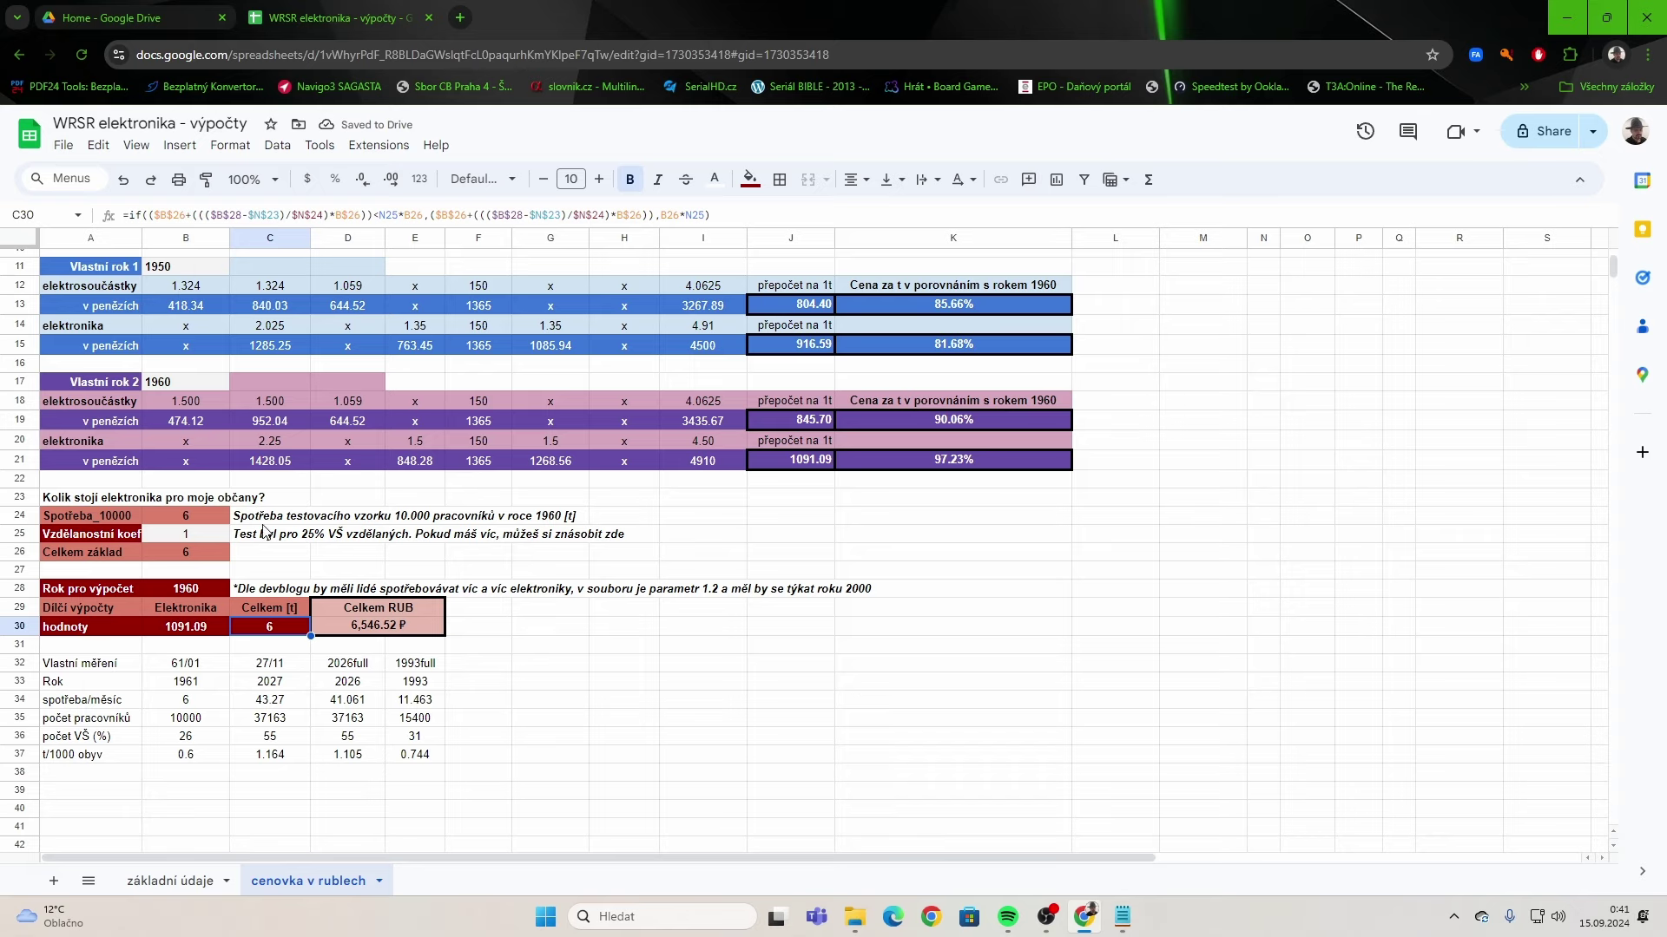
# Examine the 61/01 measurement in B32:B37, including monthly consumption, university share and the formula for tonnes per 1000 inhabitants.
pyautogui.moveTo(217, 665); pyautogui.dragTo(217, 755)
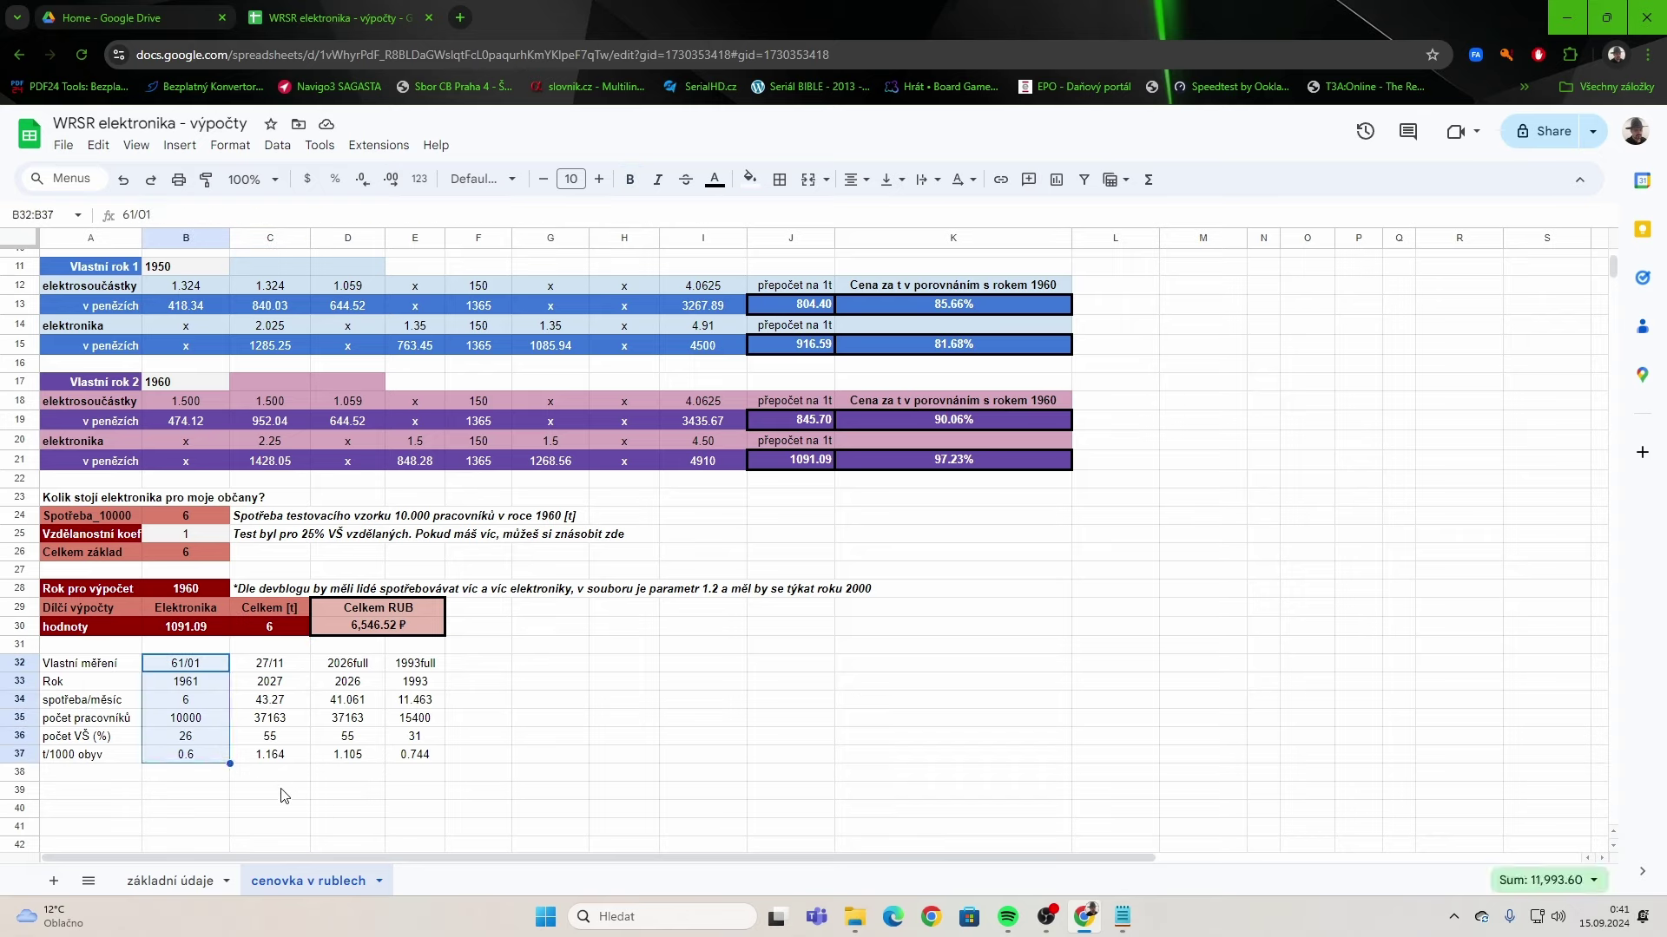
pyautogui.click(214, 666)
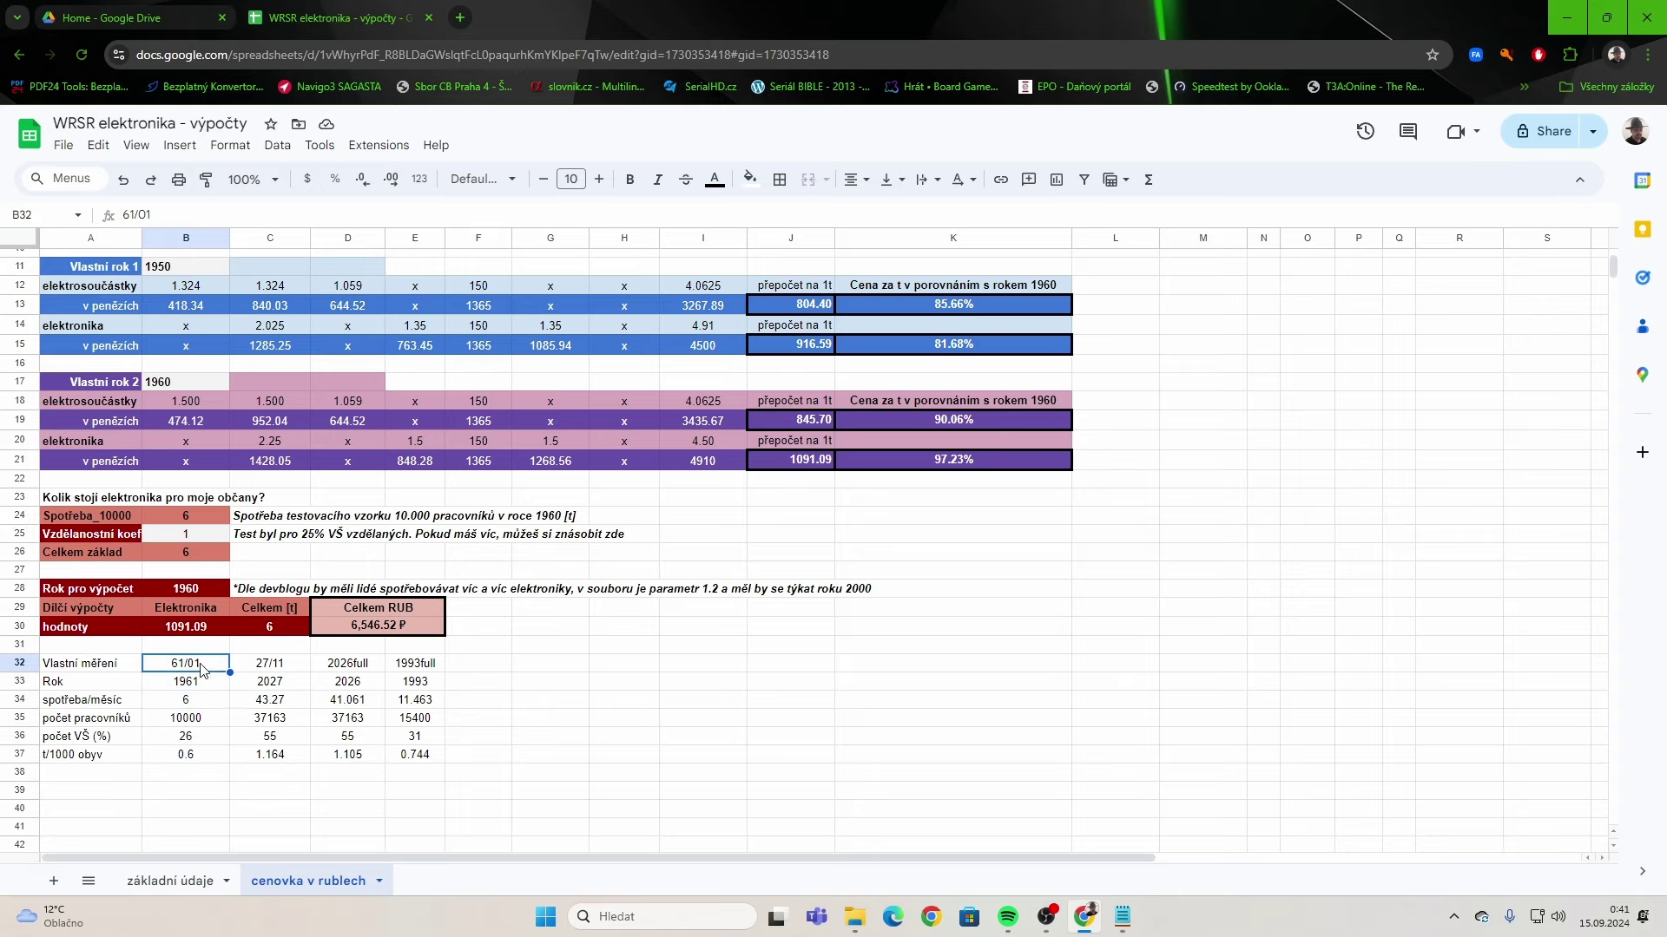
pyautogui.click(221, 692)
pyautogui.click(217, 703)
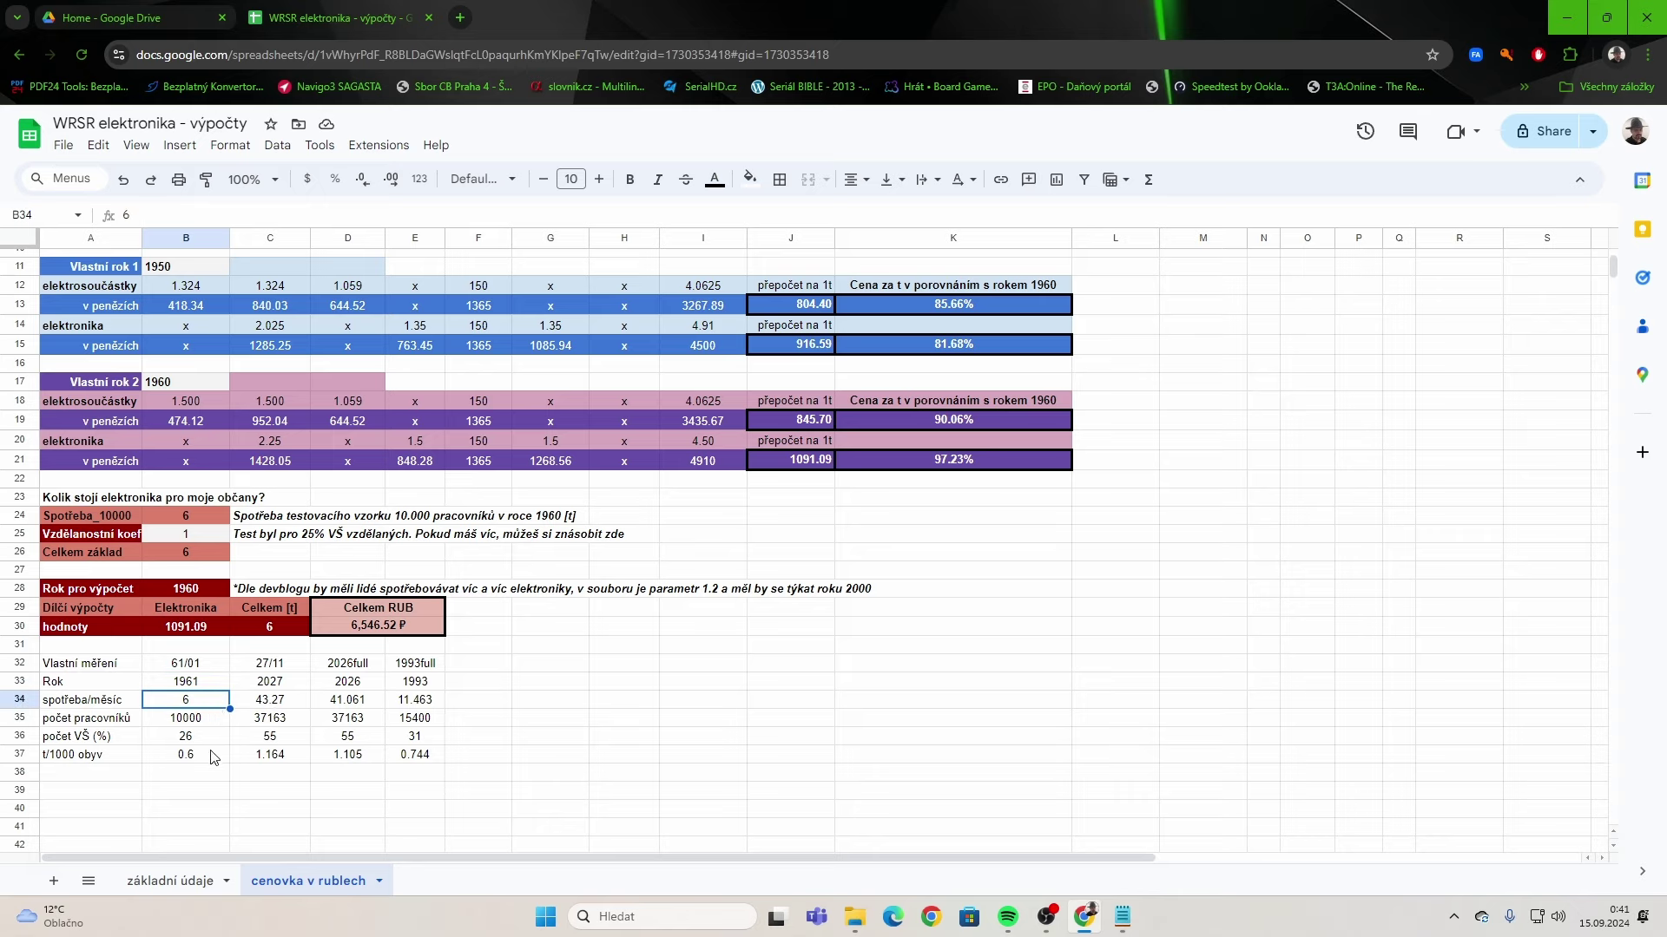
pyautogui.click(208, 738)
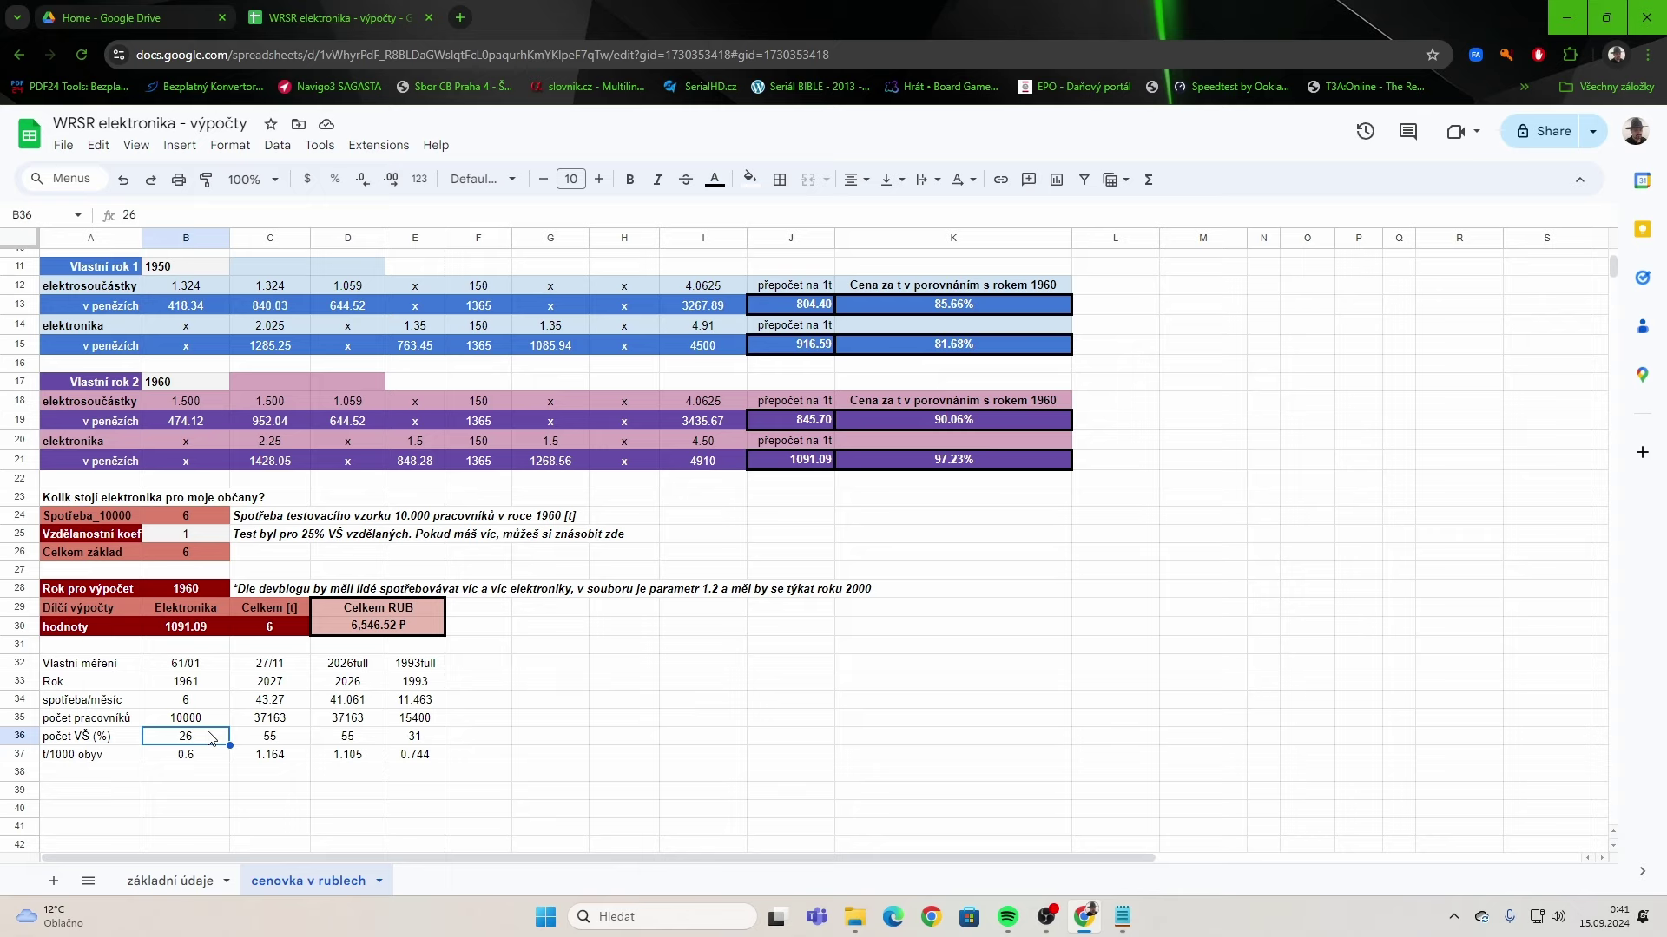
pyautogui.click(209, 756)
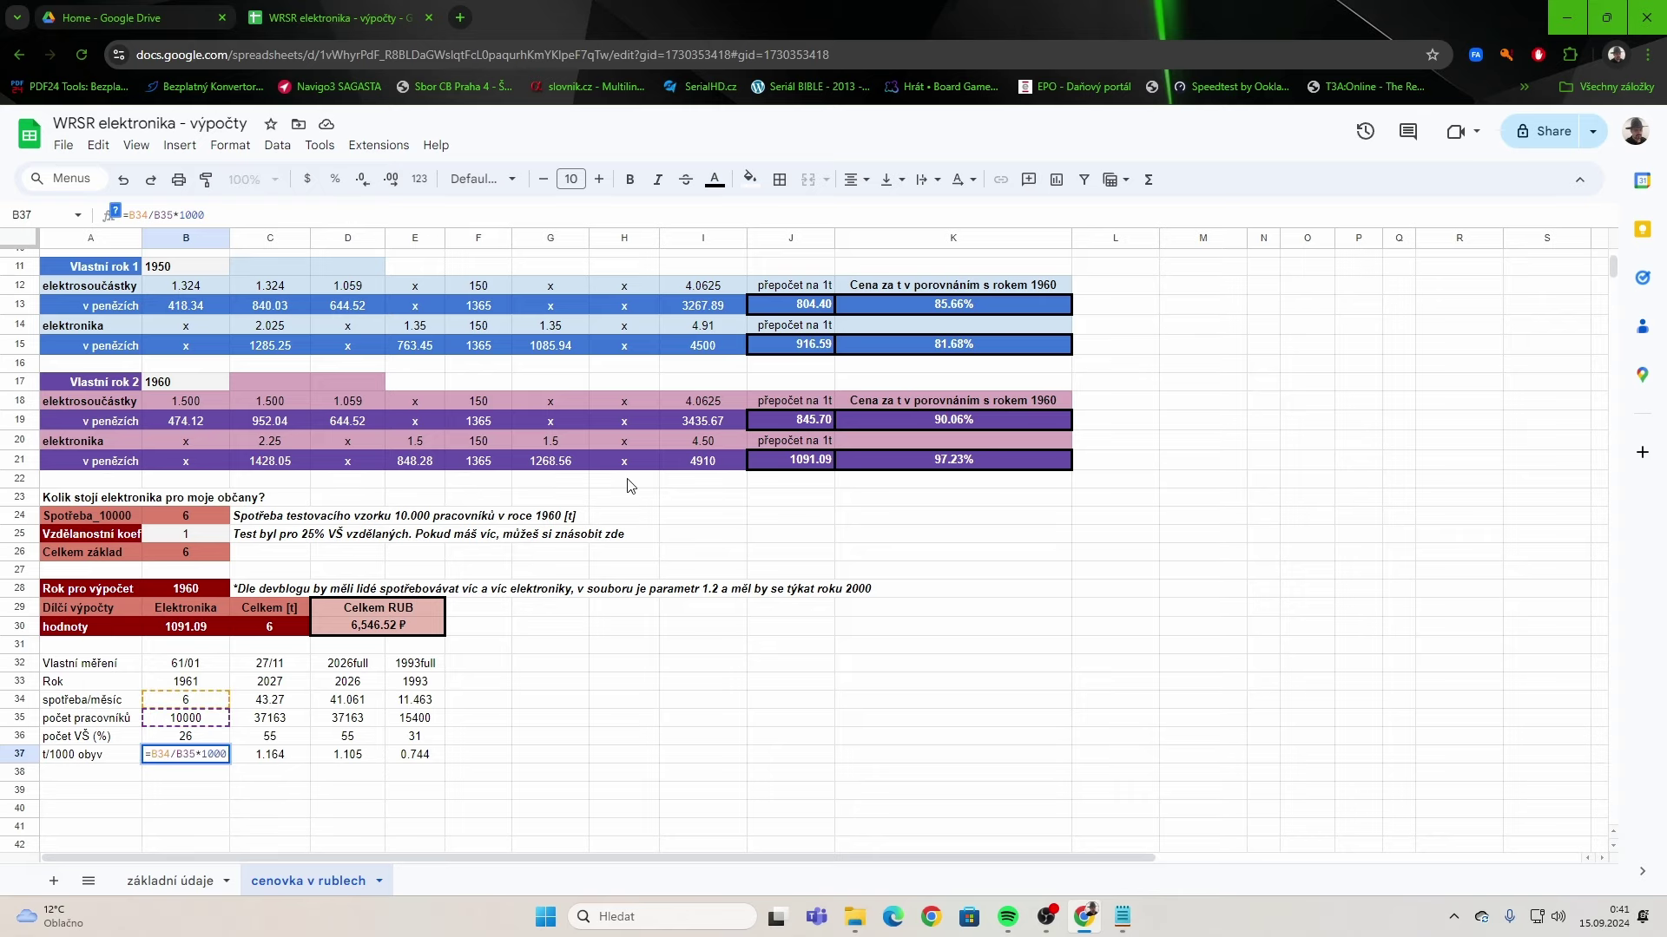
pyautogui.press('Down')
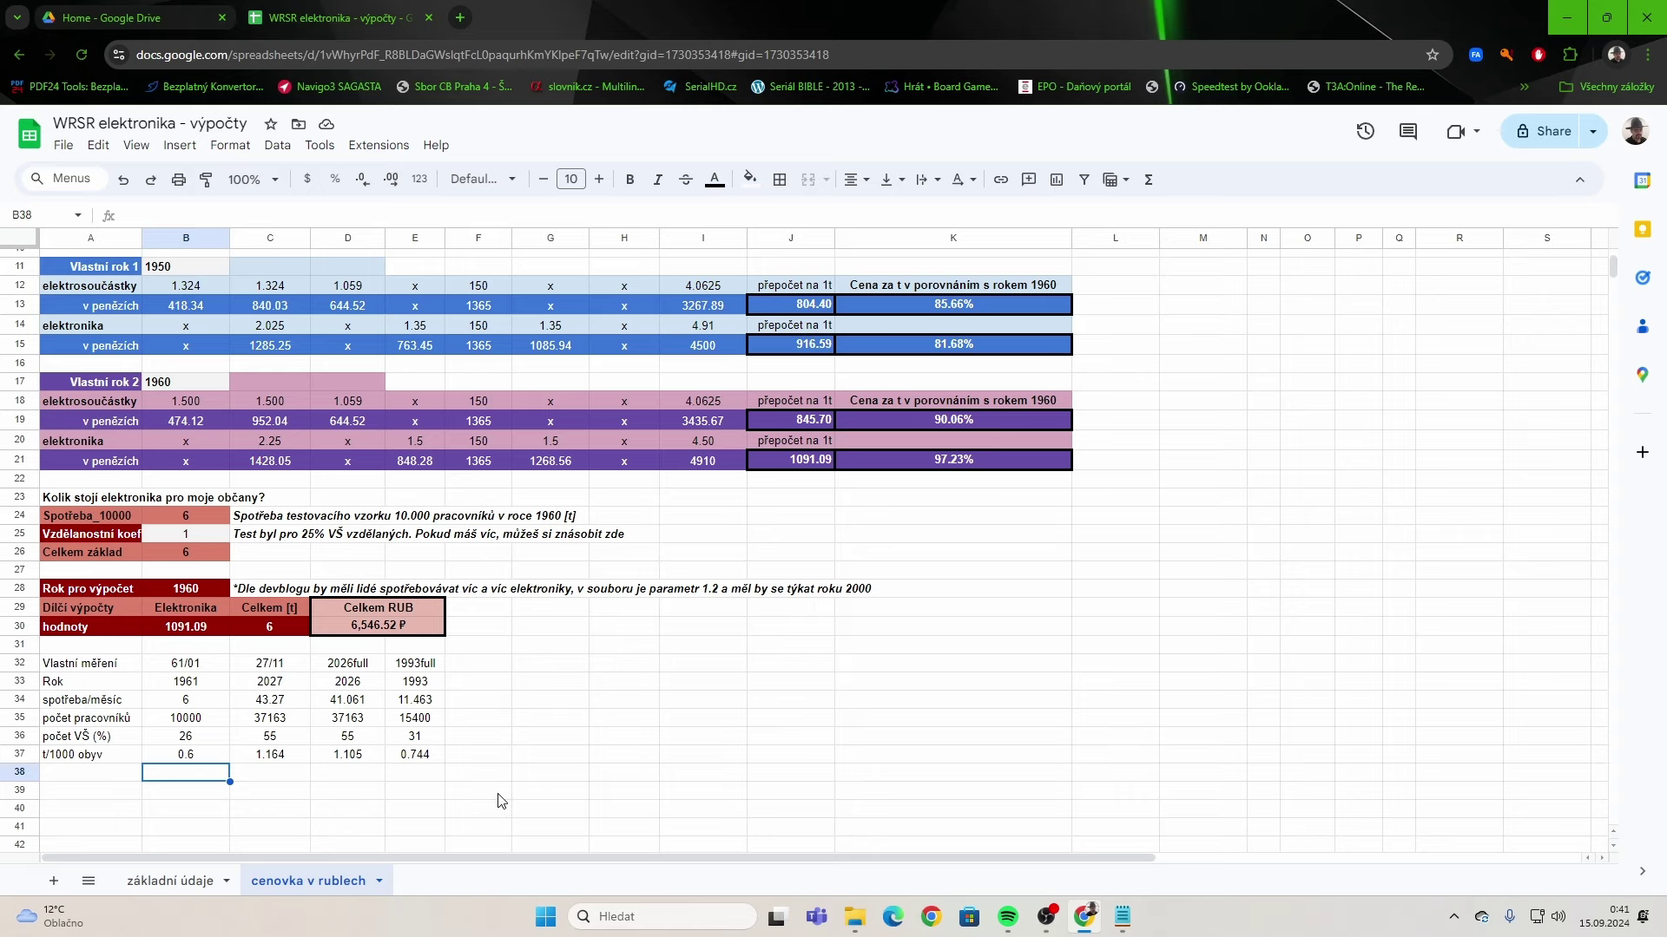
# Compare the 27/11, 2026full and 1993full measurements with the first one, relating university share and t/1000 obyv to the education coefficient and year.
pyautogui.click(283, 667)
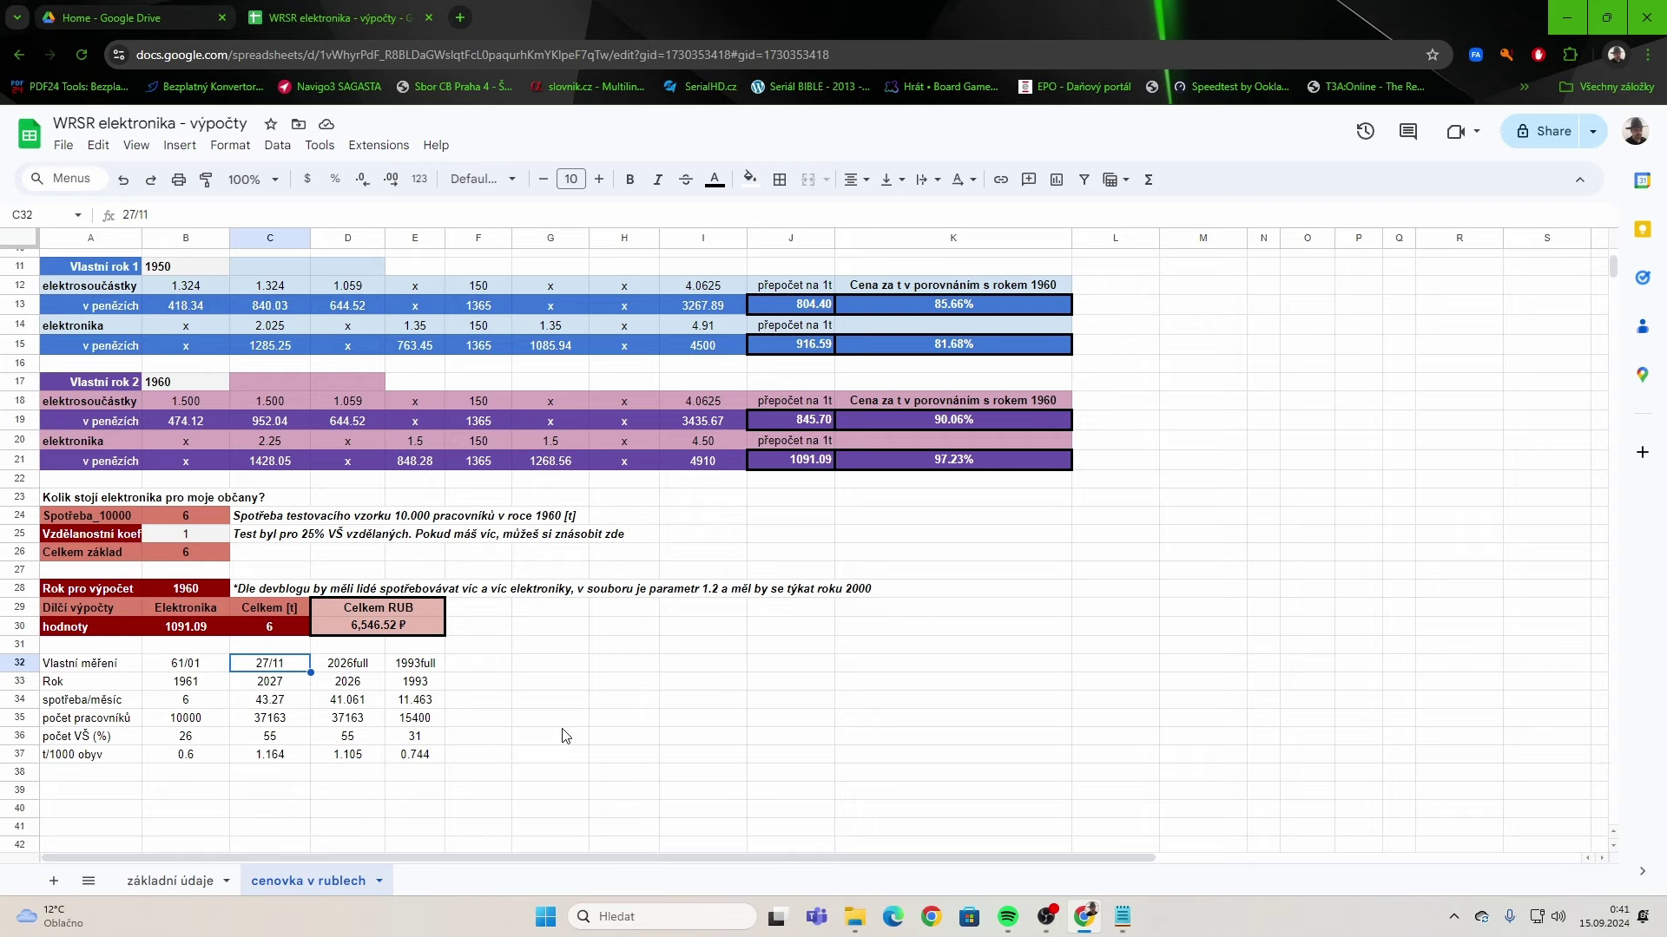
pyautogui.click(371, 665)
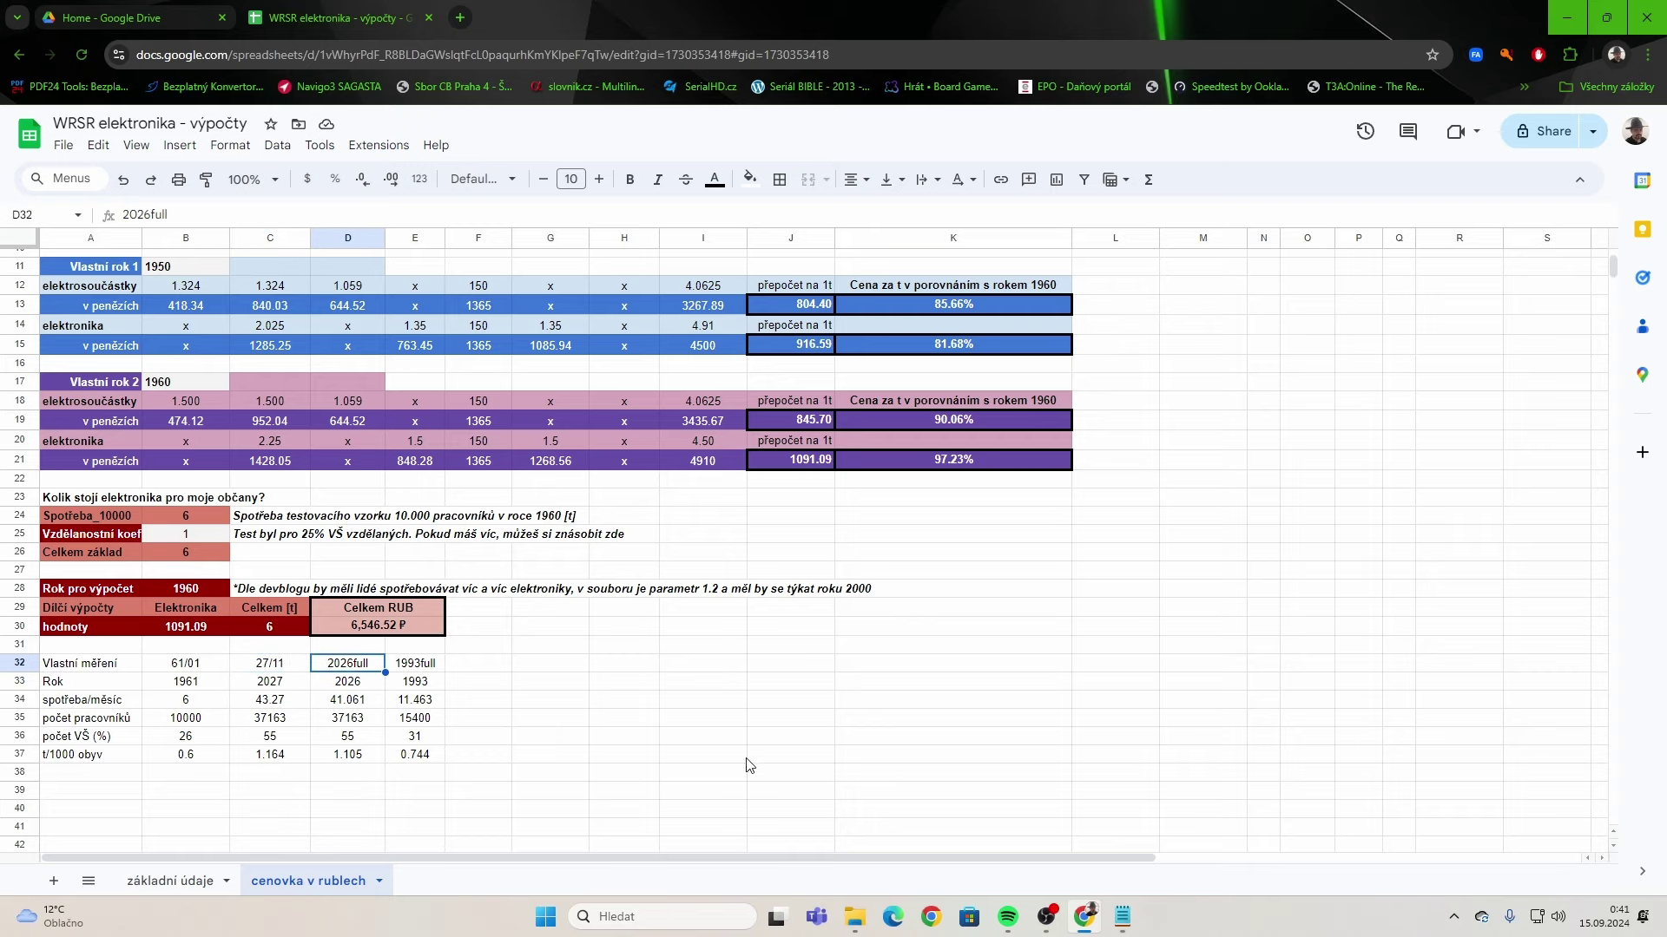
pyautogui.click(423, 650)
pyautogui.click(431, 665)
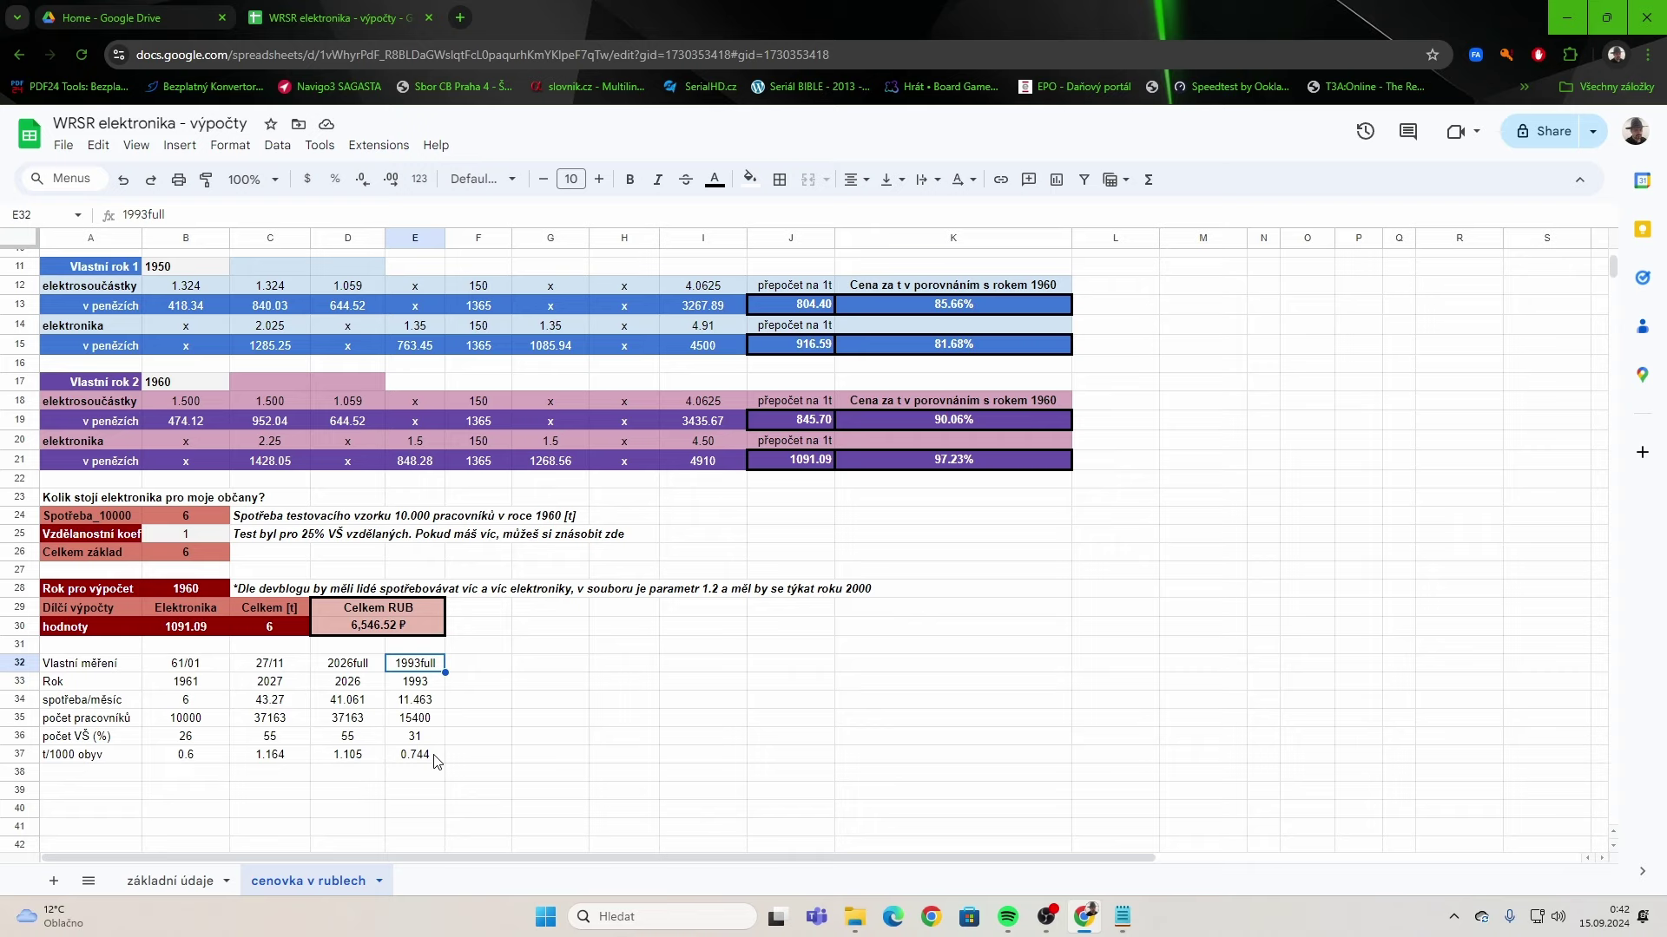
pyautogui.click(196, 759)
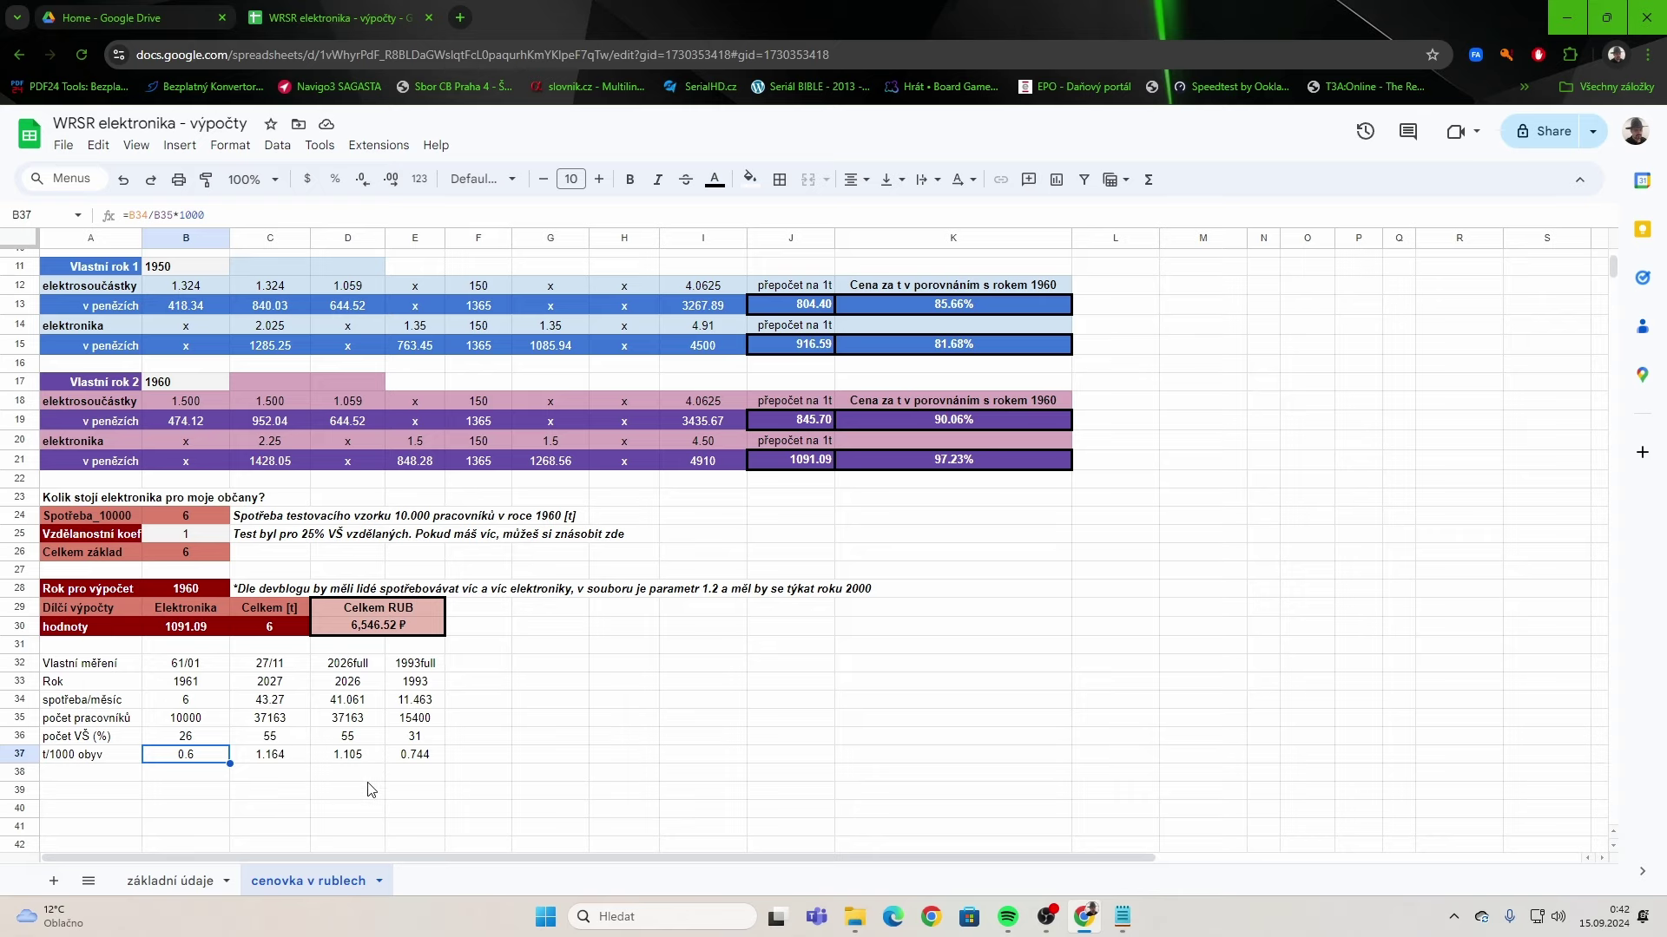
pyautogui.moveTo(286, 744); pyautogui.dragTo(351, 738)
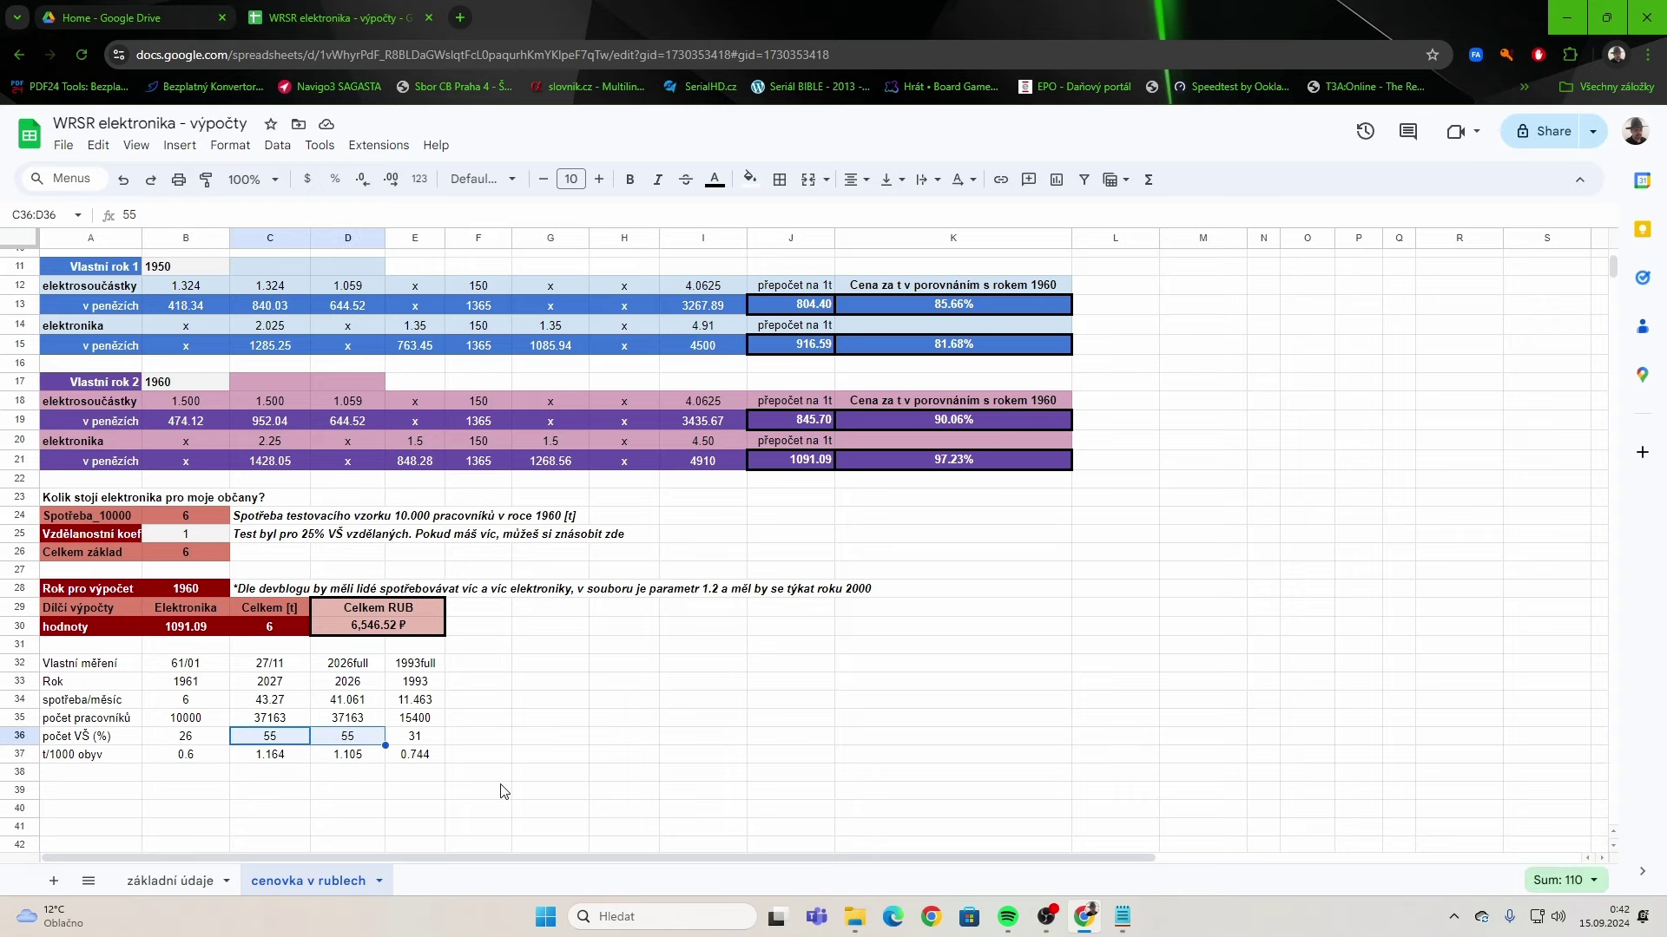
pyautogui.click(372, 788)
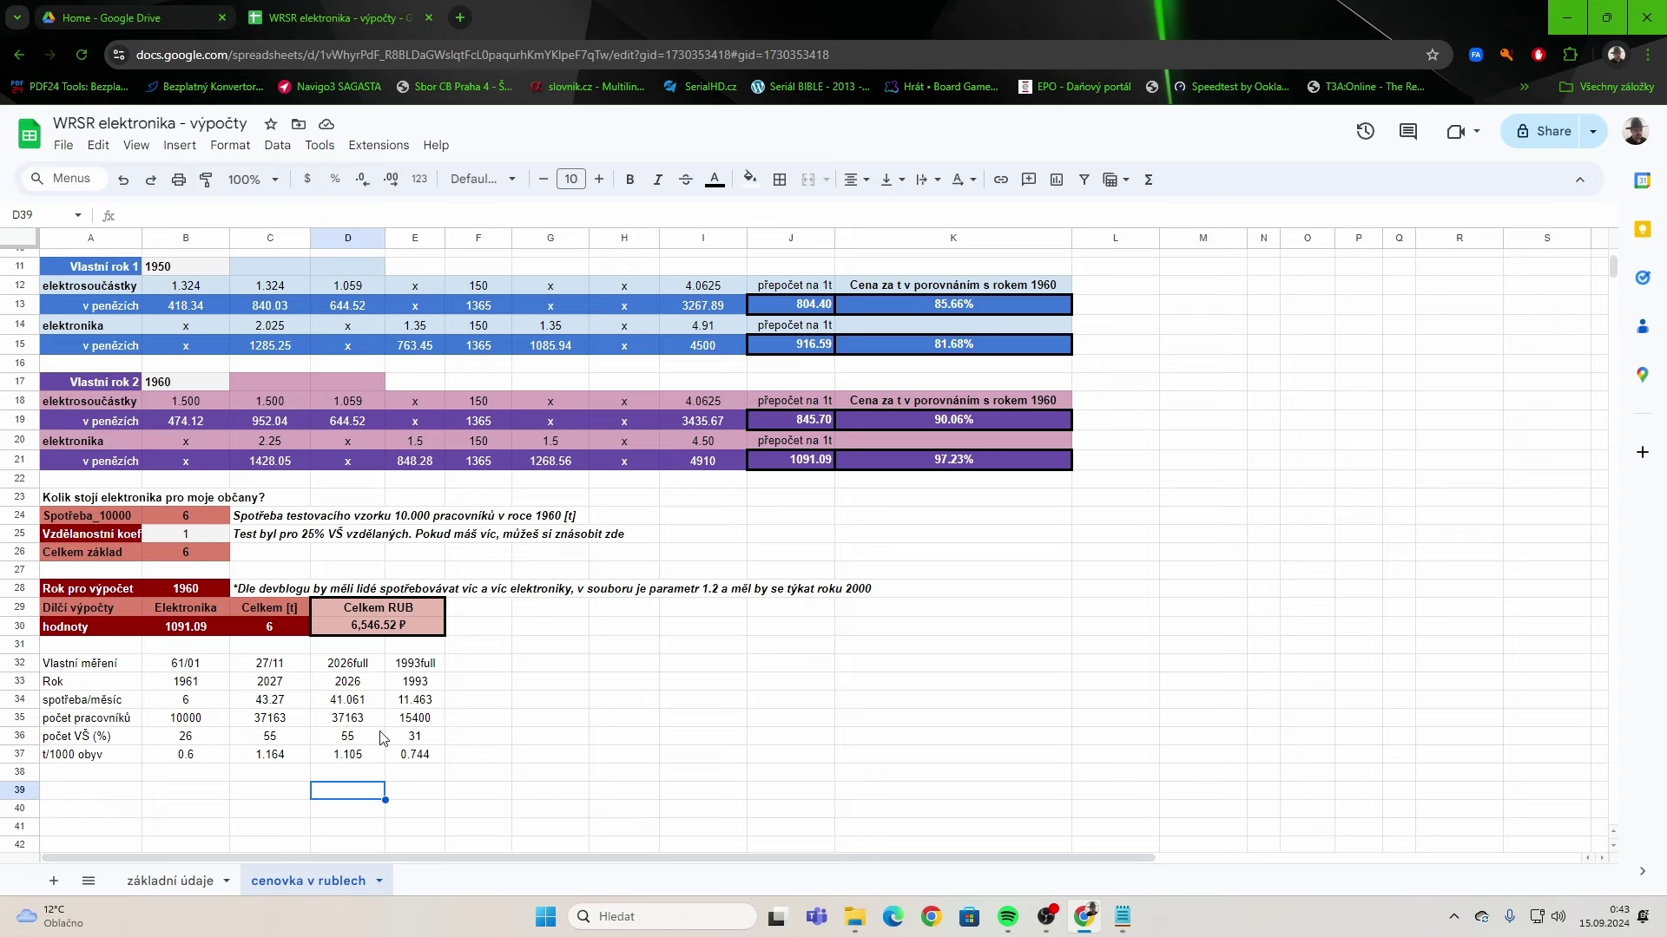
pyautogui.click(373, 758)
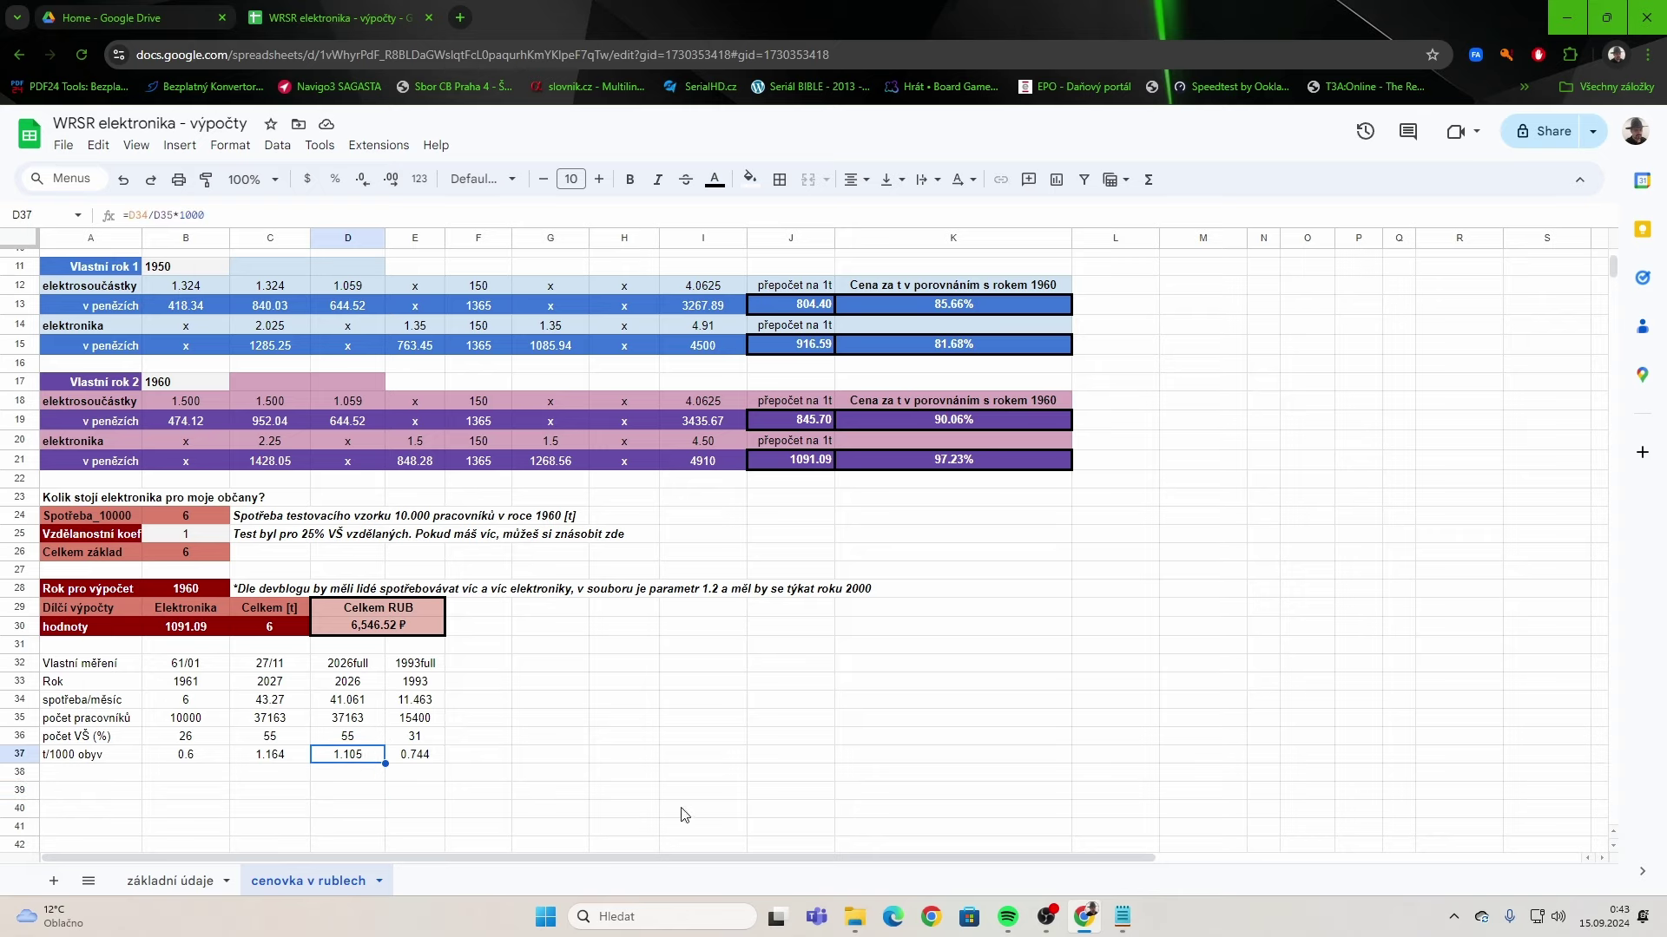
pyautogui.click(178, 533)
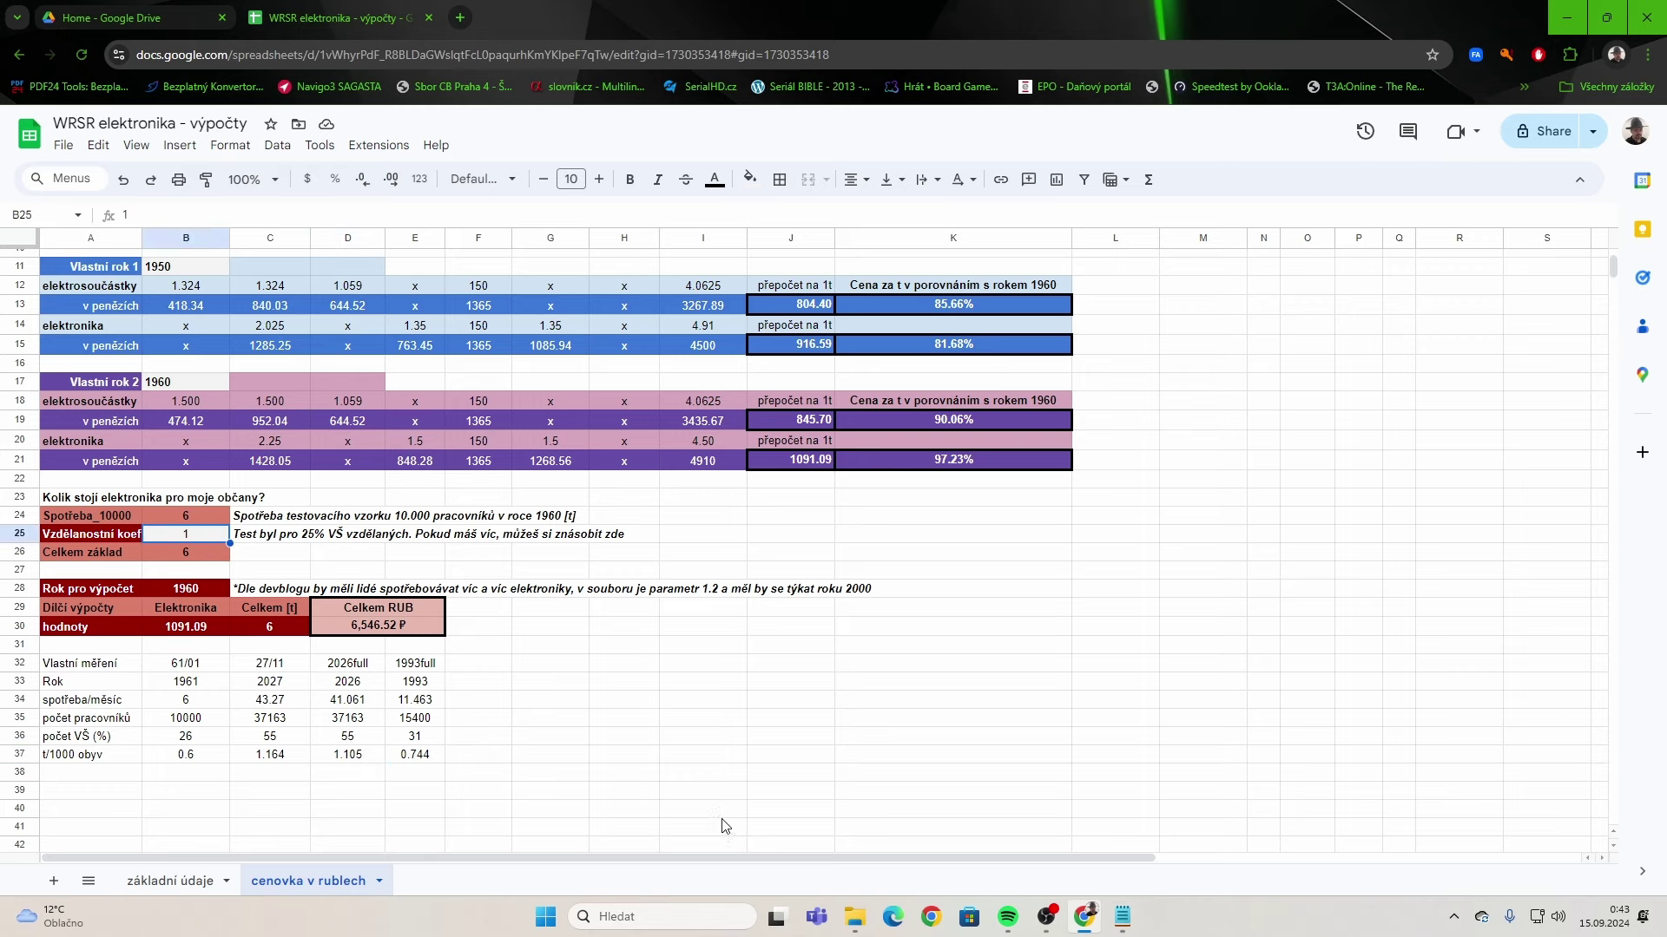
pyautogui.click(205, 380)
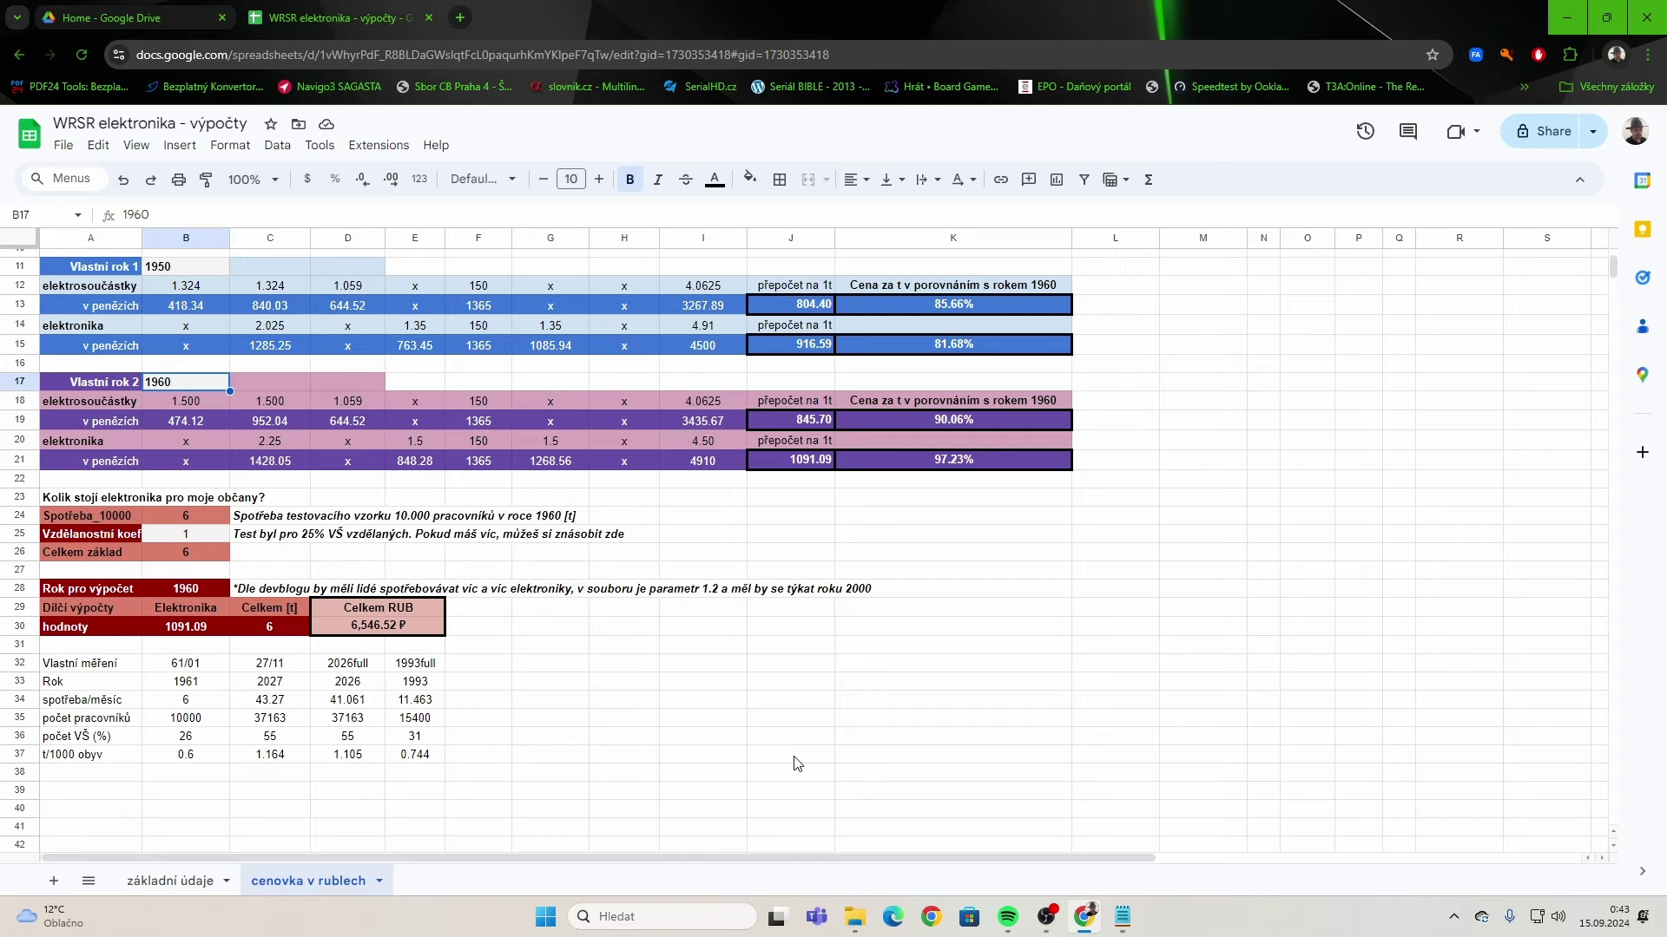
# Set the Vlastní rok 2 year in B17 to 2026 and the education coefficient in B25 to 1.5.
pyautogui.write('2026')
pyautogui.press('Return')
pyautogui.press('Down')
pyautogui.press('Down')
pyautogui.press('Down')
pyautogui.press('Down')
pyautogui.press('Down')
pyautogui.press('Down')
pyautogui.press('Down')
pyautogui.write('1.5')
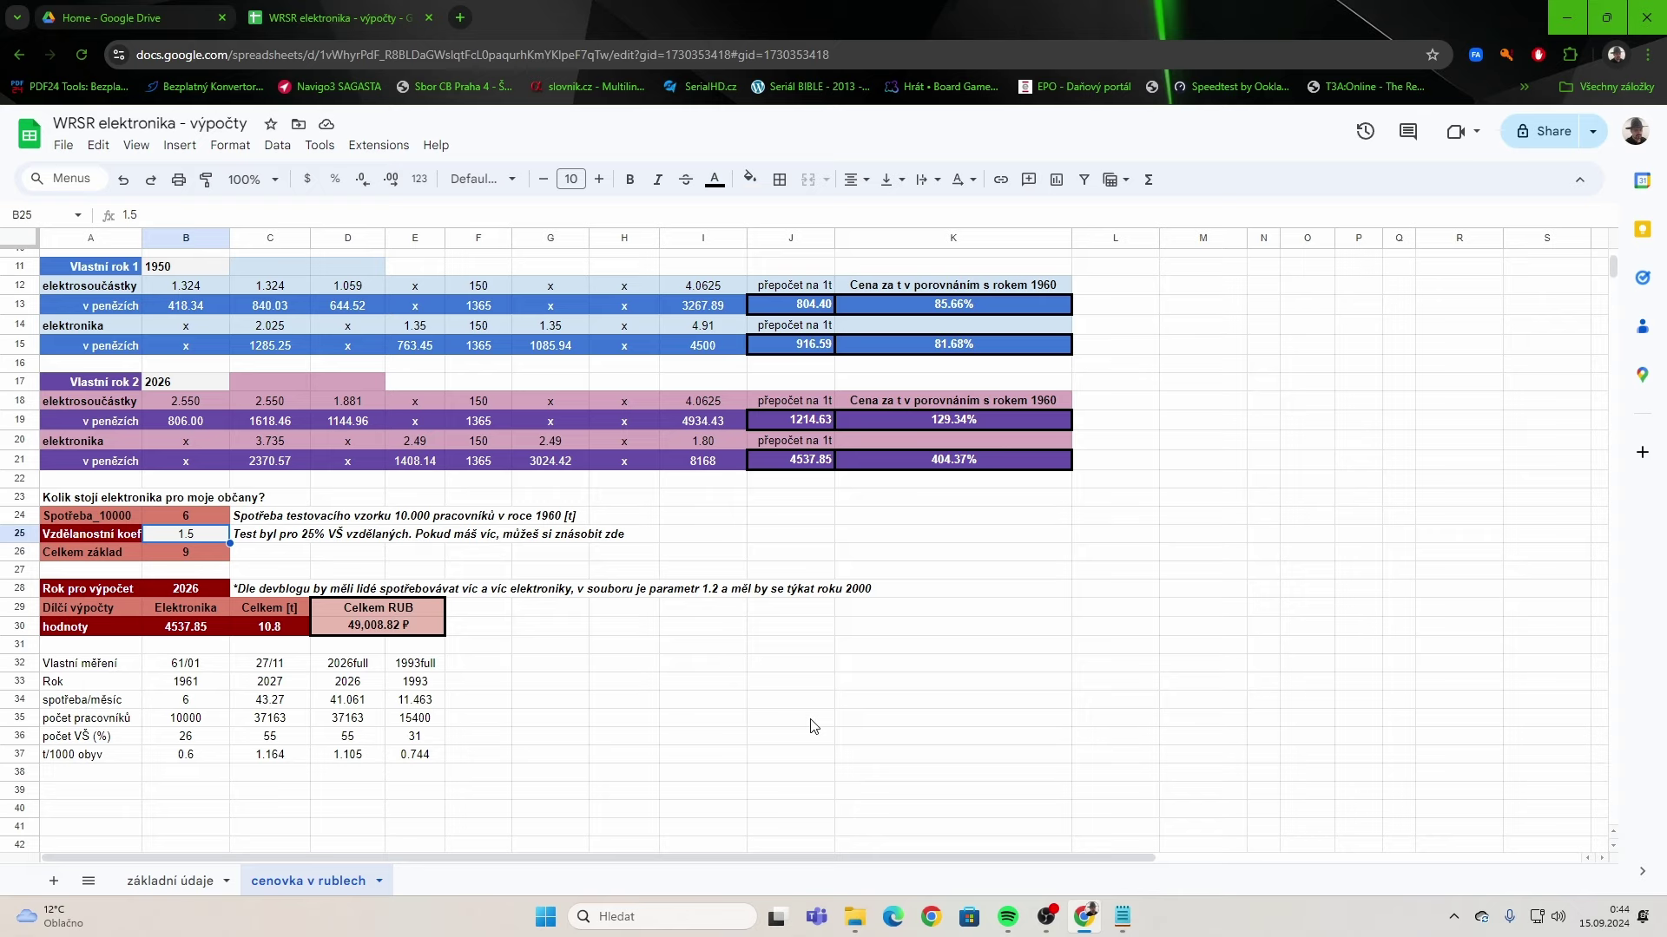
# Try 1.6, 1.52 and 1.53 as the education coefficient in B25.
pyautogui.write('1.6')
pyautogui.press('Return')
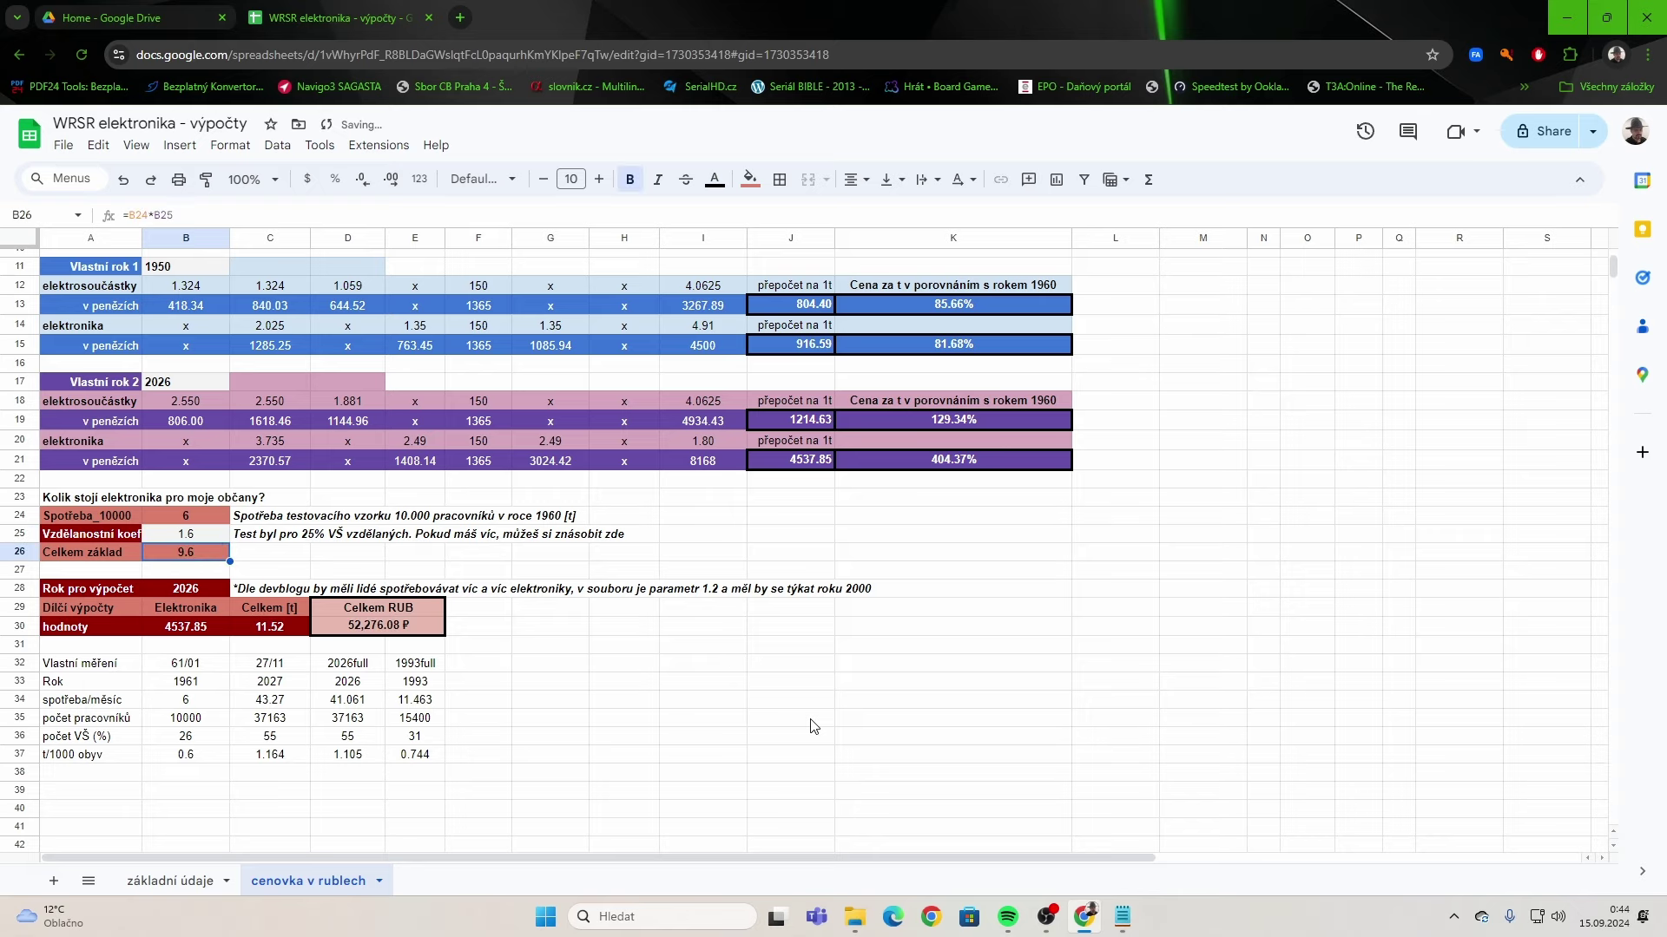
pyautogui.press('Up')
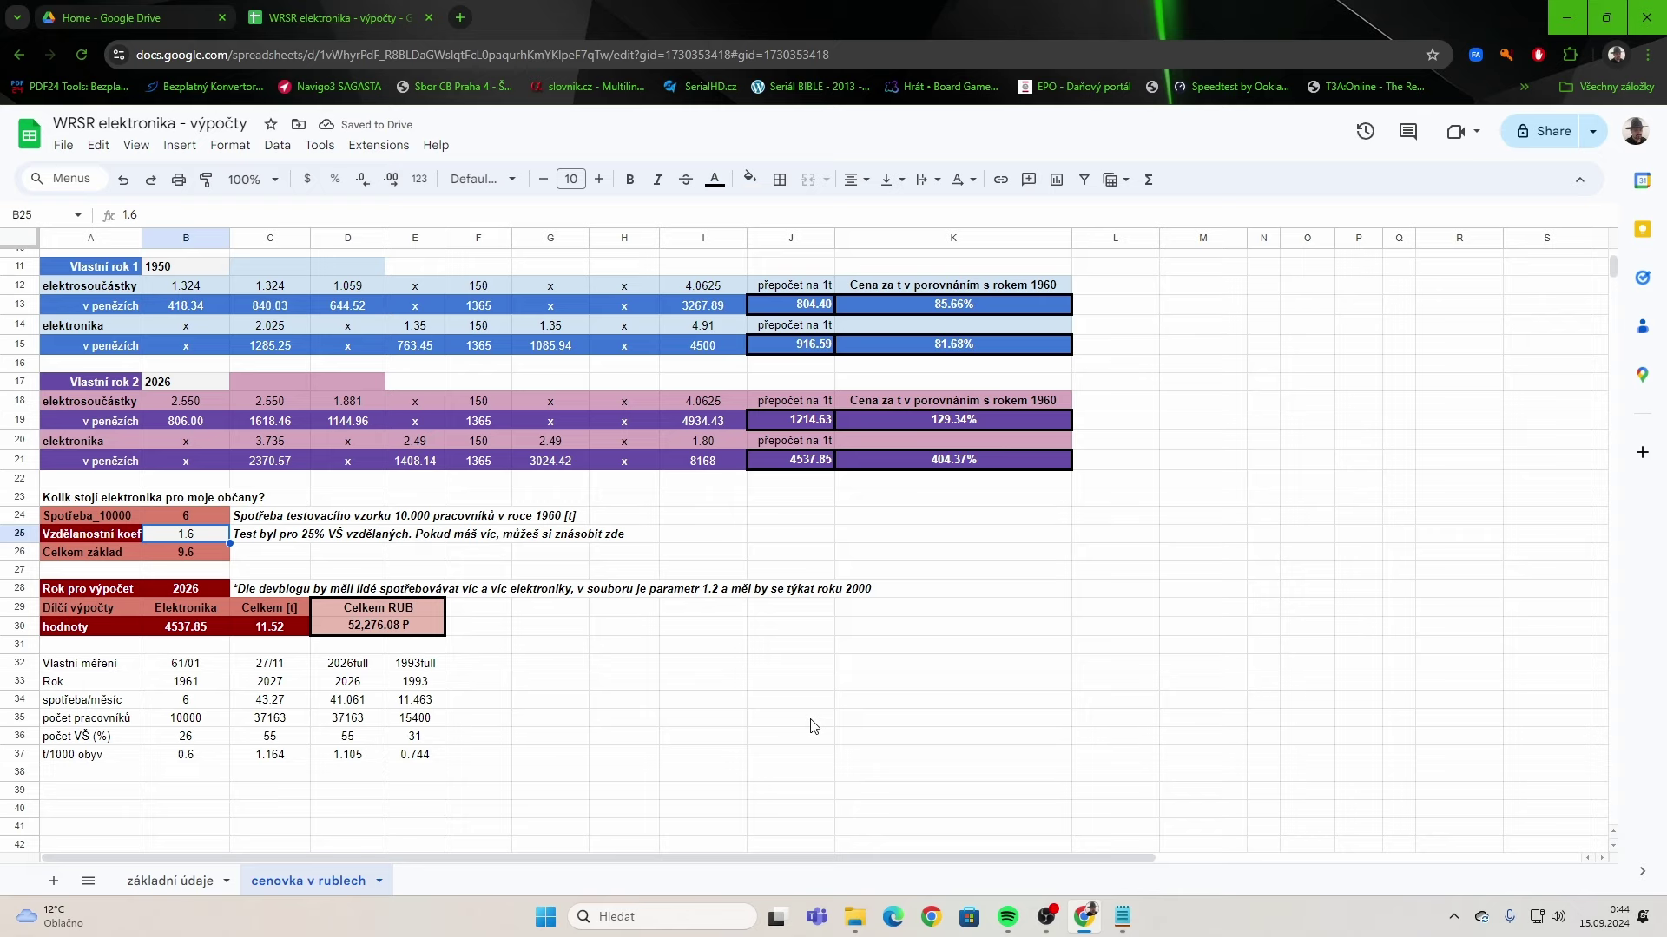
pyautogui.write('1.52')
pyautogui.press('Return')
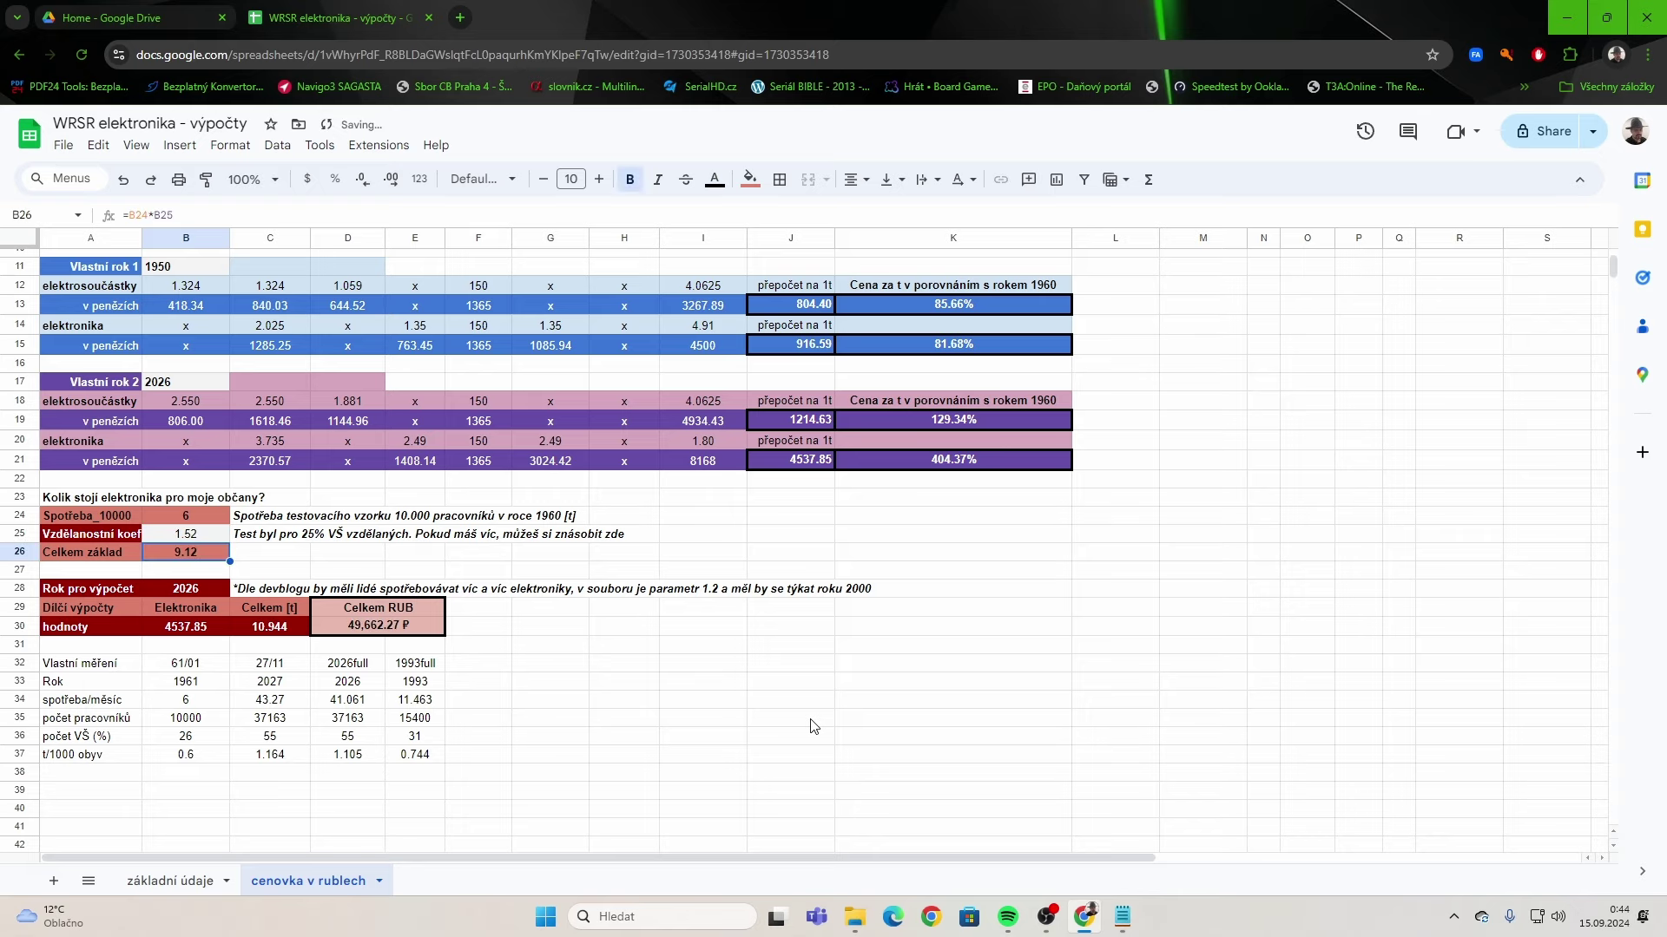
pyautogui.press('Up')
pyautogui.write('1.53')
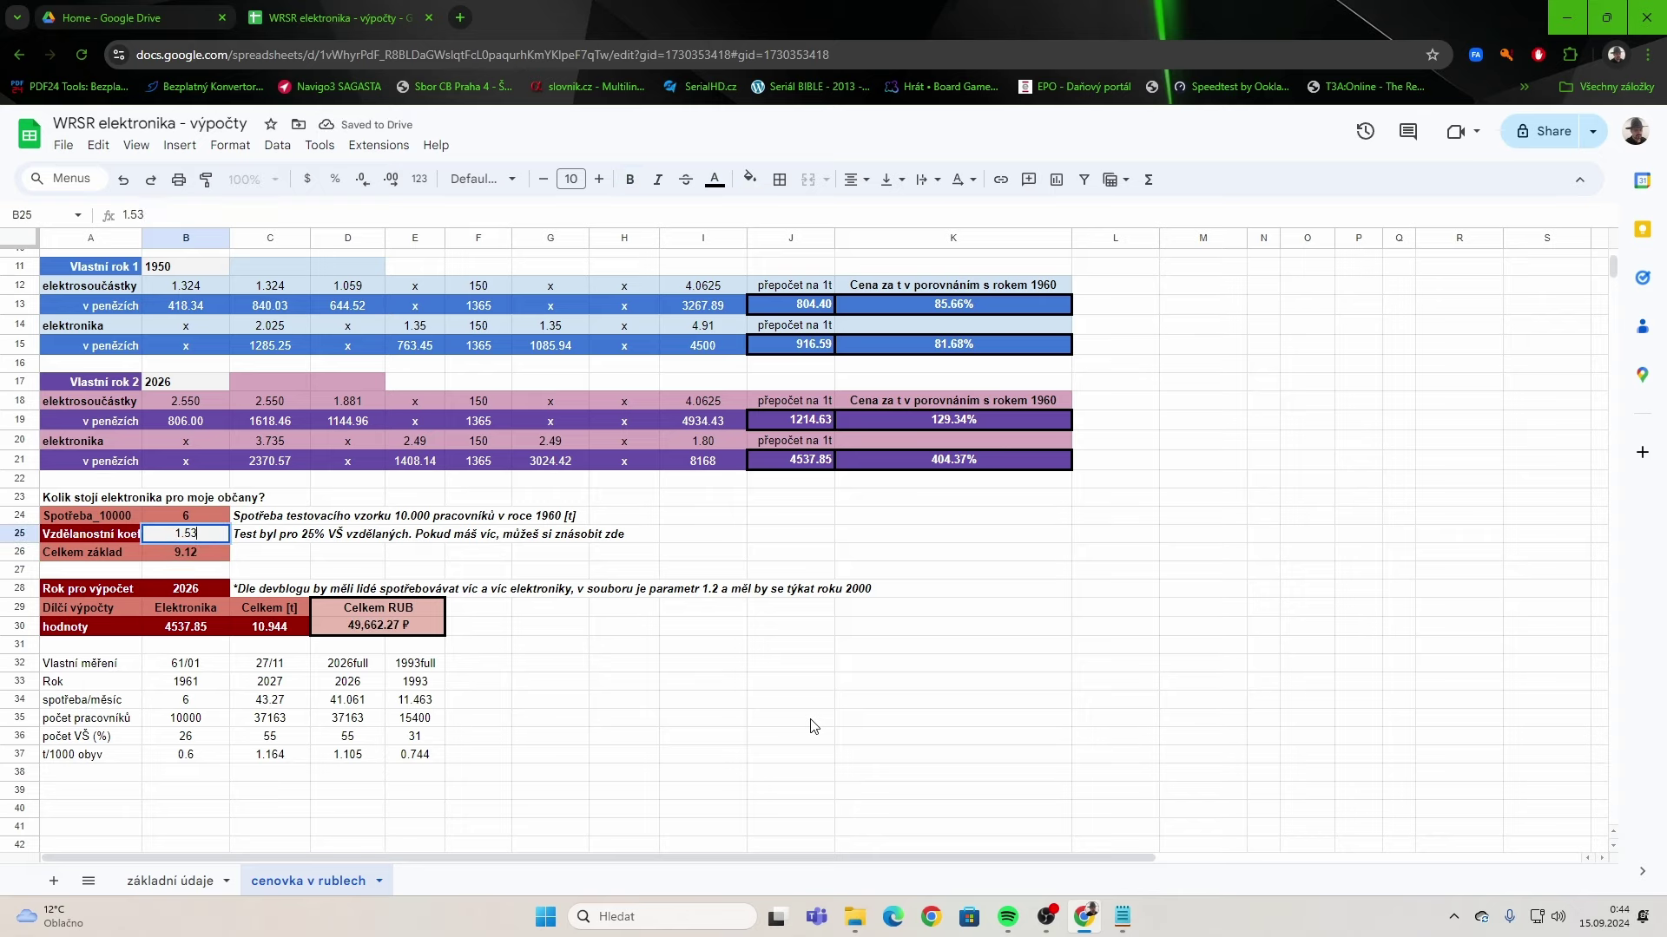
pyautogui.press('Return')
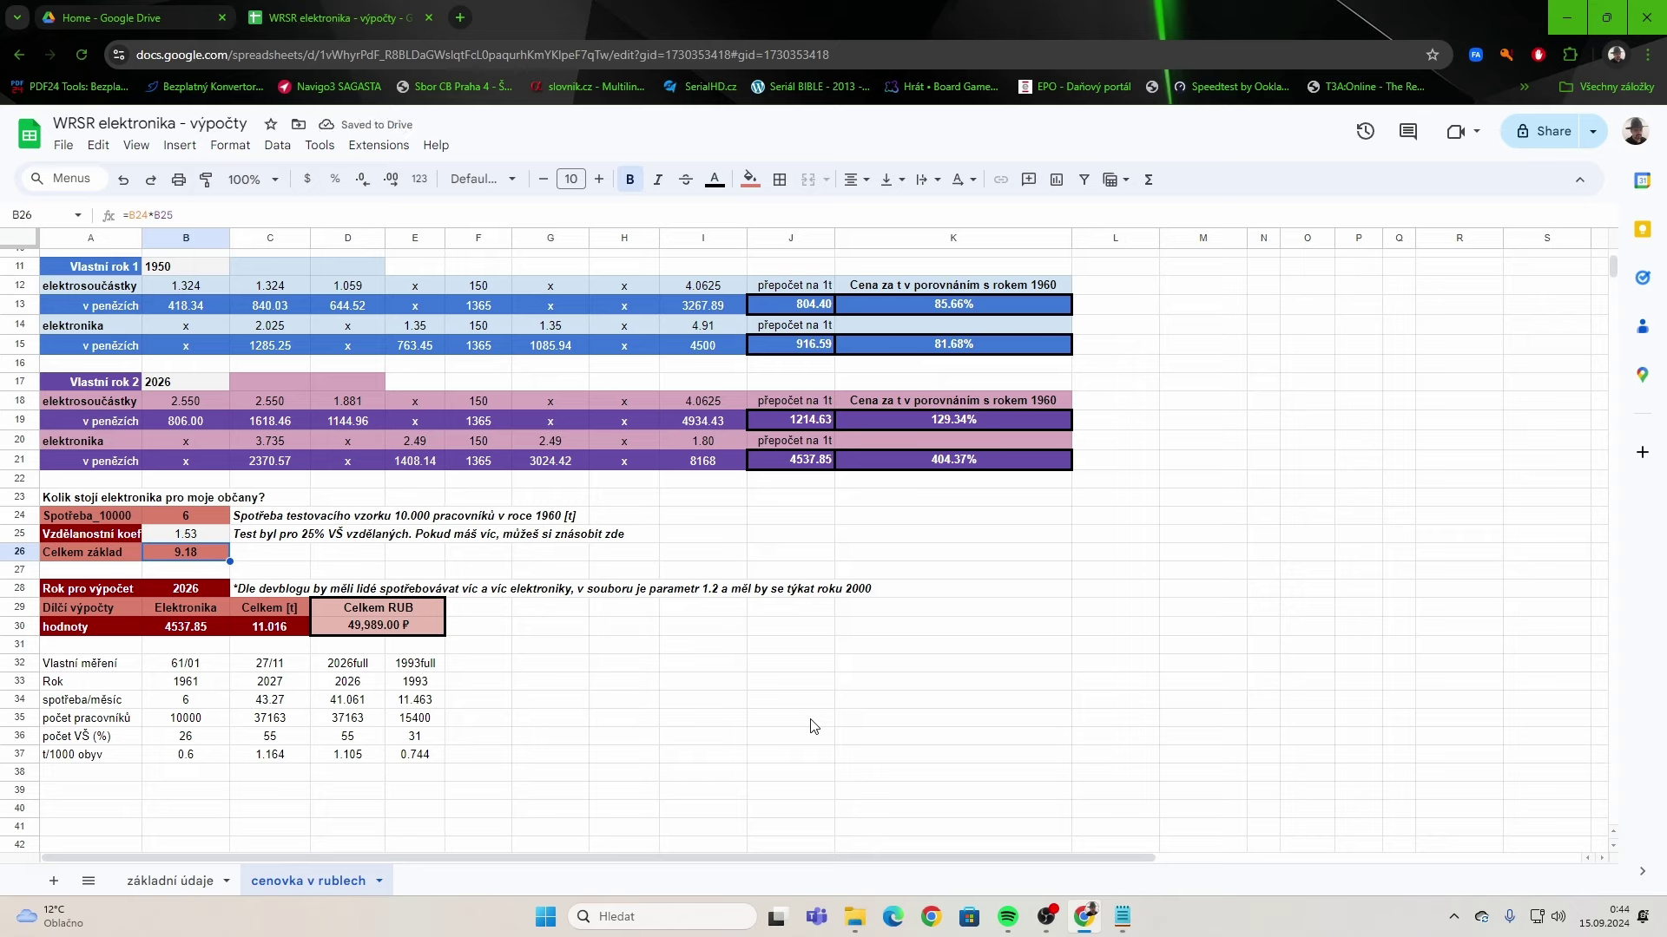
# Set the education coefficient in B25 to 1.55.
pyautogui.press('Up')
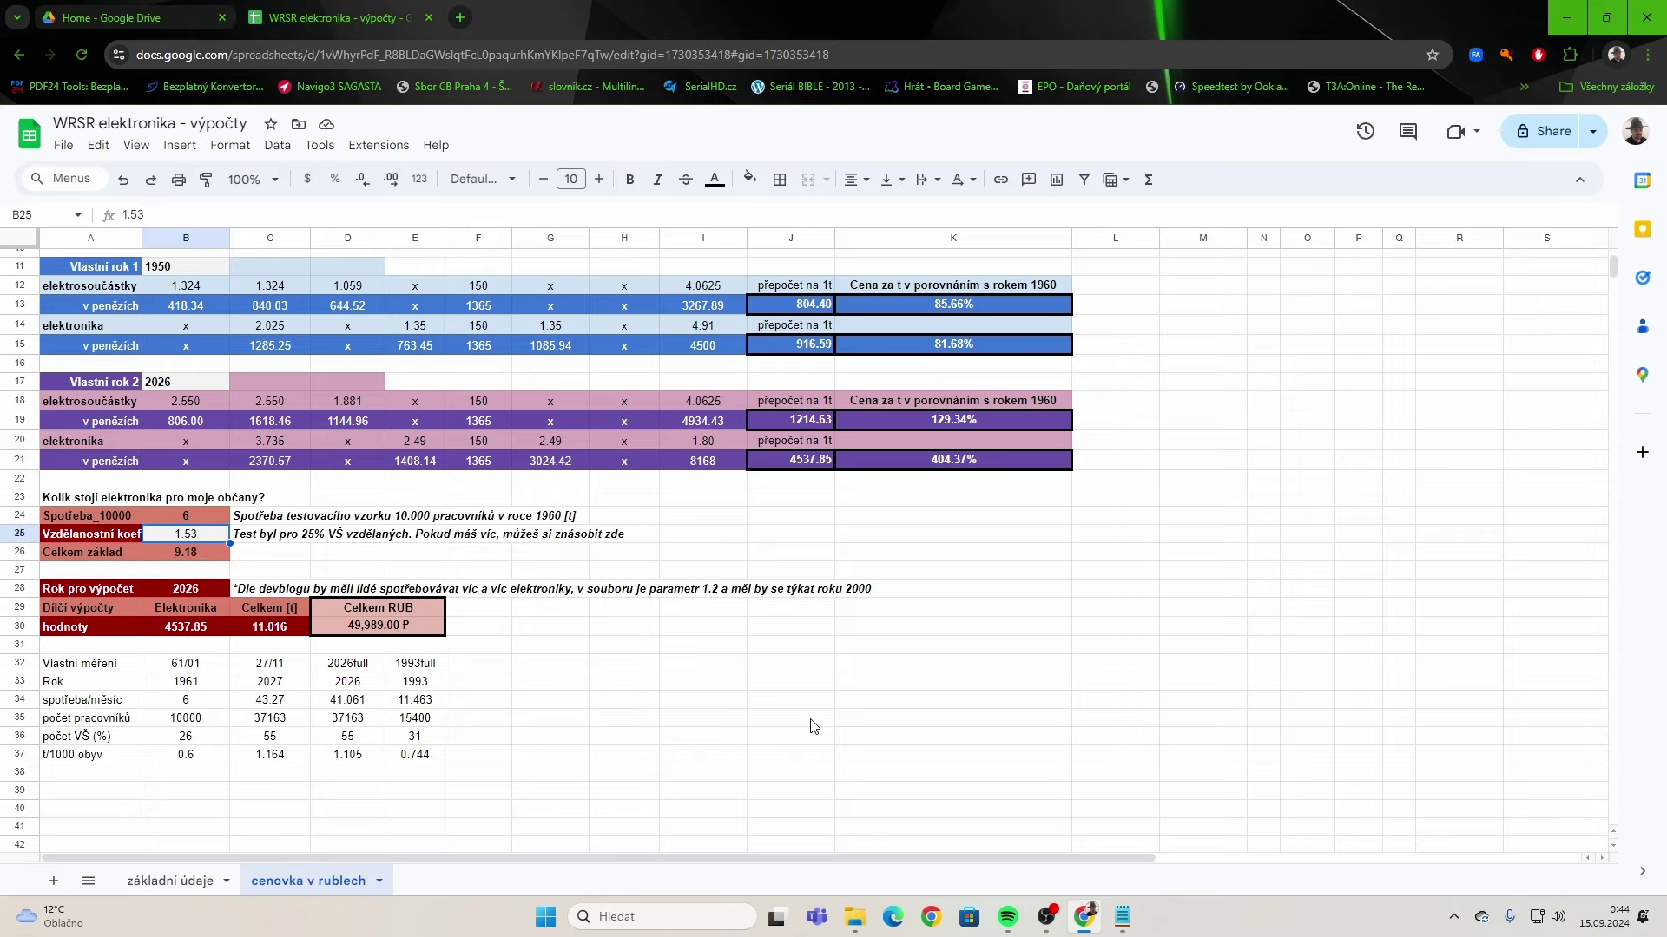
pyautogui.write('1.55')
pyautogui.press('Return')
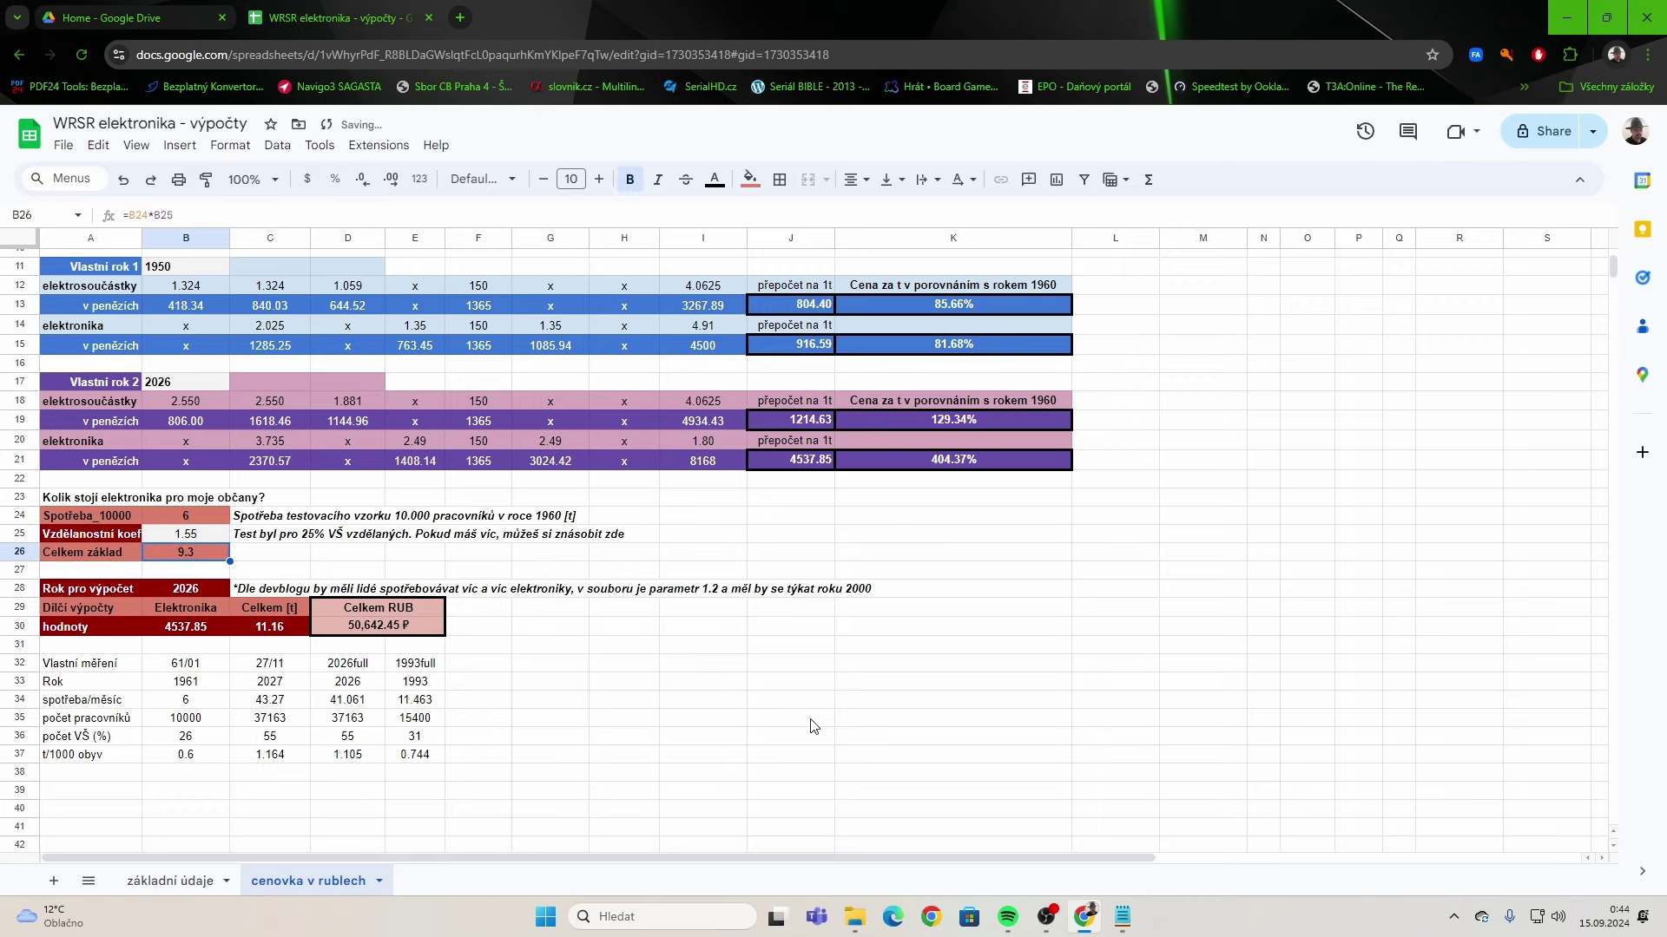
pyautogui.press('Up')
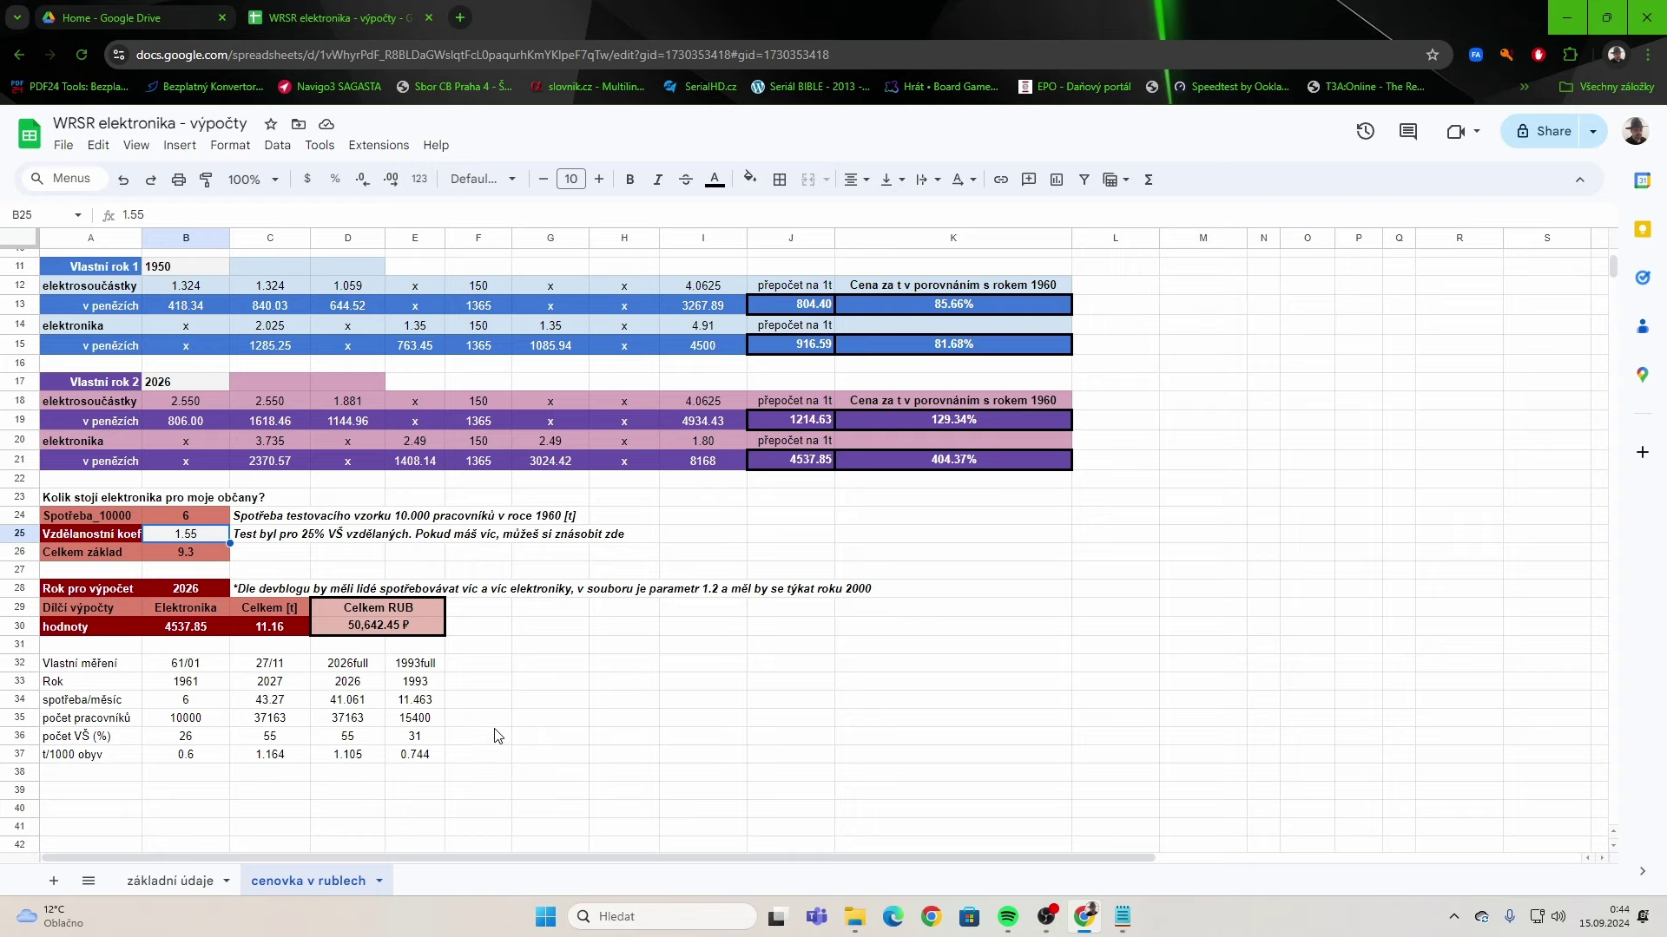
# Enter 50% in F30 beside the Celkem RUB total and calculate the increased total in G30 with =D30*(1+F30).
pyautogui.click(392, 635)
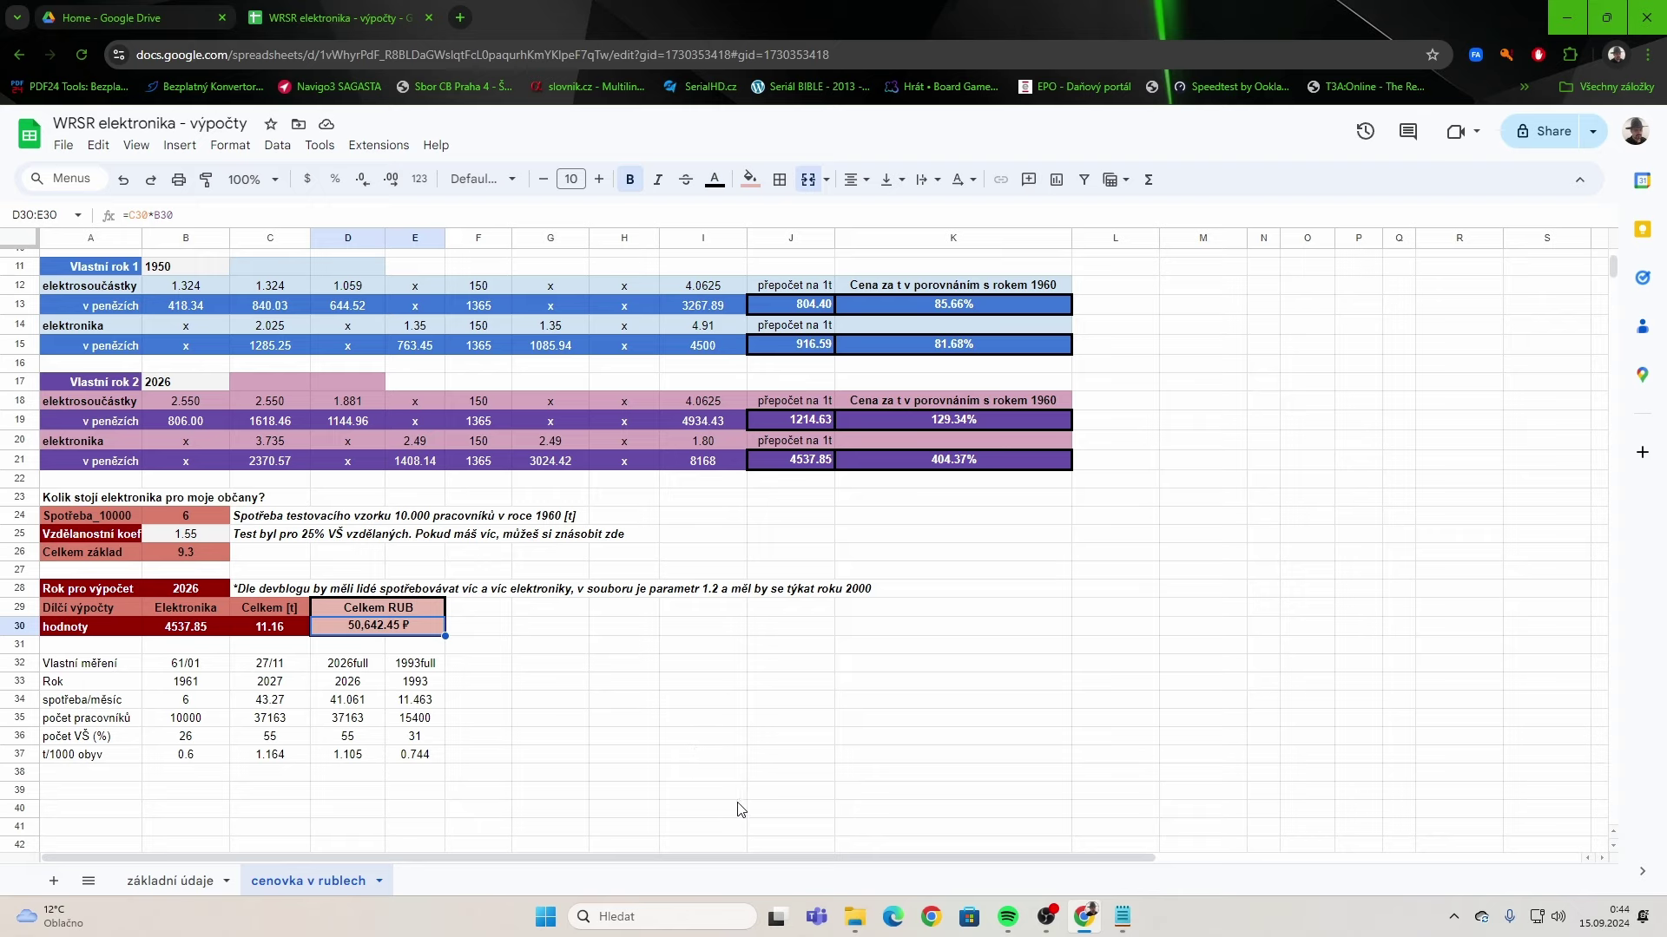
pyautogui.click(452, 706)
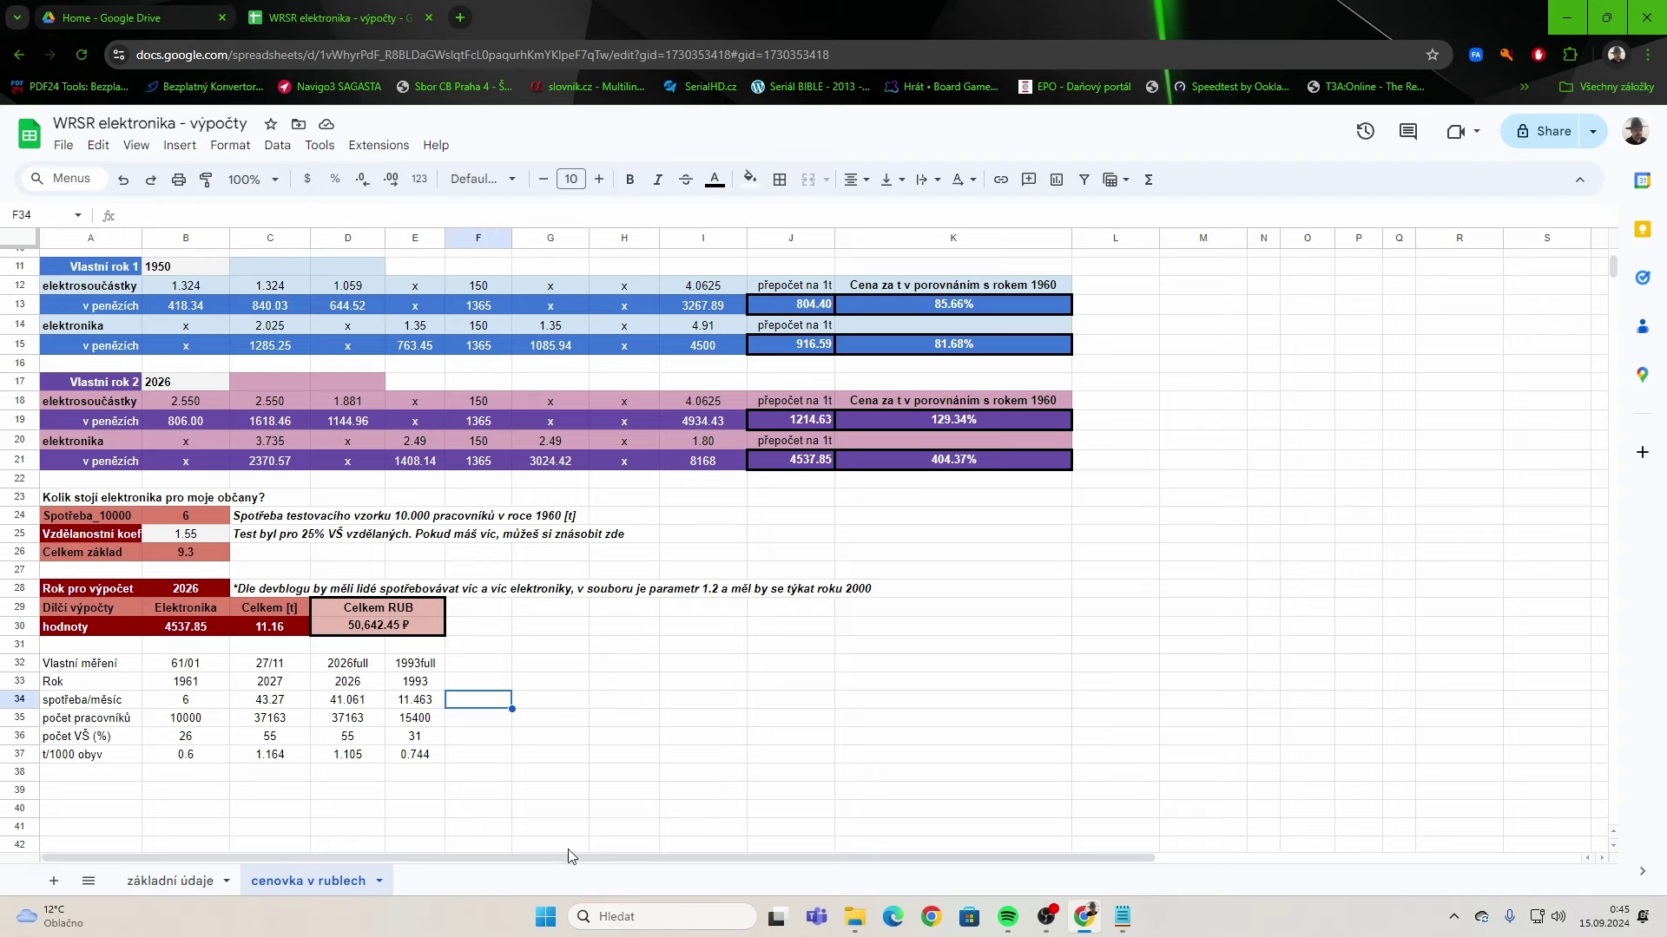
pyautogui.click(577, 634)
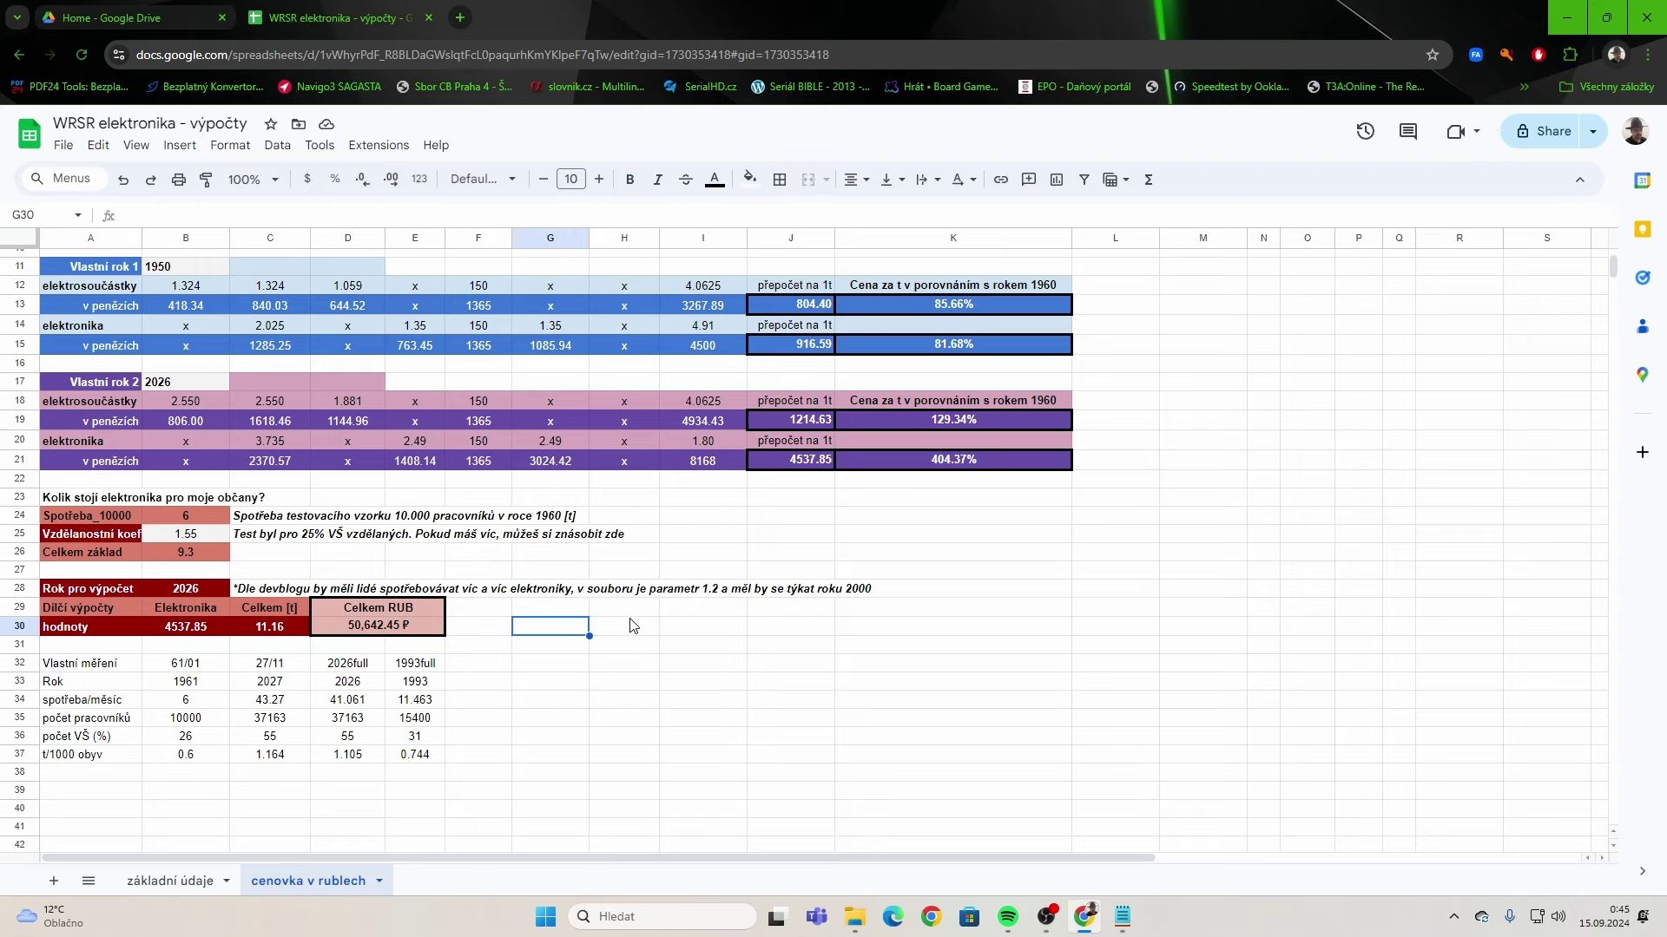
pyautogui.click(621, 613)
pyautogui.click(495, 633)
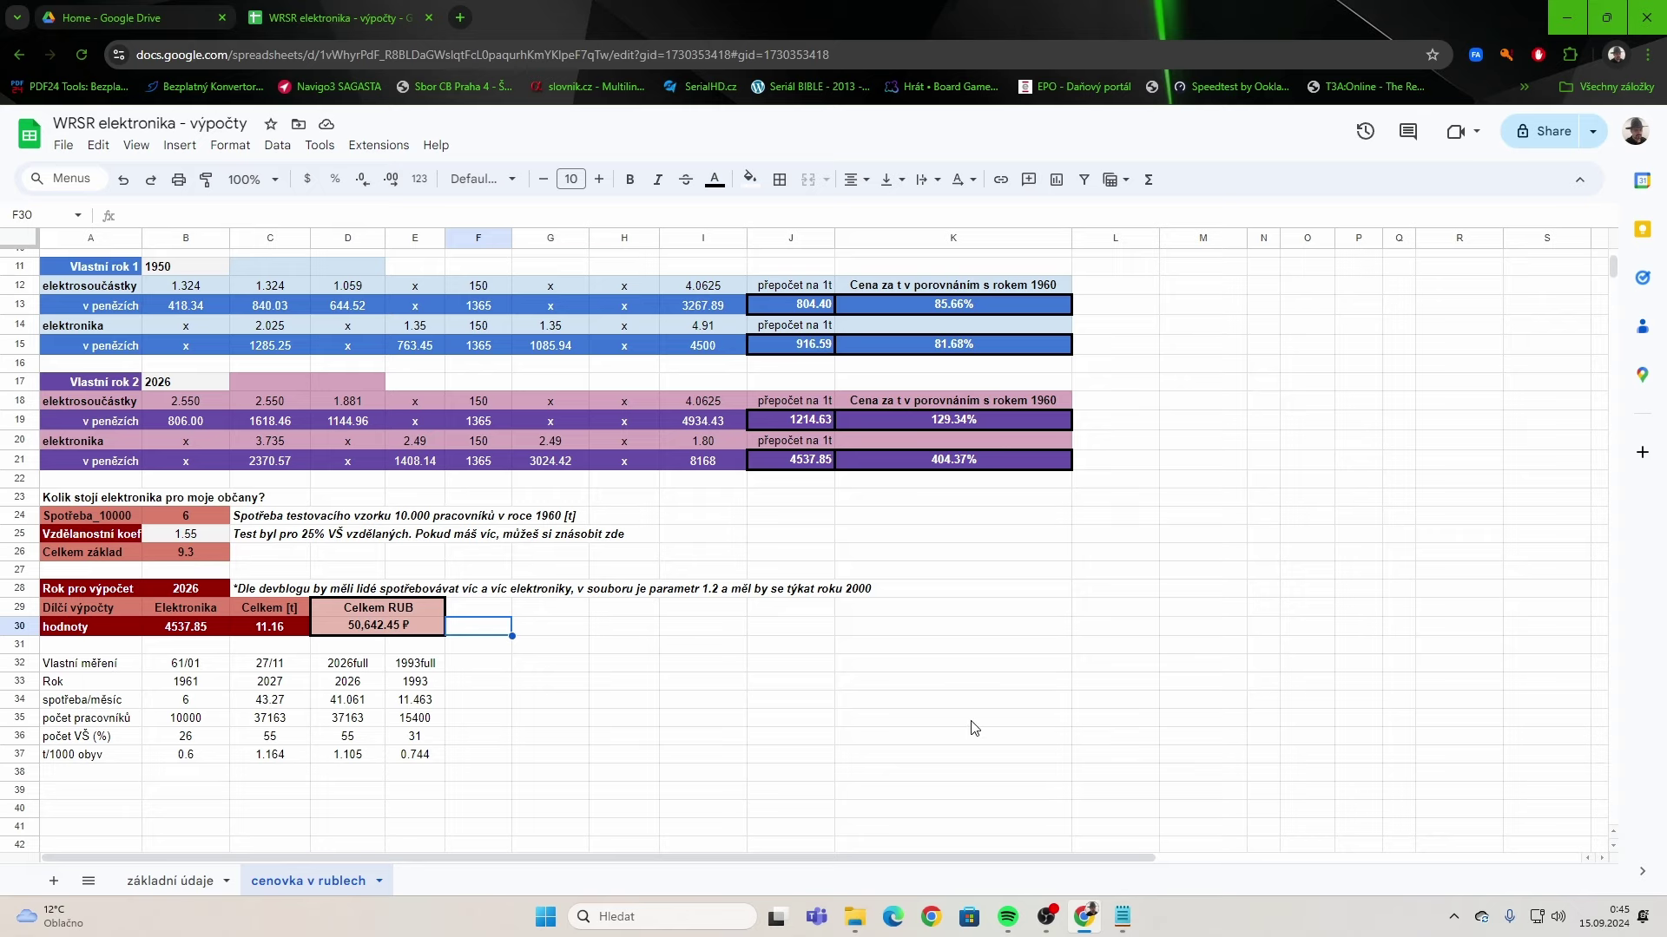
pyautogui.write('50%')
pyautogui.press('Return')
# Label F29 as inflace and set the inflation rate below it in F30 to 350%.
pyautogui.click(482, 611)
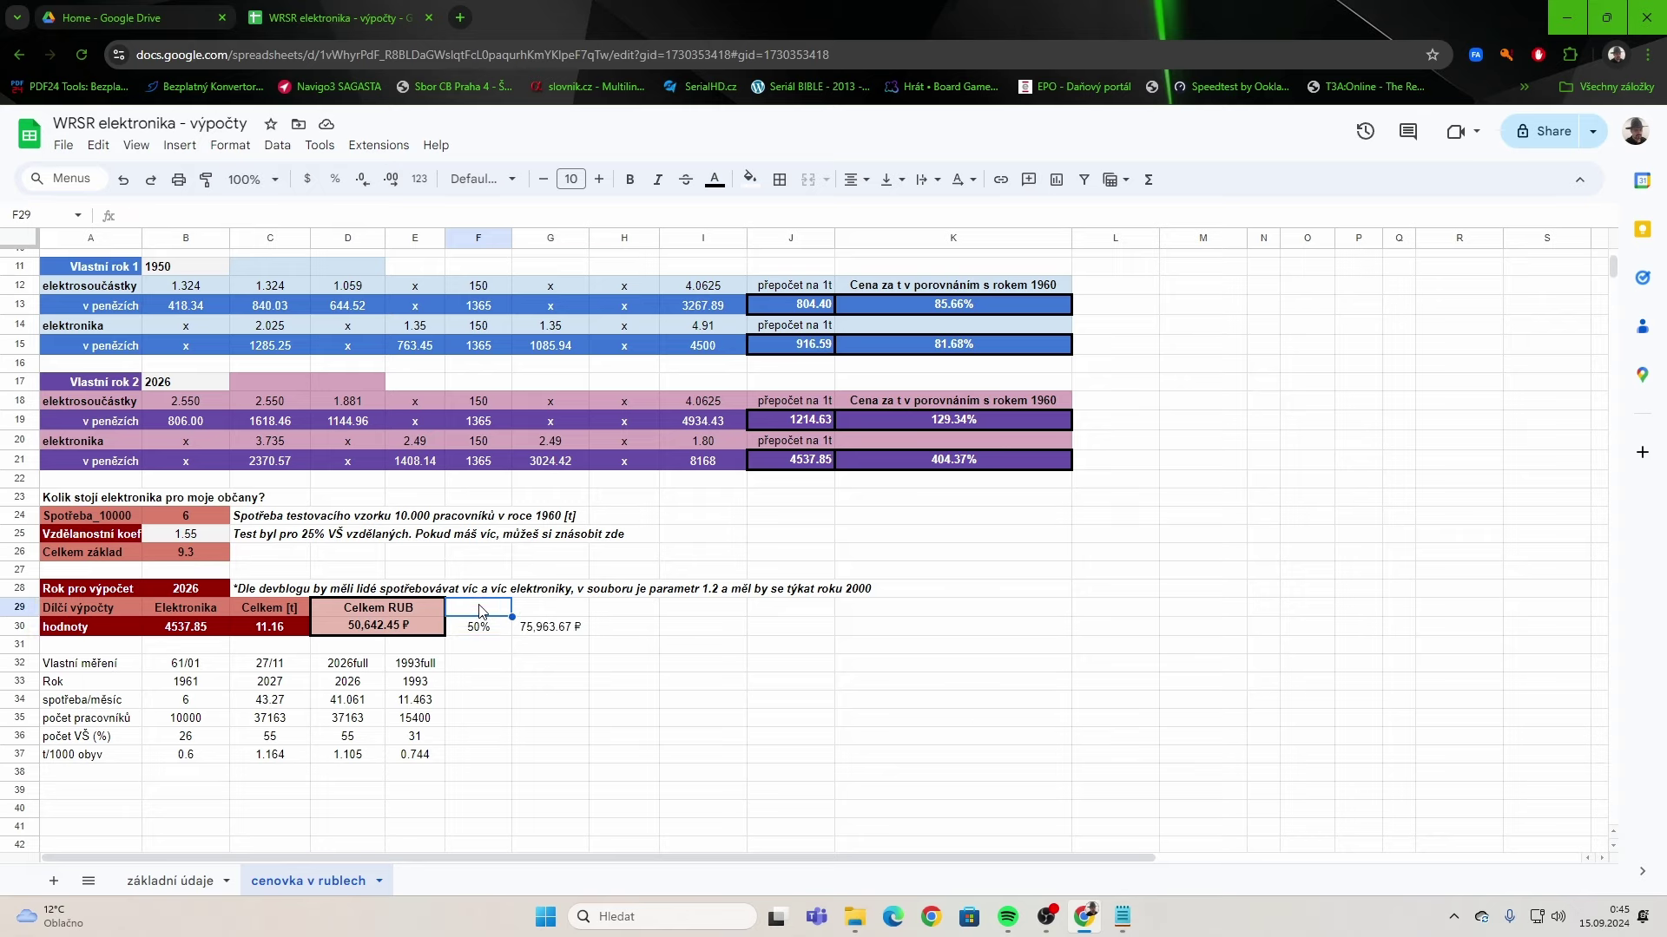
pyautogui.write('inflaci')
pyautogui.press('Return')
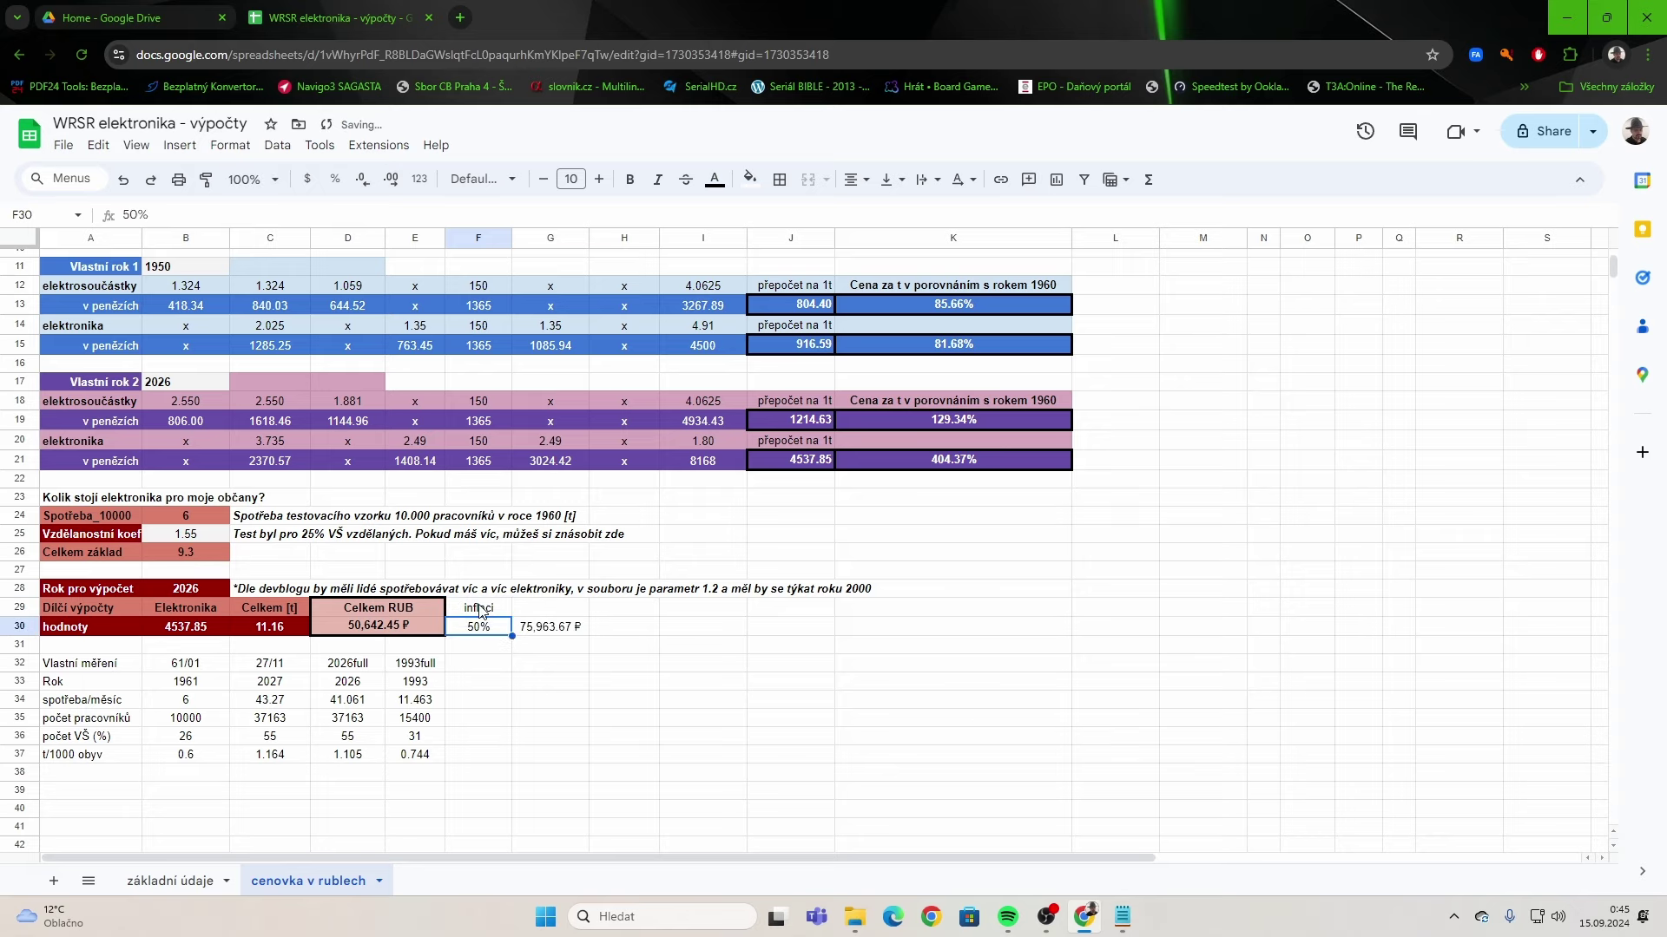
pyautogui.click(482, 607)
pyautogui.write('inflace')
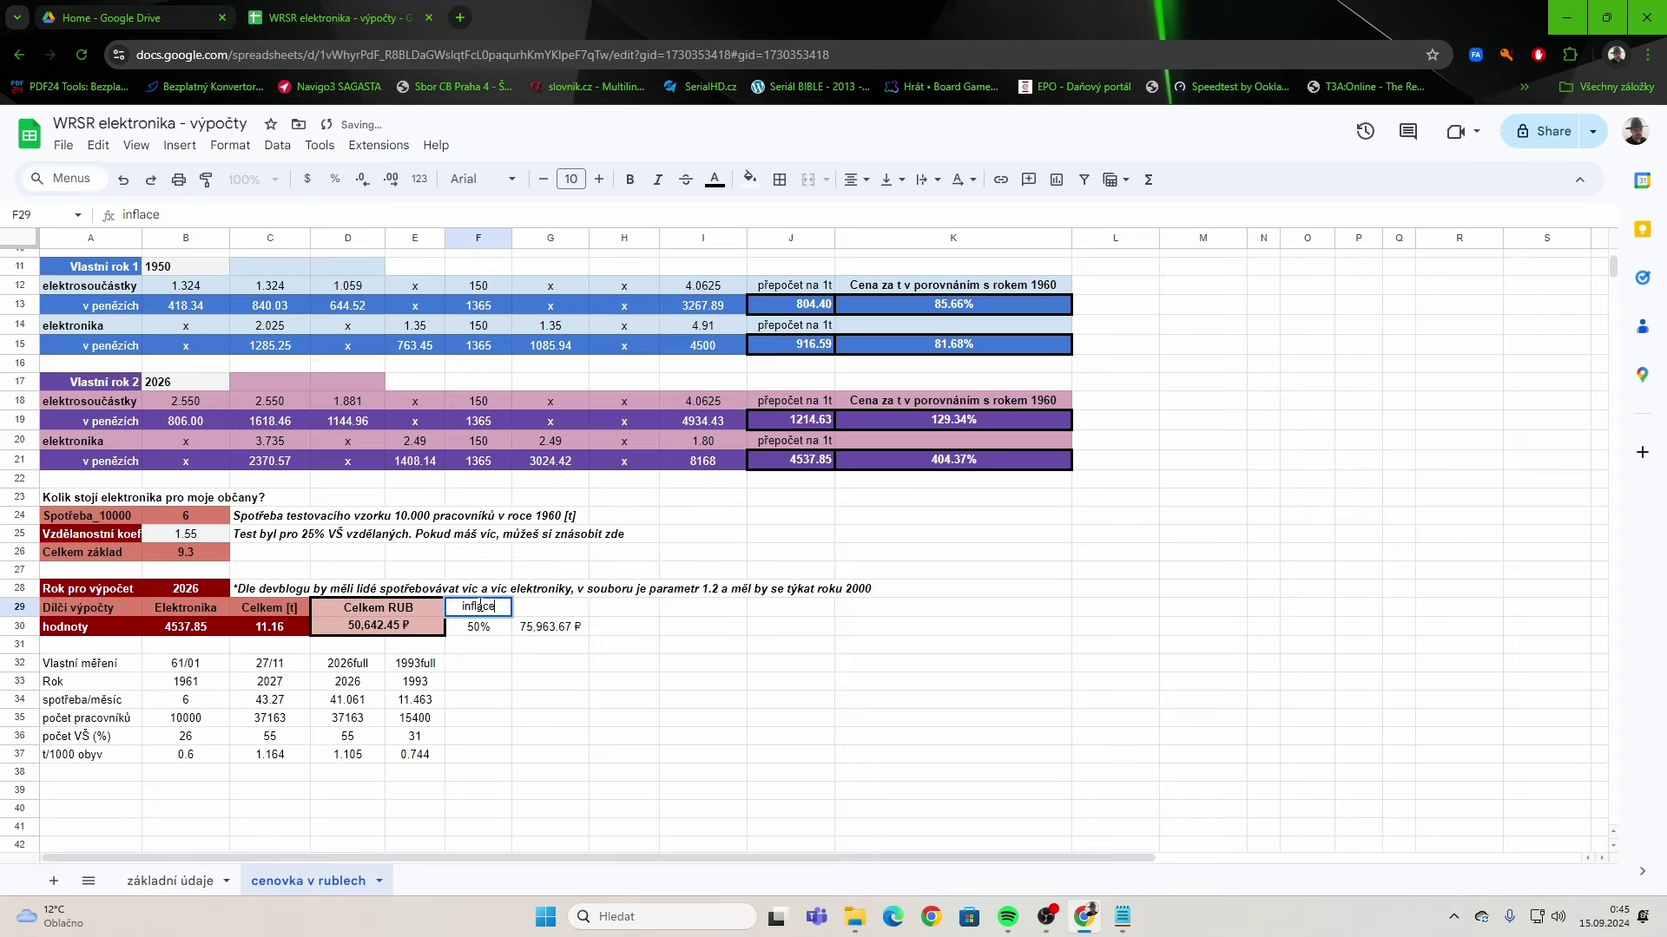
pyautogui.press('Return')
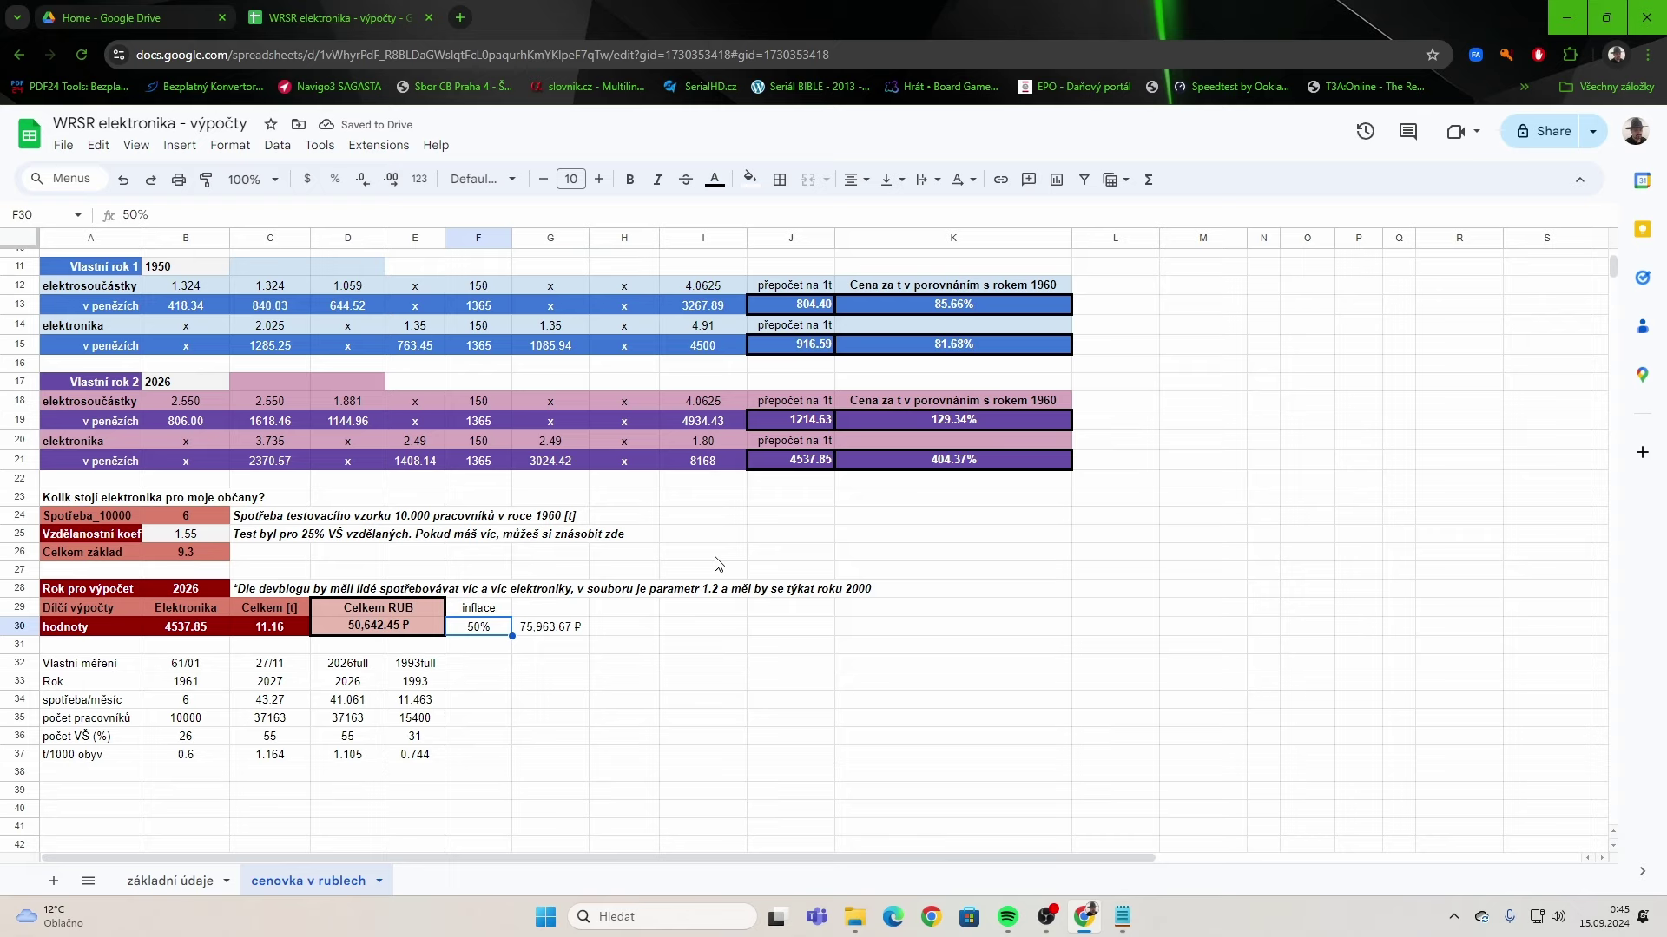
pyautogui.write('350')
pyautogui.press('Return')
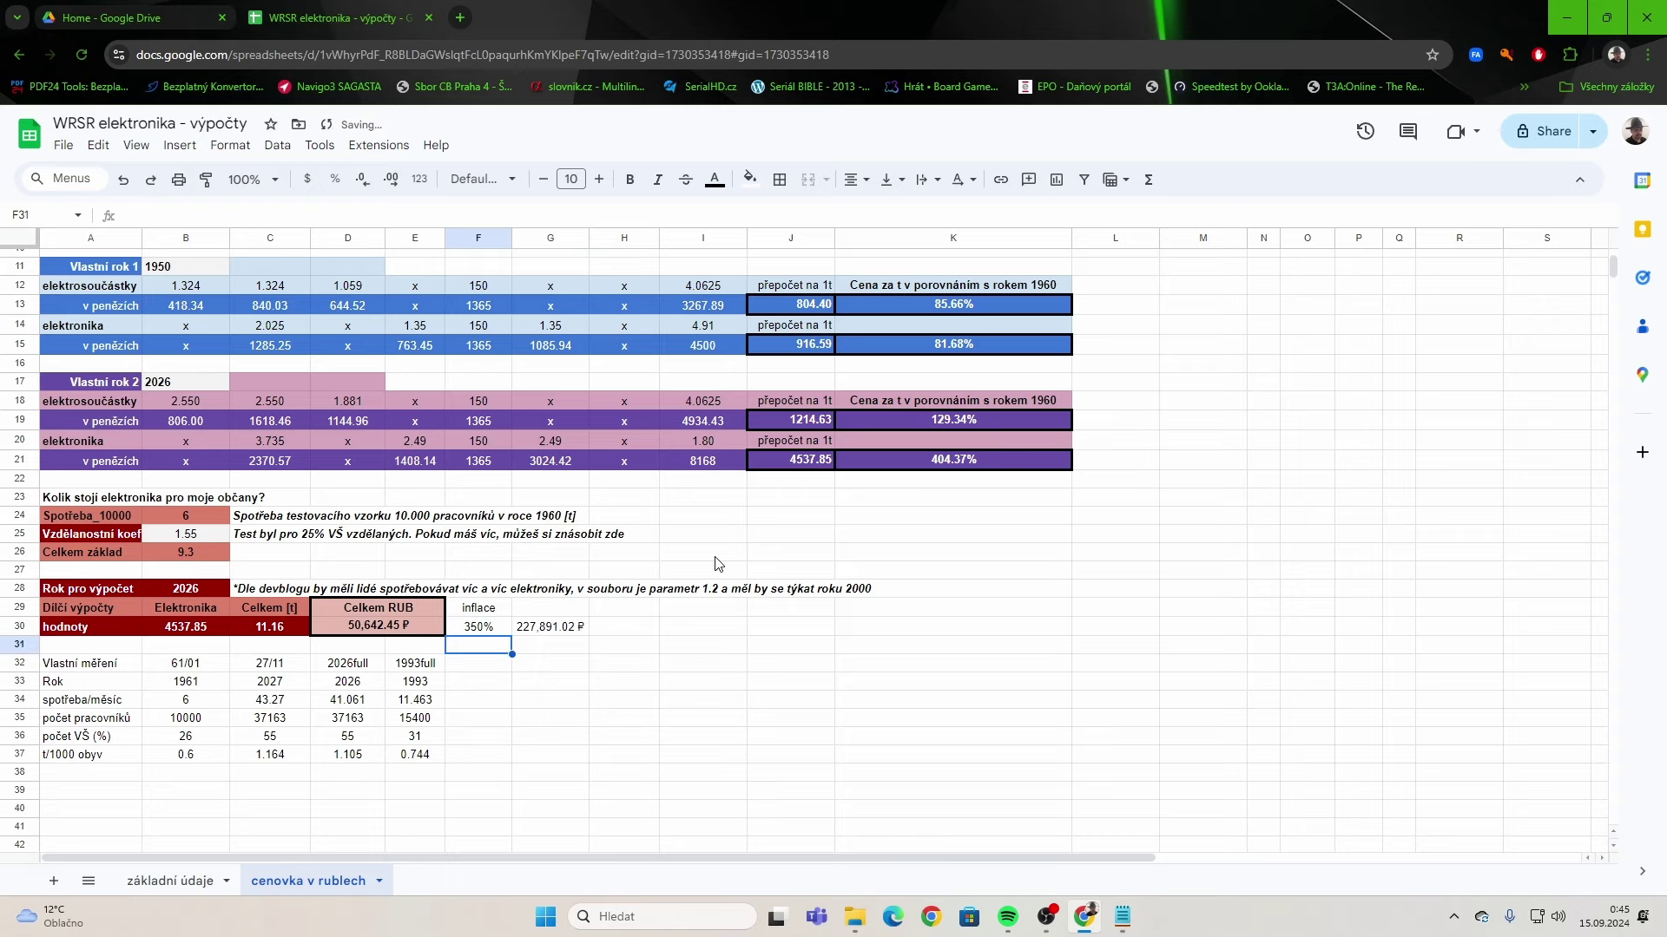
pyautogui.press('Up')
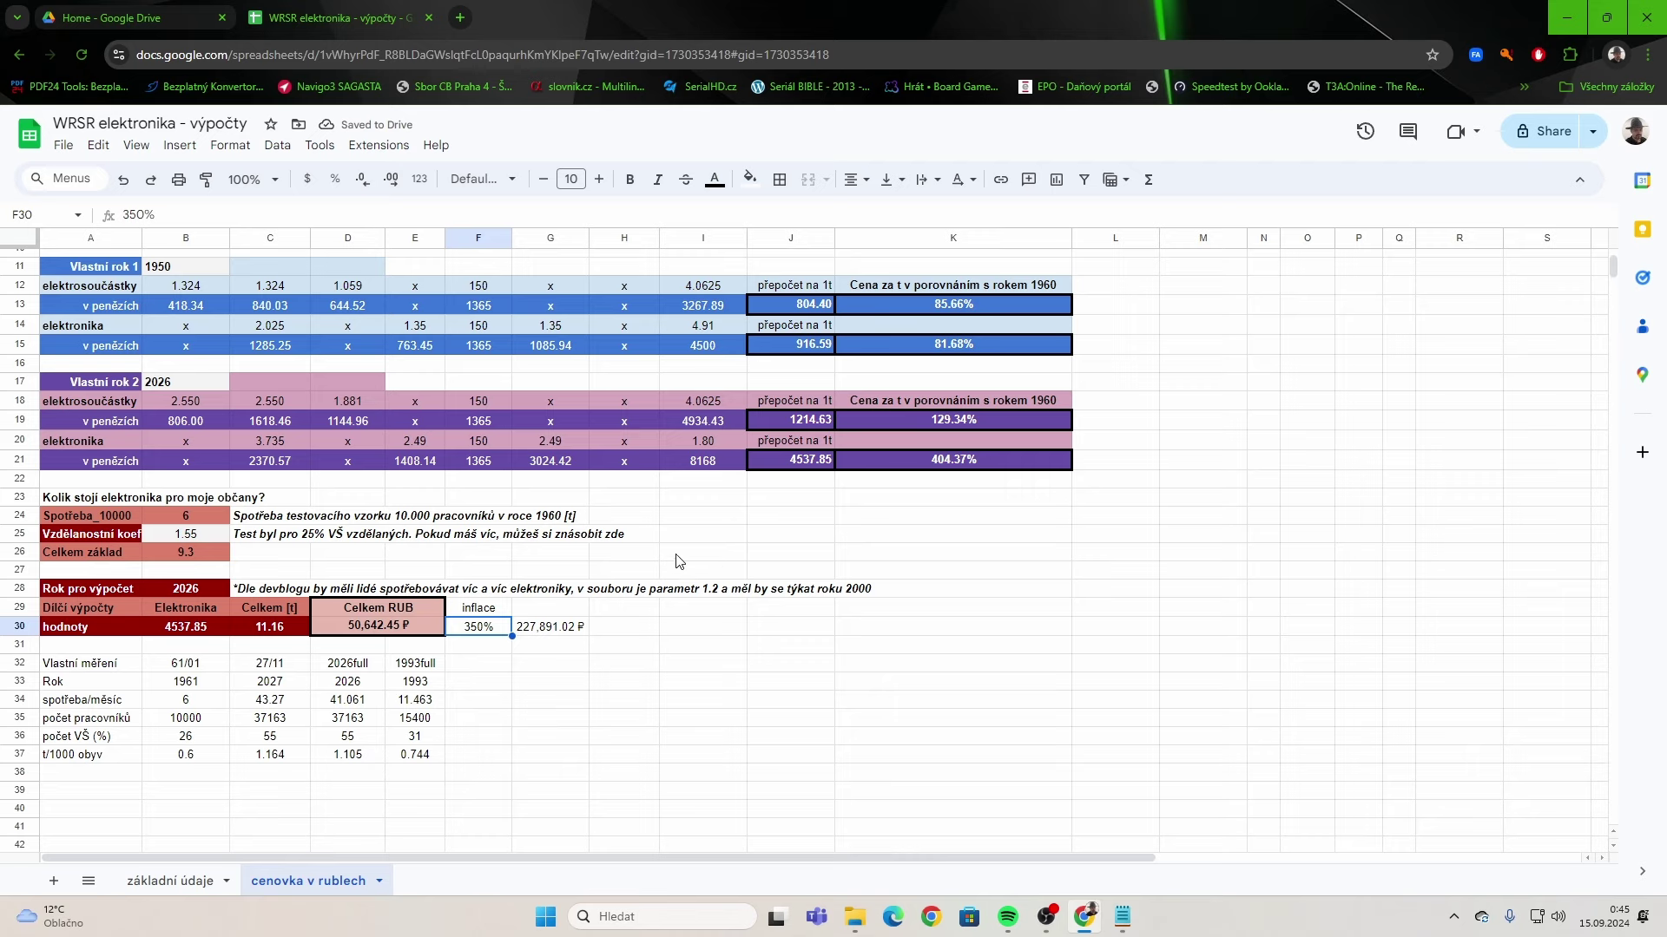
# Change the text colour of the inflation cells F29:G30 to grey.
pyautogui.moveTo(576, 626); pyautogui.dragTo(477, 608)
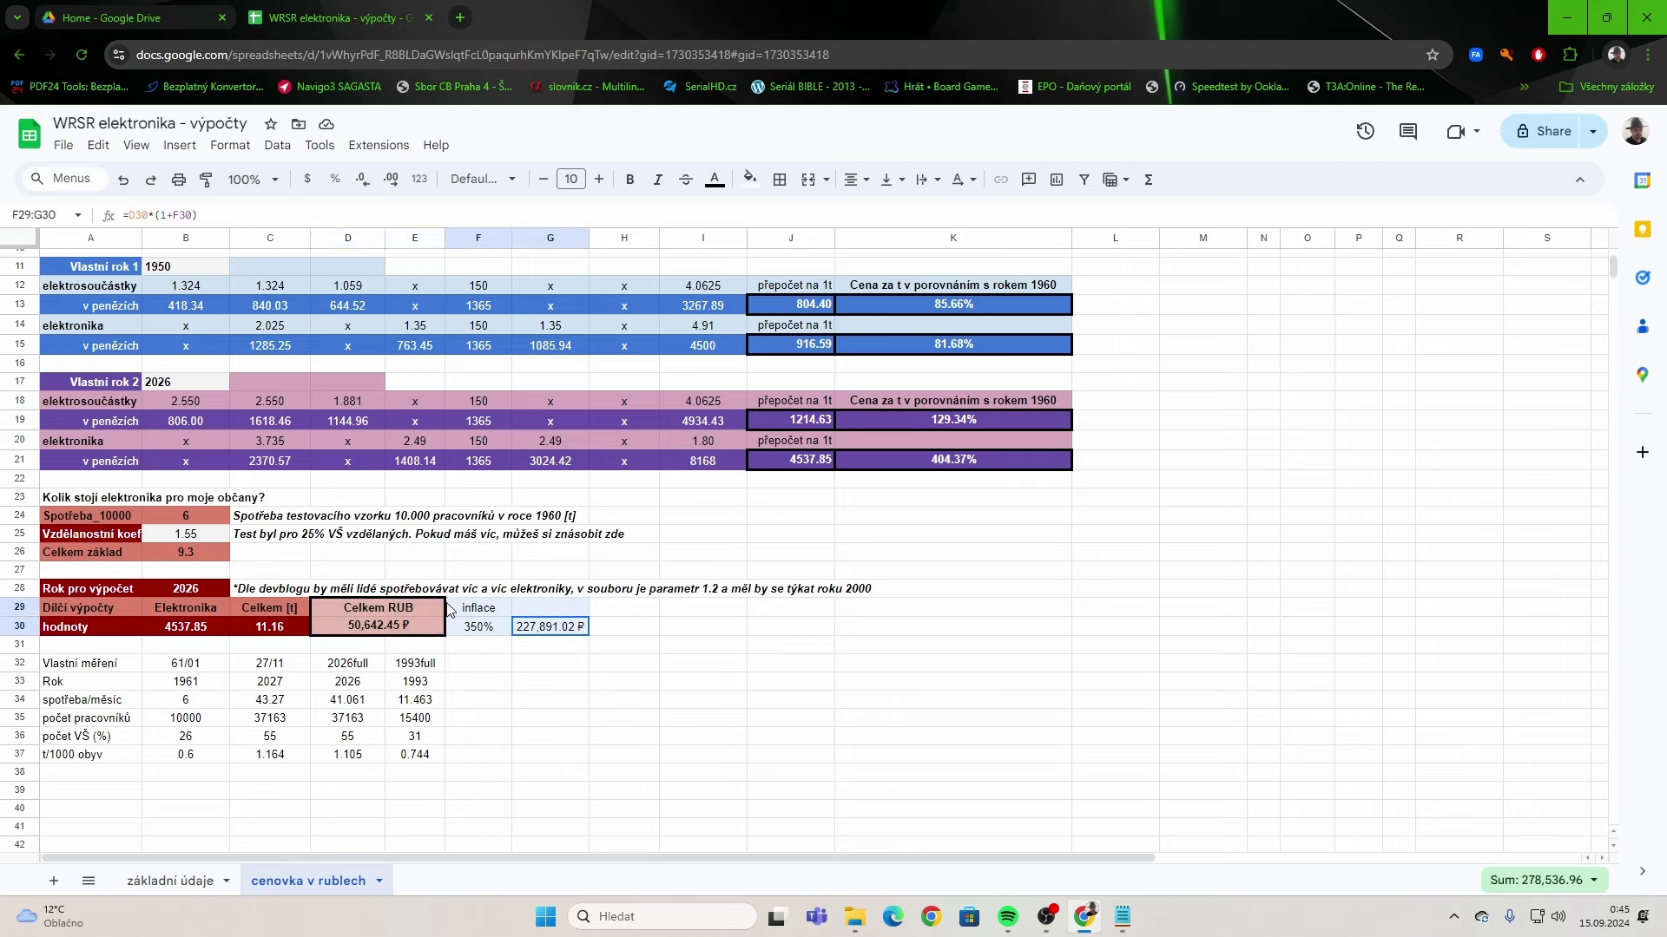
pyautogui.click(715, 179)
pyautogui.click(778, 241)
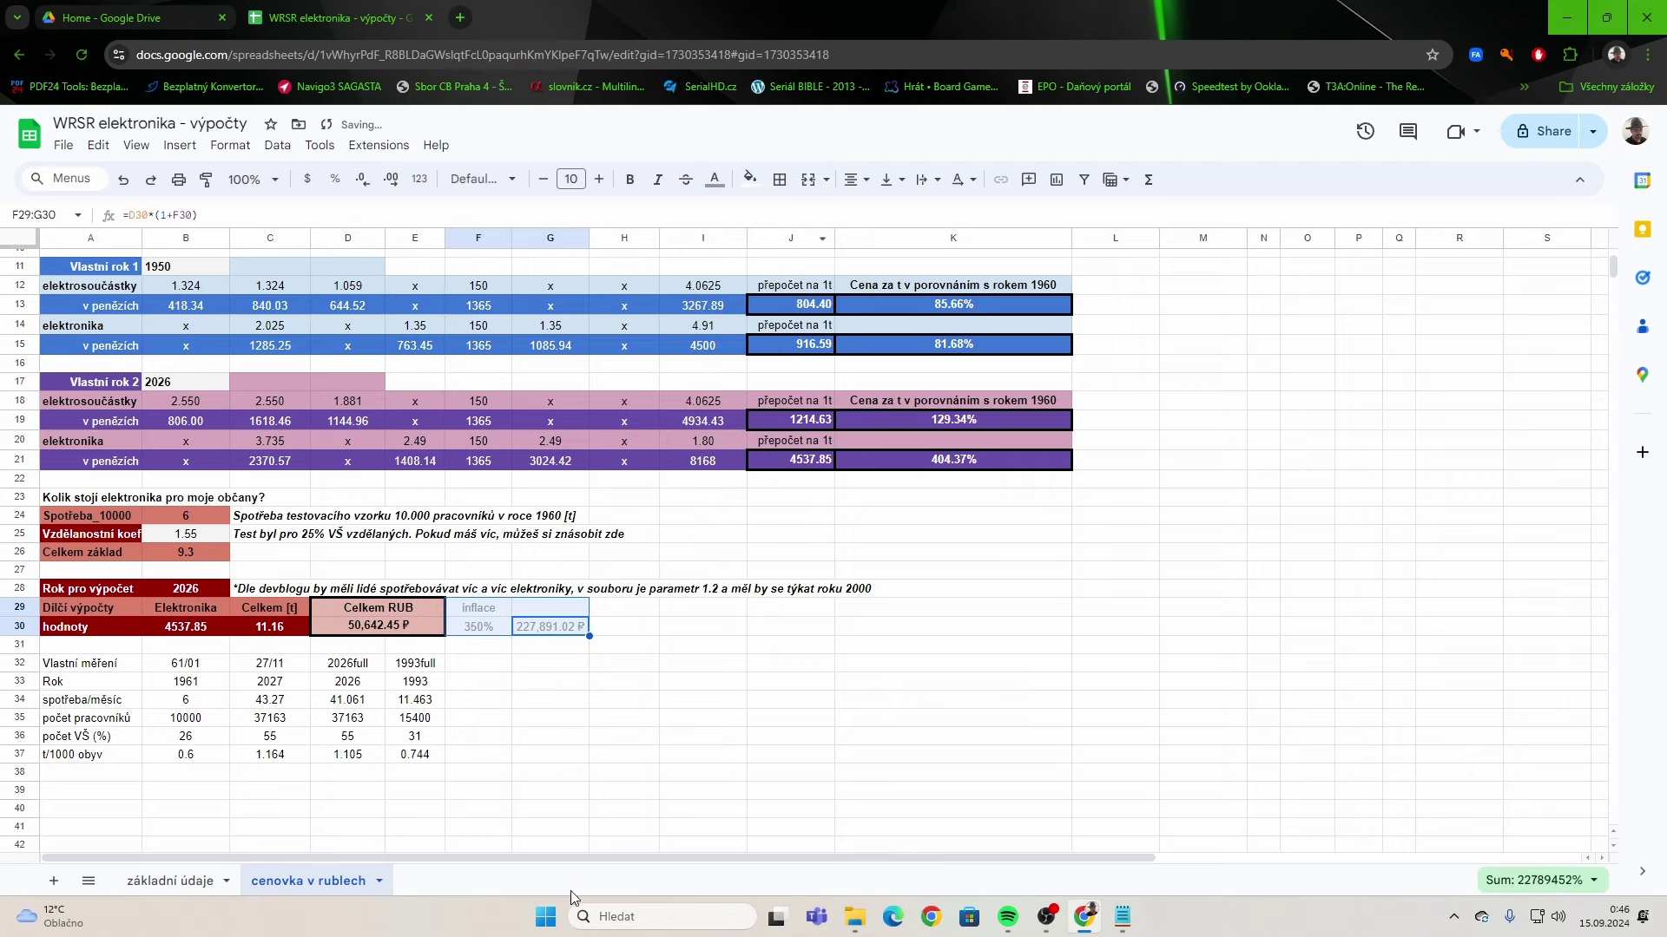
pyautogui.click(539, 719)
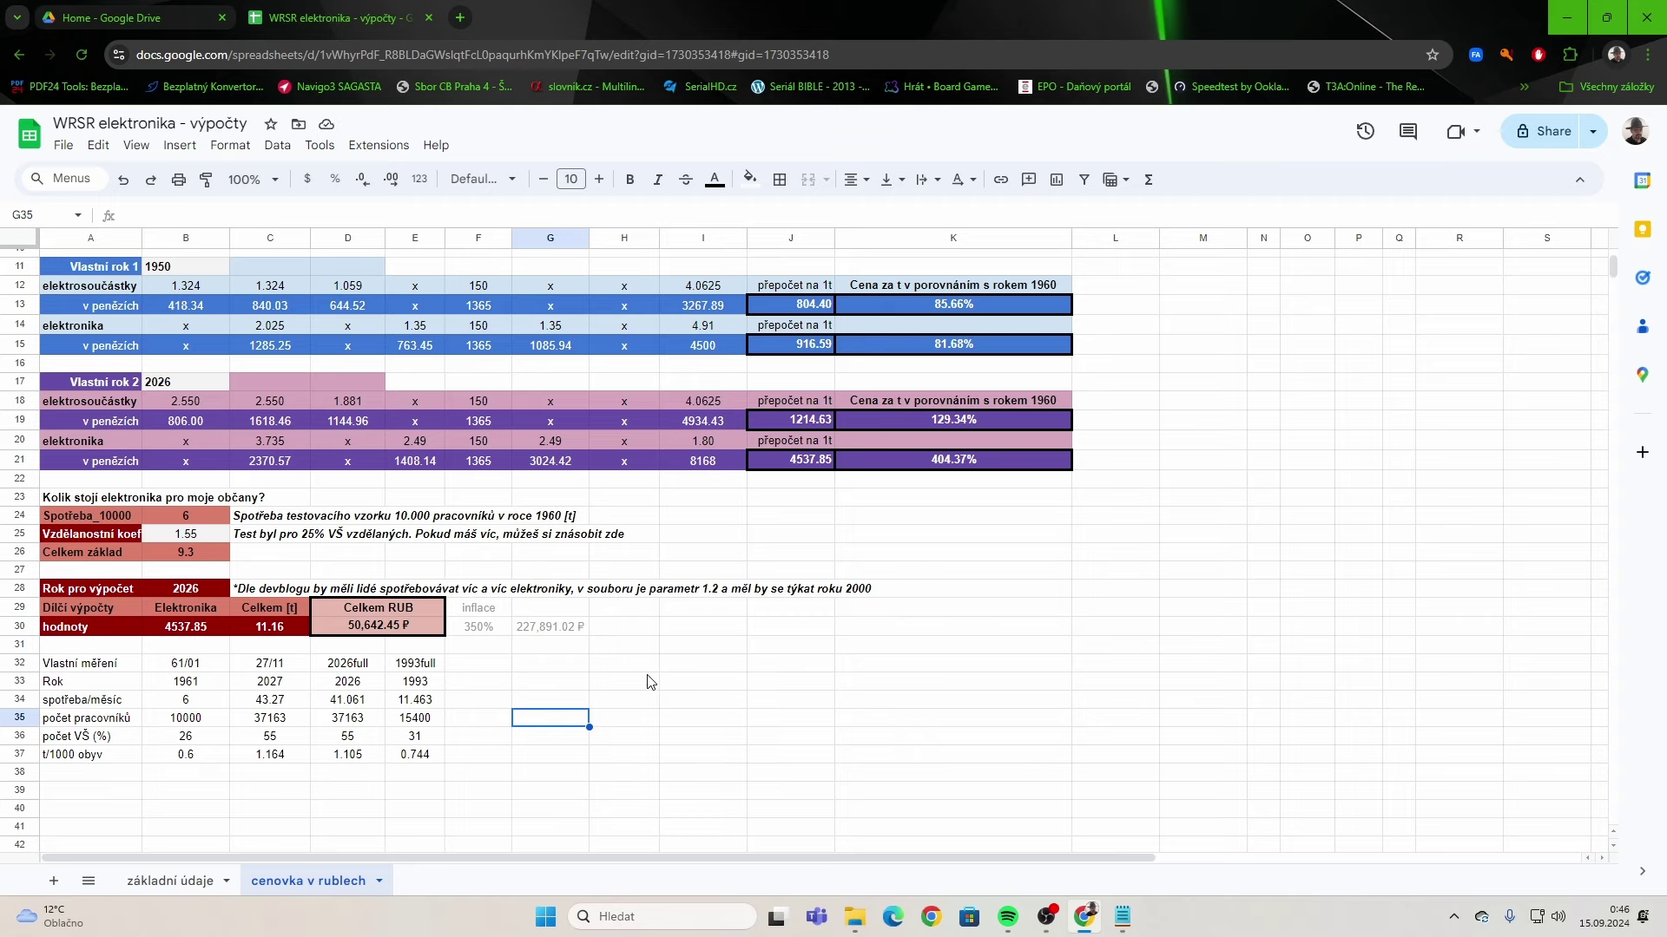
# On the základní údaje sheet, remove the stray green fill from Y98 by copying the plain formatting of Y99.
pyautogui.scroll(2, 646, 681)
pyautogui.scroll(-2, 647, 681)
pyautogui.scroll(2, 647, 681)
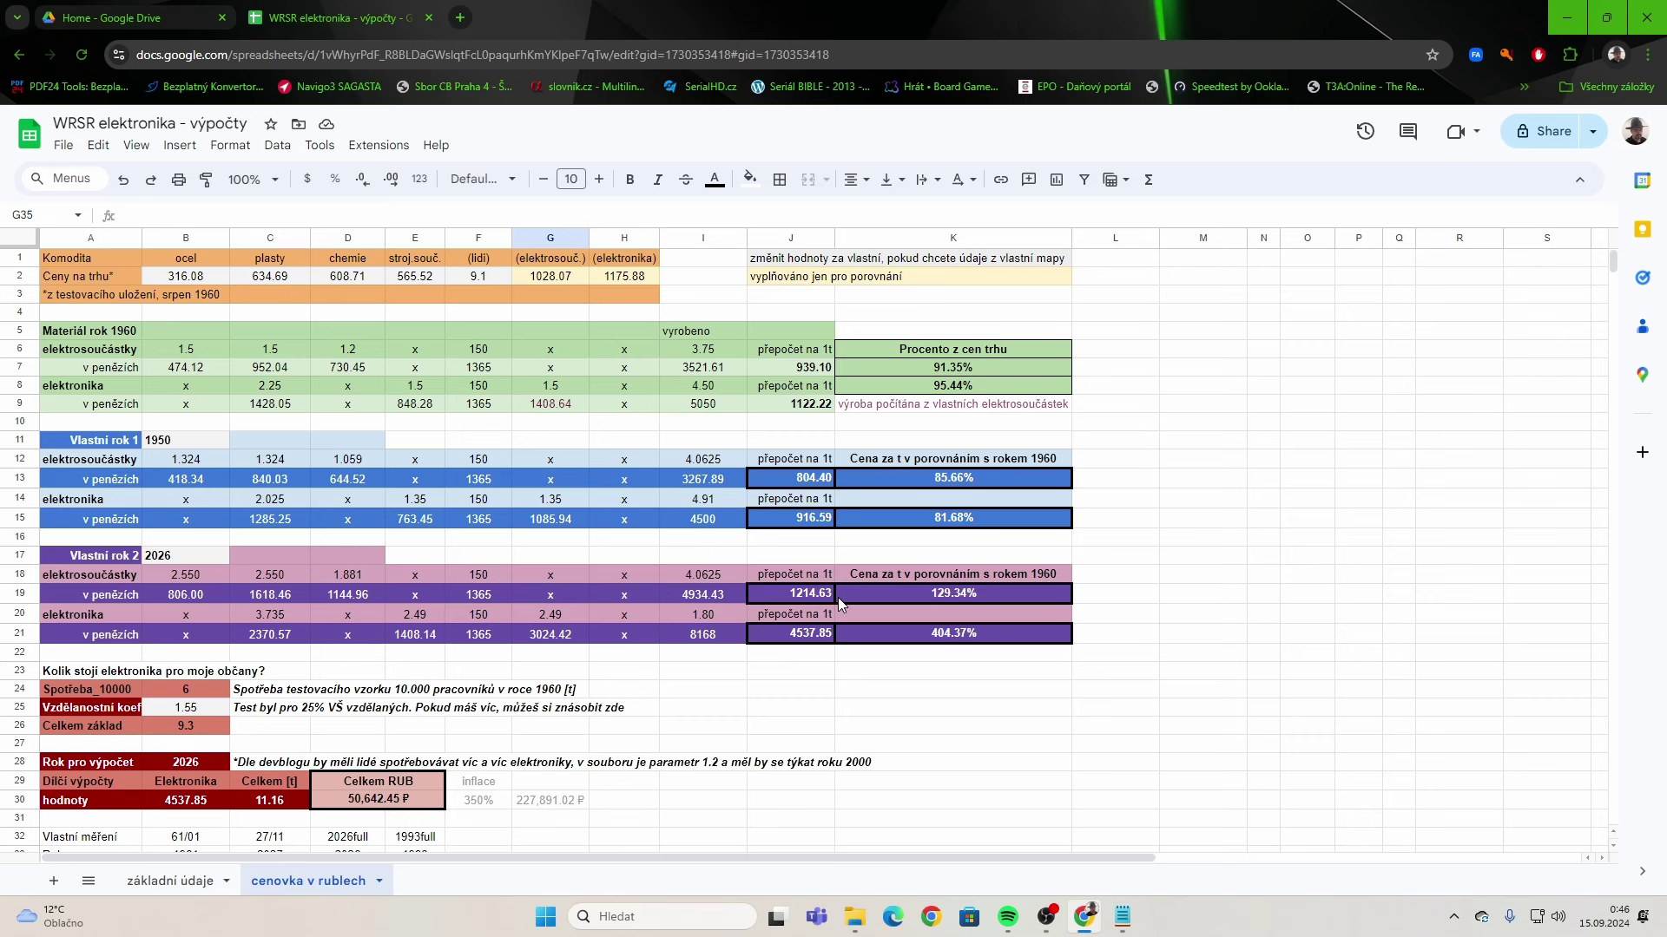
pyautogui.click(170, 881)
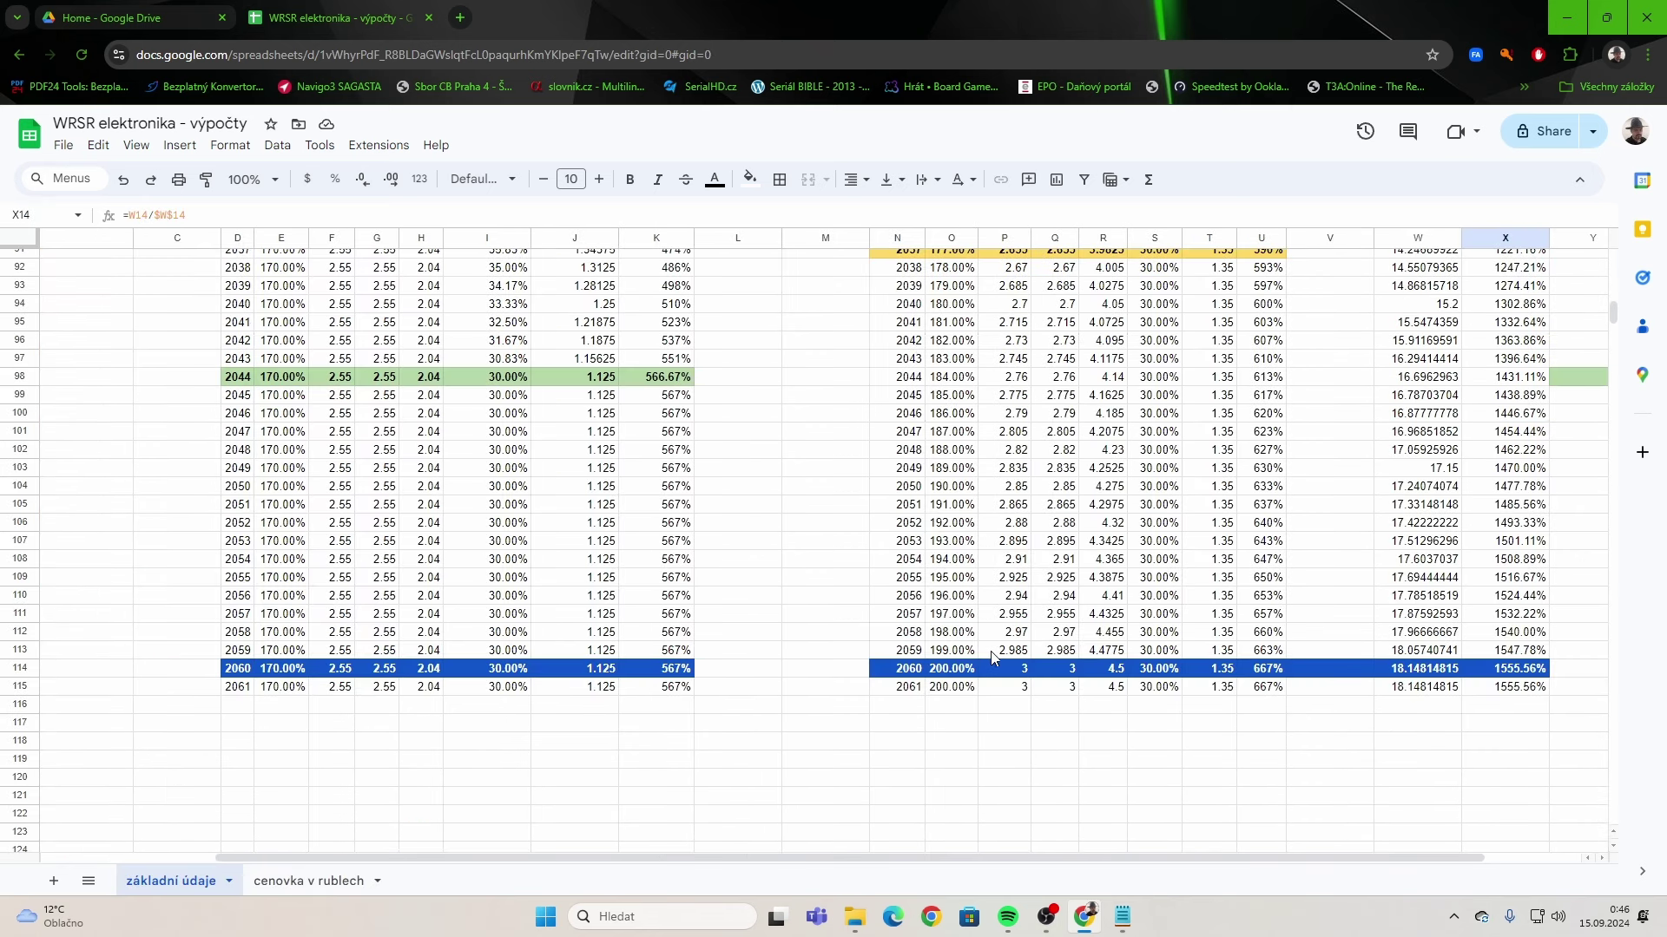
pyautogui.scroll(5, 995, 657)
pyautogui.scroll(-2, 887, 633)
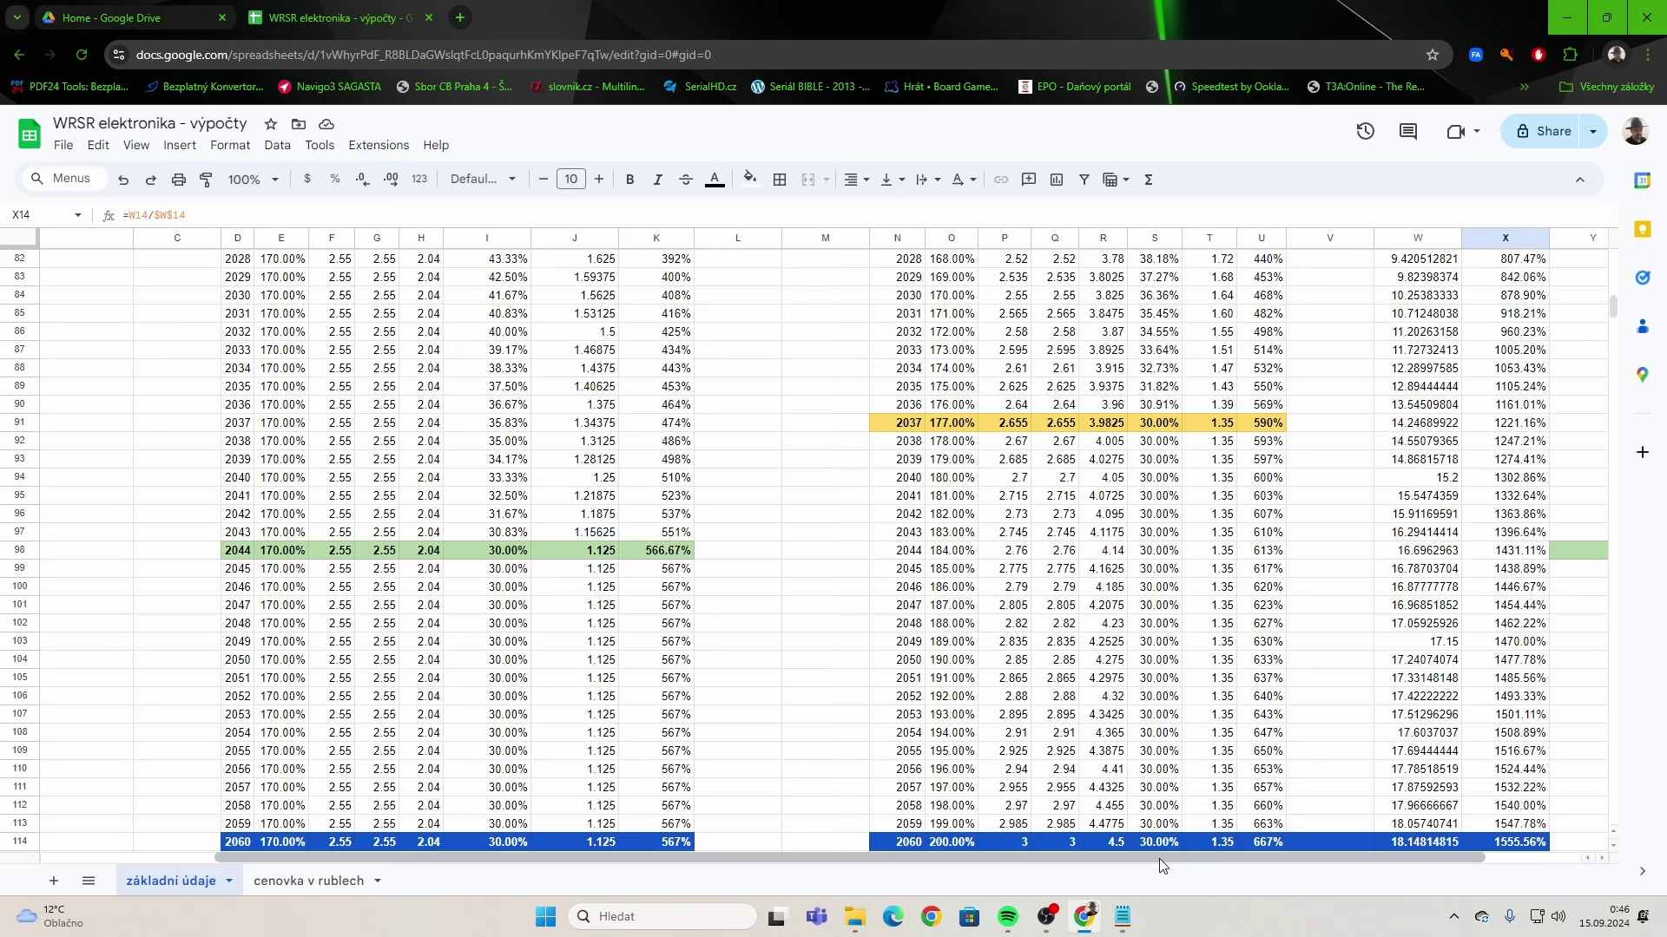
pyautogui.hscroll(2, 887, 633)
pyautogui.click(1473, 571)
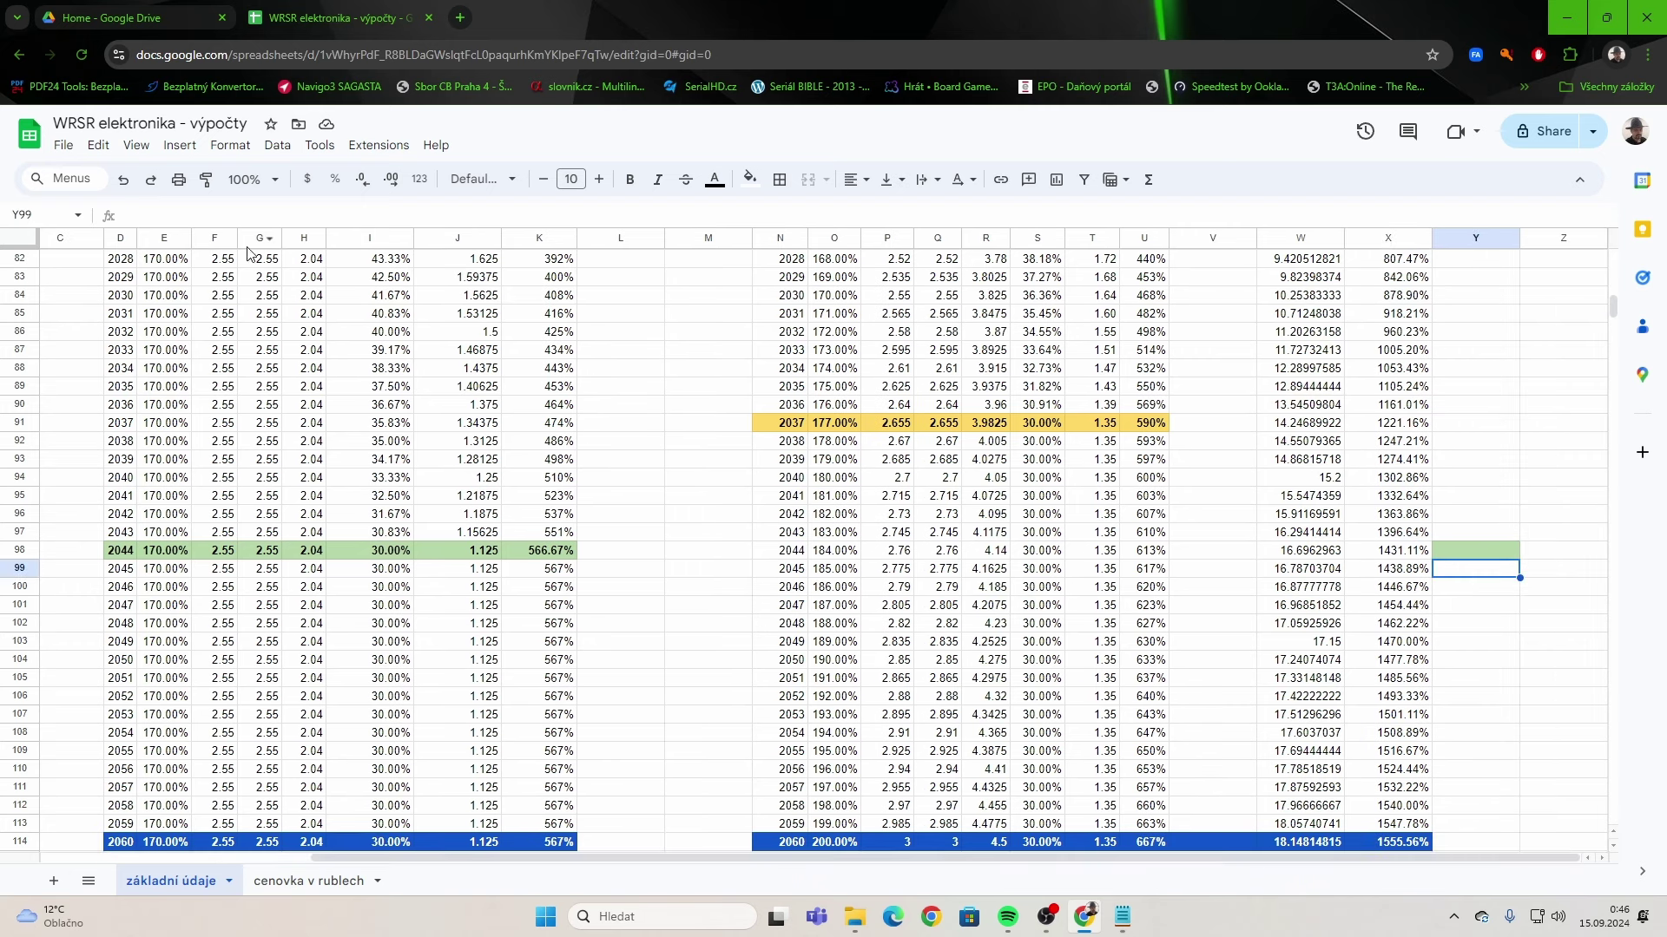
pyautogui.click(206, 179)
pyautogui.click(1467, 550)
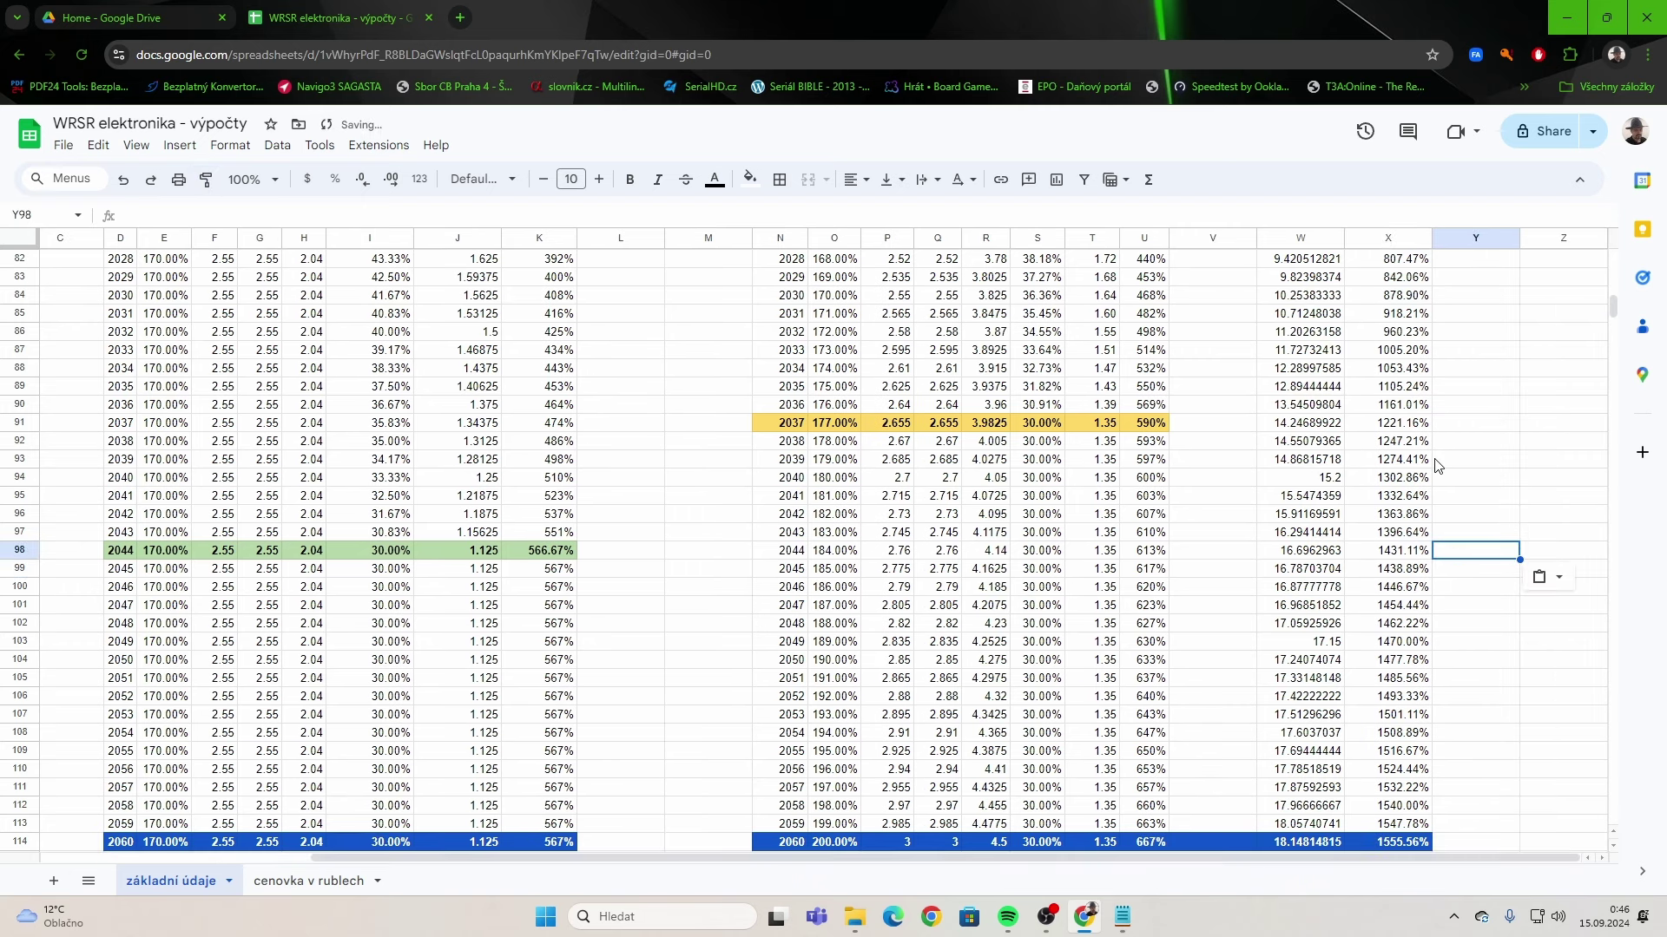
# Return to the earliest years of the tables on the základní údaje sheet.
pyautogui.scroll(6, 1480, 493)
pyautogui.scroll(20, 1481, 493)
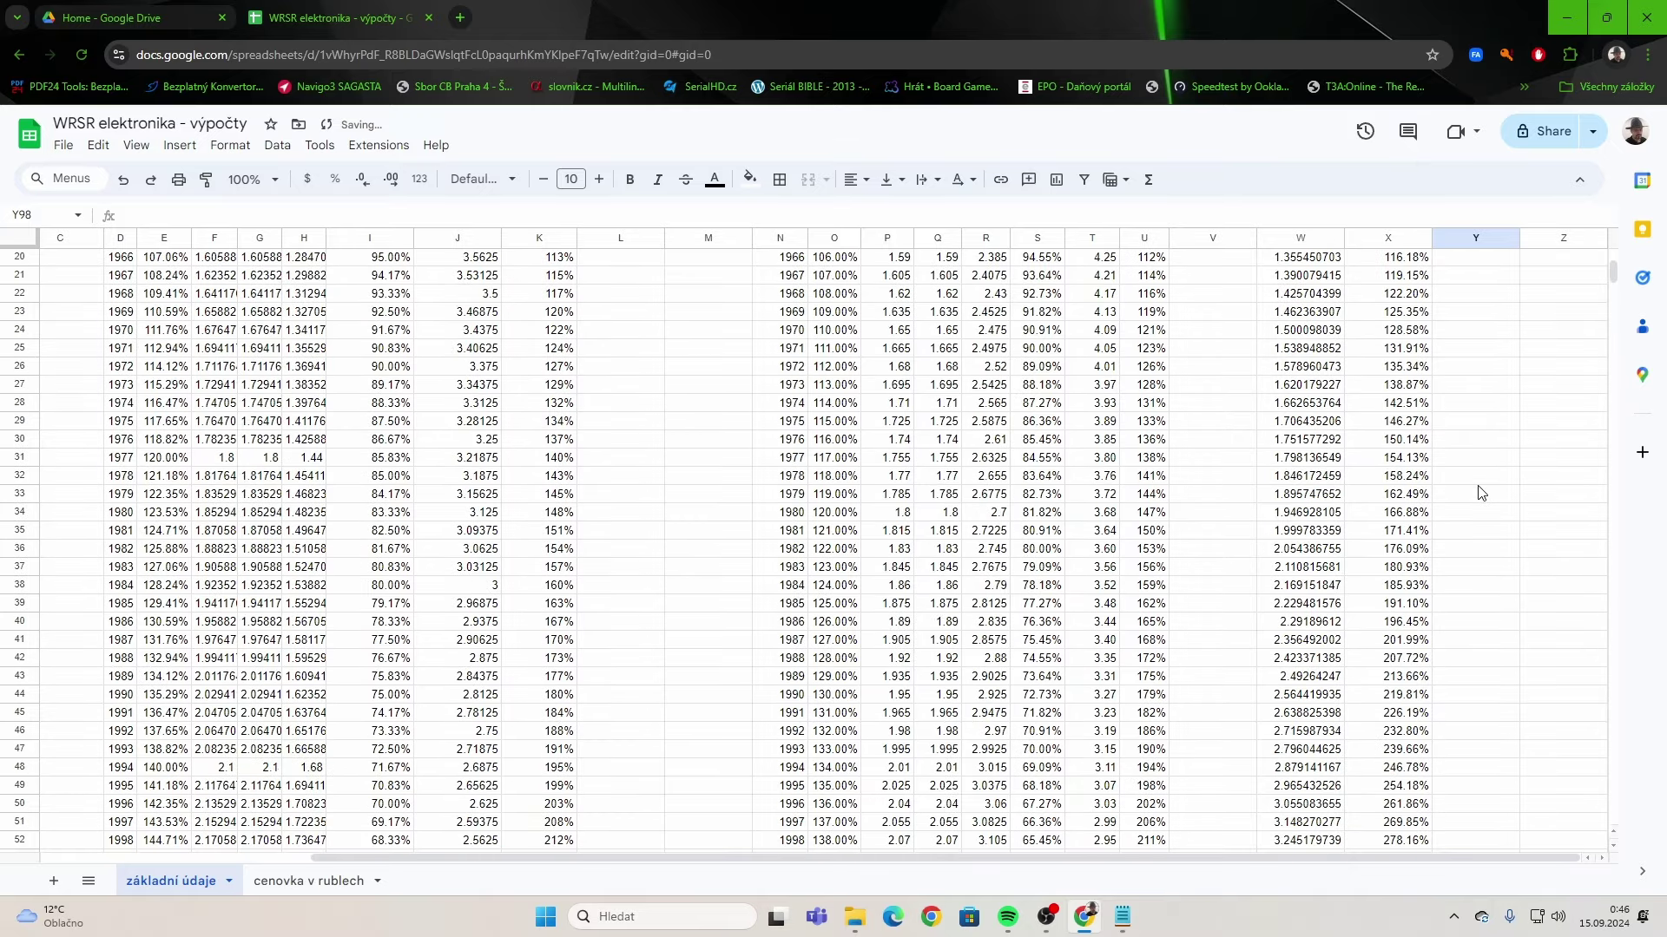